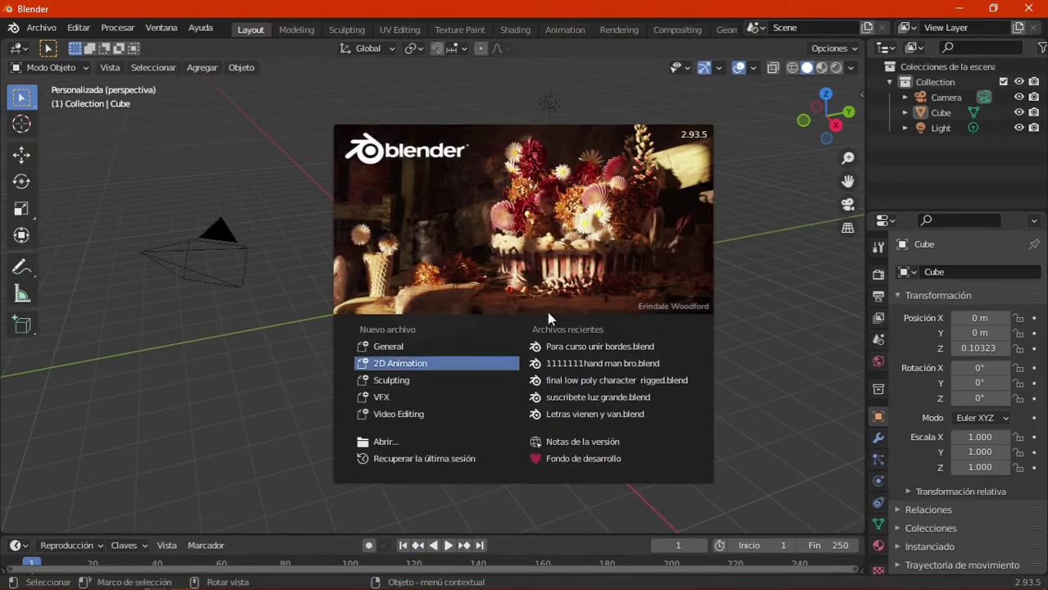
Dismiss the start-up splash screen and select the default cube in the viewport.
left_click(285, 378)
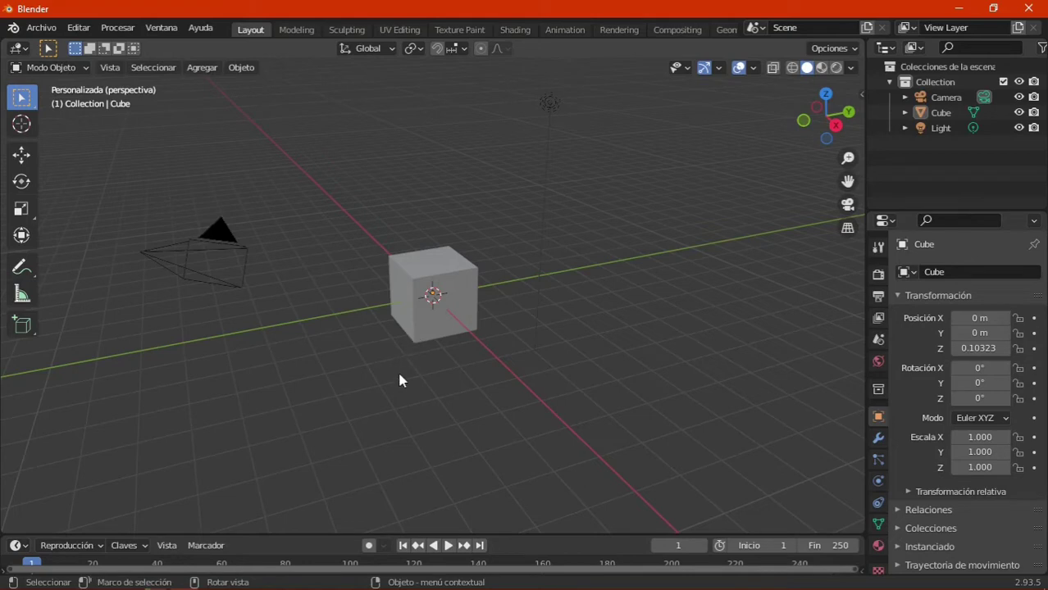
left_click(425, 330)
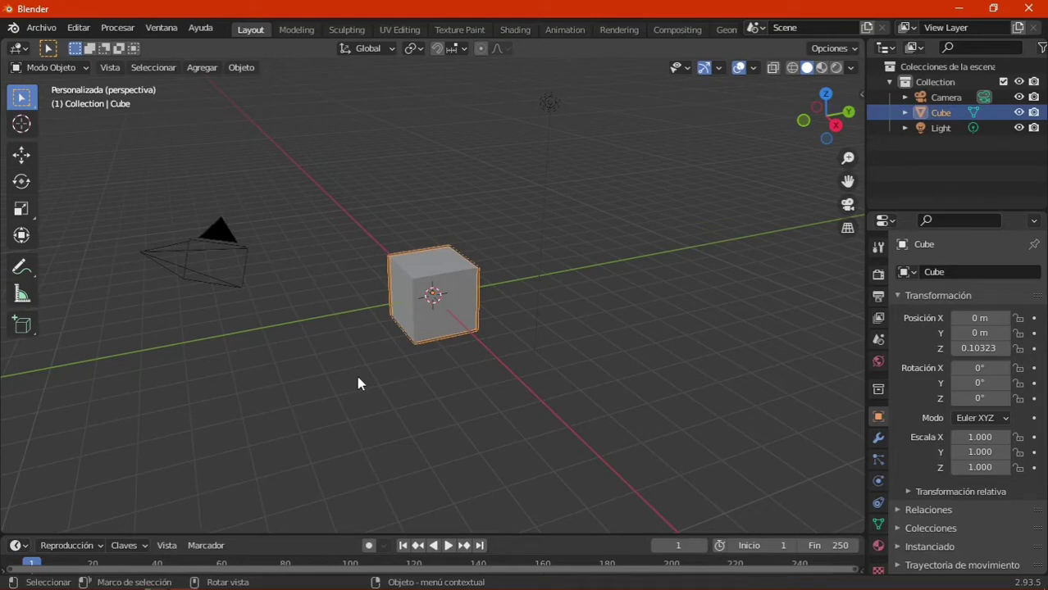
Grab the cube, try the X, Y and Z axis constraints, and drop it at Z 0.33606.
key("g")
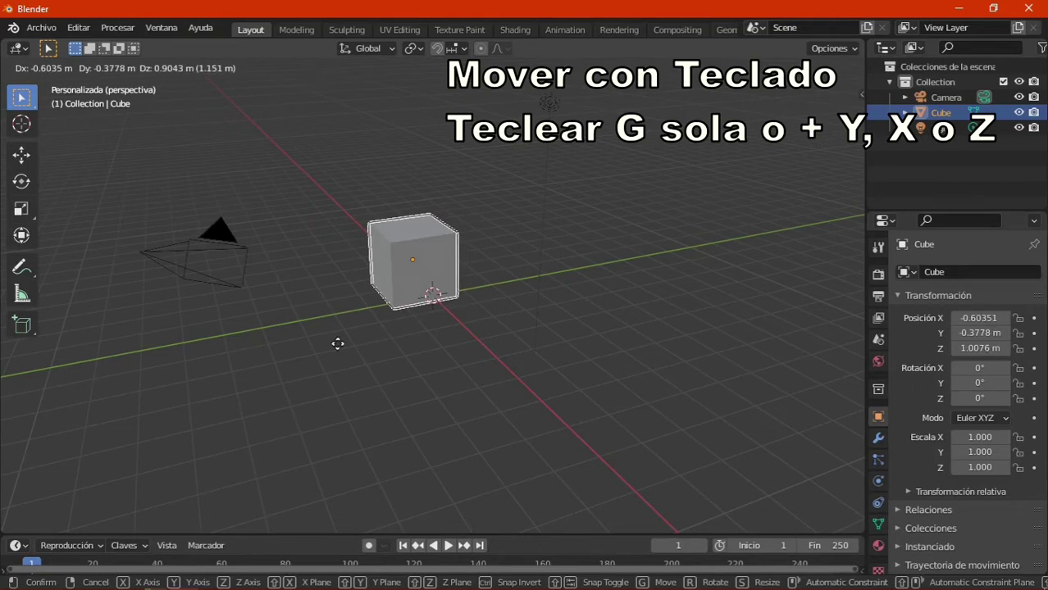
key("x")
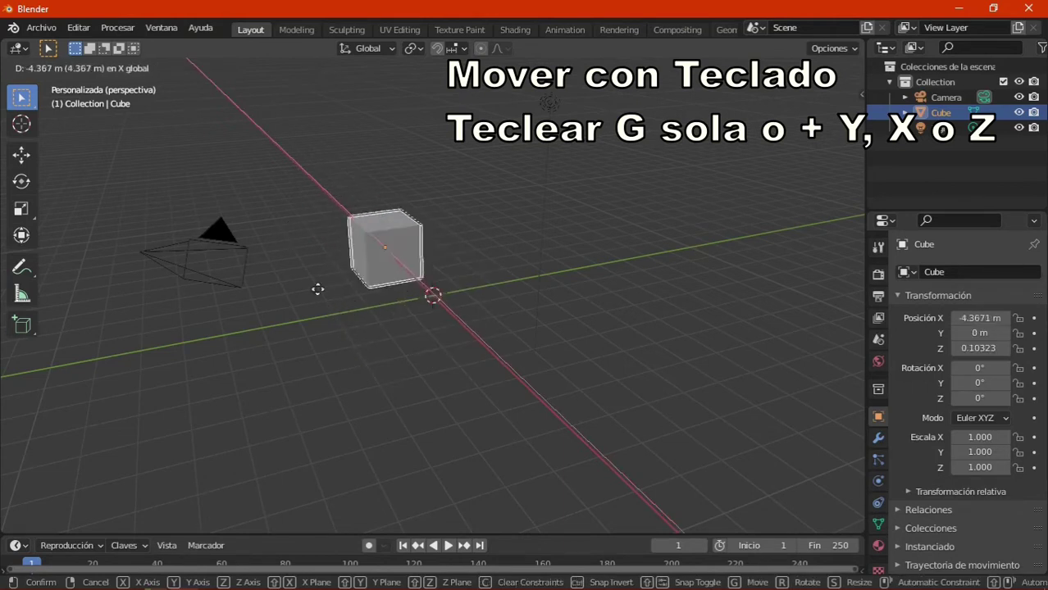
key("y")
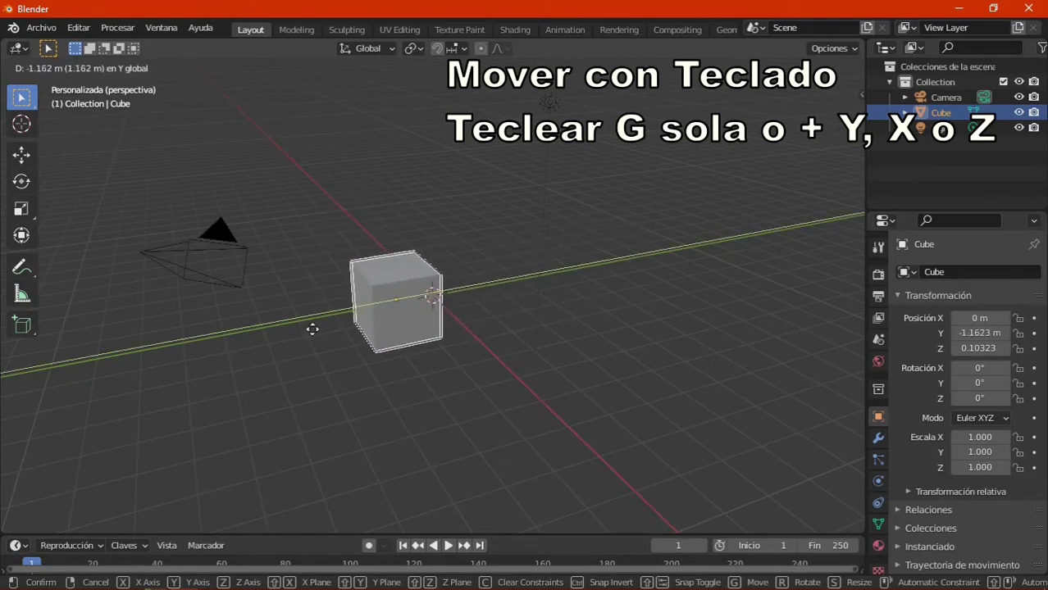
key("z")
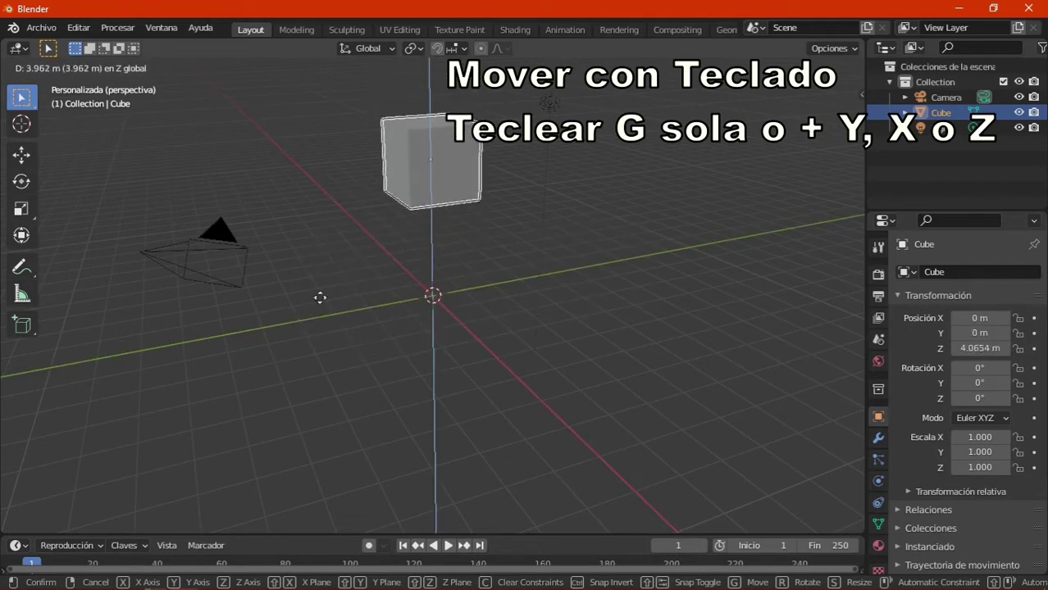
left_click(341, 375)
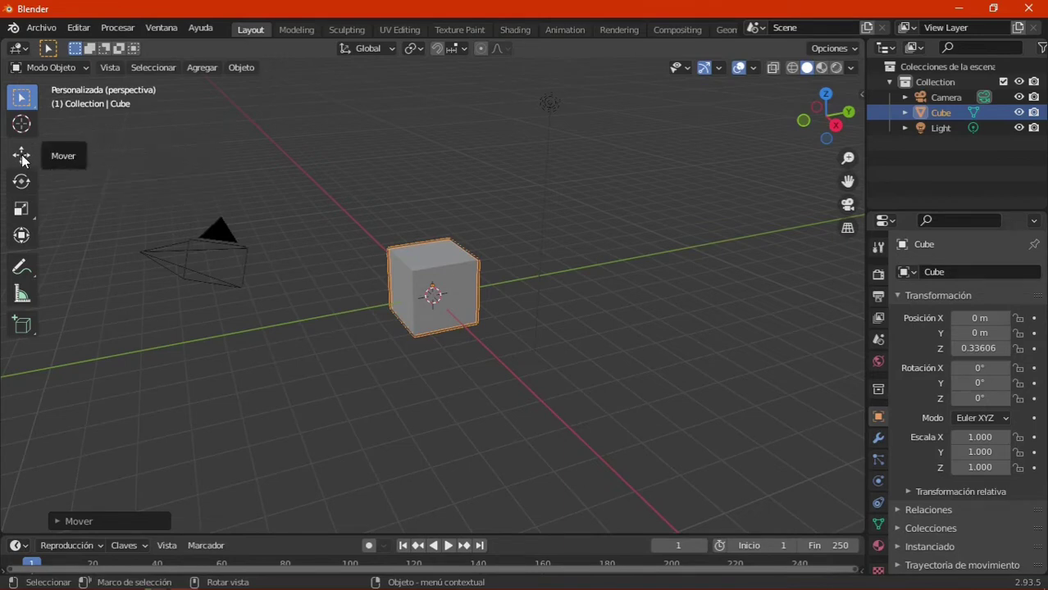
Use the Move gizmo and a free G move to place the cube at X 0.38024, Y -0.36248, Z 0.44303.
left_click(22, 156)
mouse_move(432, 234)
left_mouse_down()
mouse_move(432, 218)
mouse_move(428, 238)
left_mouse_up()
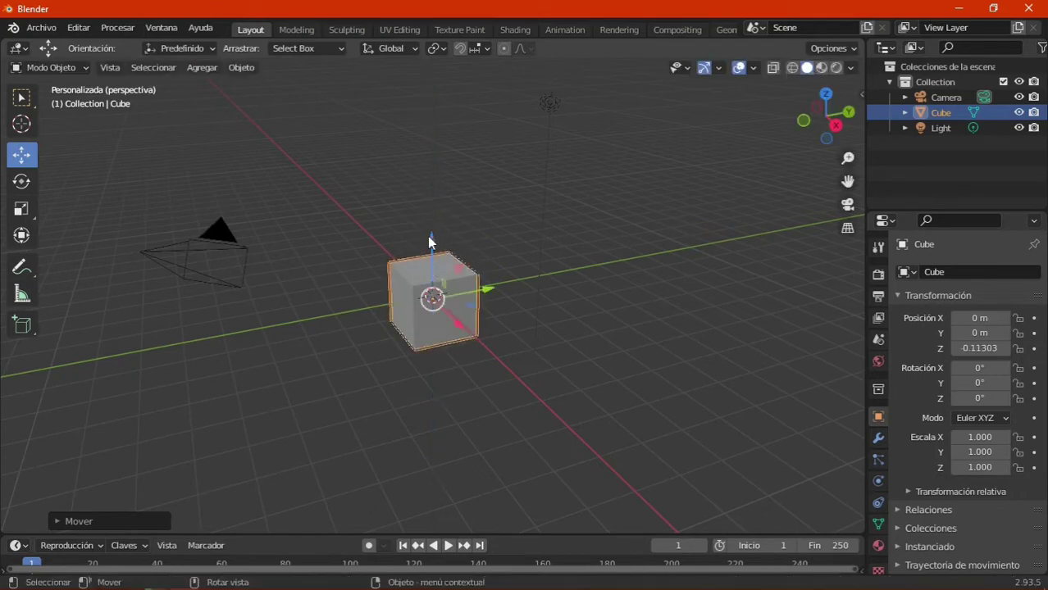
mouse_move(470, 297)
left_mouse_down()
mouse_move(455, 301)
mouse_move(480, 345)
mouse_move(468, 321)
left_mouse_up()
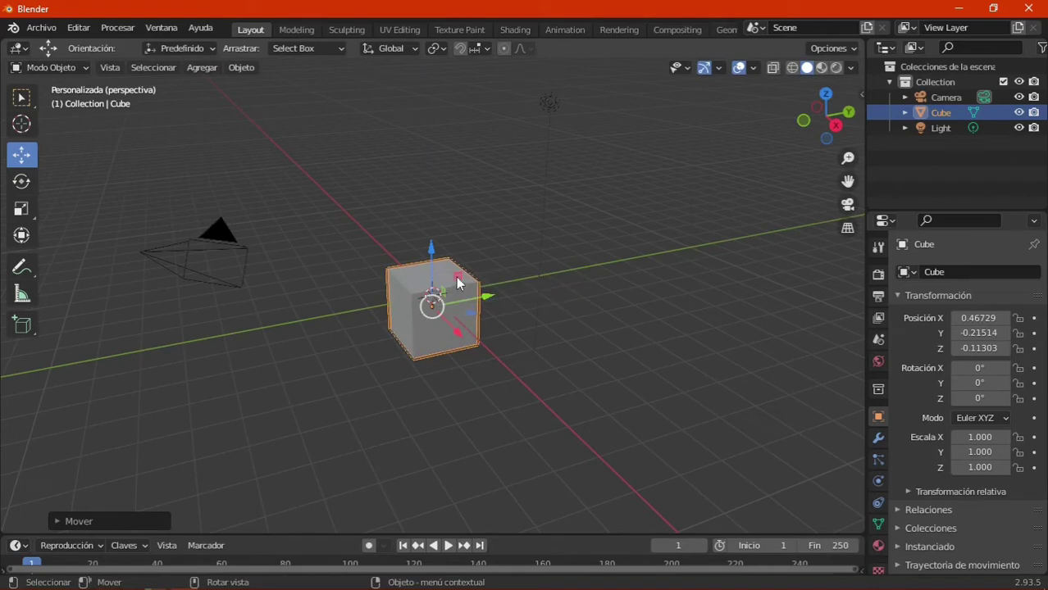
left_click_drag(458, 283, 514, 199)
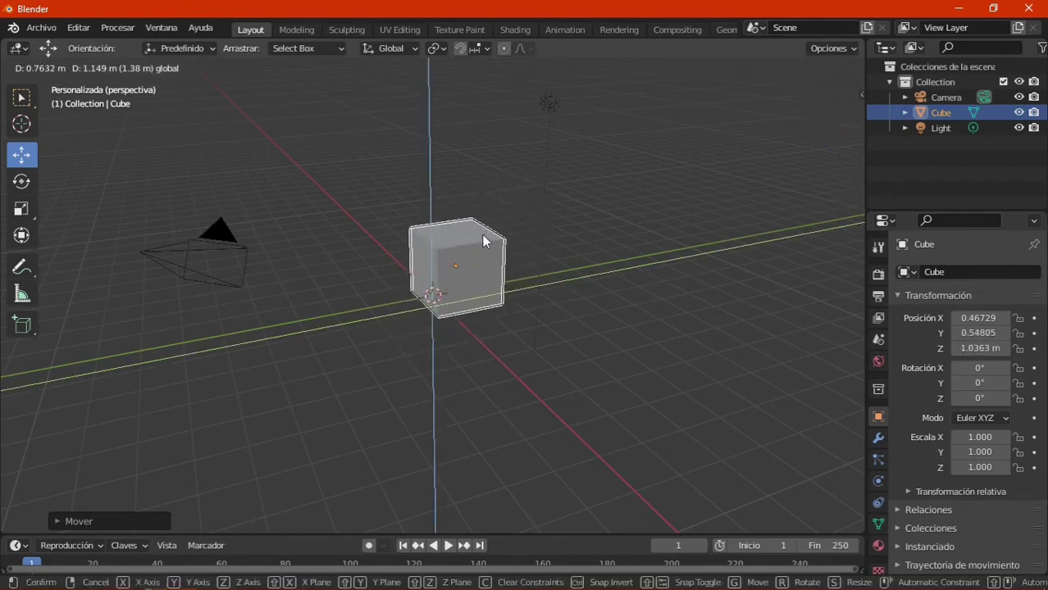
left_click_drag(514, 199, 481, 238)
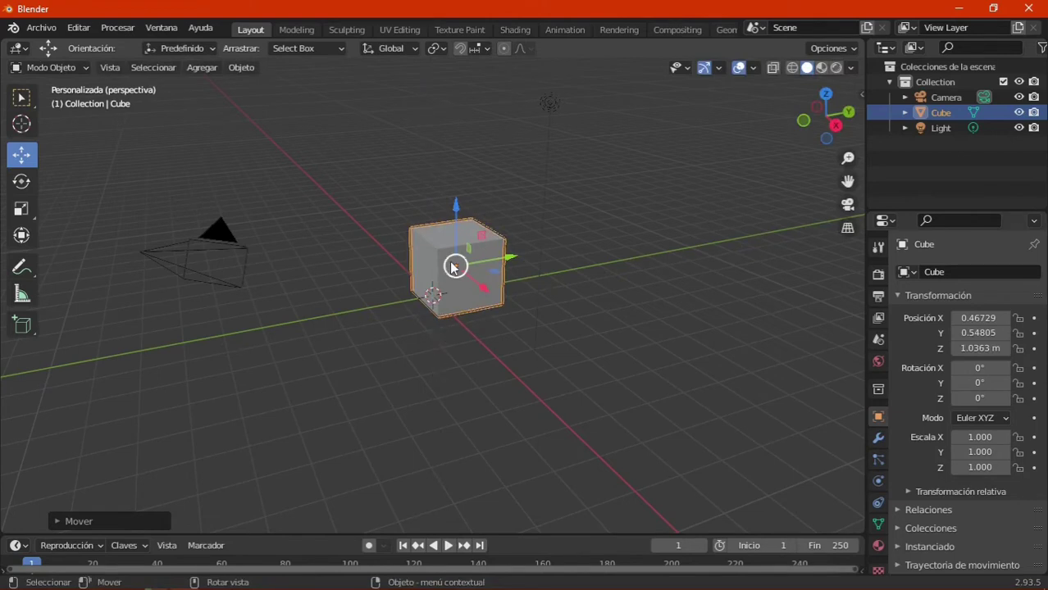
key("g")
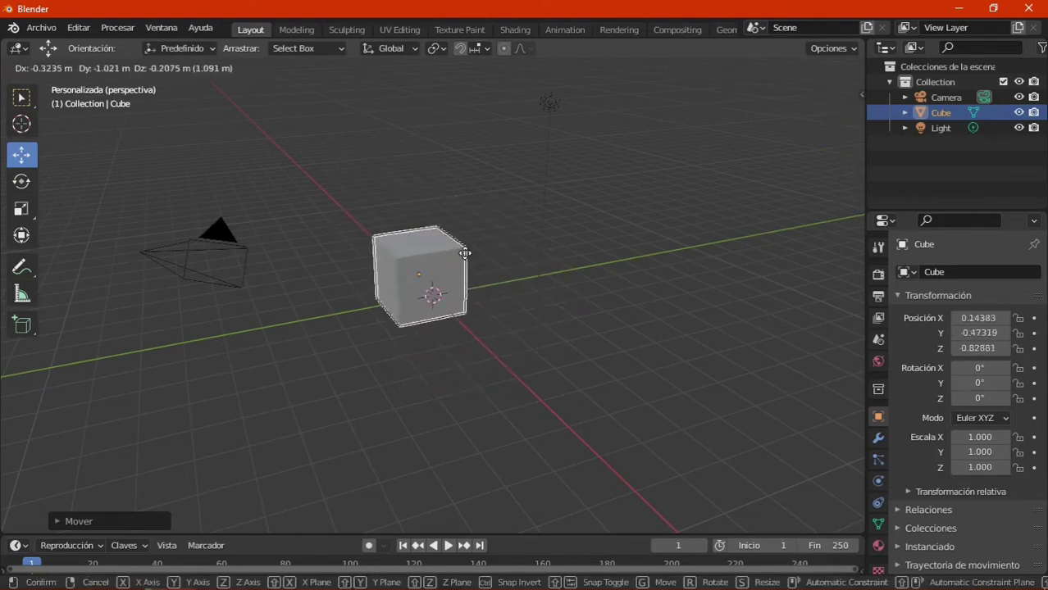
left_click(410, 260)
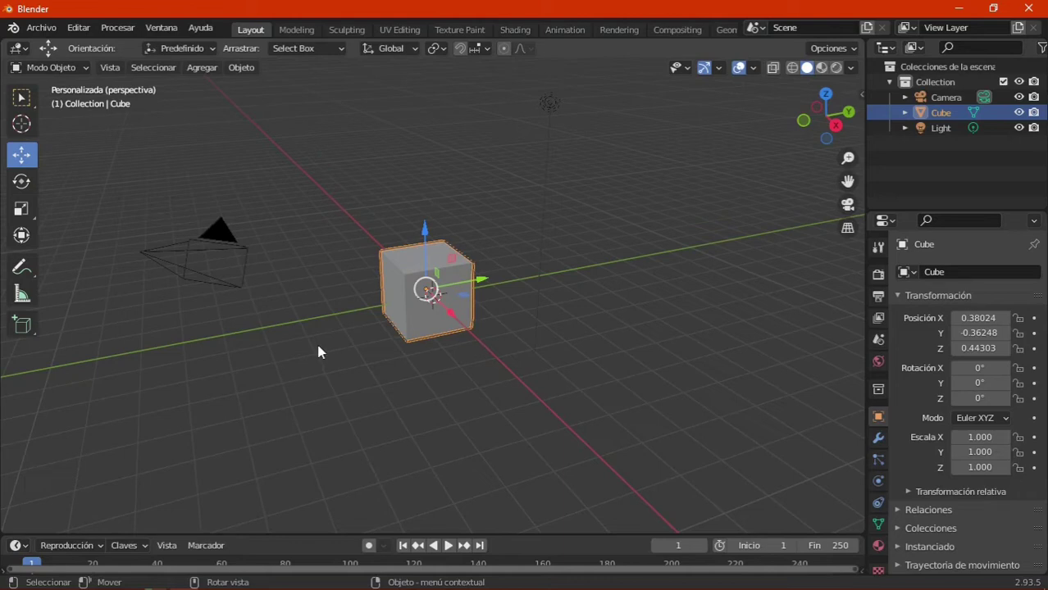
Rotate the cube through the X, Y and Z constraints, settling on 23.6° around Z.
key("r")
key("r")
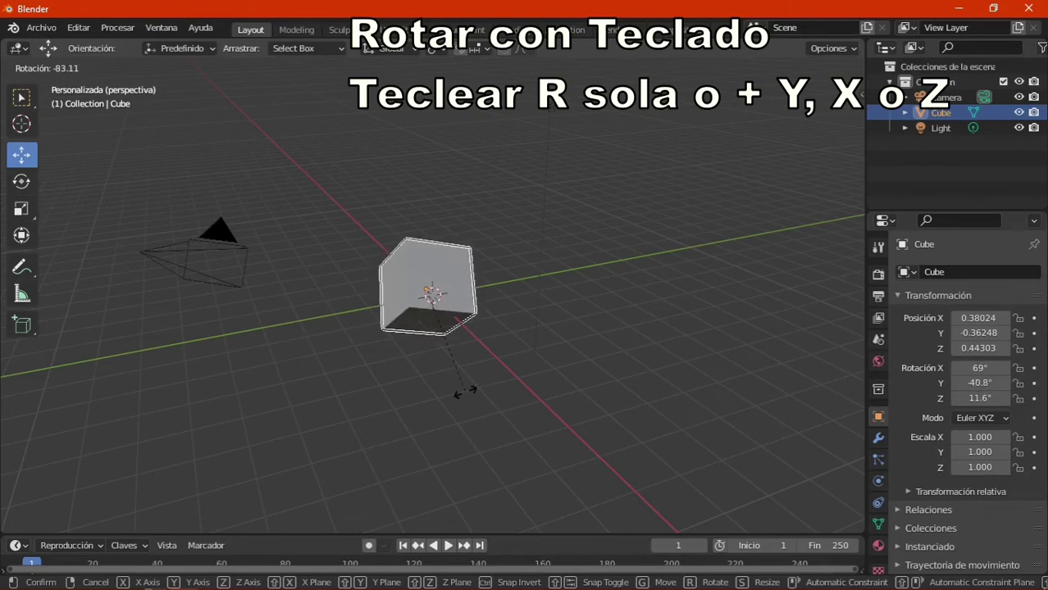
key("x")
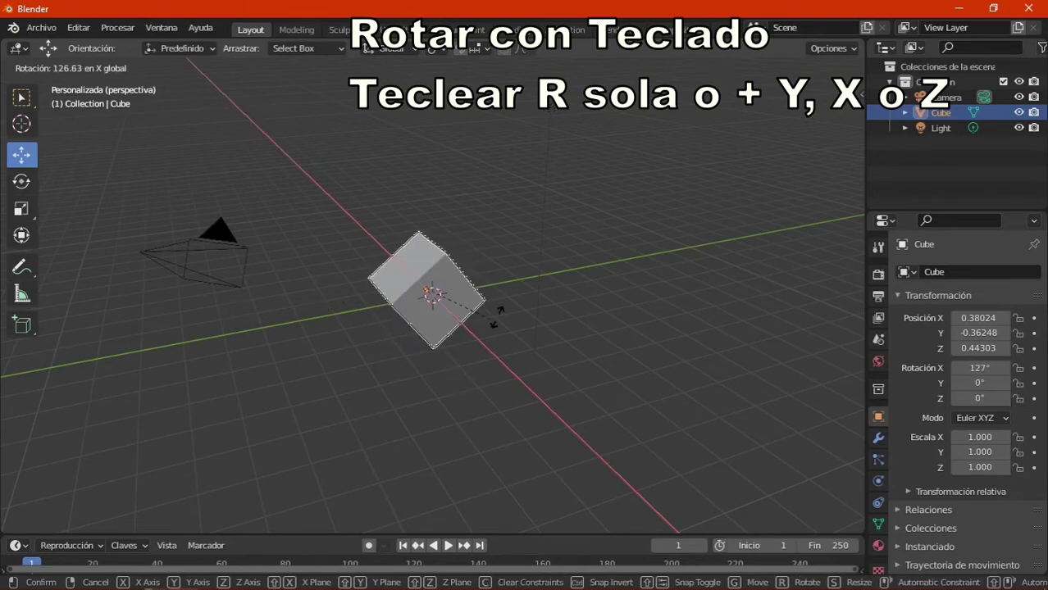
key("y")
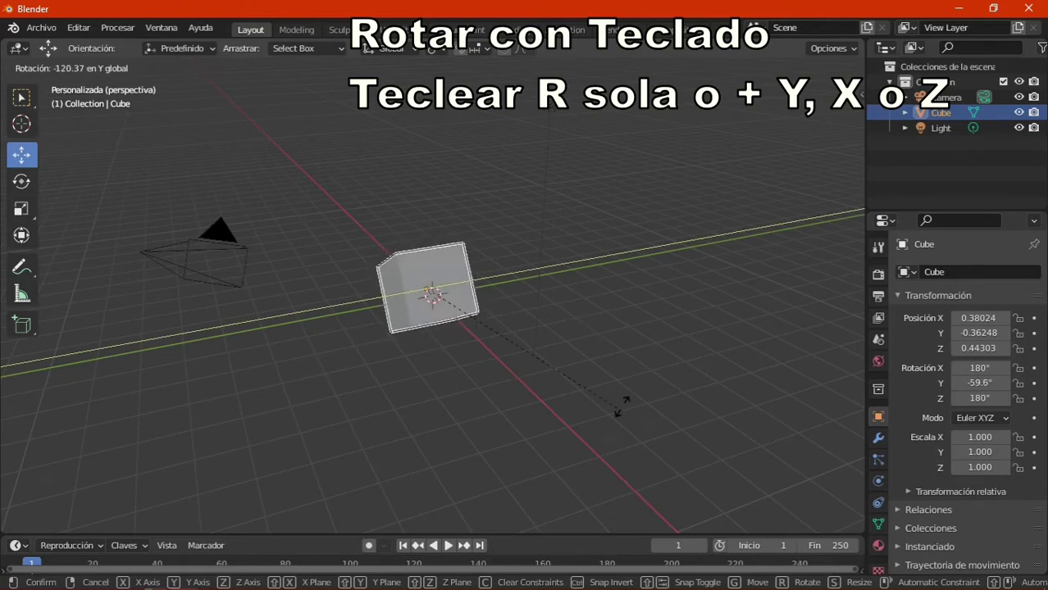
key("z")
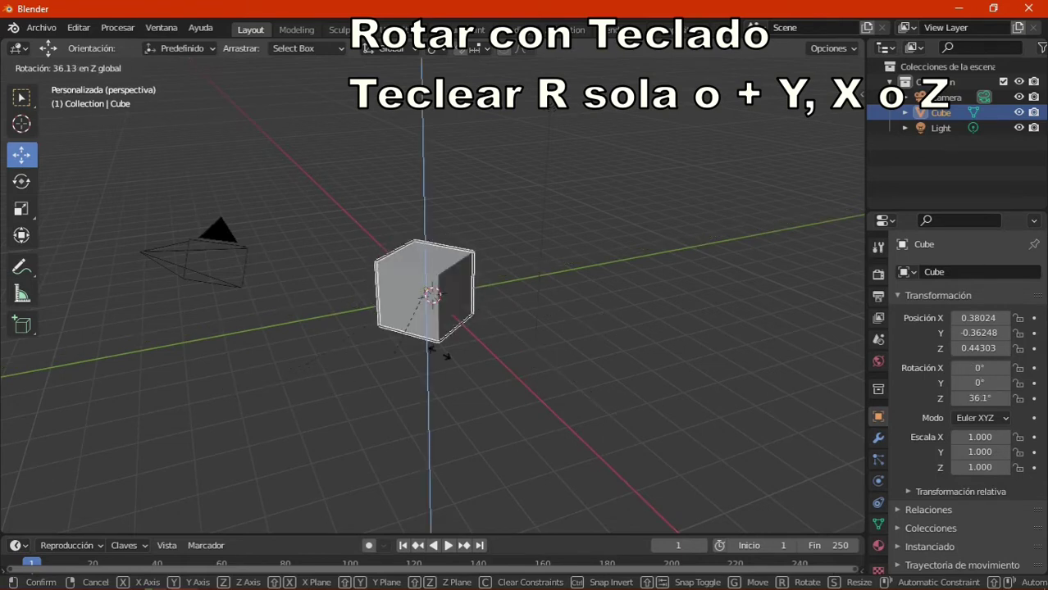
left_click(351, 314)
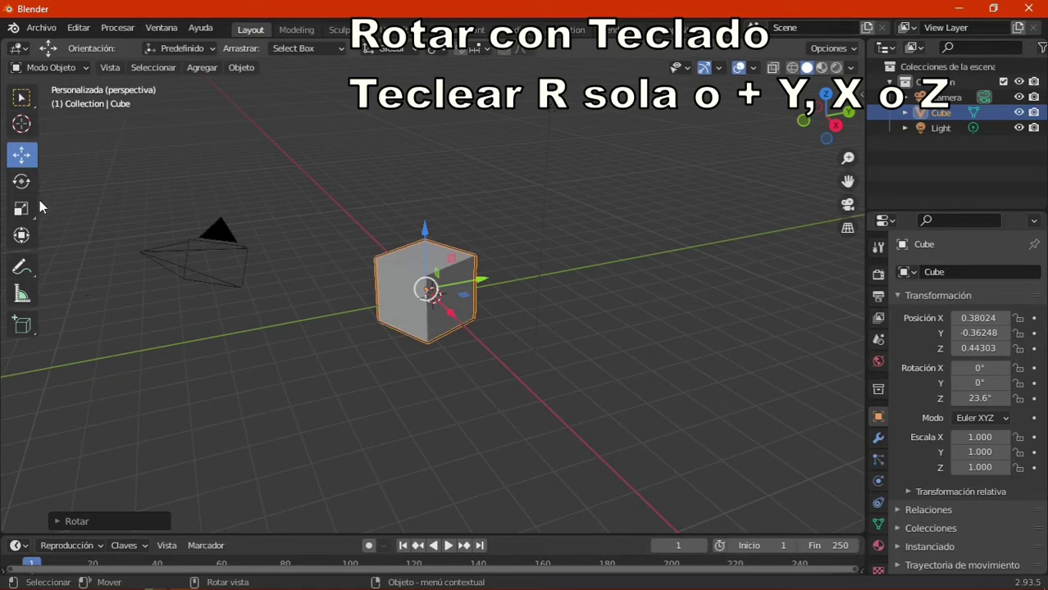
Tilt the cube with the Rotate gizmo to X -6.24°, Y 7.97°, Z 12.1°, orbiting to check it.
left_click(22, 181)
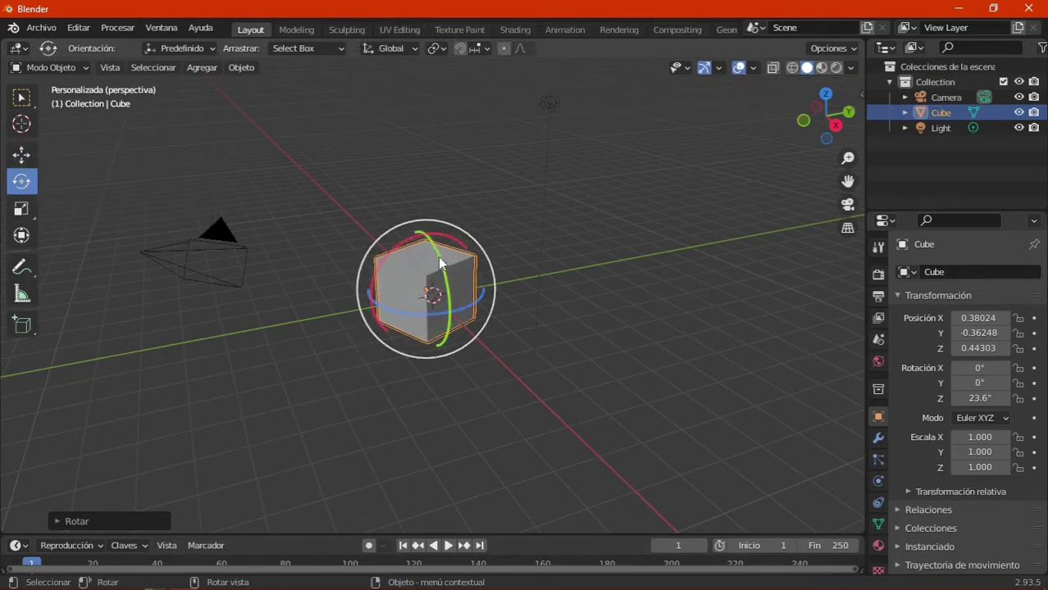
mouse_move(440, 262)
left_mouse_down()
mouse_move(443, 297)
mouse_move(411, 282)
mouse_move(406, 316)
mouse_move(360, 206)
left_mouse_up()
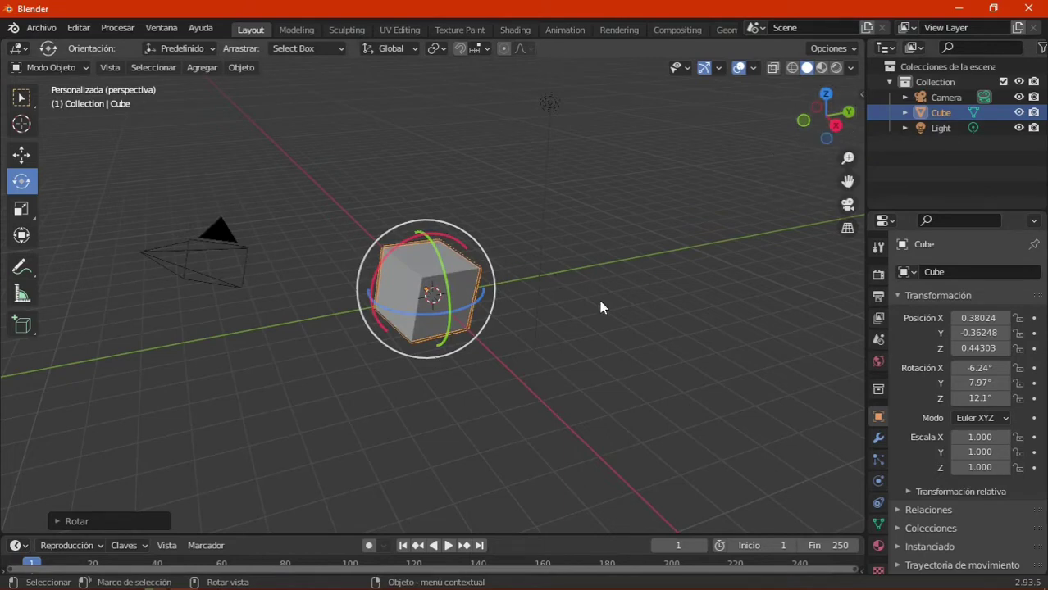
mouse_move(600, 302)
middle_mouse_down()
mouse_move(554, 320)
mouse_move(424, 323)
mouse_move(569, 336)
middle_mouse_up()
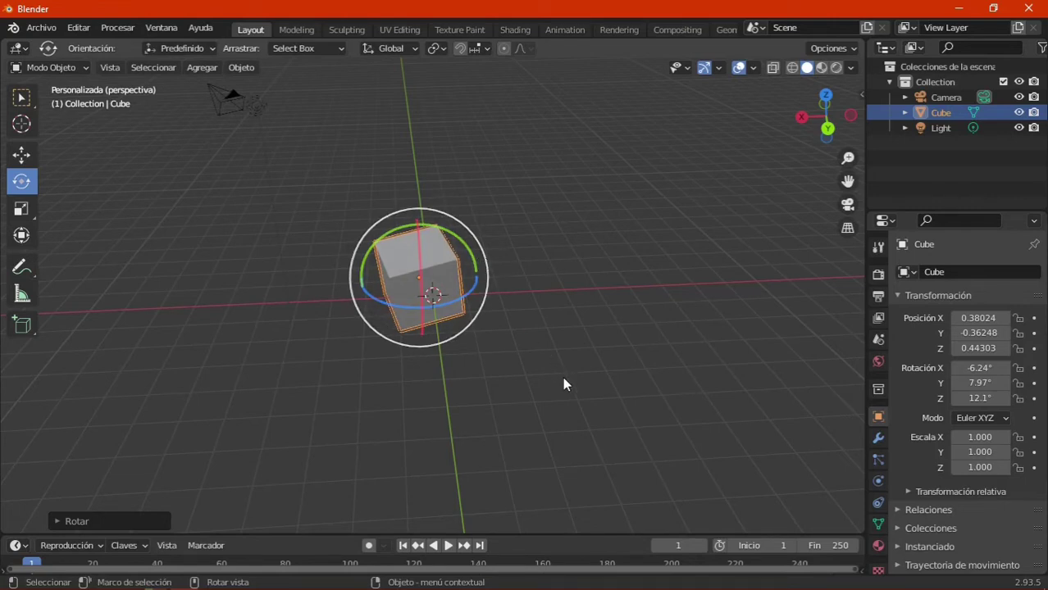
middle_click_drag(571, 319, 519, 376)
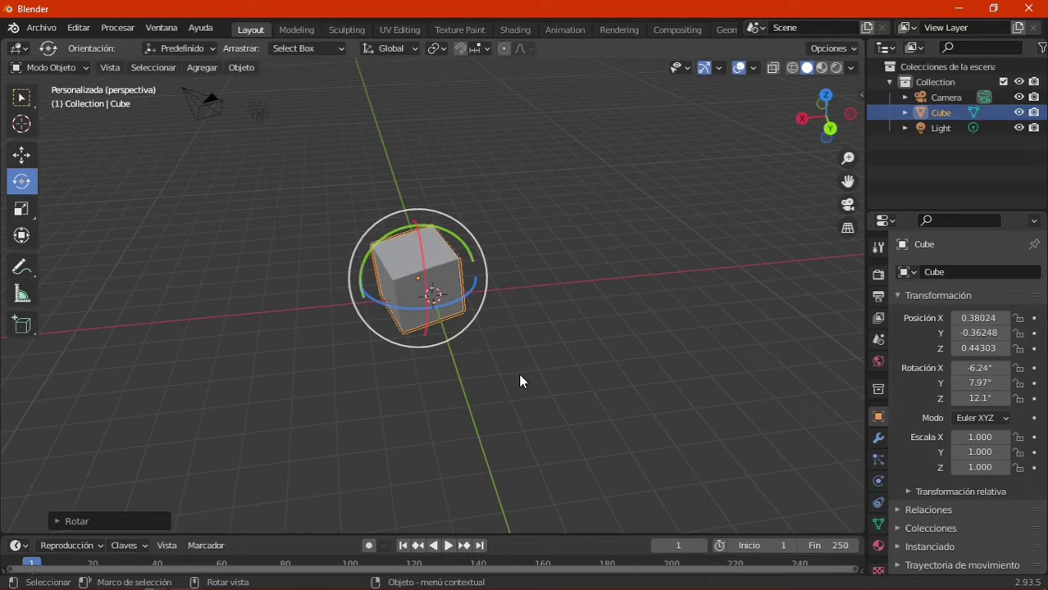
left_click(24, 97)
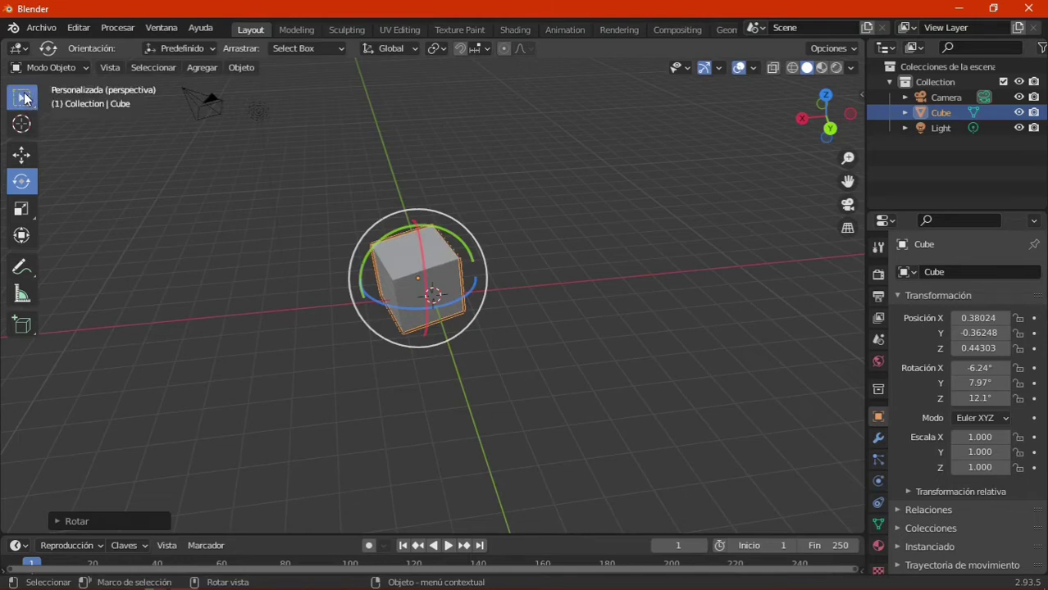
Clear the cube's rotation to 0° and scale it uniformly to 1.543.
left_click(24, 97)
key("alt+r")
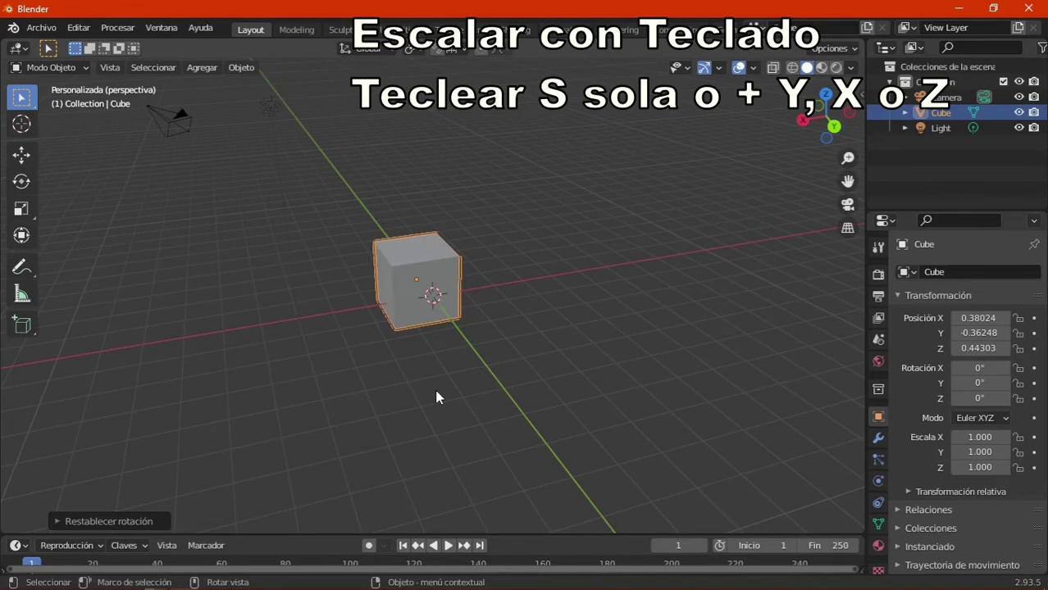
key("s")
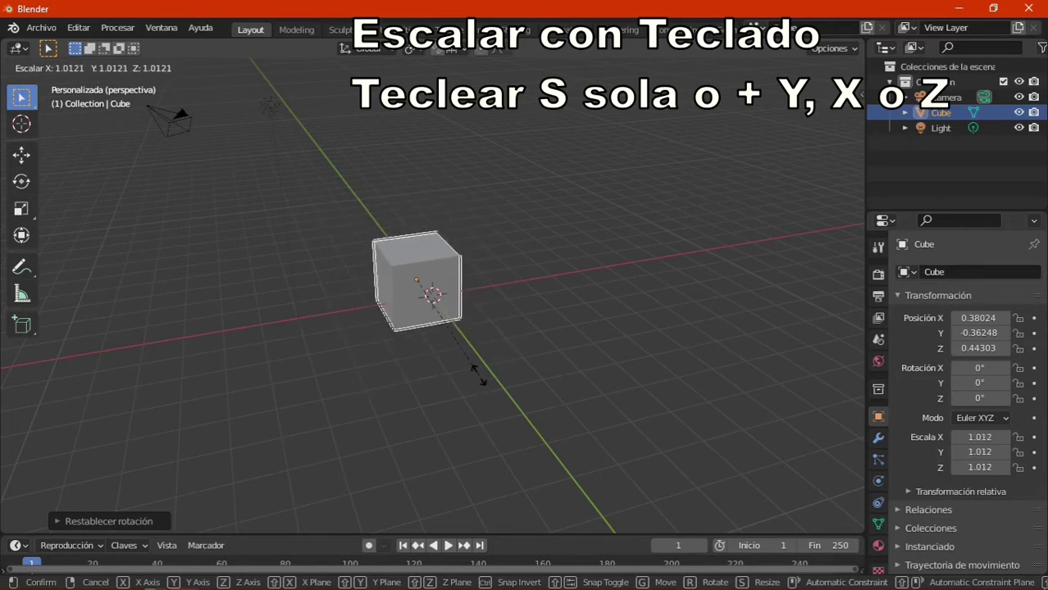
left_click(506, 435)
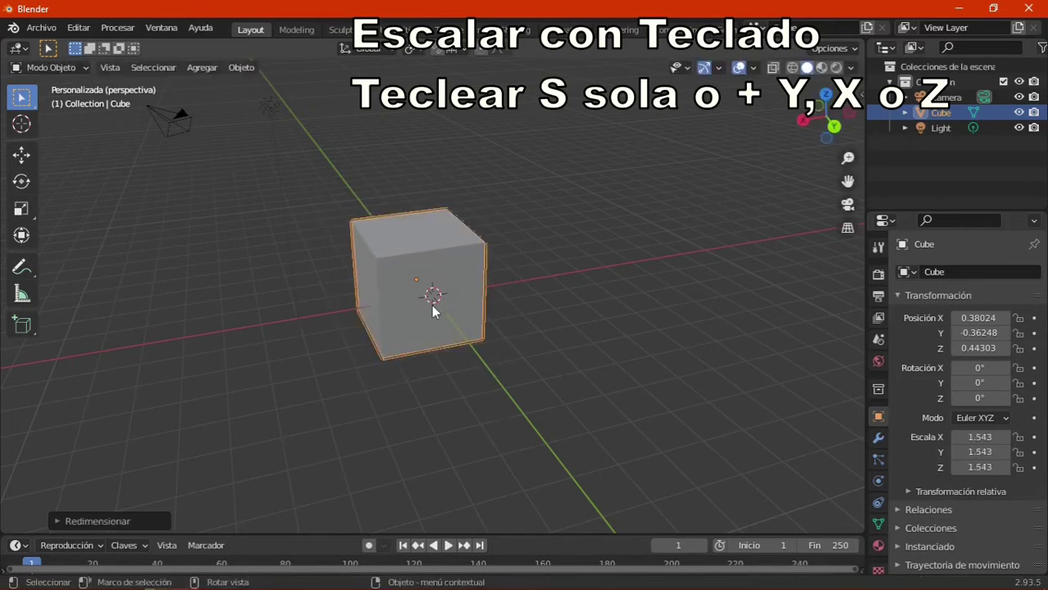
Scale the cube again through each axis constraint, ending taller at Z 1.886.
key("s")
key("x")
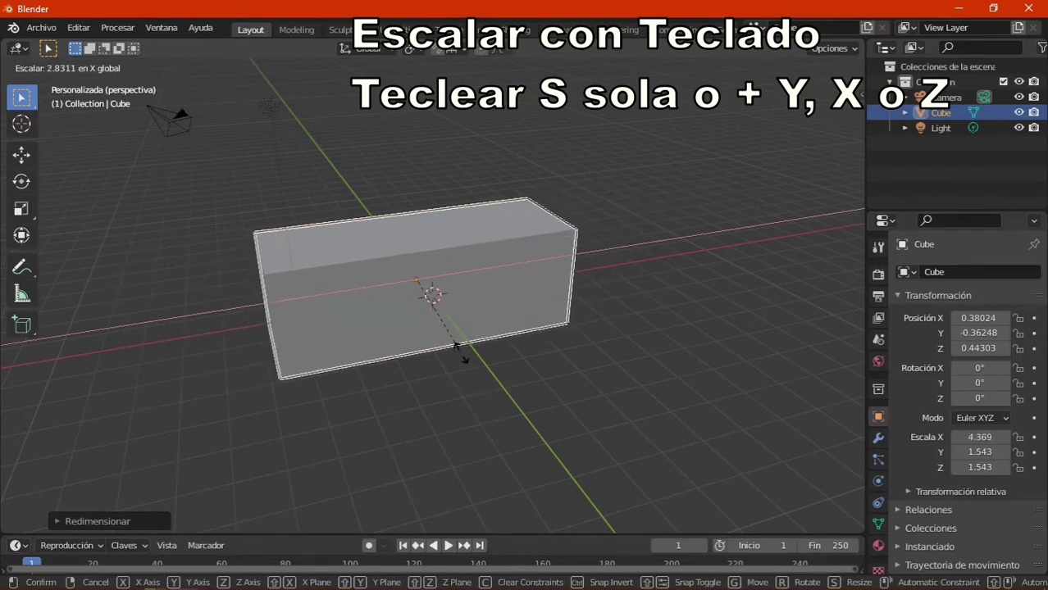
key("y")
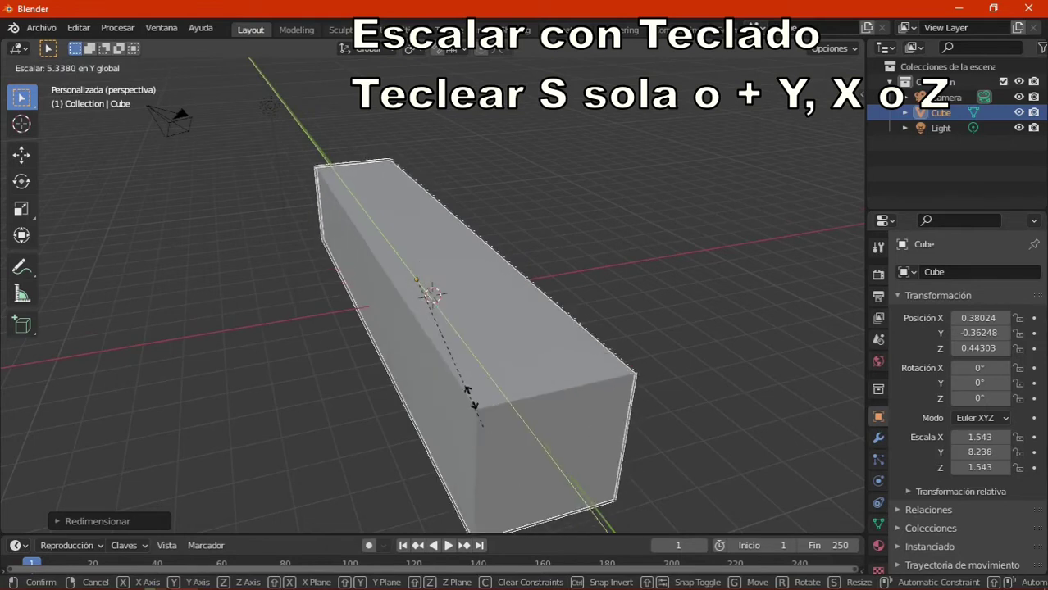
key("z")
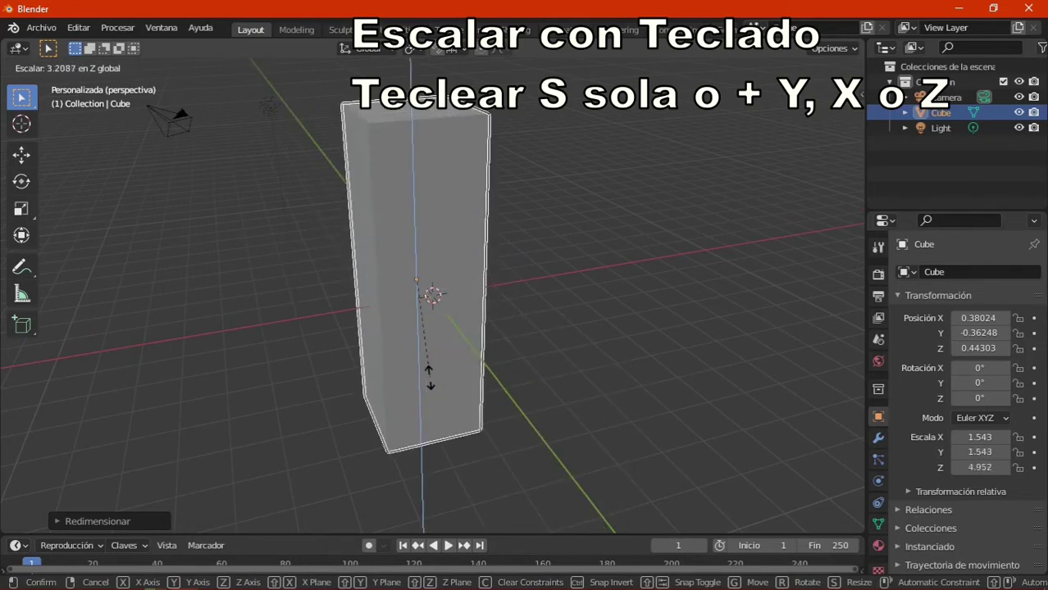
left_click(409, 328)
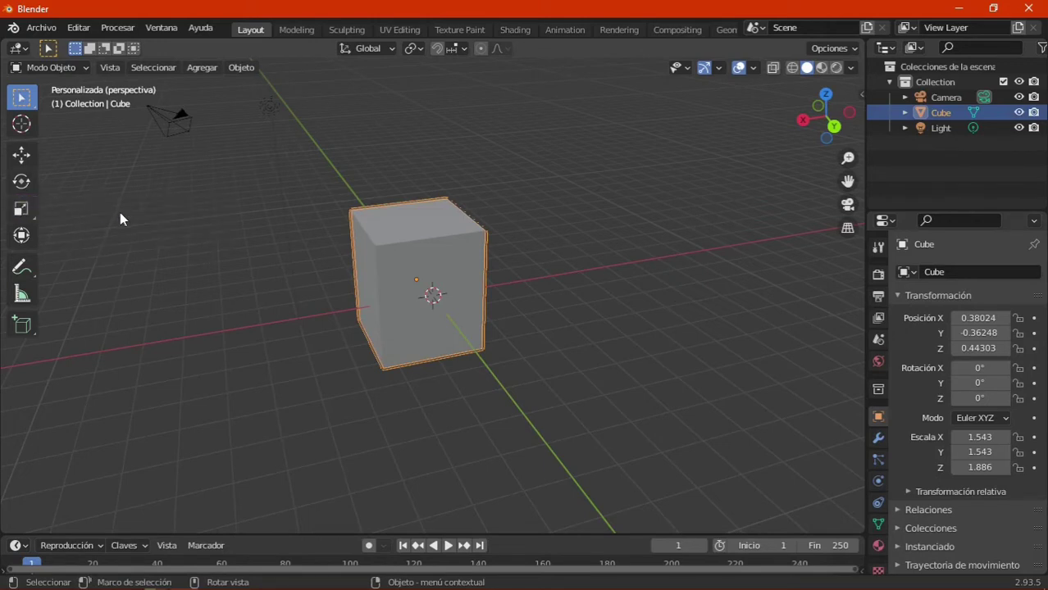
Drag the Scale gizmo handles to stretch the cube to 1.494 × 3.048 × 2.086.
left_click_drag(29, 214, 25, 215)
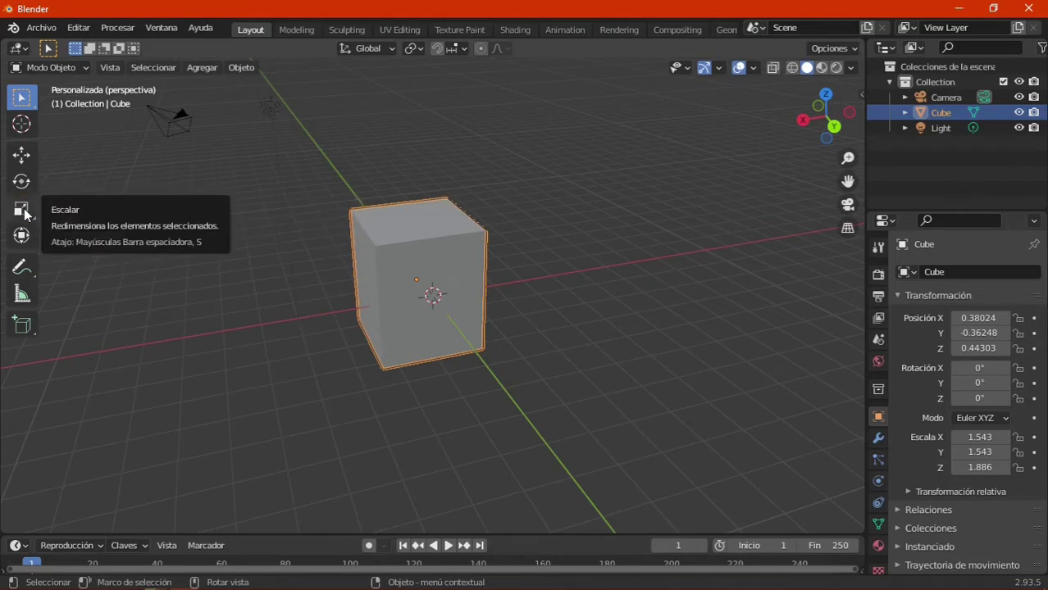
left_click(25, 215)
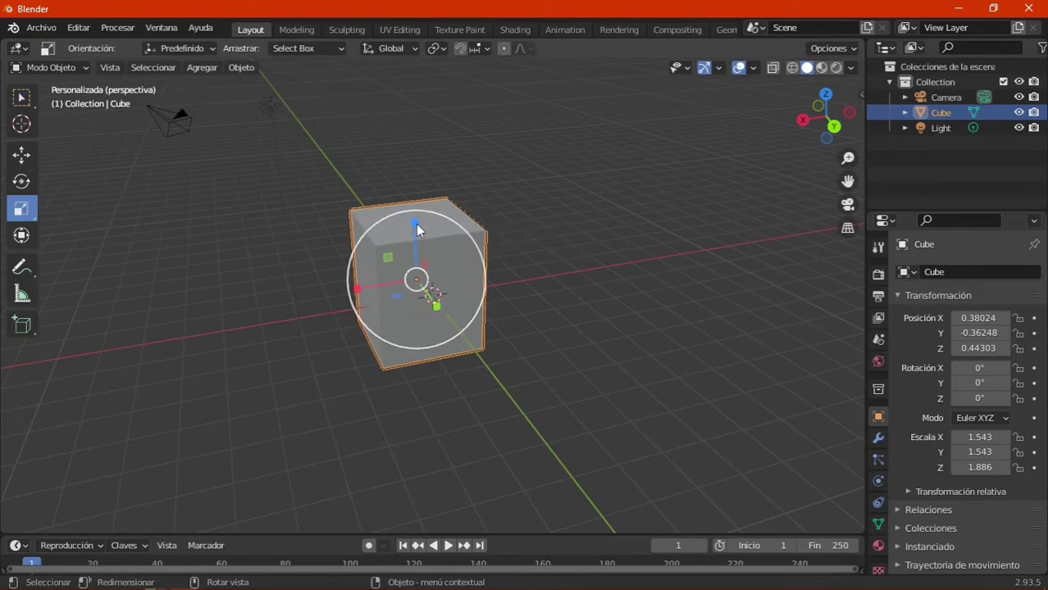
left_click_drag(416, 229, 413, 164)
mouse_move(439, 304)
left_mouse_down()
mouse_move(461, 337)
mouse_move(449, 327)
left_mouse_up()
mouse_move(352, 291)
left_mouse_down()
mouse_move(348, 280)
mouse_move(377, 240)
mouse_move(418, 291)
mouse_move(396, 310)
left_mouse_up()
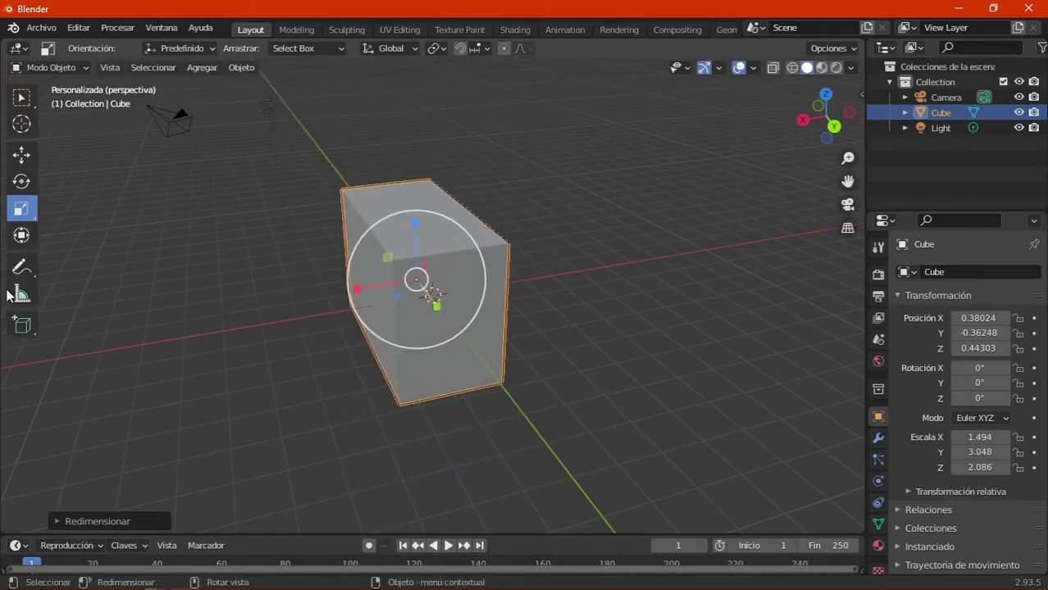
With the Transform gizmo, shift the box along Z, X and Y, then scale it to 1.782 × 4.539 × 2.189.
left_click(22, 237)
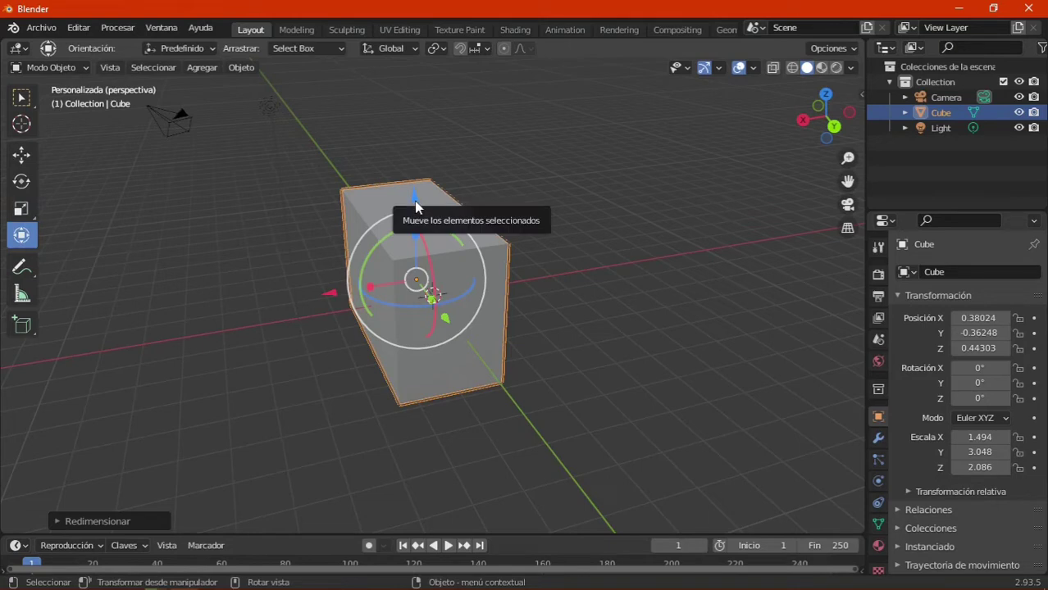
left_click_drag(415, 201, 415, 154)
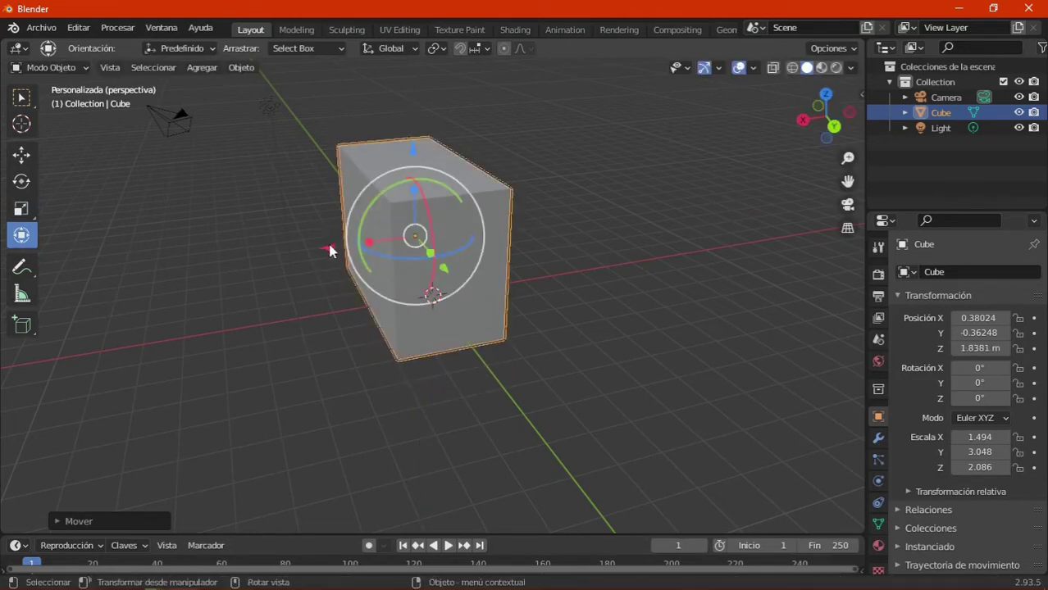
left_click_drag(329, 243, 317, 254)
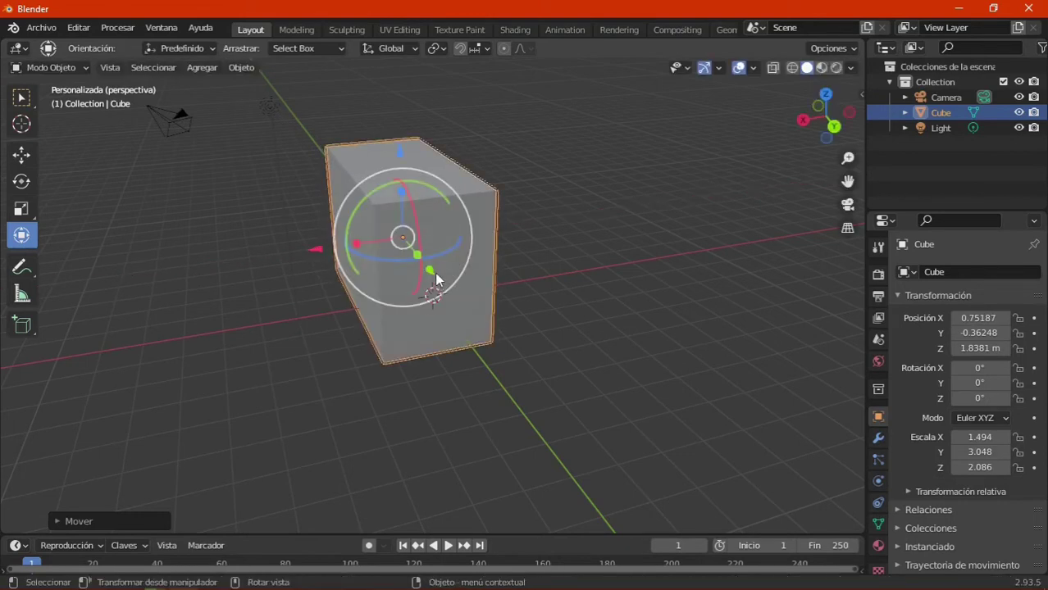
left_click_drag(435, 272, 449, 261)
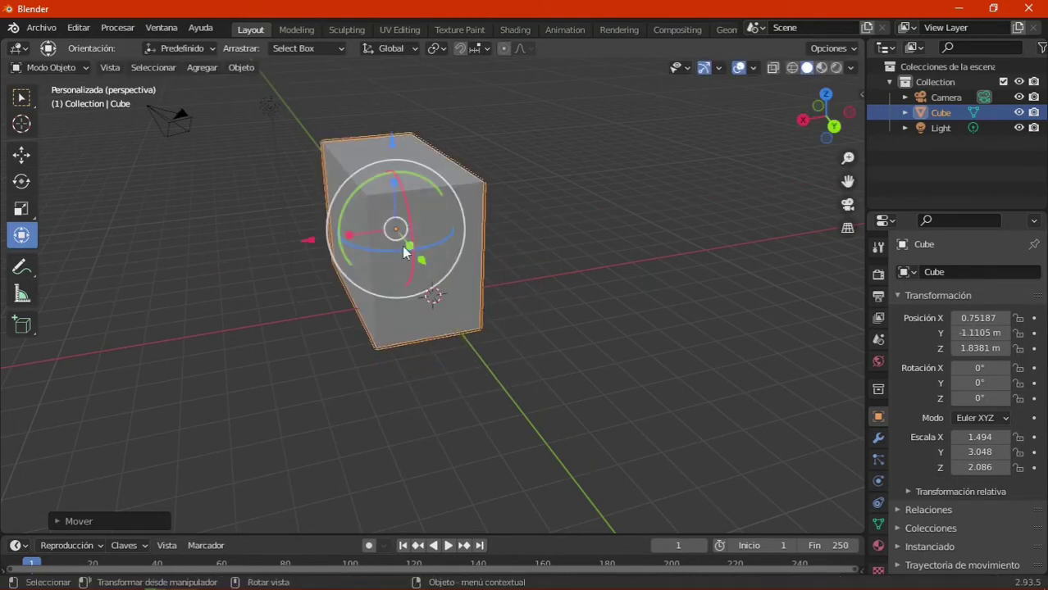
mouse_move(395, 233)
left_mouse_down()
mouse_move(442, 265)
mouse_move(422, 267)
left_mouse_up()
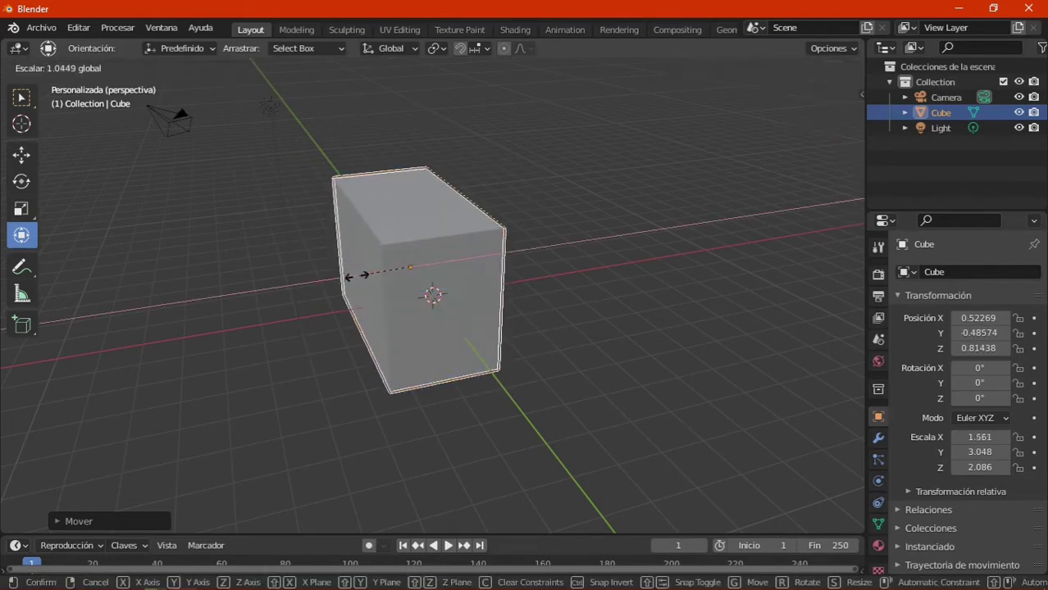
left_click_drag(365, 281, 438, 287)
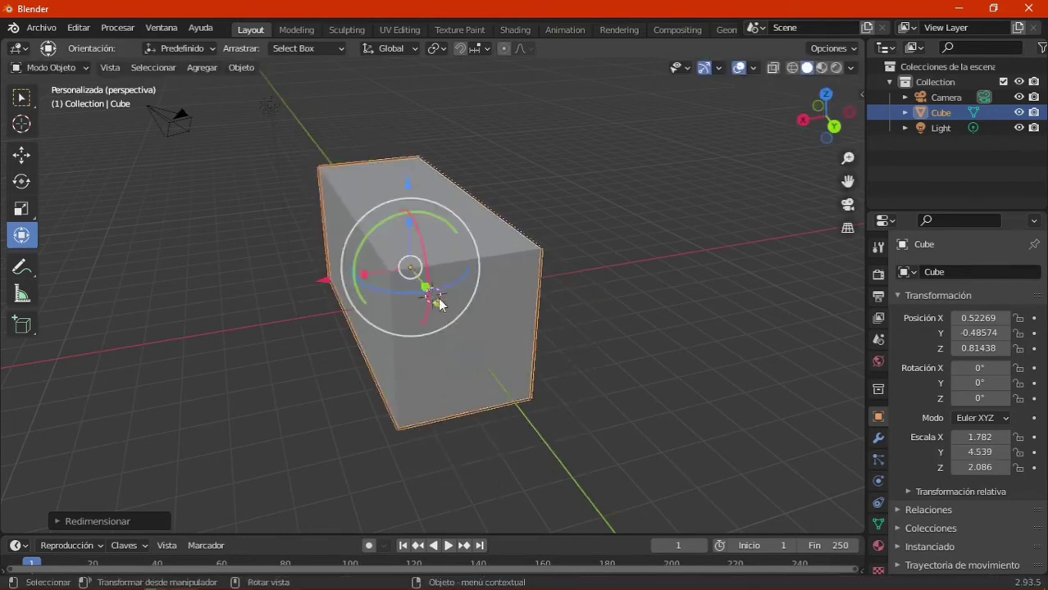
mouse_move(413, 229)
left_mouse_down()
mouse_move(401, 195)
mouse_move(403, 228)
left_mouse_up()
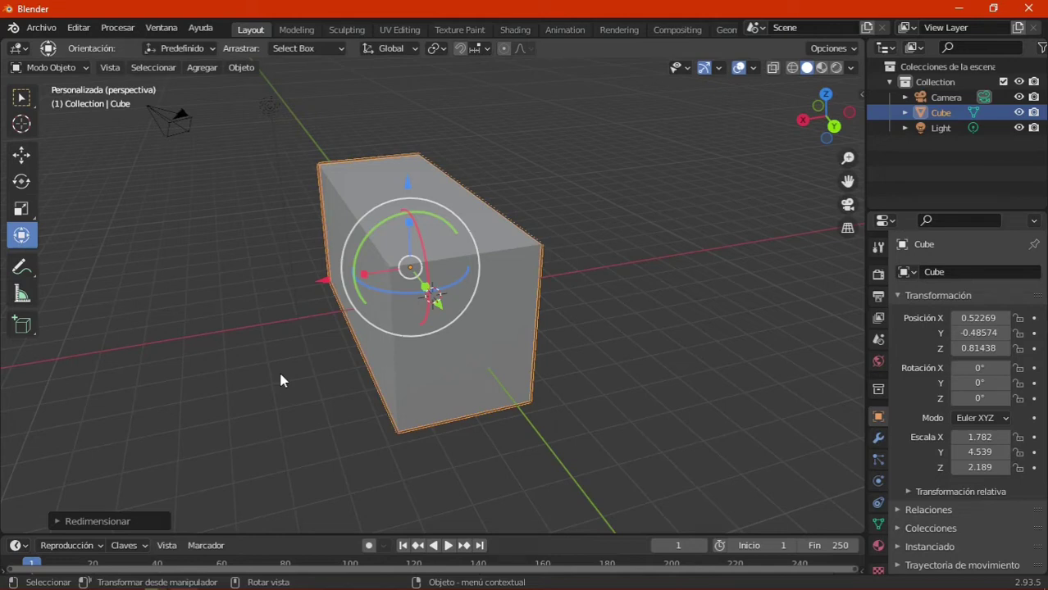
Reset the cube's scale to 1, move it around, then clear its location back to the origin.
left_click(17, 101)
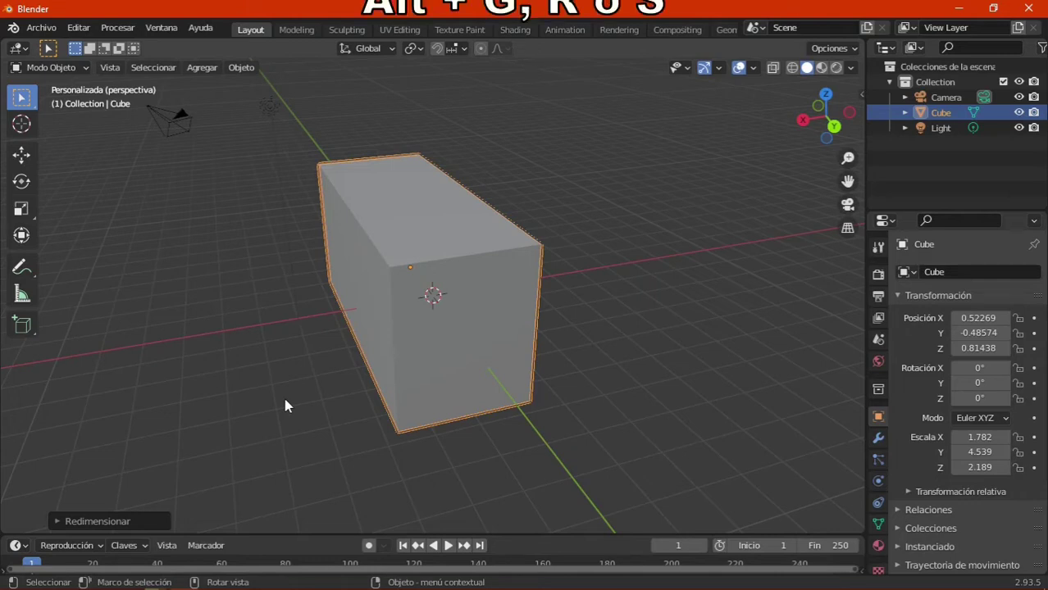
key("alt+s")
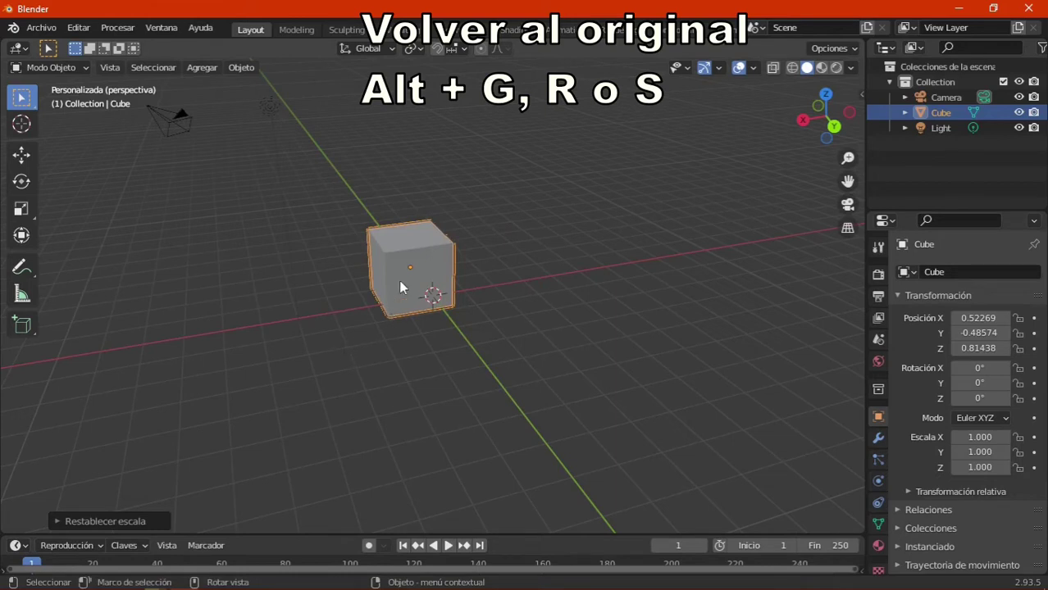
key("g")
left_click(665, 142)
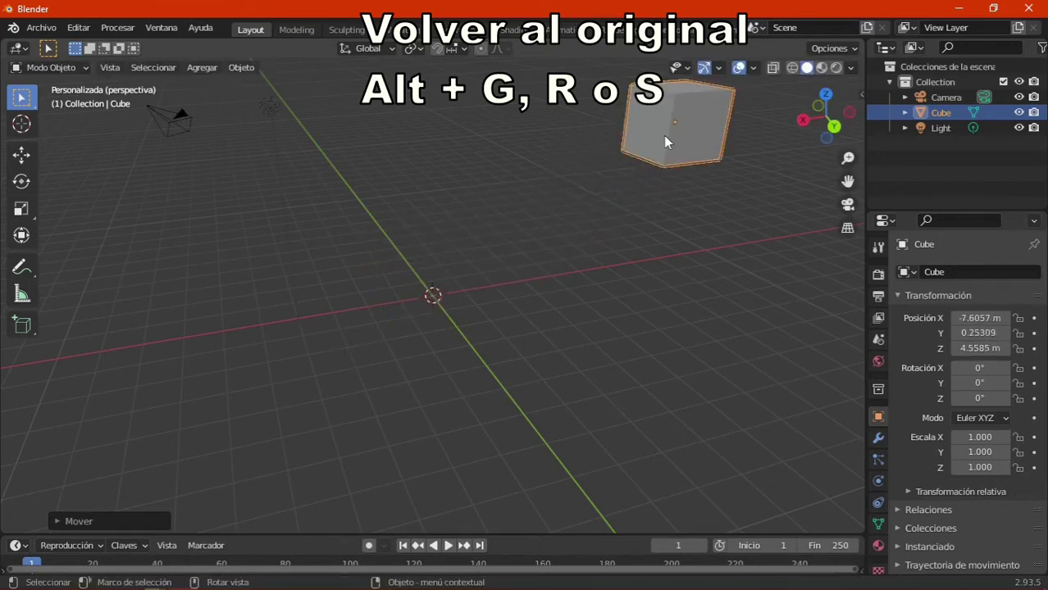
key("g")
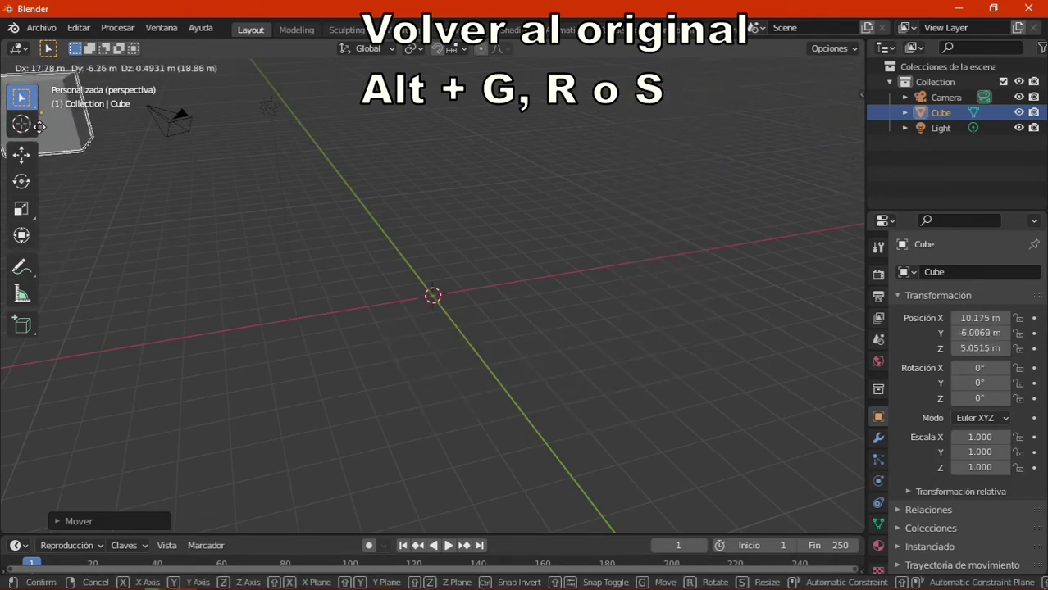
left_click(310, 287)
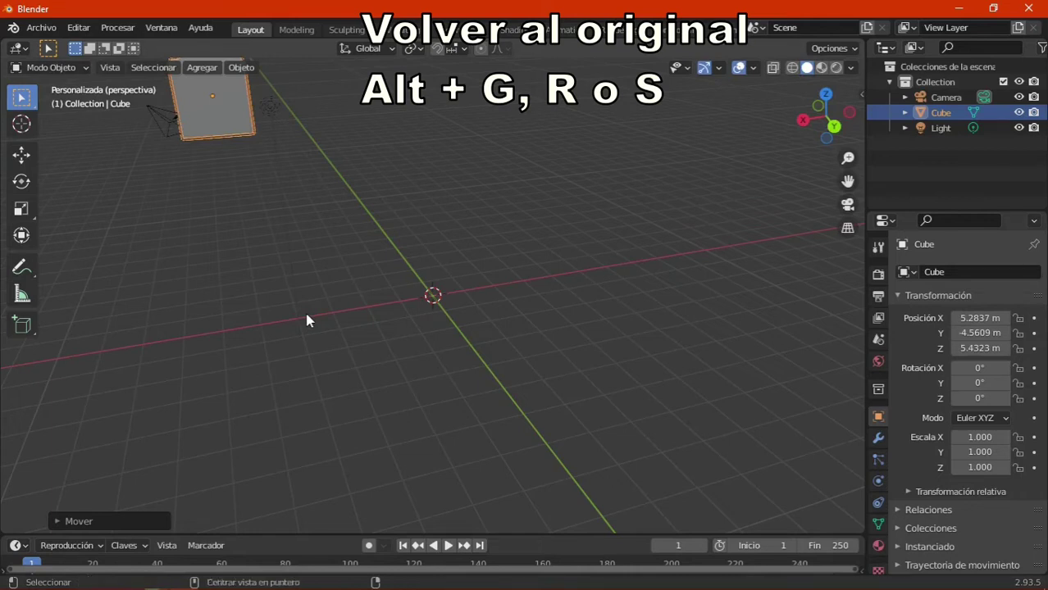
key("alt+g")
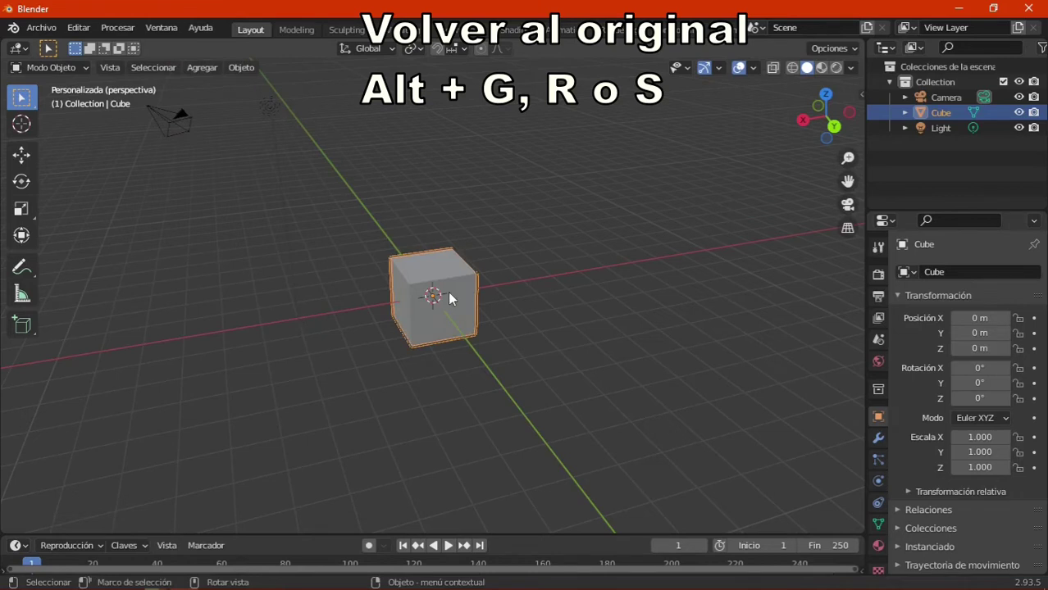
Rotate the cube, clear its rotation back to 0°, and deselect it.
key("r")
left_click(520, 451)
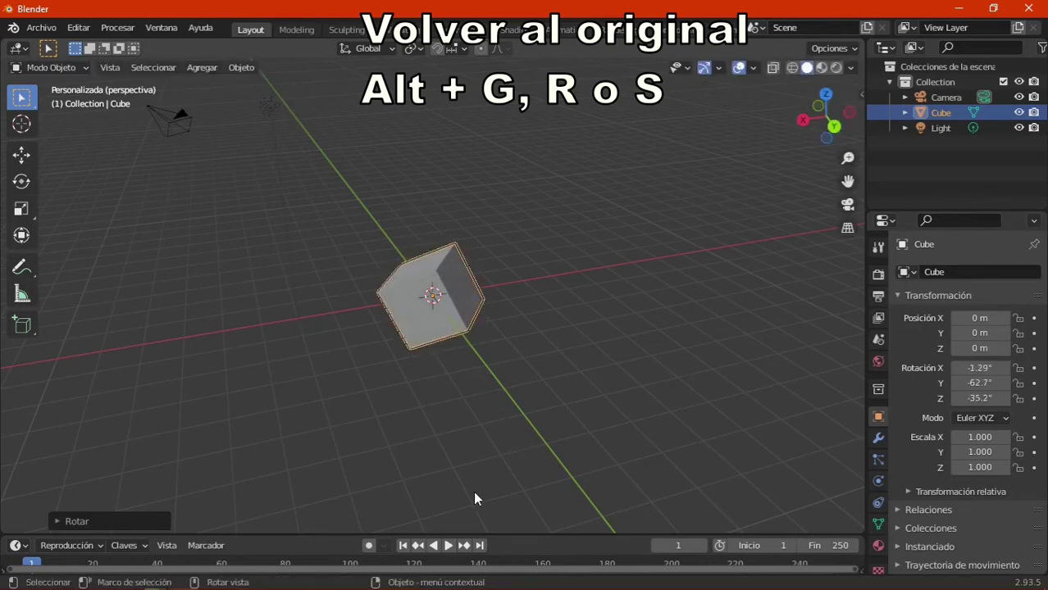
key("alt+r")
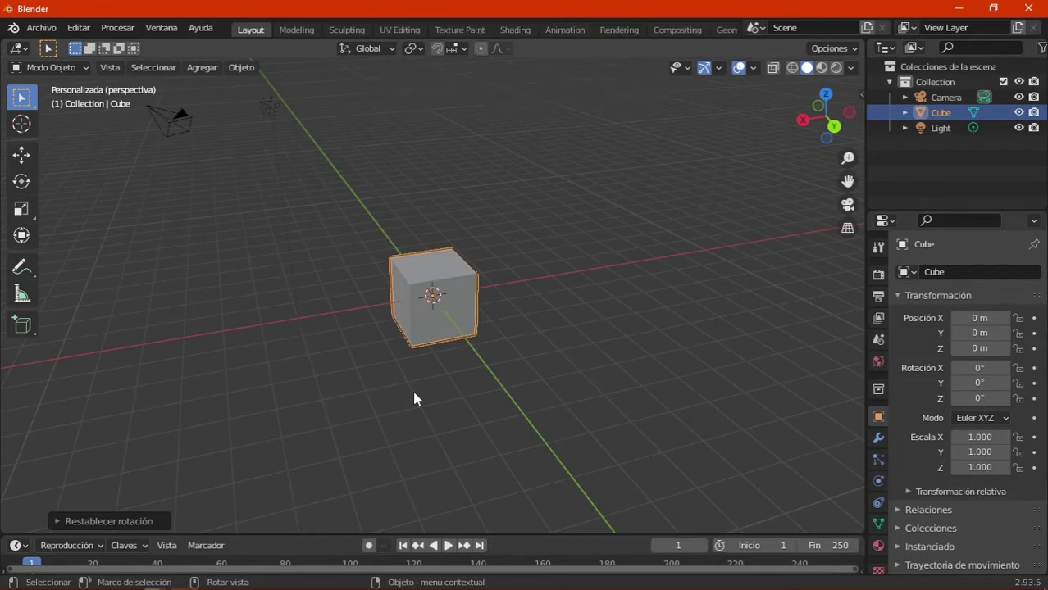
left_click(414, 399)
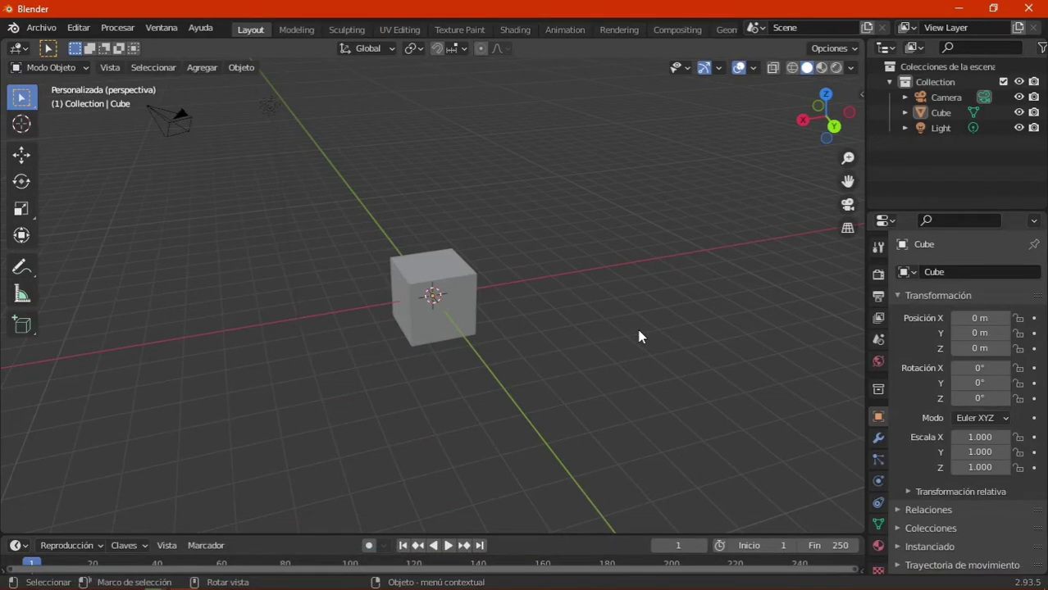
Delete the cube with X > Borrar and add a fresh one via Agregar > Malla > Cubo.
left_click(432, 338)
key("x")
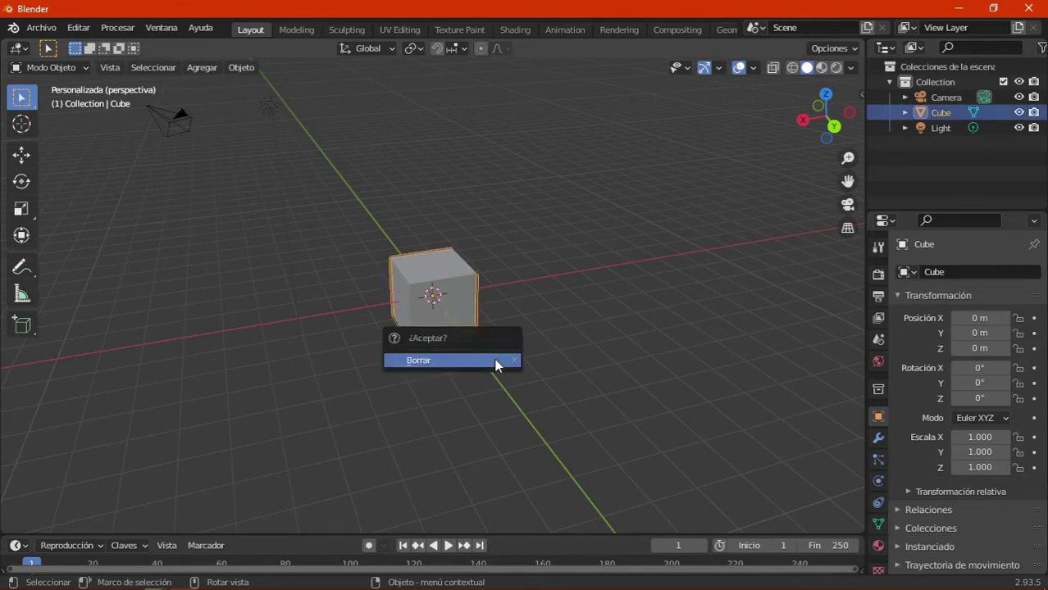
left_click(495, 366)
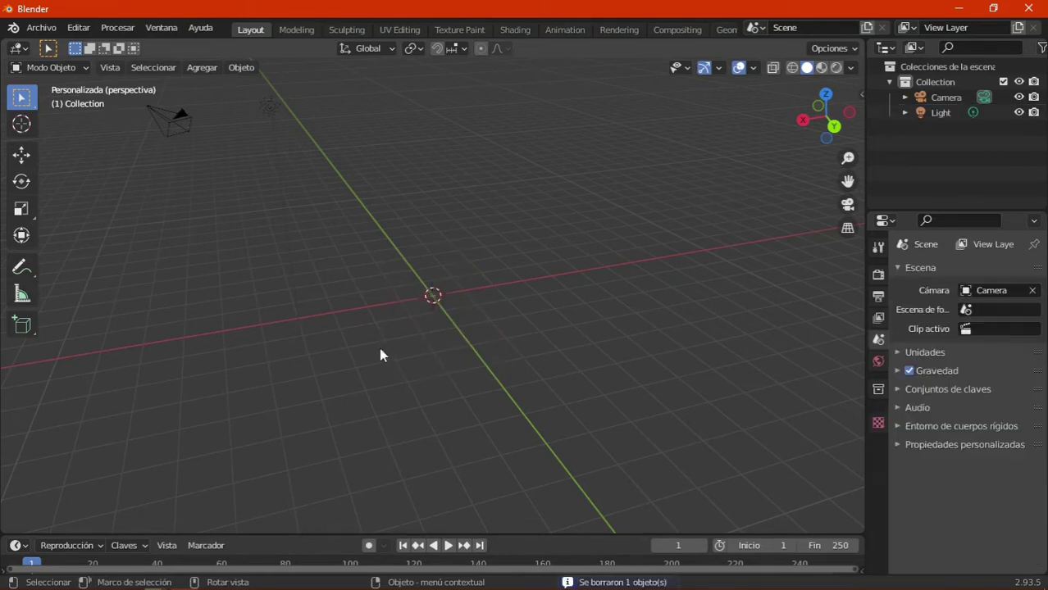
left_click(201, 69)
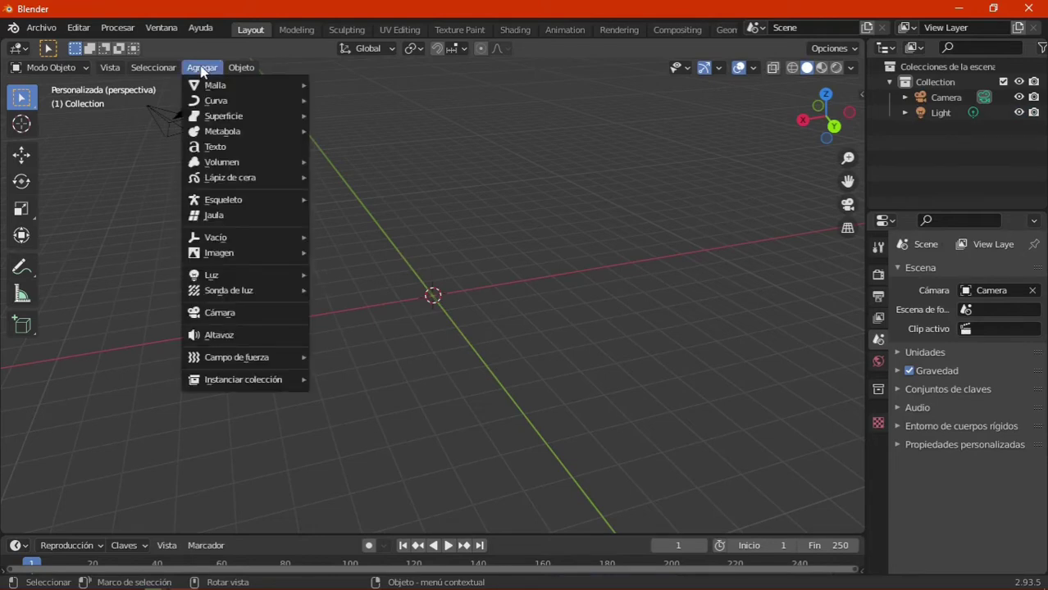
mouse_move(215, 86)
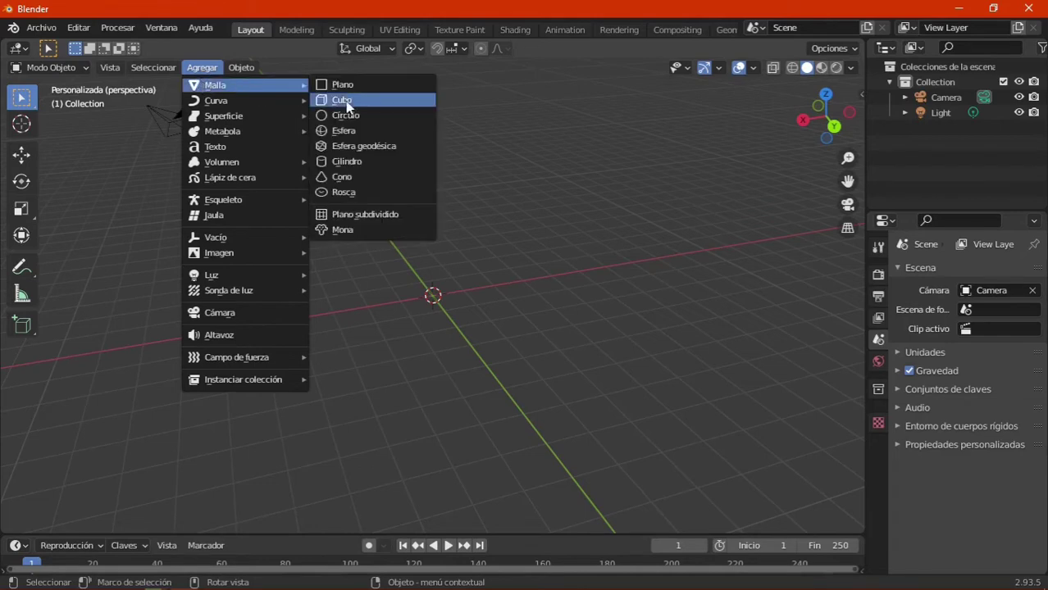
left_click(345, 100)
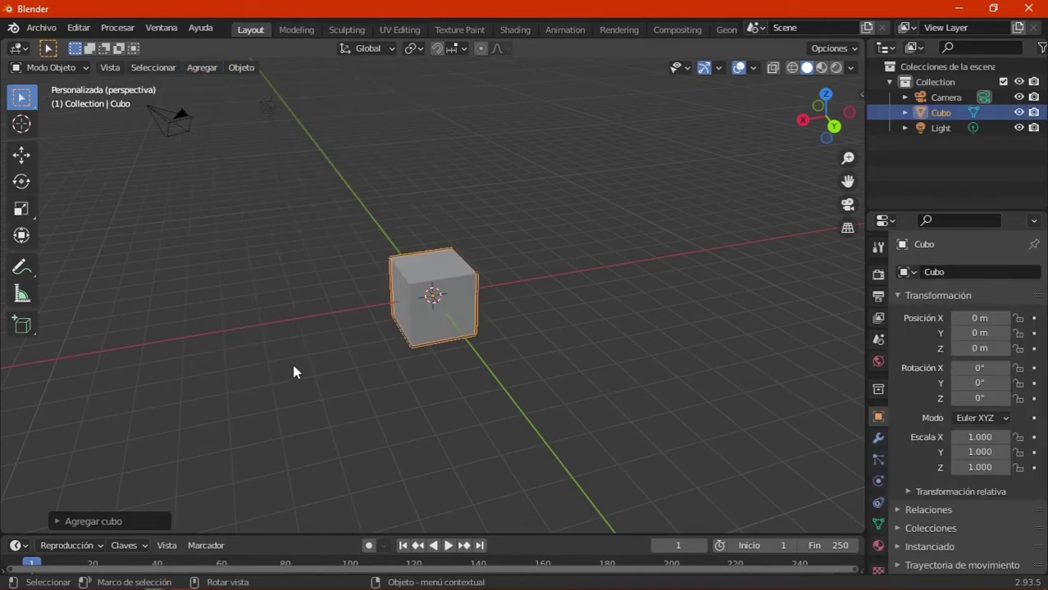
In the Agregar cubo panel, try cube sizes of 2.43, 5 and 4.2 m, finally setting 2 m.
left_click(58, 522)
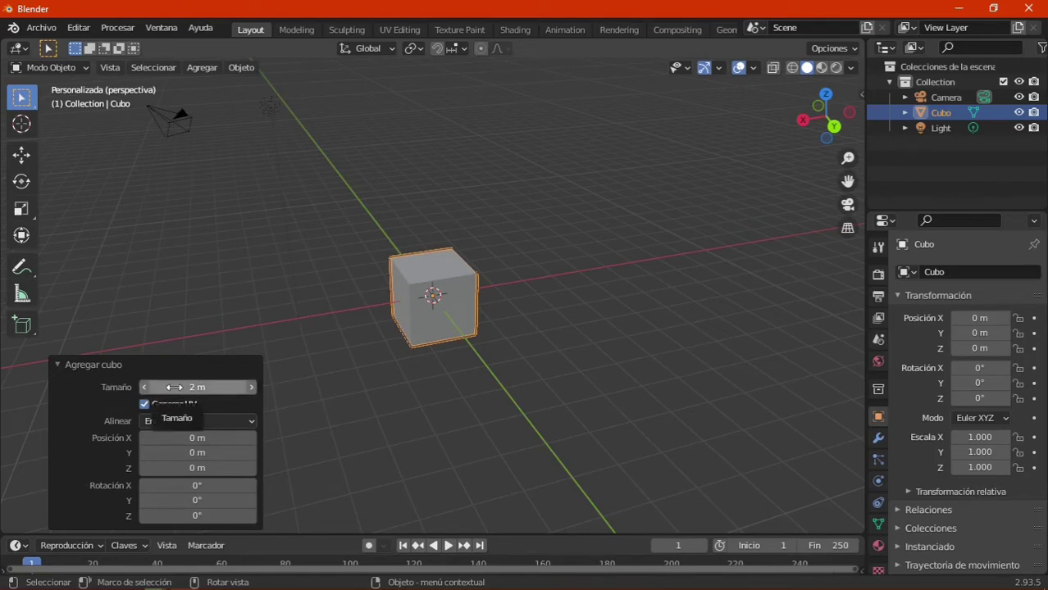
mouse_move(197, 387)
left_mouse_down()
mouse_move(235, 387)
mouse_move(160, 387)
mouse_move(246, 387)
mouse_move(182, 388)
left_mouse_up()
left_click_drag(199, 387, 174, 388)
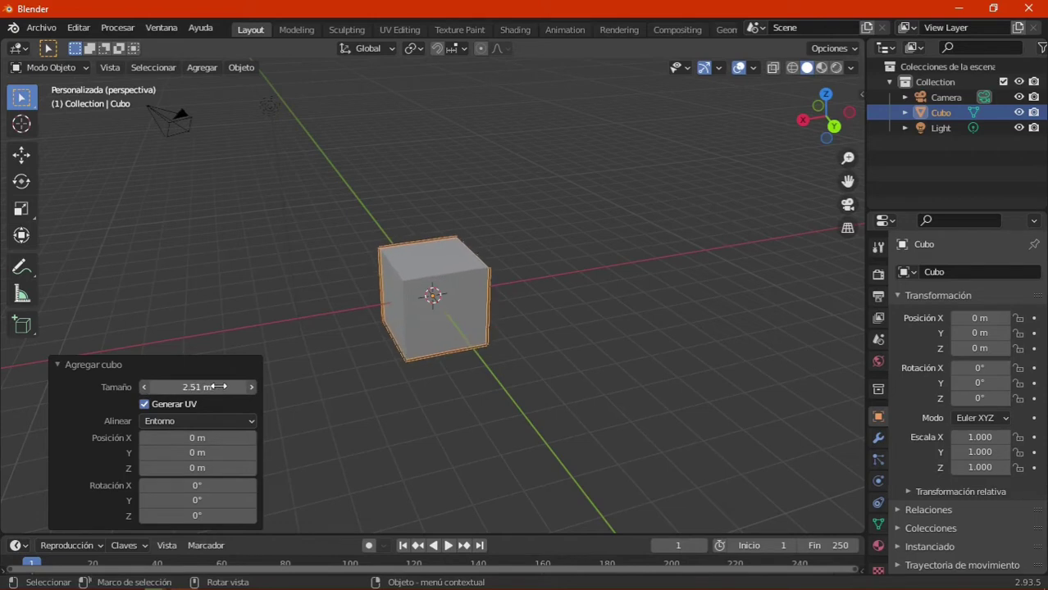
left_click(174, 387)
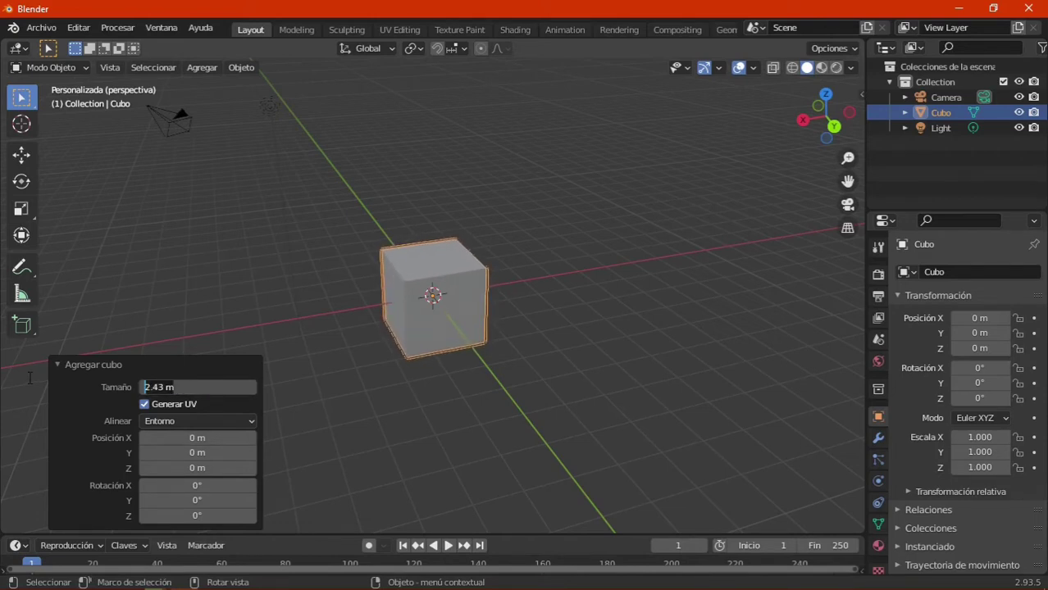
type("5")
key("Return")
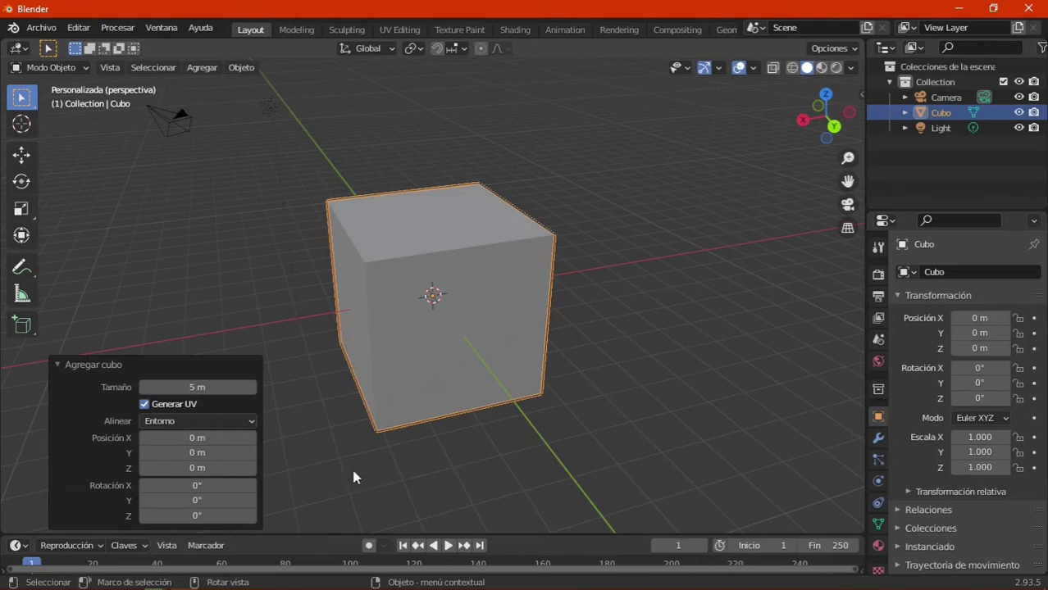
left_click_drag(203, 391, 176, 389)
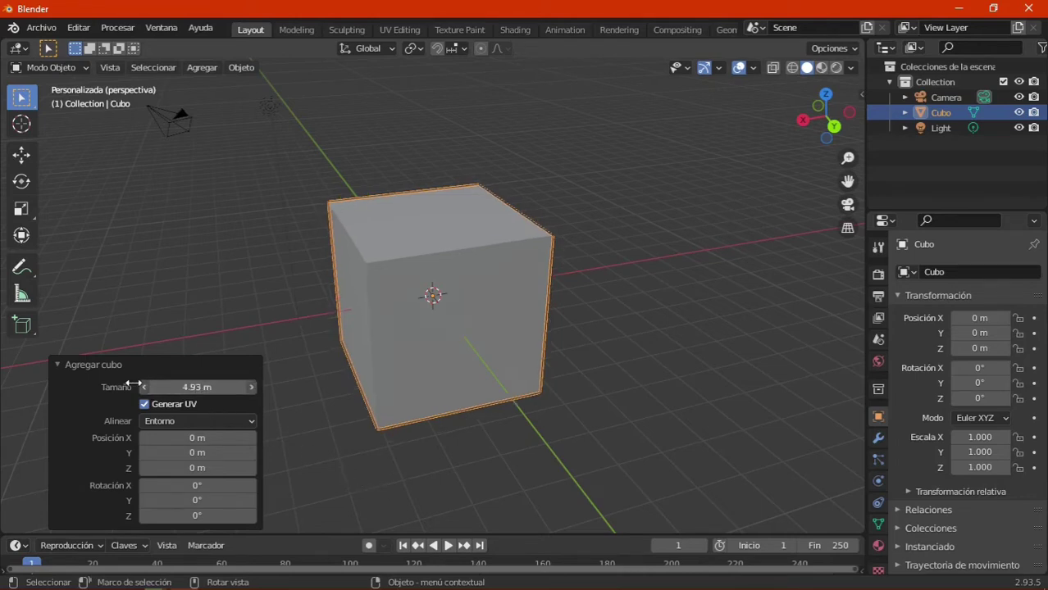
left_click(220, 390)
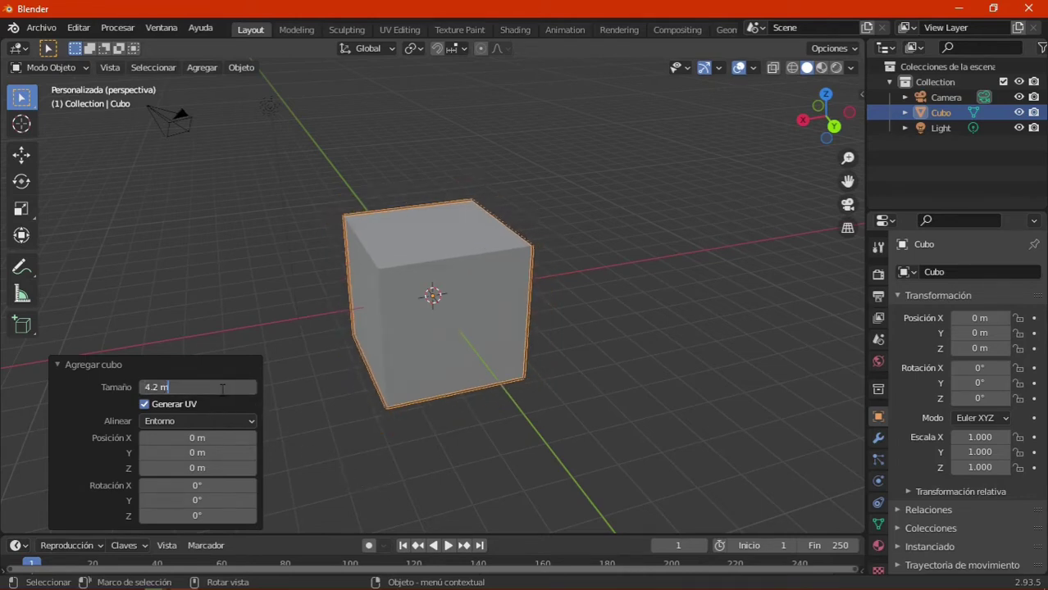
type("2")
key("BackSpace")
key("BackSpace")
key("BackSpace")
key("BackSpace")
key("BackSpace")
key("BackSpace")
type("2")
key("Return")
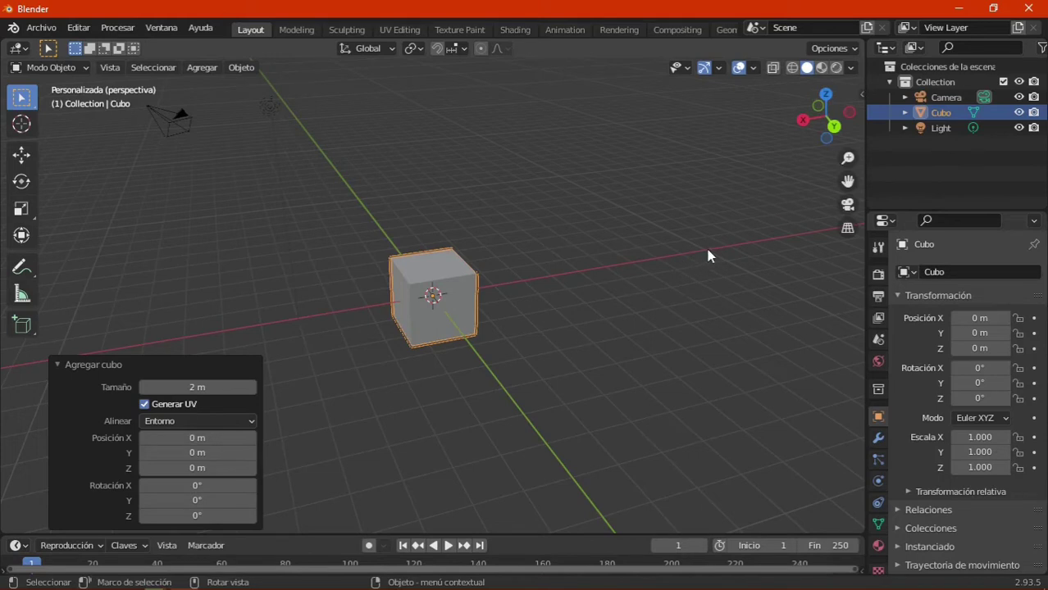
left_click(827, 97)
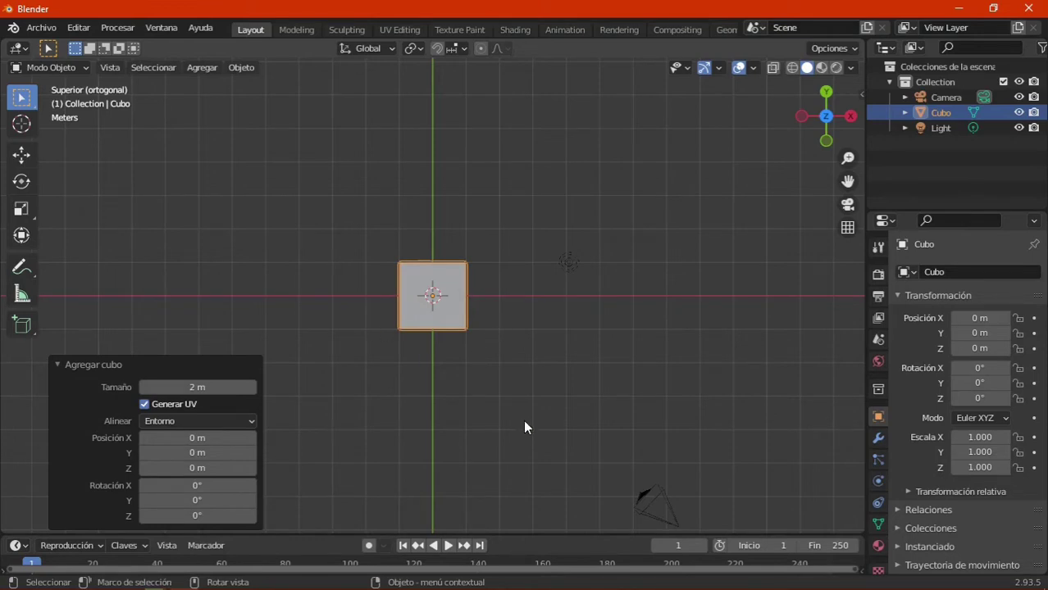
mouse_move(574, 400)
middle_mouse_down()
mouse_move(454, 387)
mouse_move(472, 293)
mouse_move(444, 264)
mouse_move(465, 256)
mouse_move(450, 298)
middle_mouse_up()
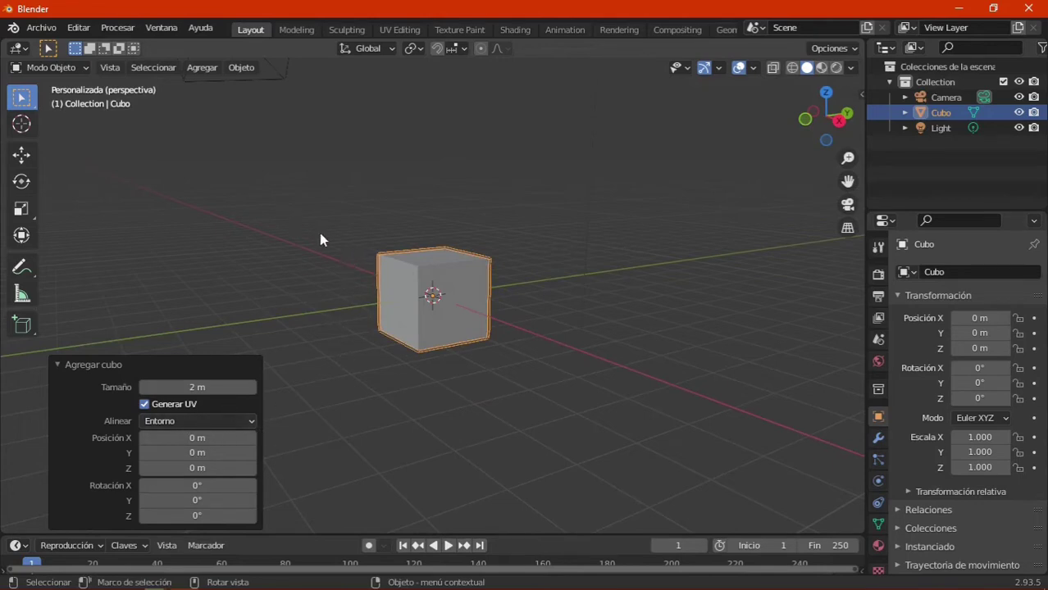
Try Alinear Vista then Entorno for the cube, and shift its X position to about 0.29 m.
left_click(244, 424)
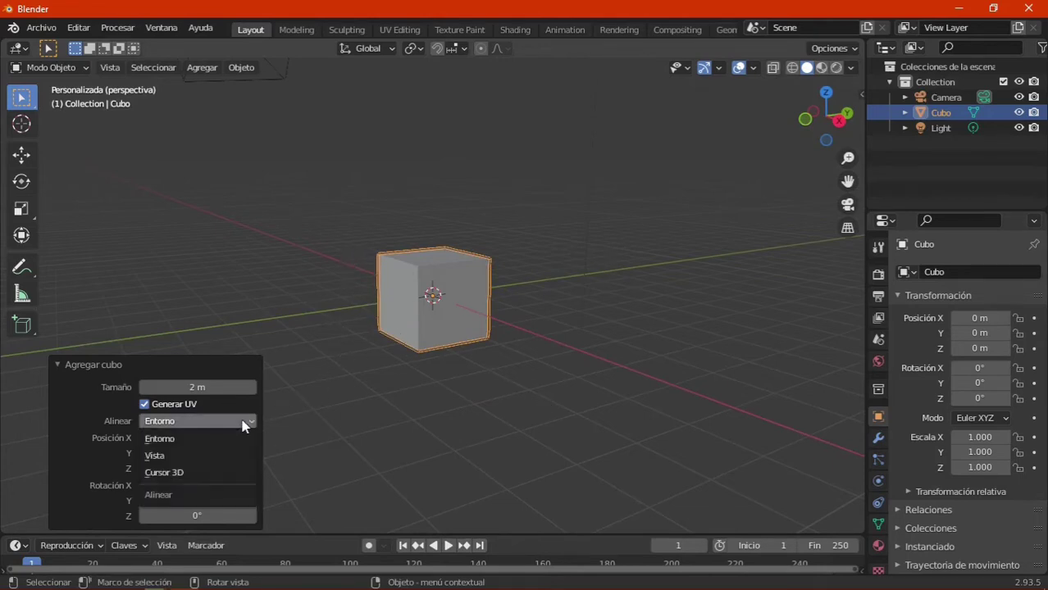
left_click(207, 453)
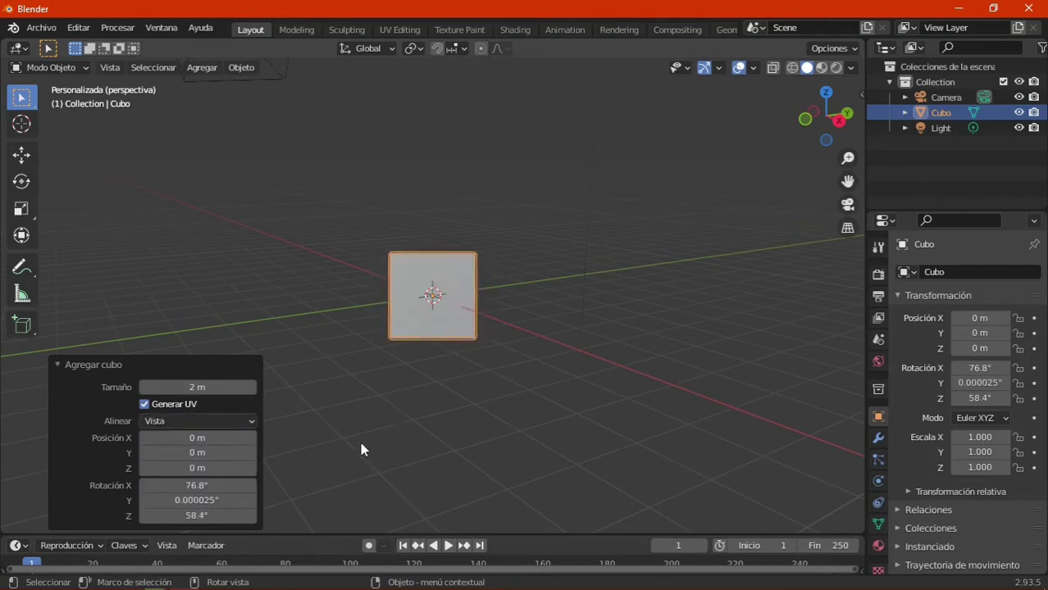
left_click(248, 423)
left_click(219, 444)
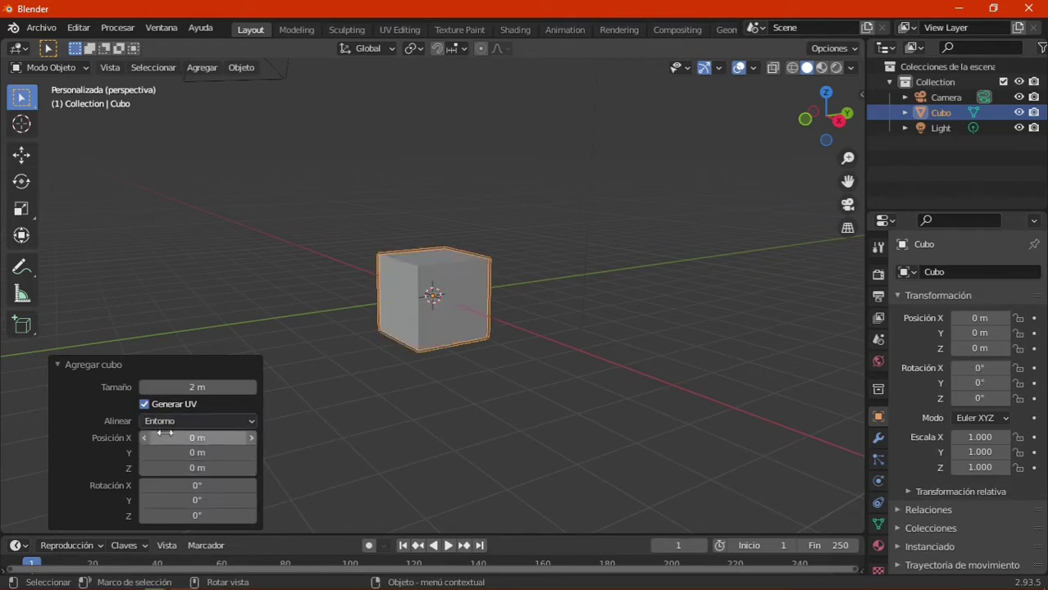
mouse_move(195, 438)
left_mouse_down()
mouse_move(210, 439)
mouse_move(211, 453)
mouse_move(174, 501)
mouse_move(201, 486)
mouse_move(199, 515)
left_mouse_up()
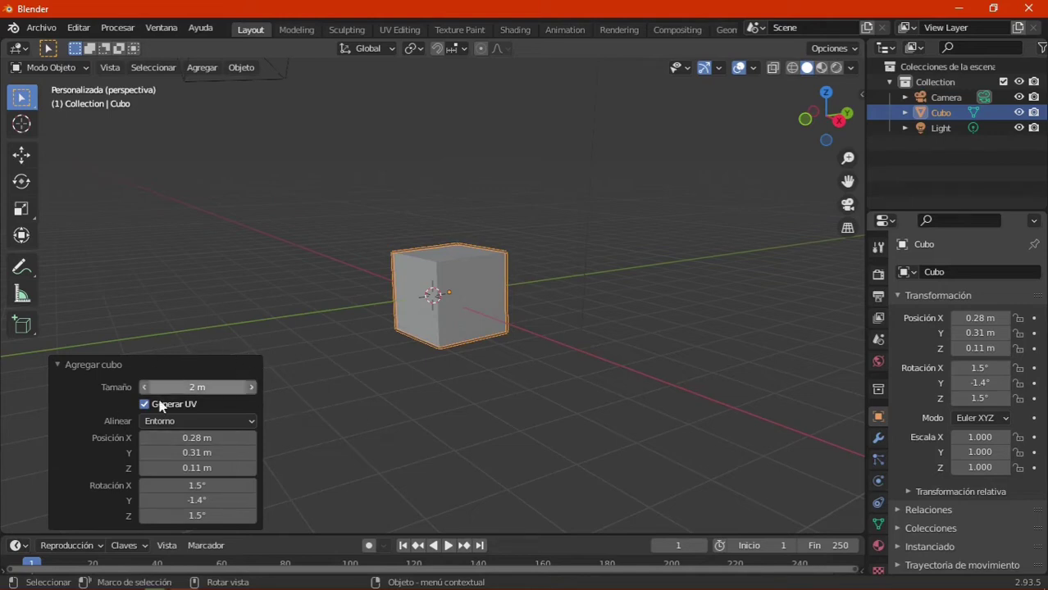
Delete the Cubo with X > Borrar and add a default 32-vertex Cilindro at the origin.
left_click(387, 411)
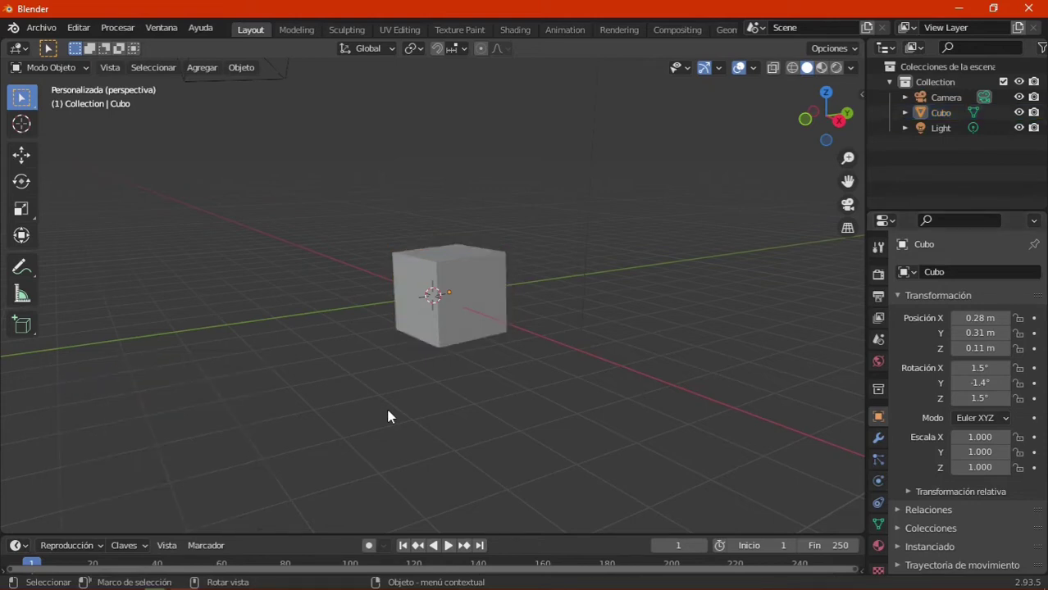
left_click(459, 337)
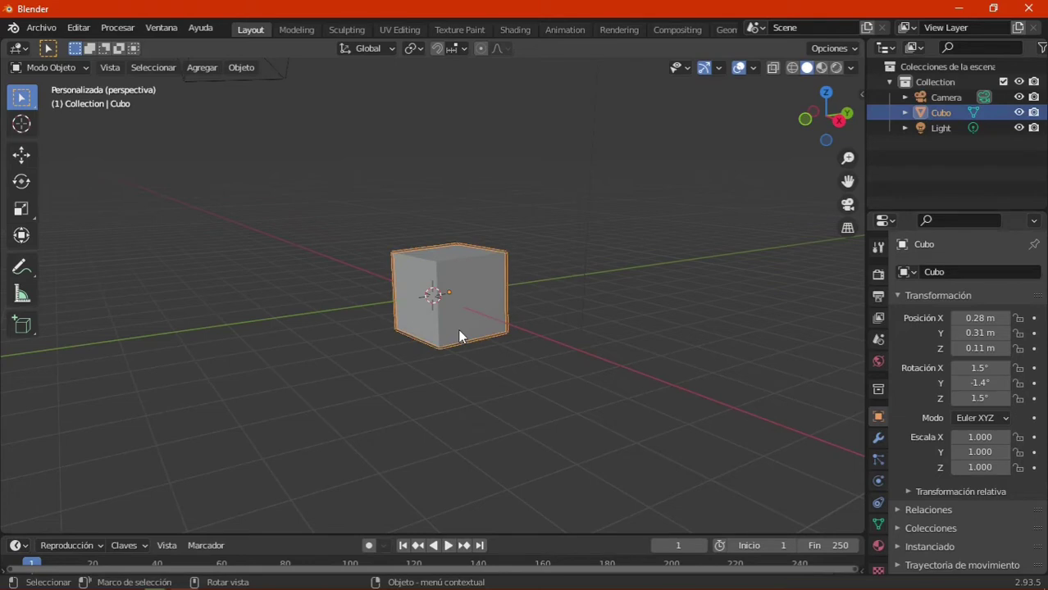
key("x")
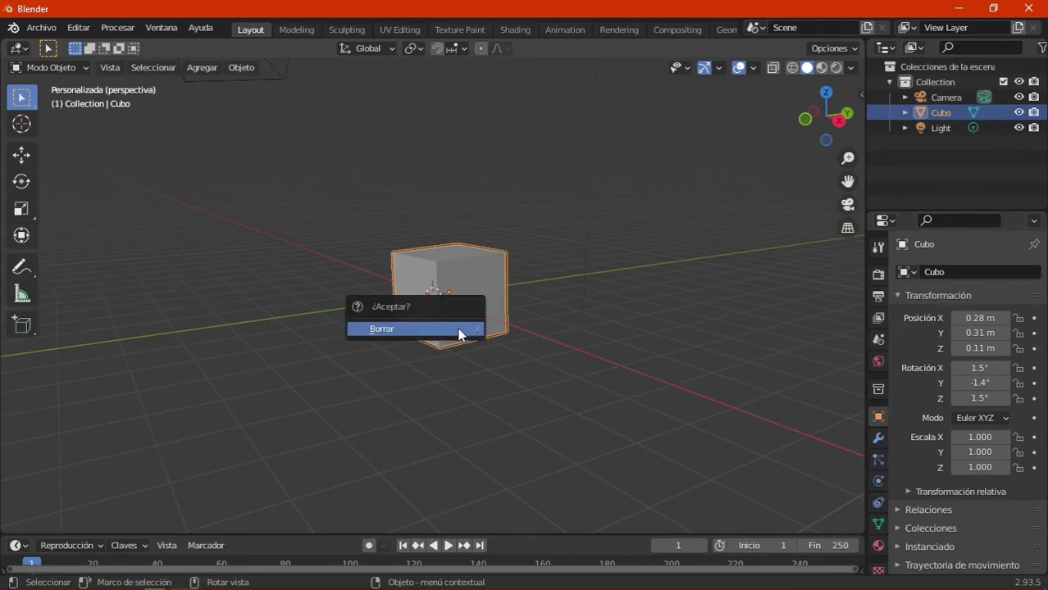
left_click(459, 329)
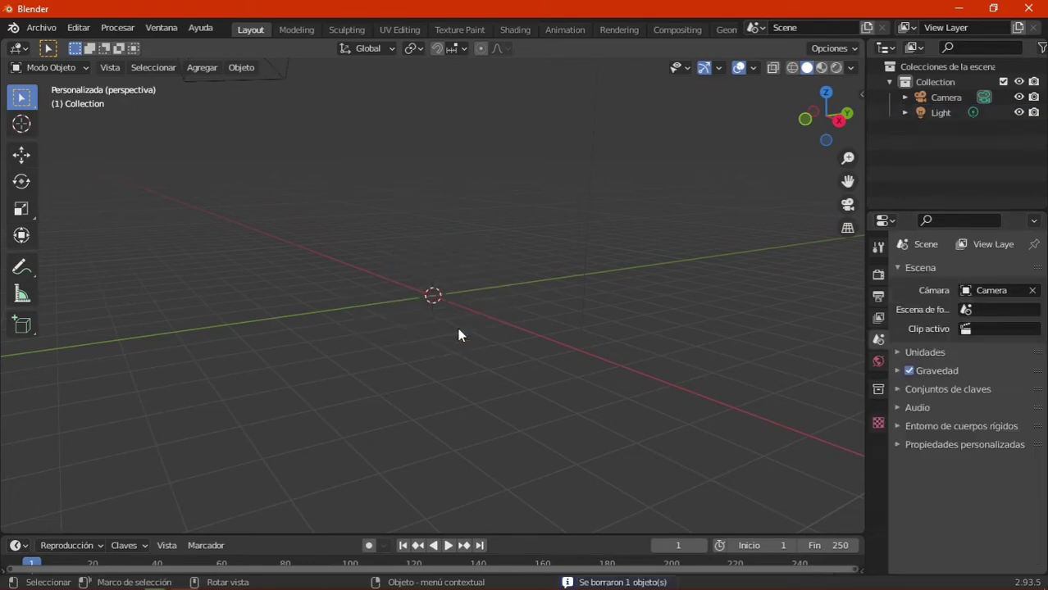
left_click(201, 69)
mouse_move(215, 85)
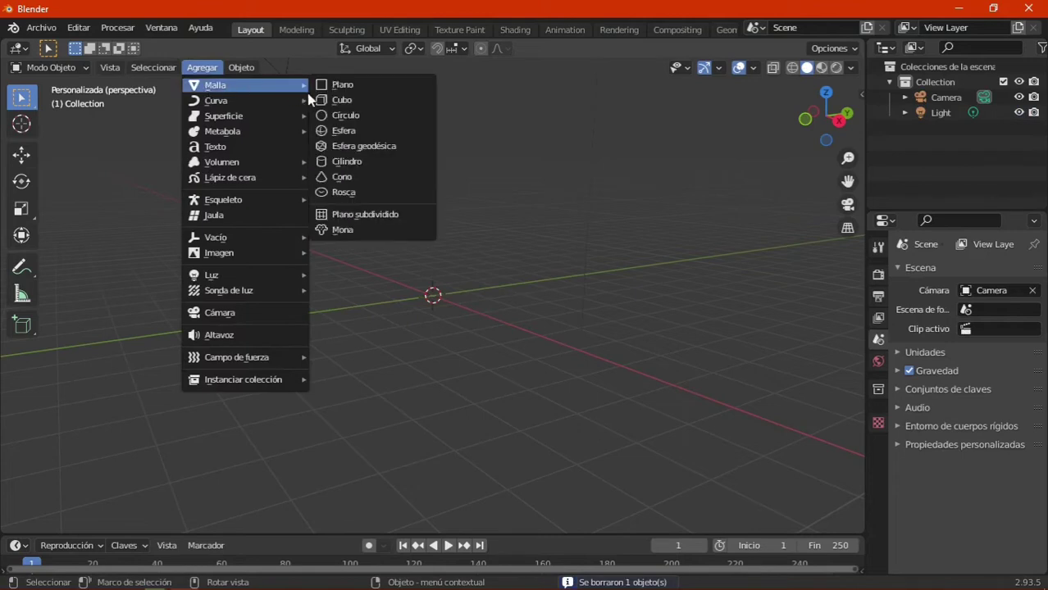
left_click(358, 161)
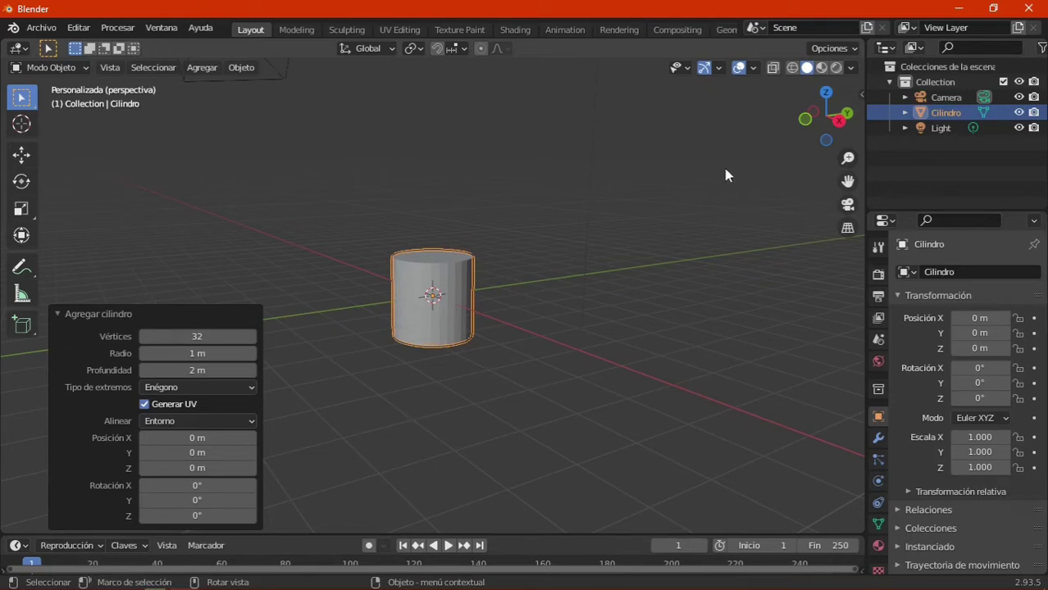
Enable the Estructura (Wireframe) overlay and zoom in on the cylinder.
left_click(752, 68)
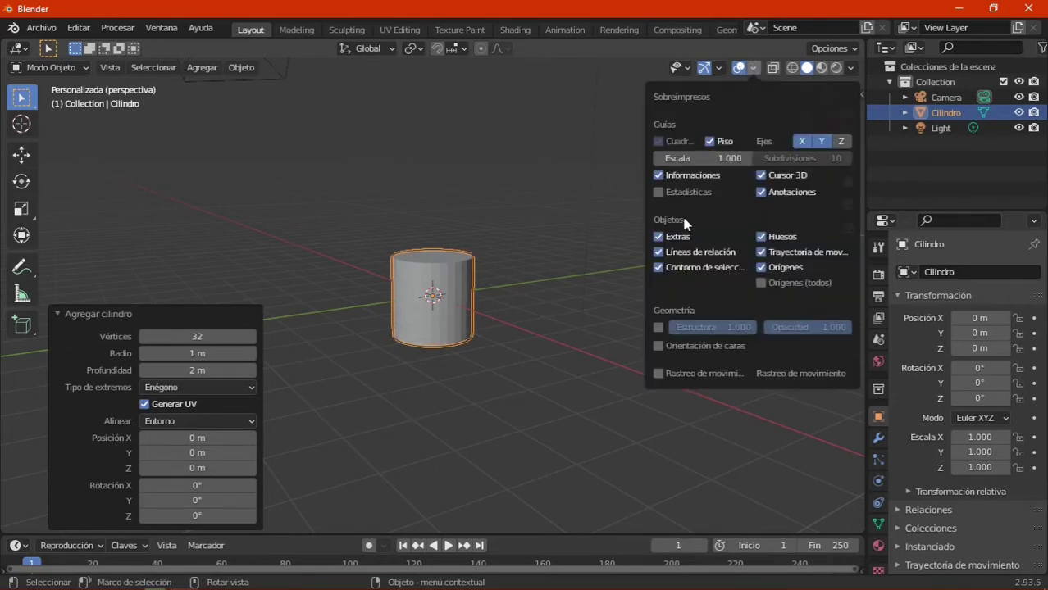
left_click(658, 329)
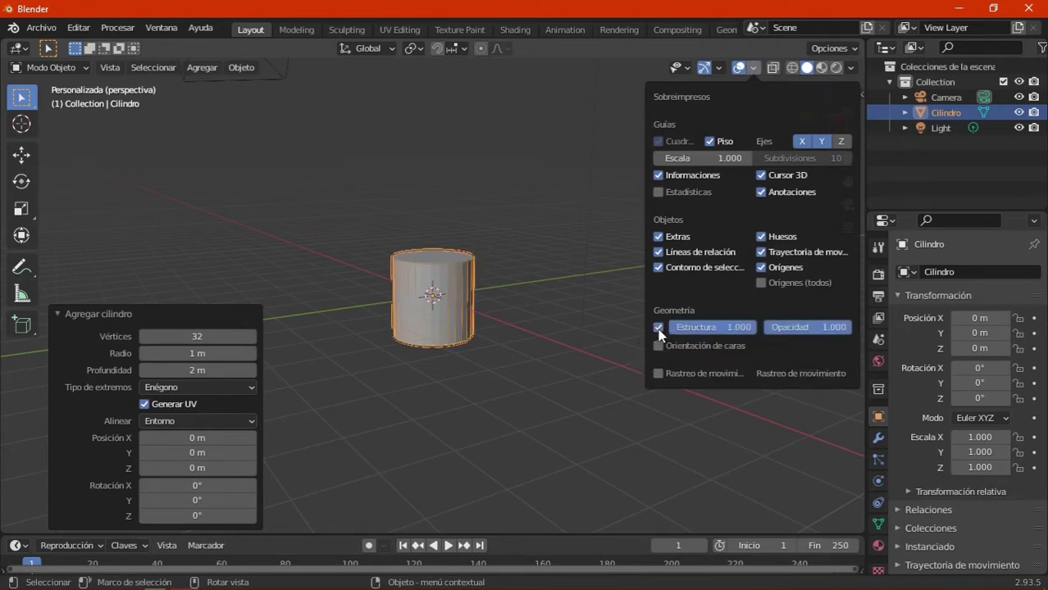
middle_click_drag(479, 381, 483, 388)
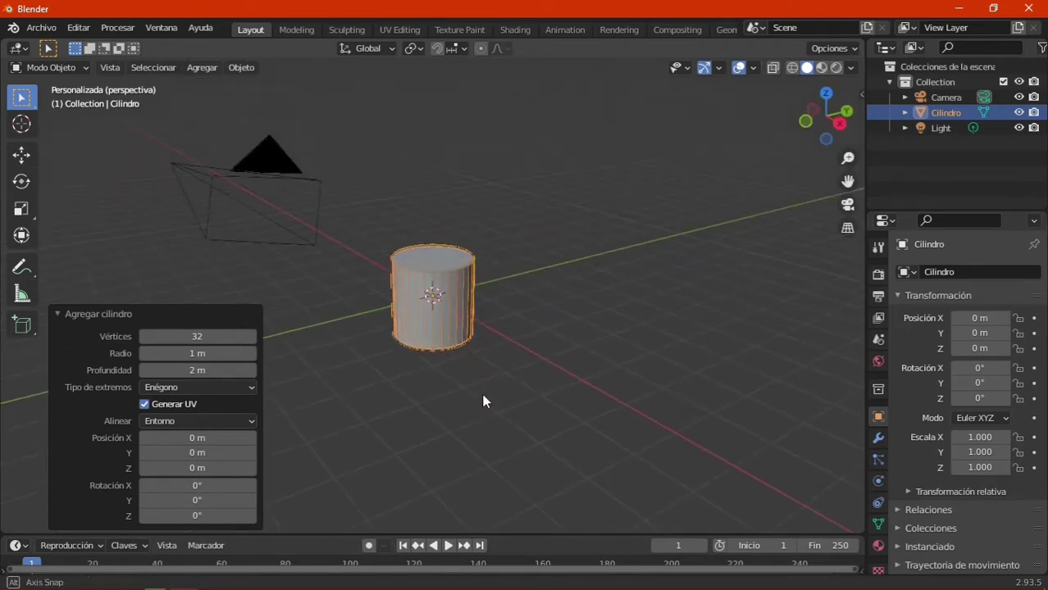
scroll(385, 381, "up", 2)
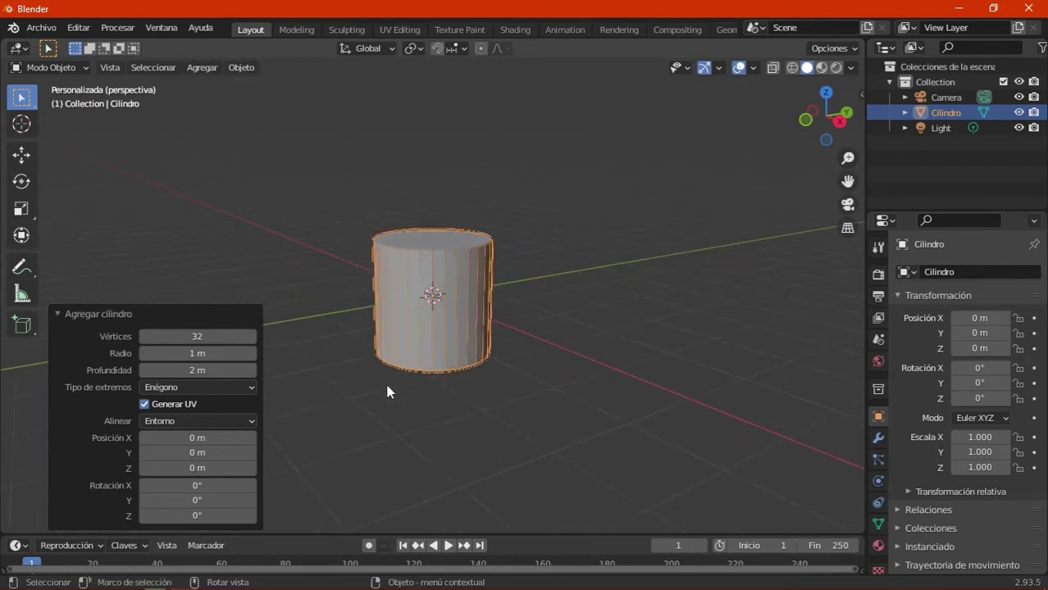
scroll(385, 382, "up", 3)
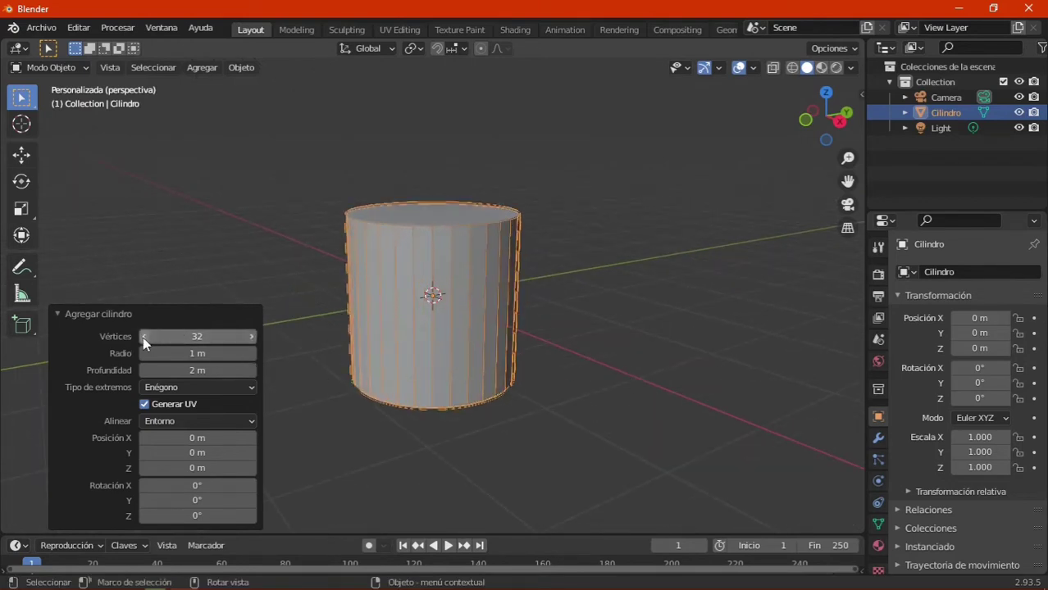
Make the cylinder a 41-sided tube, 1.23 m radius, 2.25 m depth, with end caps set to Nada.
mouse_move(157, 336)
left_mouse_down()
mouse_move(201, 336)
mouse_move(160, 338)
mouse_move(201, 354)
mouse_move(204, 370)
left_mouse_up()
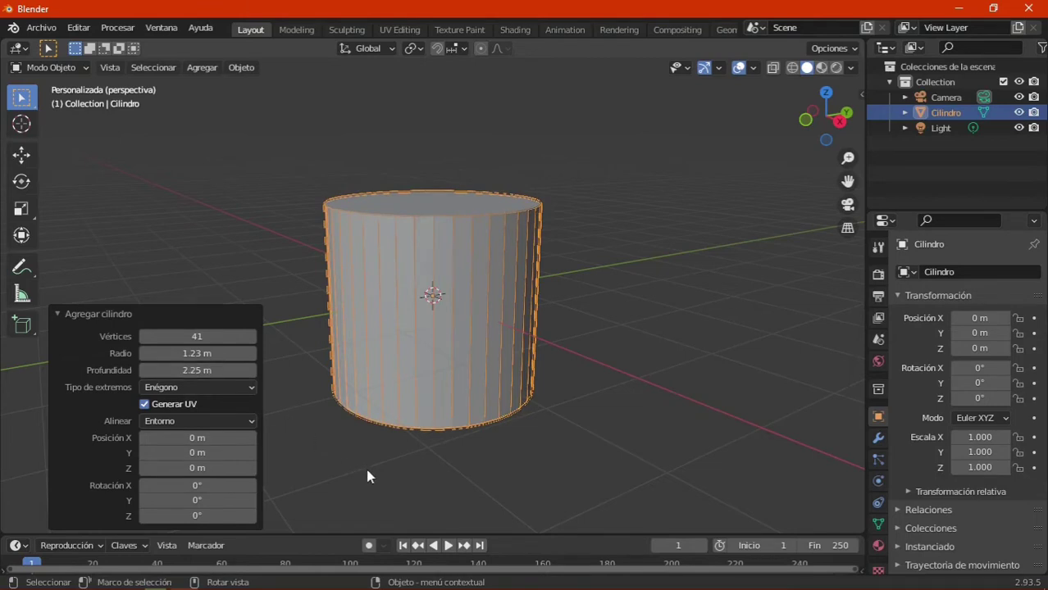
mouse_move(371, 456)
middle_mouse_down()
mouse_move(593, 396)
mouse_move(586, 446)
middle_mouse_up()
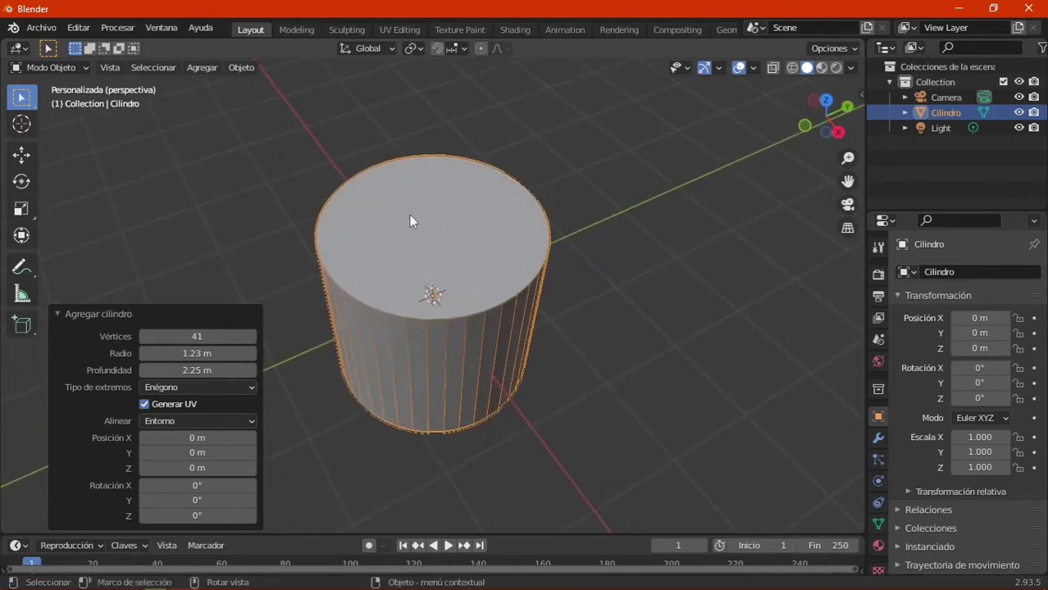
left_click(194, 390)
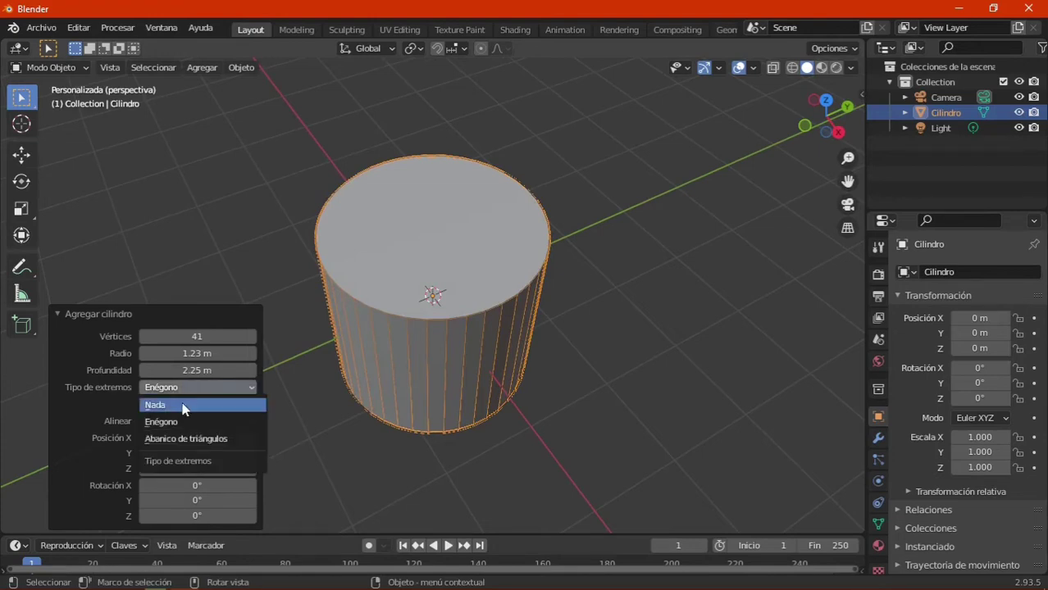
left_click(181, 407)
middle_click_drag(639, 324, 604, 238)
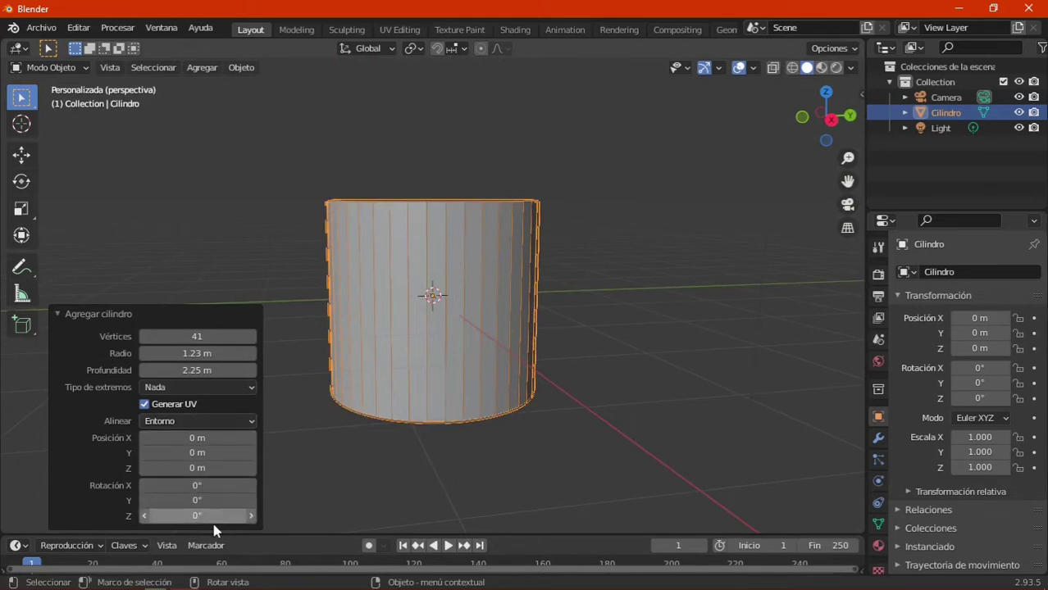
scroll(617, 385, "down", 2)
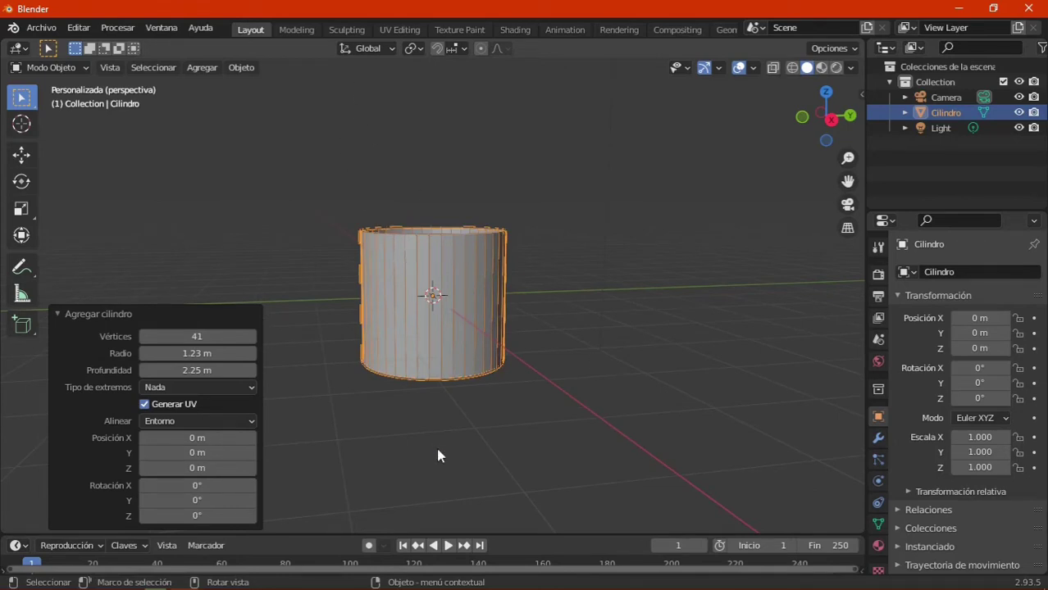
Delete the cylinder and add a cone mesh at the origin.
key("x")
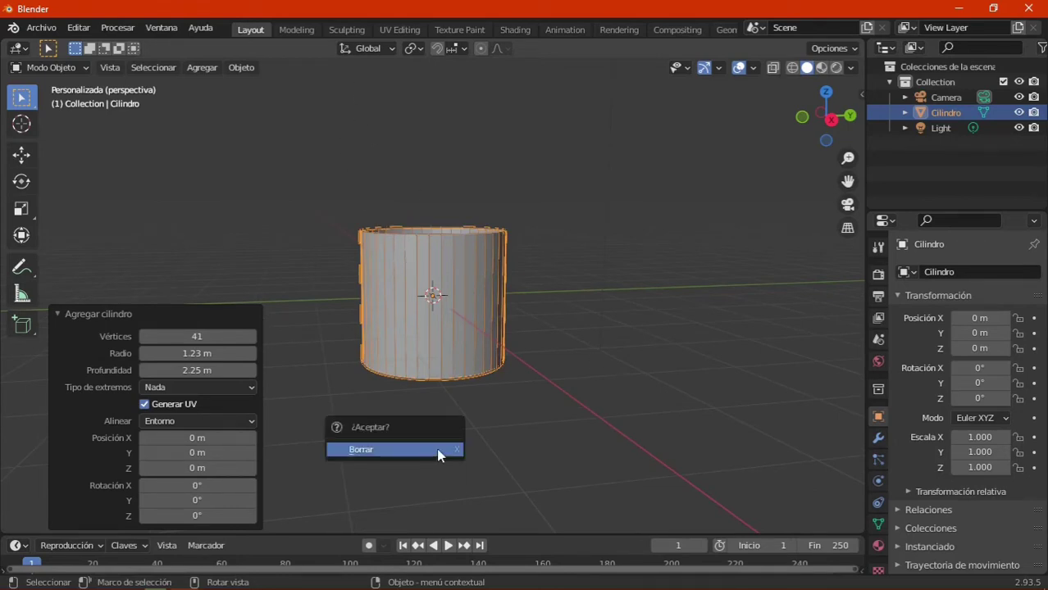
left_click(437, 456)
left_click(197, 69)
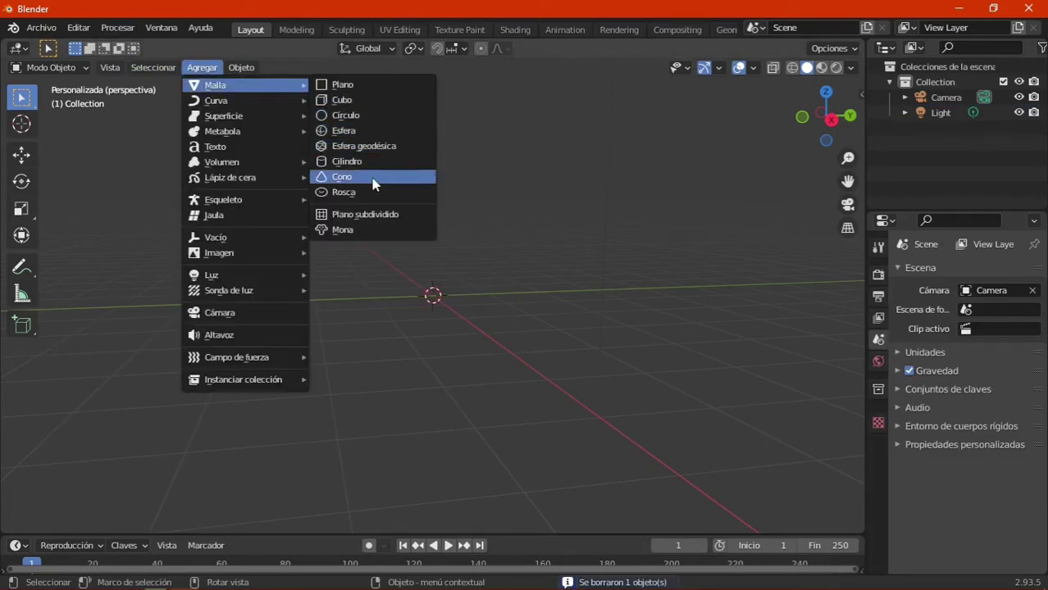
left_click(372, 178)
Give the cone 33 vertices, radii 1.22 m and 0.47 m, 2.24 m depth, and base type Nada.
middle_click_drag(524, 338, 528, 347)
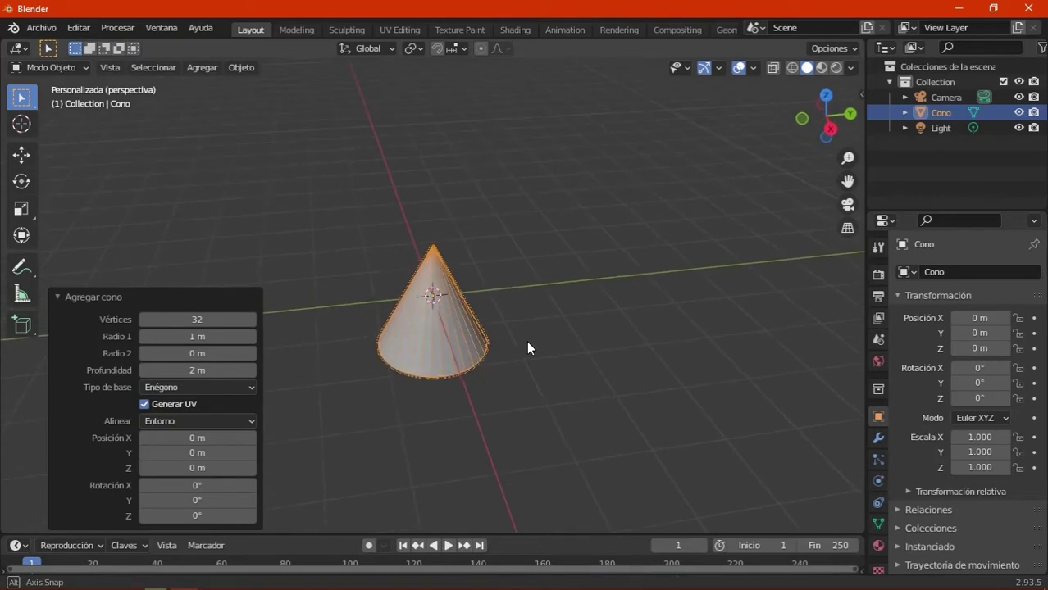
mouse_move(172, 319)
left_mouse_down()
mouse_move(141, 315)
mouse_move(148, 313)
left_mouse_up()
mouse_move(168, 313)
left_mouse_down()
mouse_move(228, 356)
mouse_move(196, 371)
left_mouse_up()
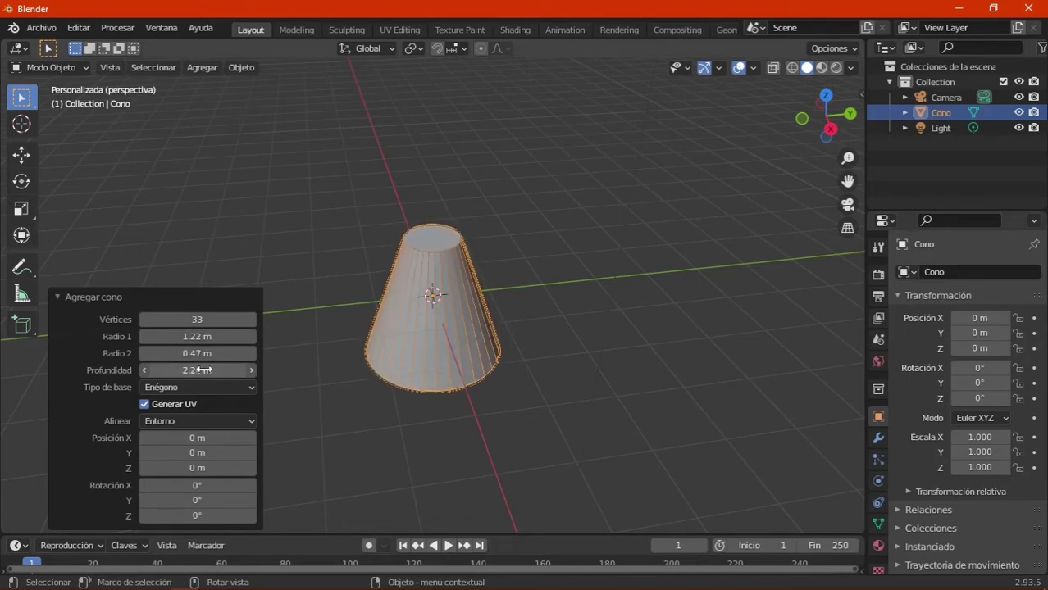
left_click(188, 388)
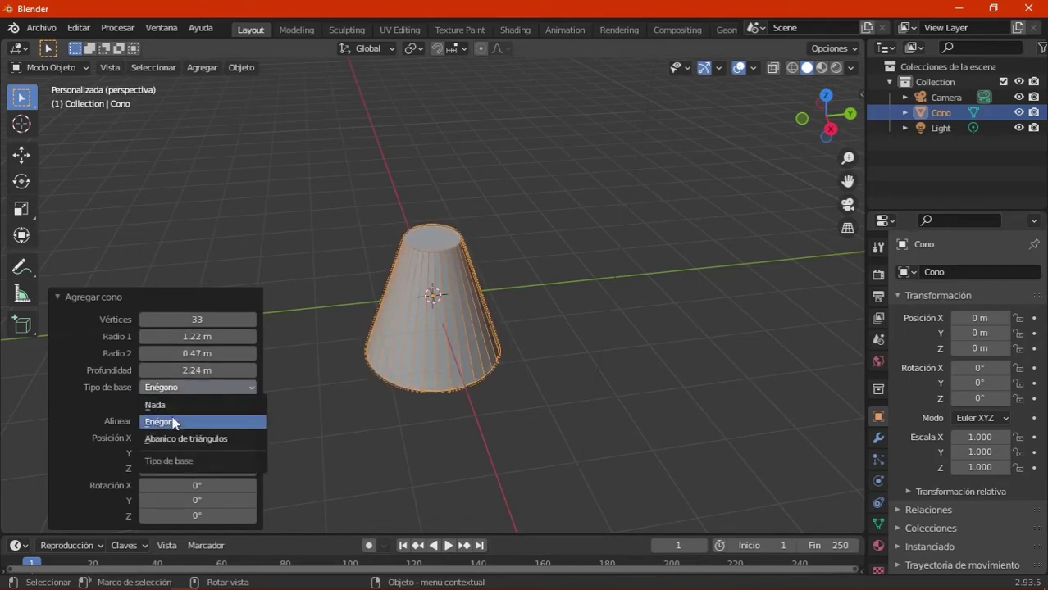
left_click(170, 406)
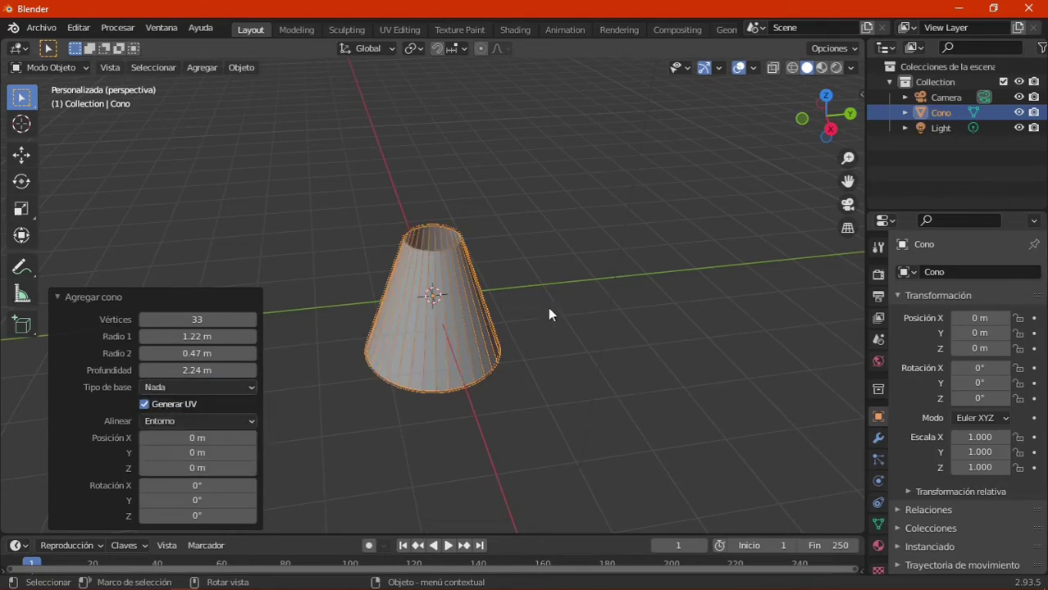
mouse_move(549, 314)
middle_mouse_down()
mouse_move(531, 464)
mouse_move(535, 321)
middle_mouse_up()
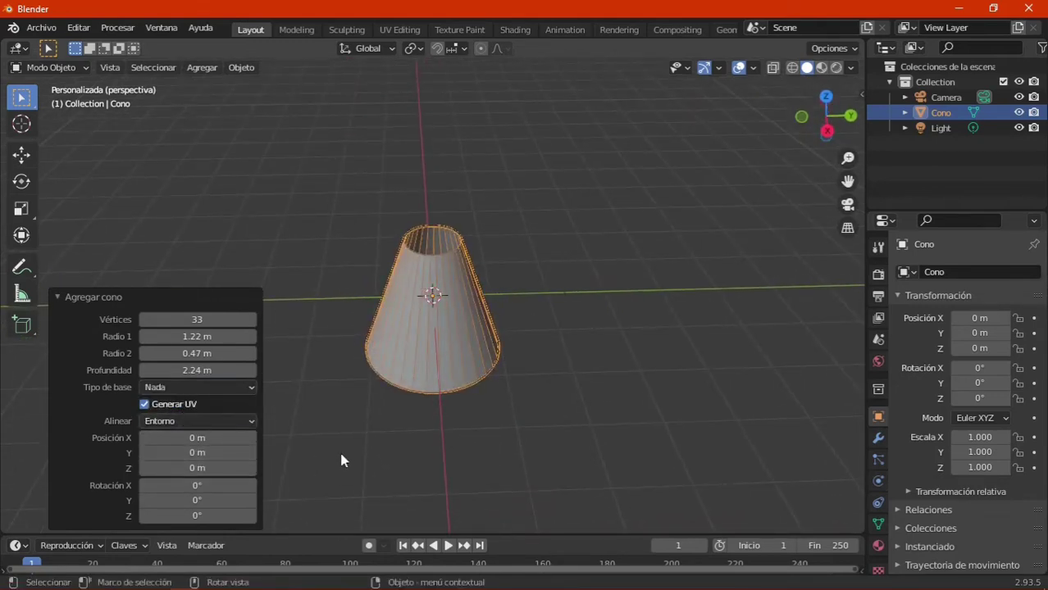
Add a Suzanne monkey mesh and delete the cone.
left_click(344, 329)
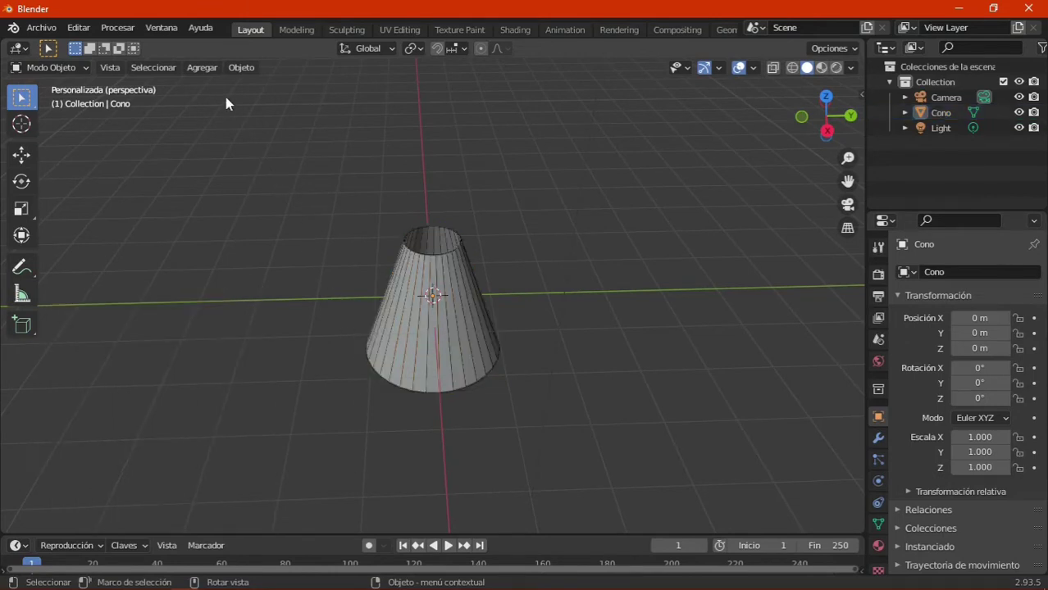
left_click(202, 67)
mouse_move(214, 85)
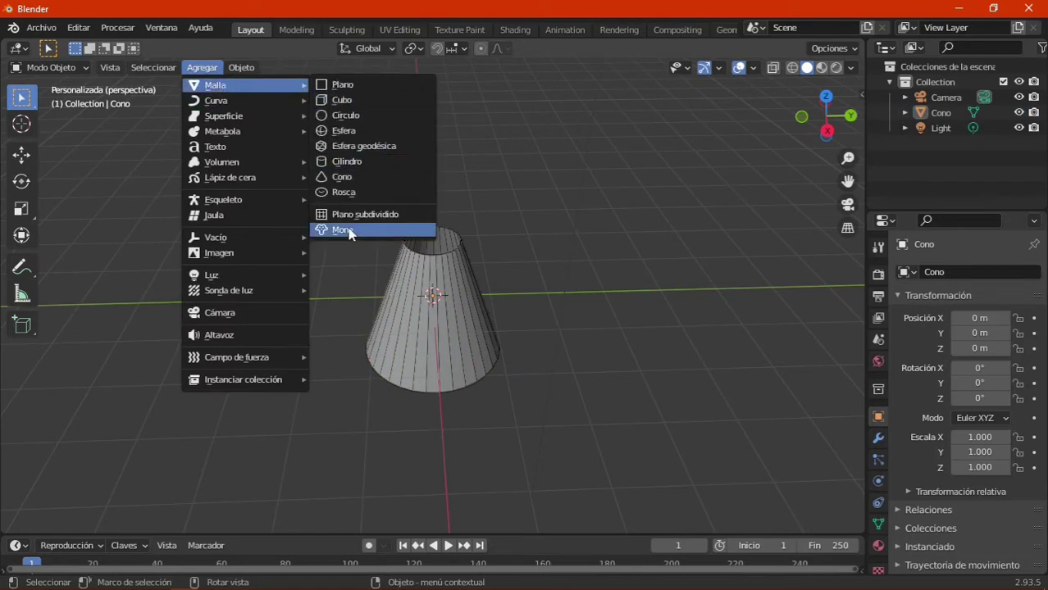
left_click(350, 233)
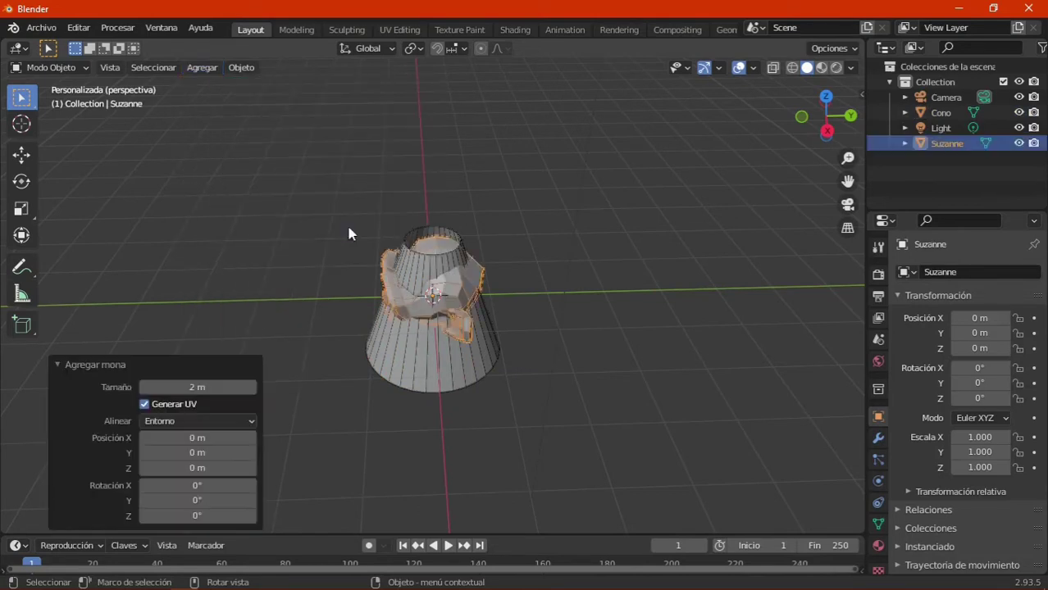
left_click(425, 365)
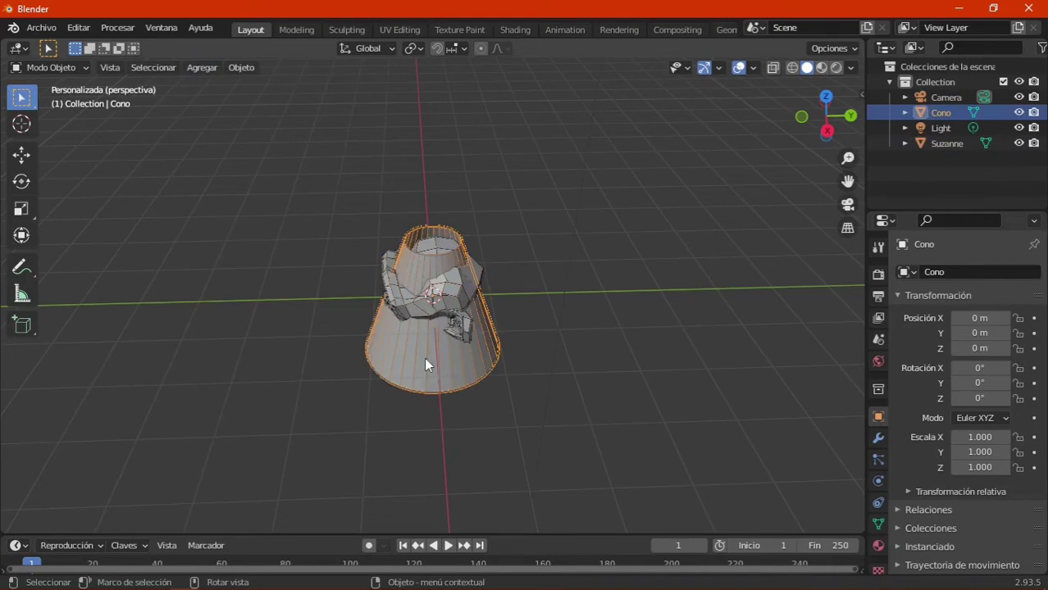
key("x")
left_click(428, 360)
Orbit to view Suzanne from the front, then delete the monkey.
left_click(423, 279)
middle_click_drag(533, 386, 332, 454)
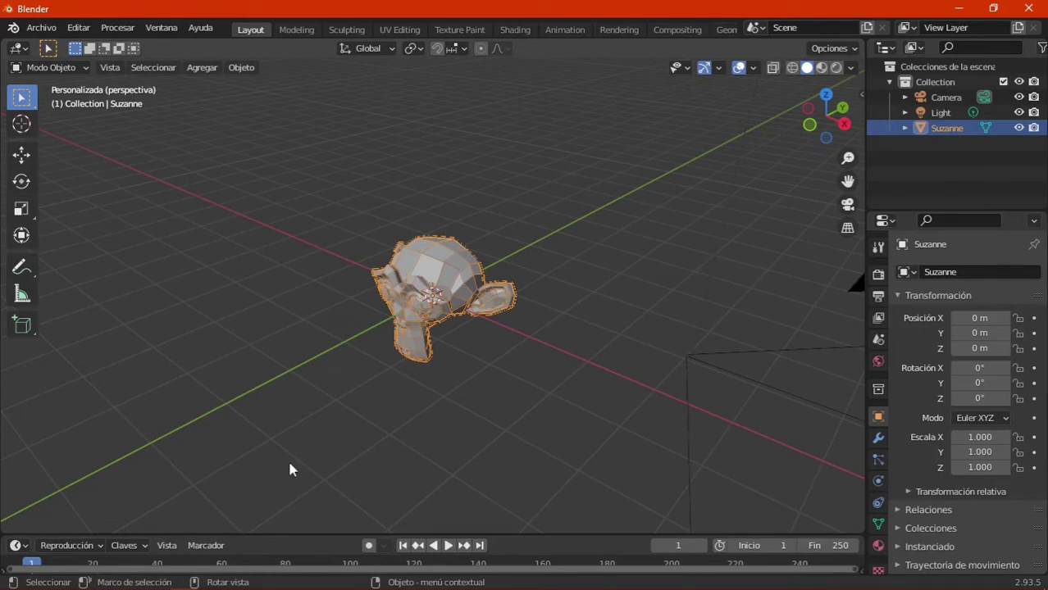
middle_click_drag(289, 469, 516, 419)
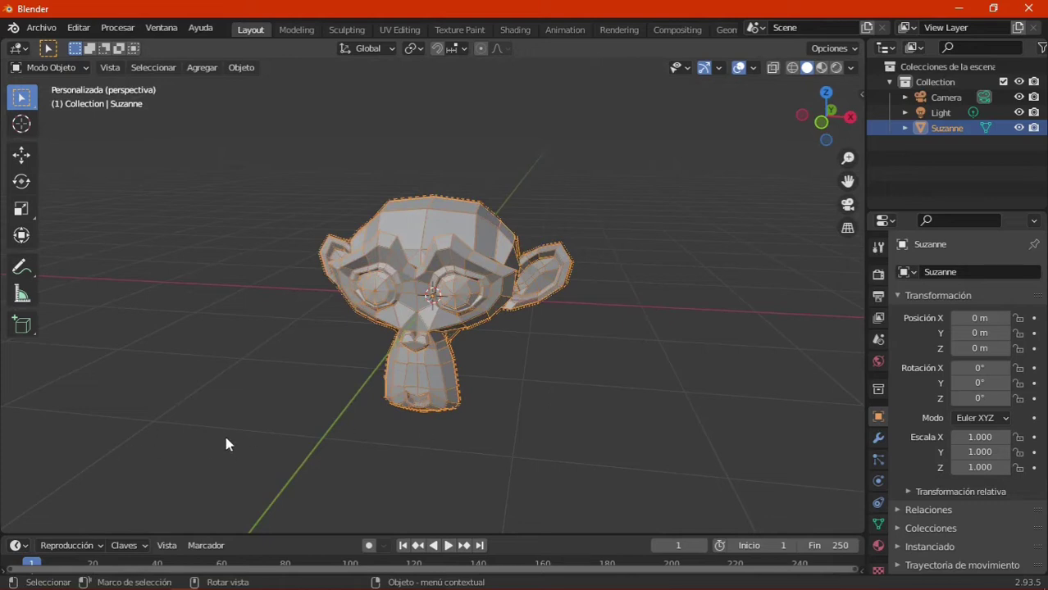
scroll(234, 393, "down", 1)
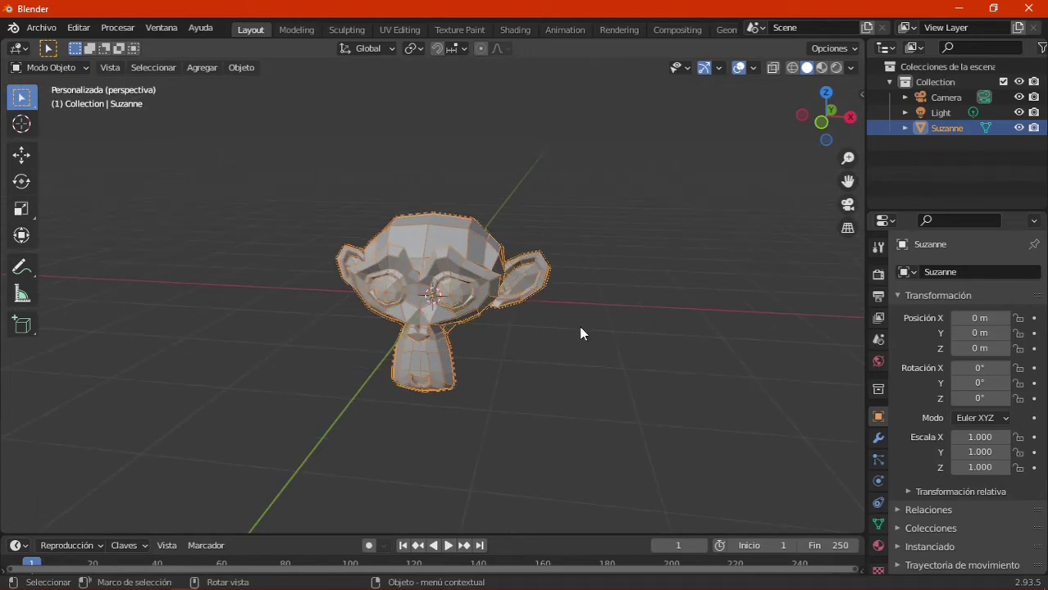
key("x")
key("Escape")
key("x")
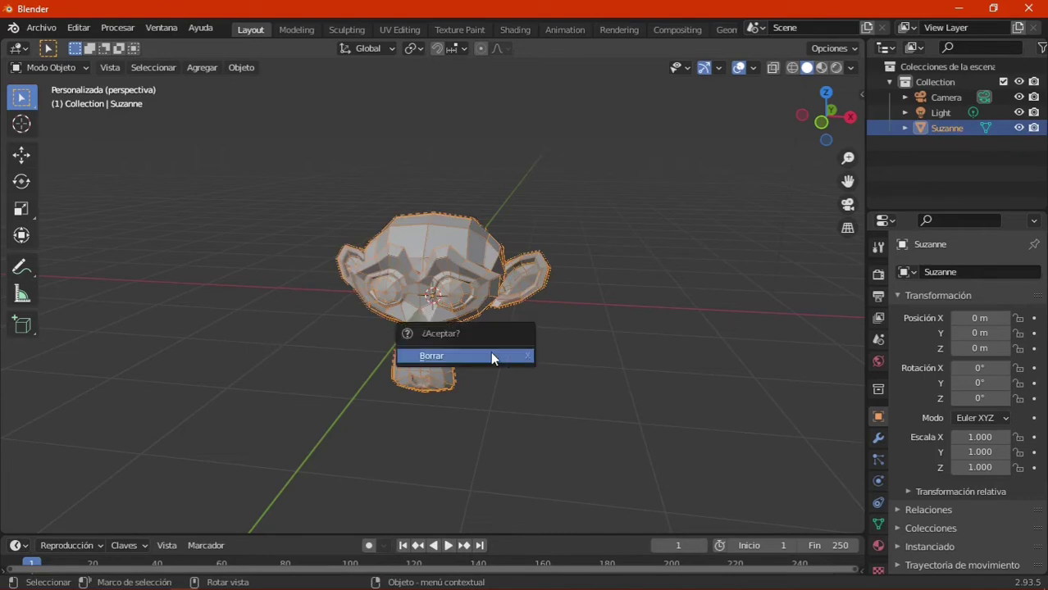
left_click(494, 358)
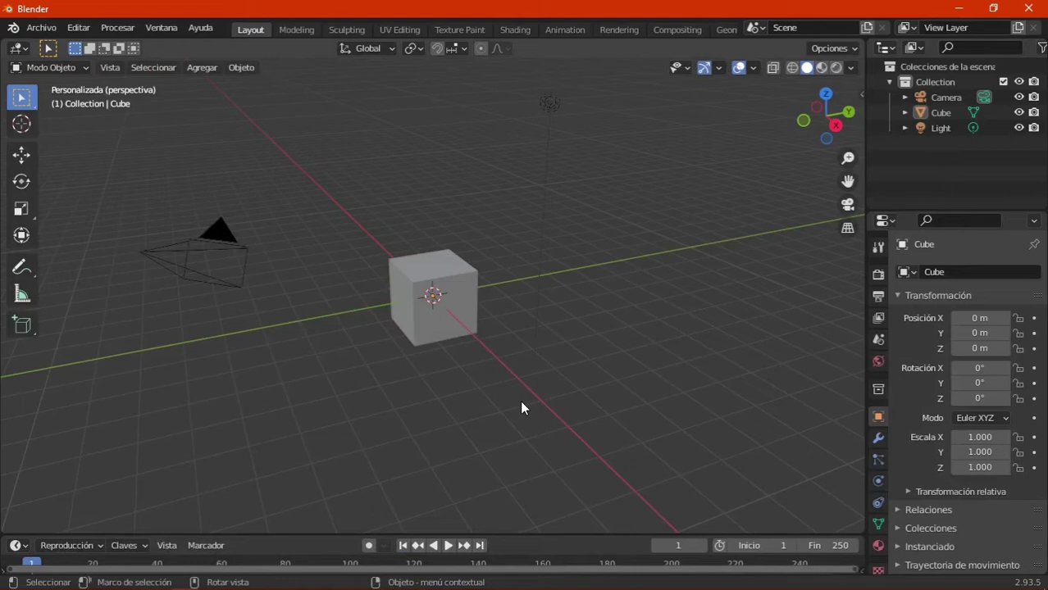
Select the default cube, switch it to Modo Edición, then Tab back to Object Mode.
left_click(427, 326)
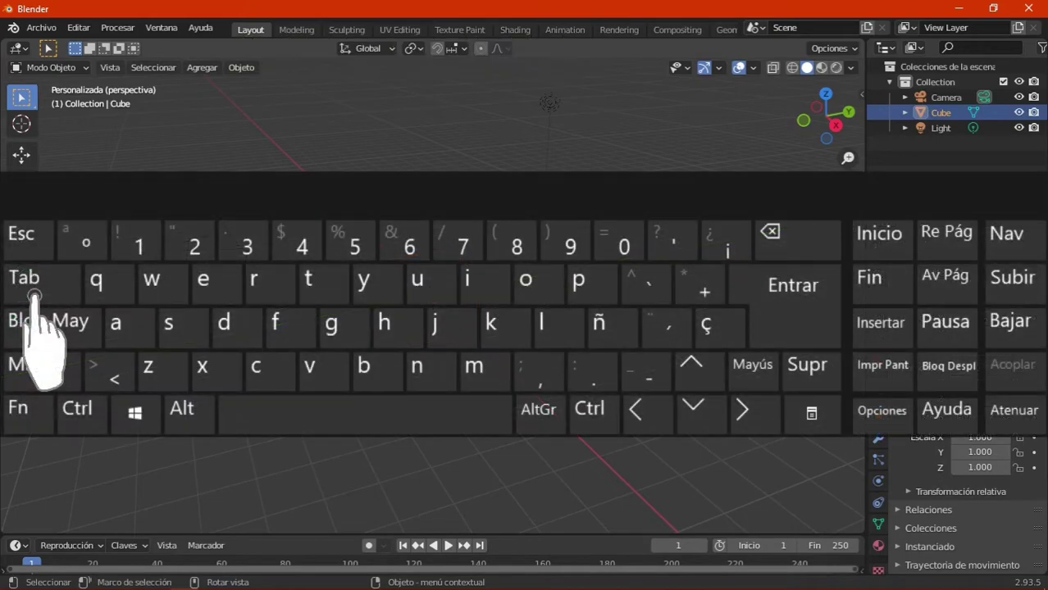
key("Tab")
key("Tab")
left_click(79, 67)
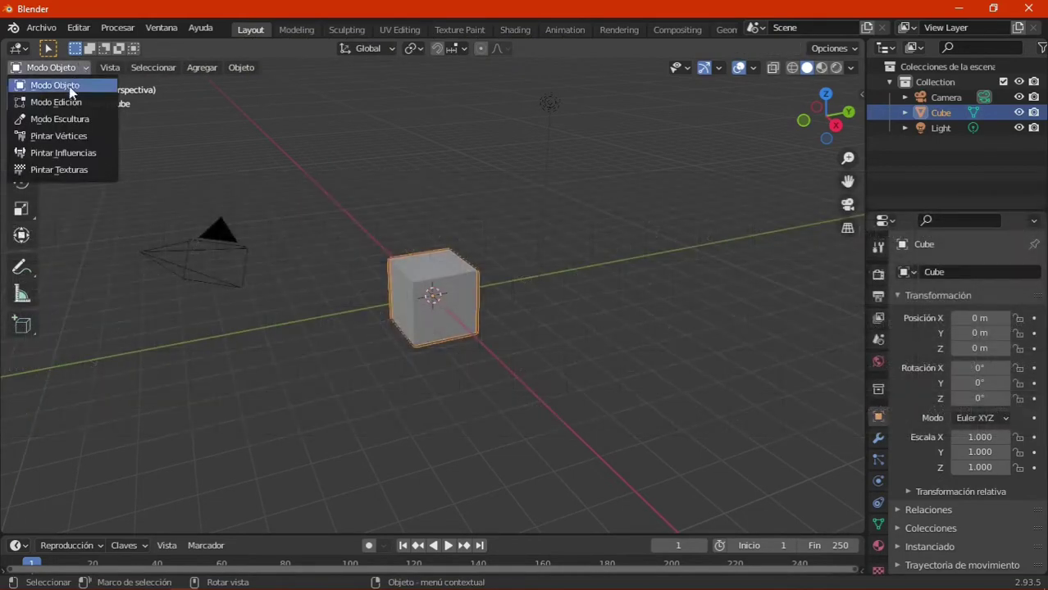
left_click(69, 103)
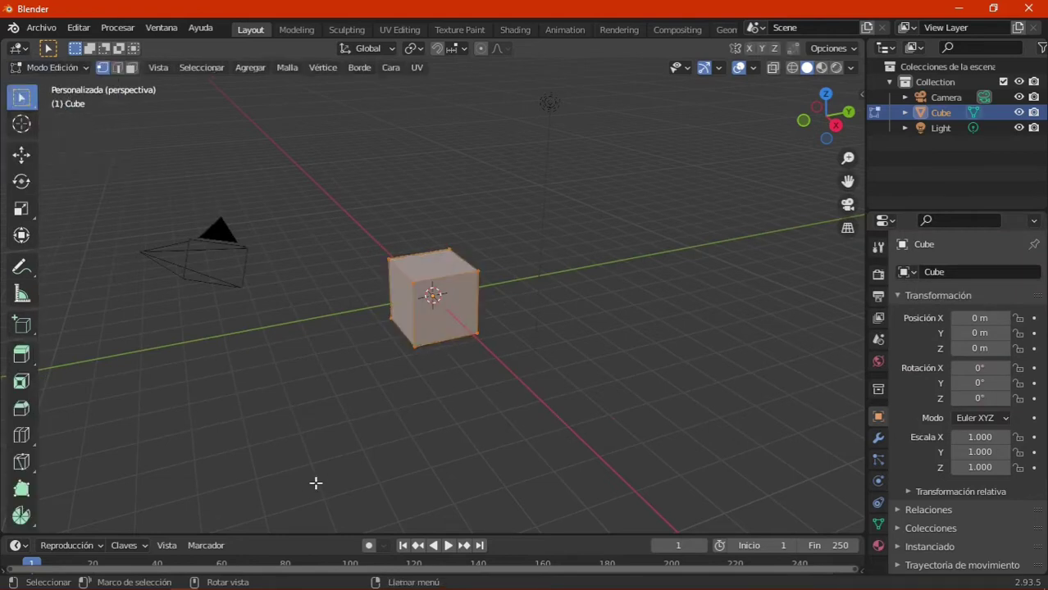
key("Tab")
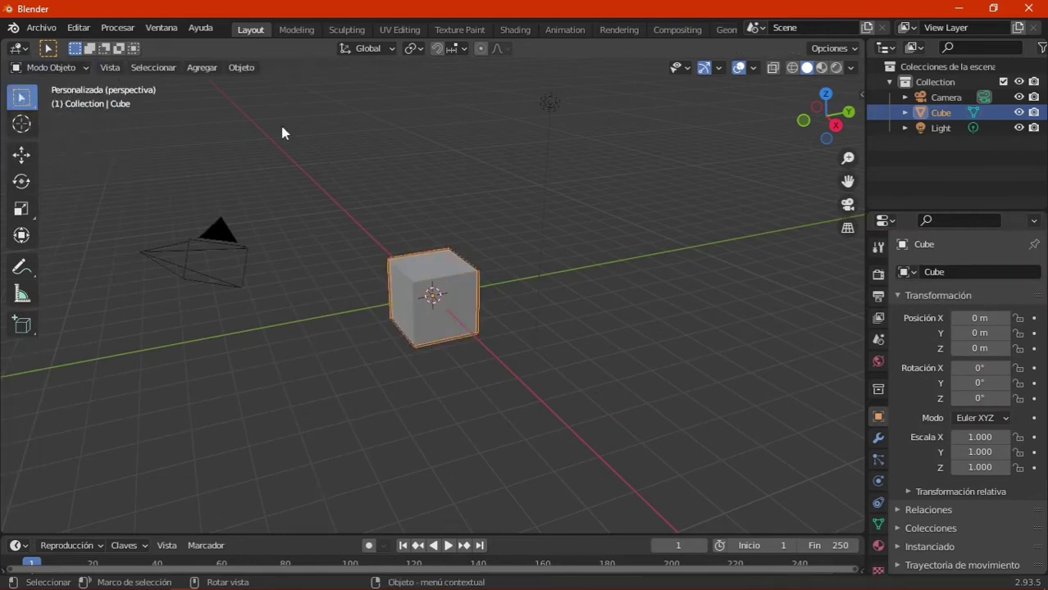
Switch to the Modeling workspace, re-enter Edit Mode, and select the cube's front-top vertex.
left_click(295, 30)
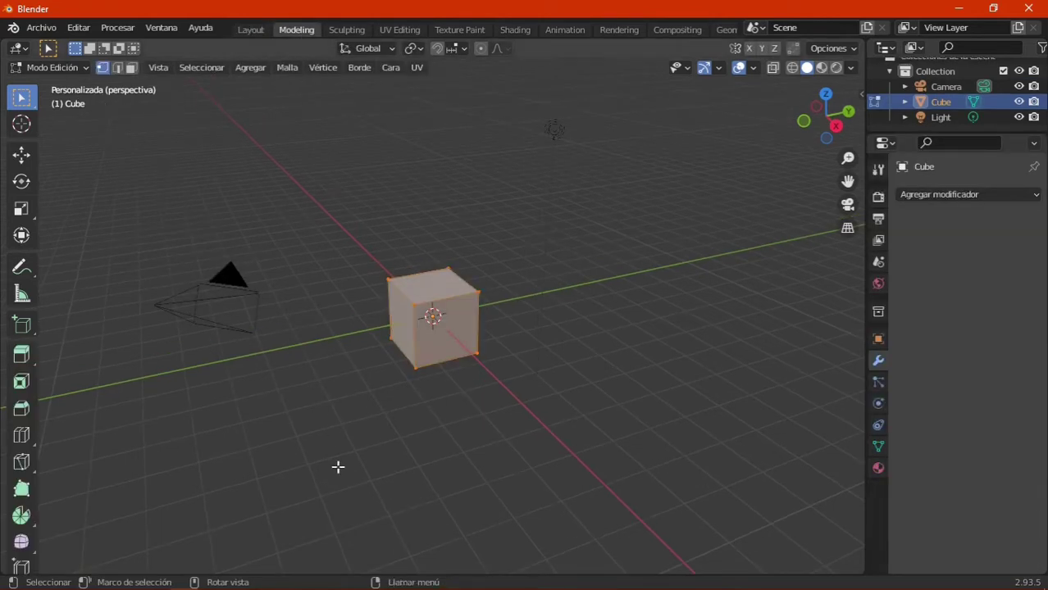
key("Tab")
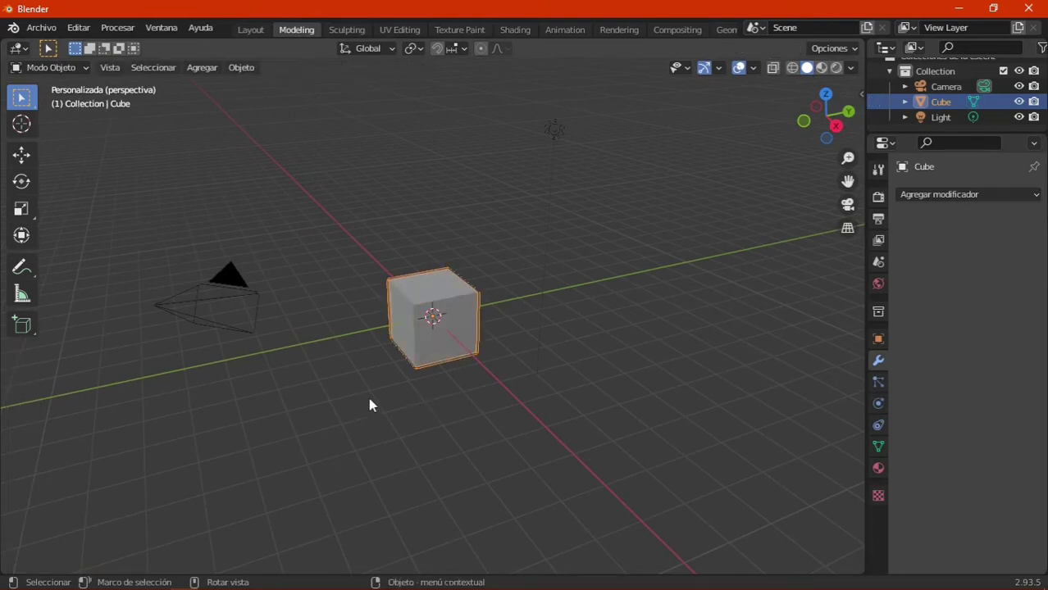
key("Tab")
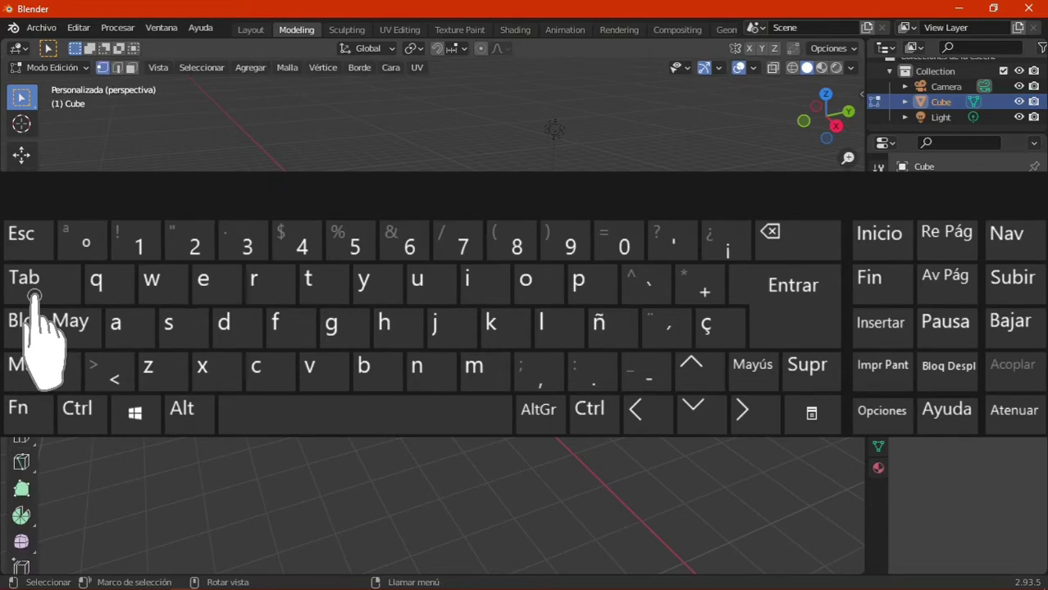
left_click(355, 387)
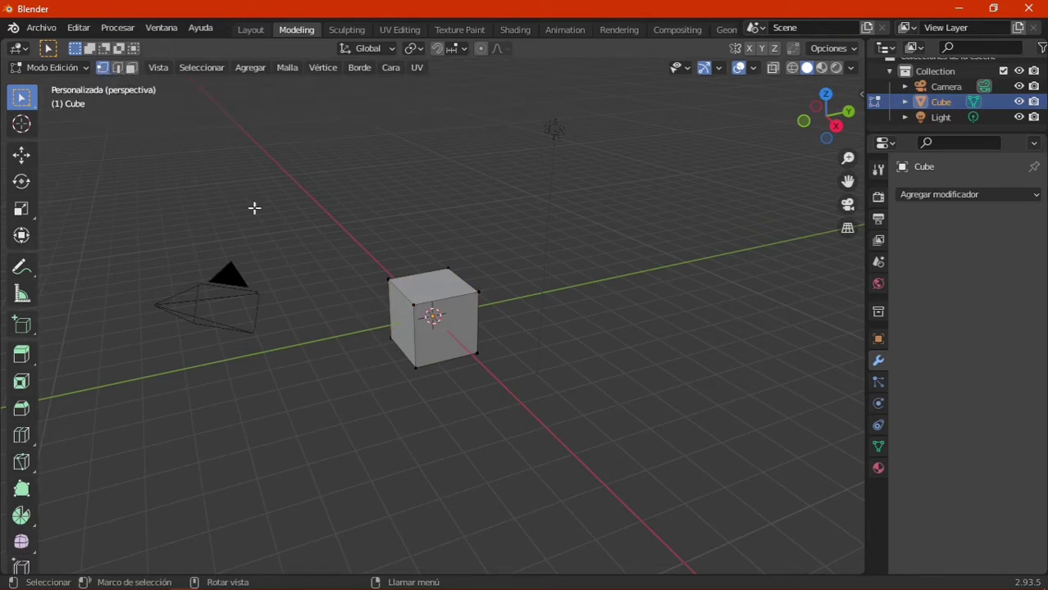
left_click(414, 304)
Try edge and face select modes, picking the top face, then return to vertex select.
left_click(118, 69)
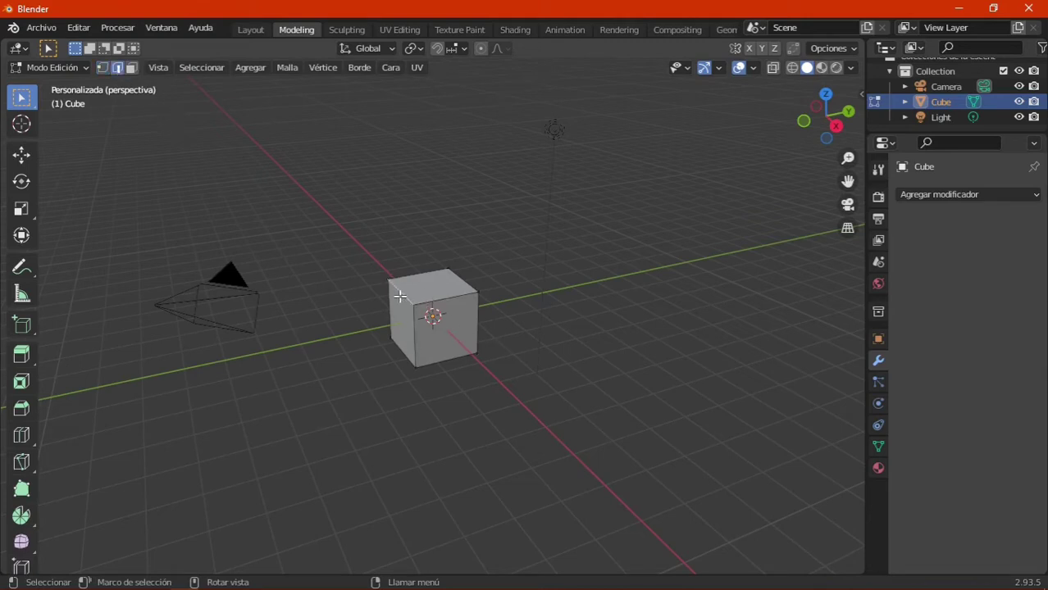
left_click(131, 69)
left_click(432, 289)
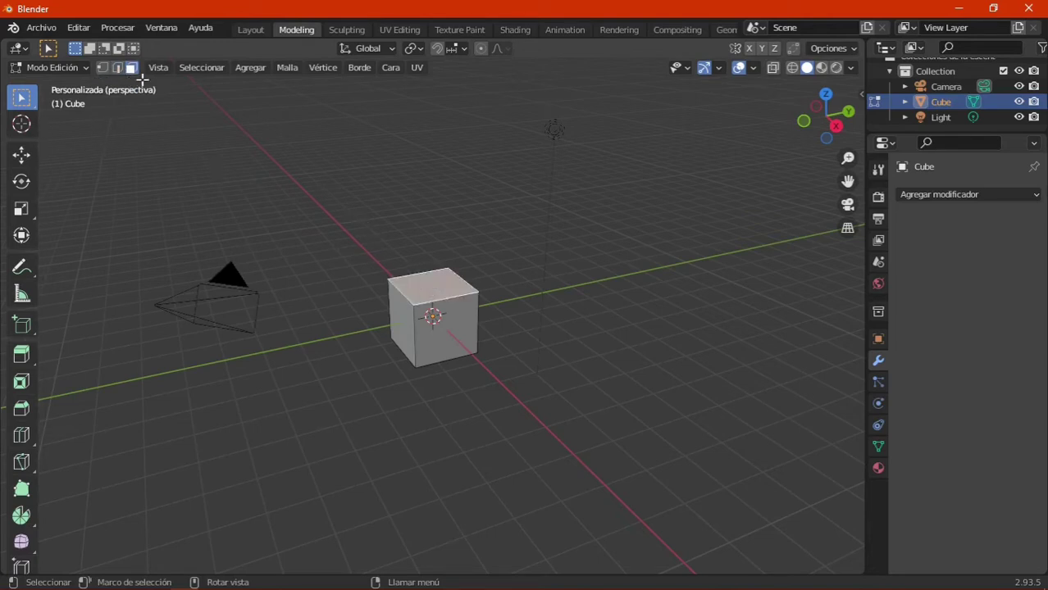
left_click(102, 69)
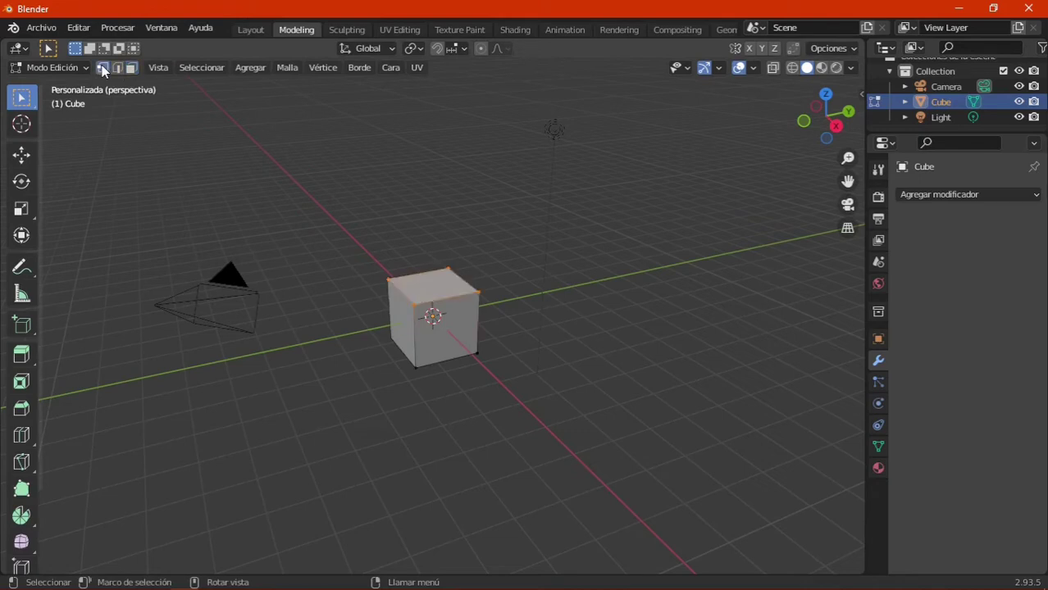
left_click(361, 286)
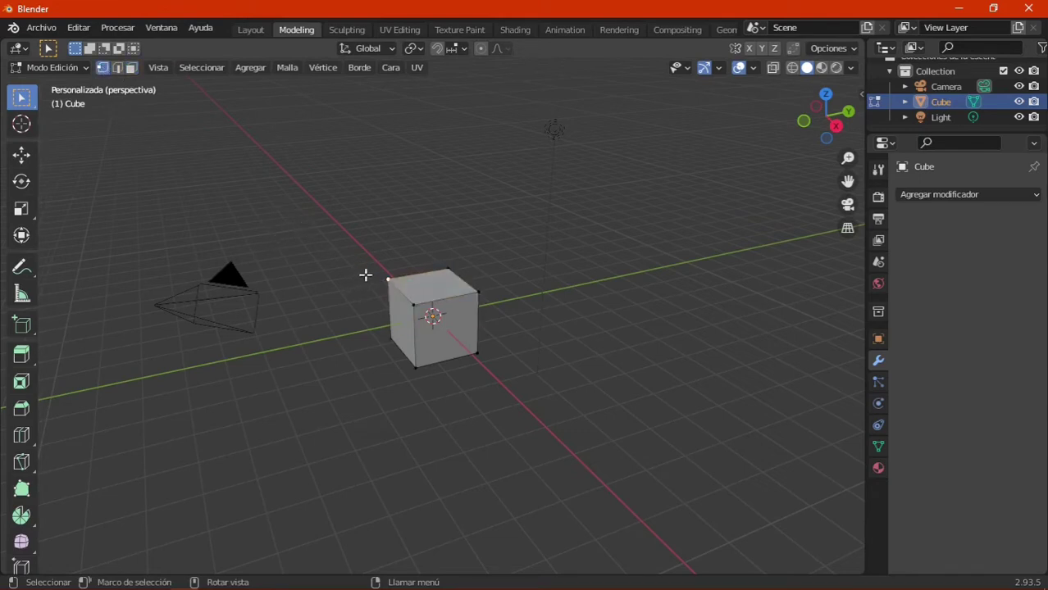
Box-select groups and then all of the cube's vertices, ending with nothing selected.
left_click_drag(379, 267, 427, 327)
left_click_drag(362, 241, 492, 325)
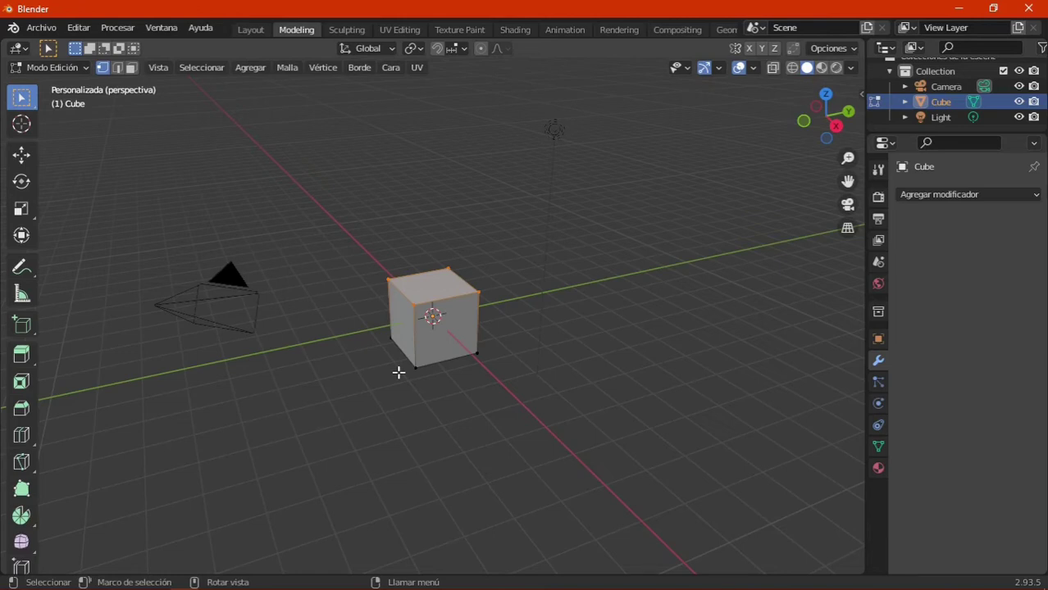
left_click(399, 373)
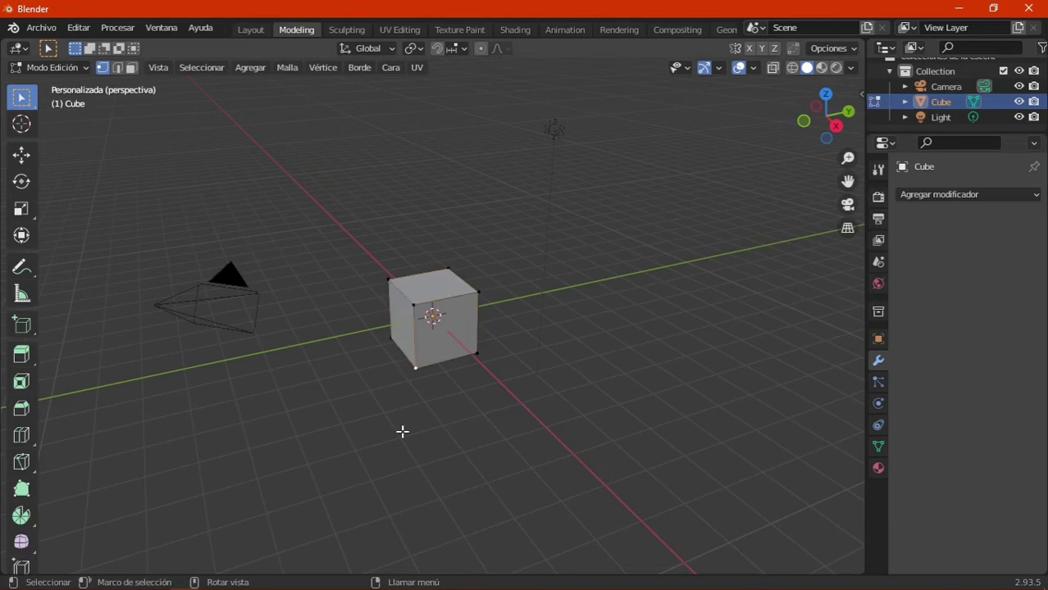
left_click(413, 304)
left_click_drag(355, 223, 501, 344)
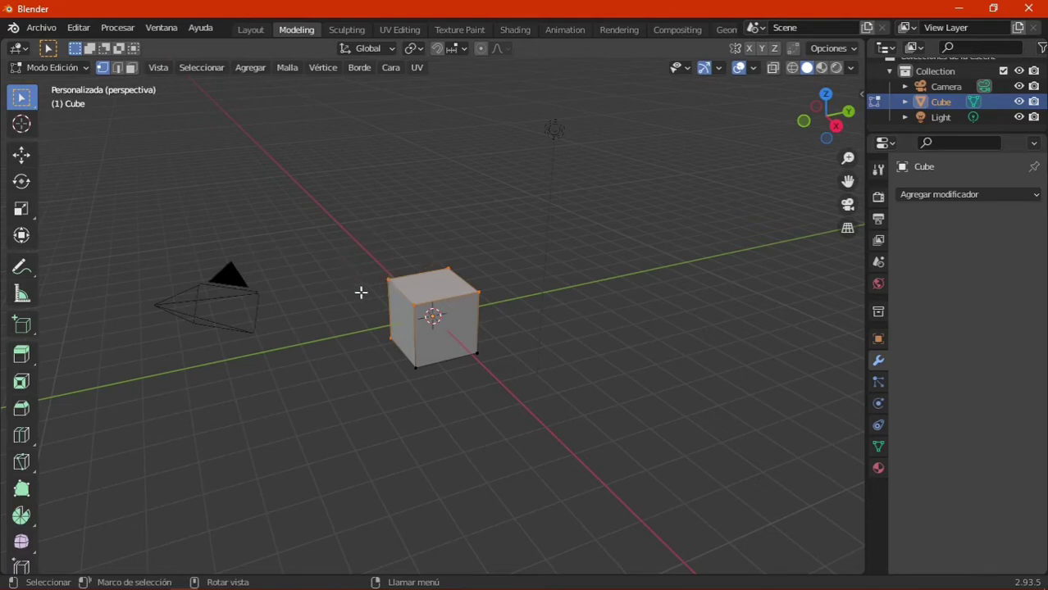
left_click(361, 370)
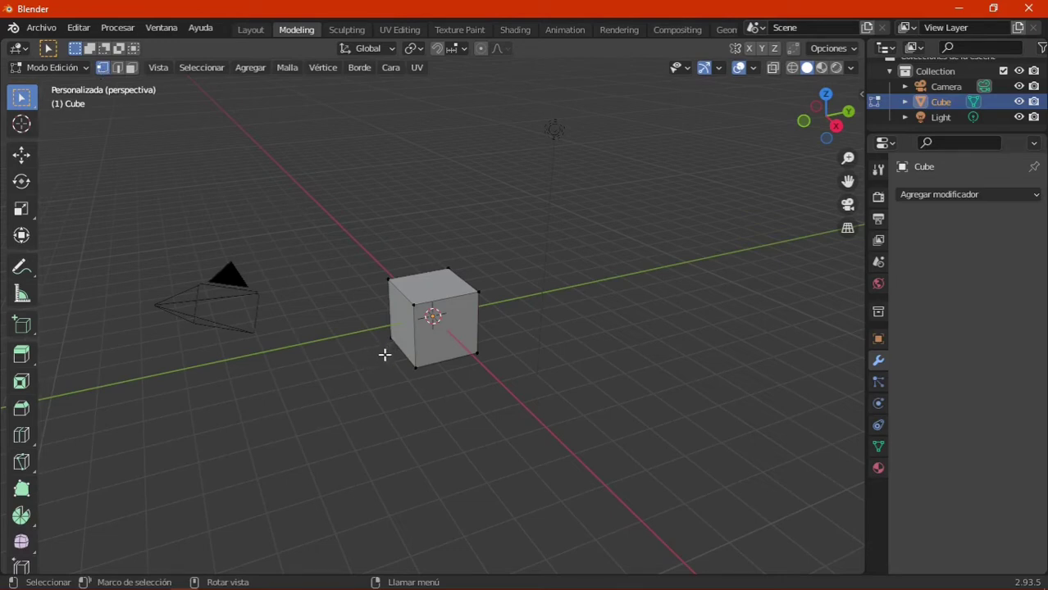
Shift-select the front-top-left and right top vertices, then box-select all the cube's vertices.
key("shift")
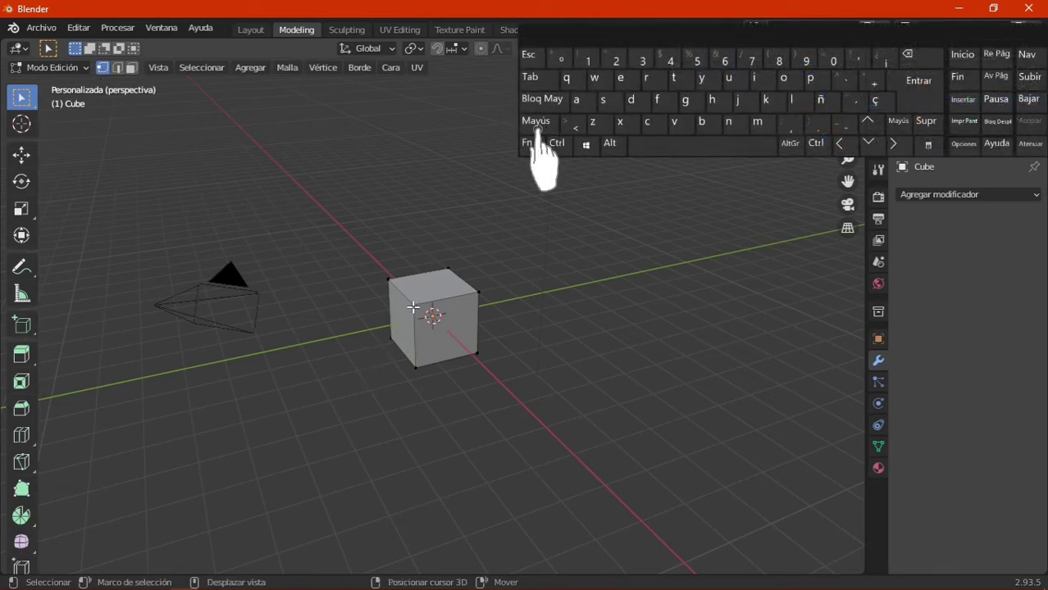
left_click(413, 305, "shift")
left_click(479, 291, "shift")
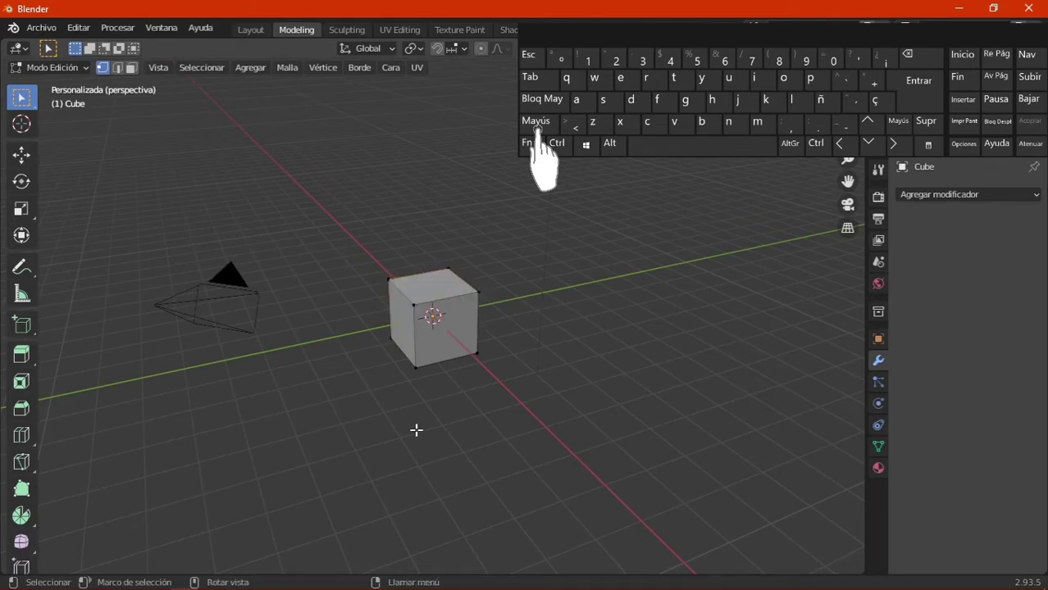
left_click_drag(355, 237, 482, 340)
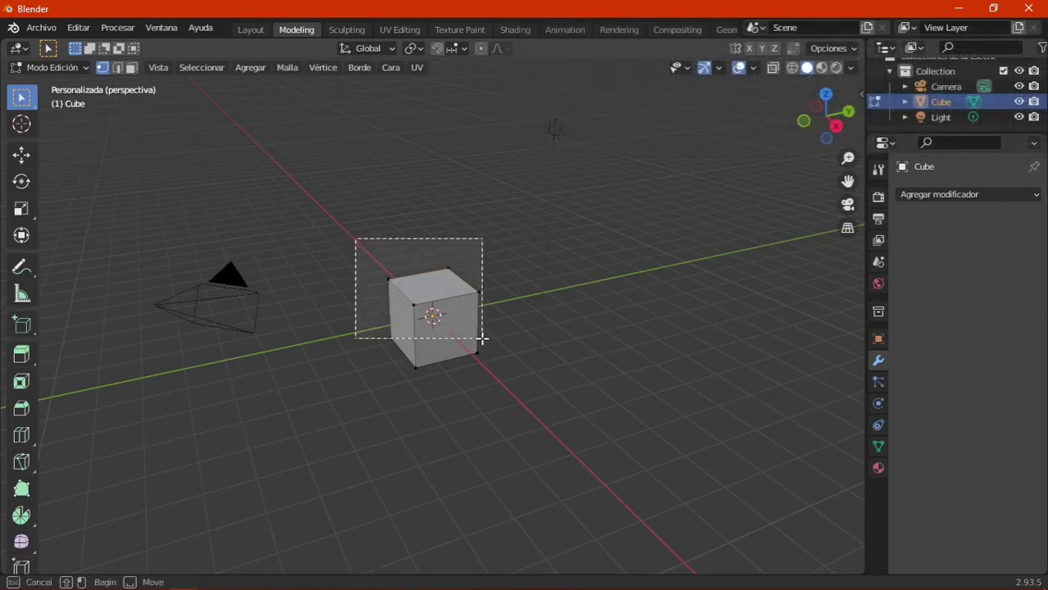
left_click(488, 465)
left_click_drag(345, 236, 504, 406)
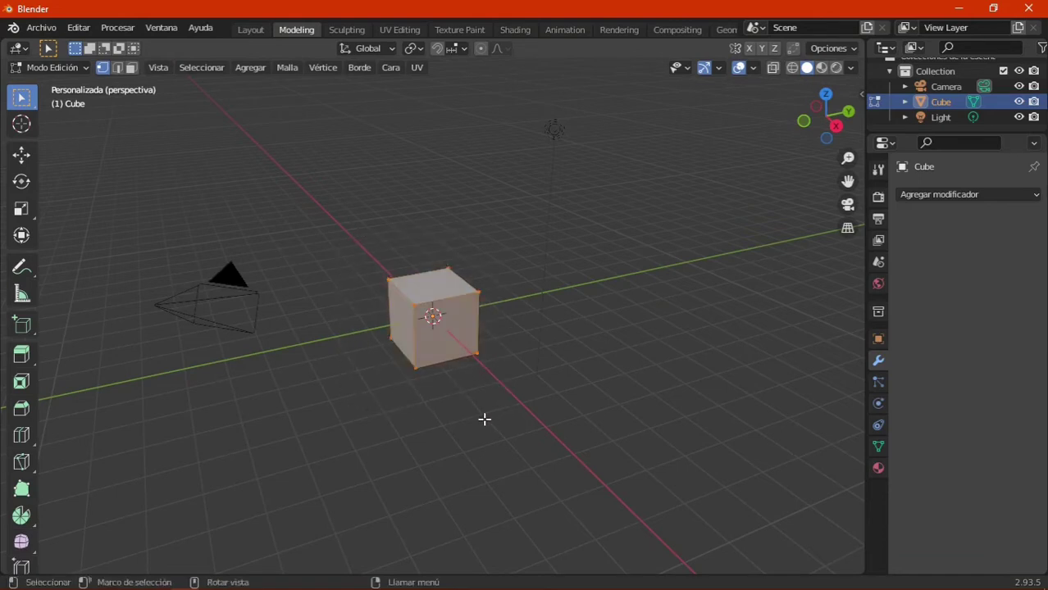
Orbit the view around the fully selected cube.
mouse_move(485, 419)
middle_mouse_down()
mouse_move(351, 419)
mouse_move(318, 393)
middle_mouse_up()
mouse_move(402, 380)
middle_mouse_down()
mouse_move(453, 402)
mouse_move(433, 391)
middle_mouse_up()
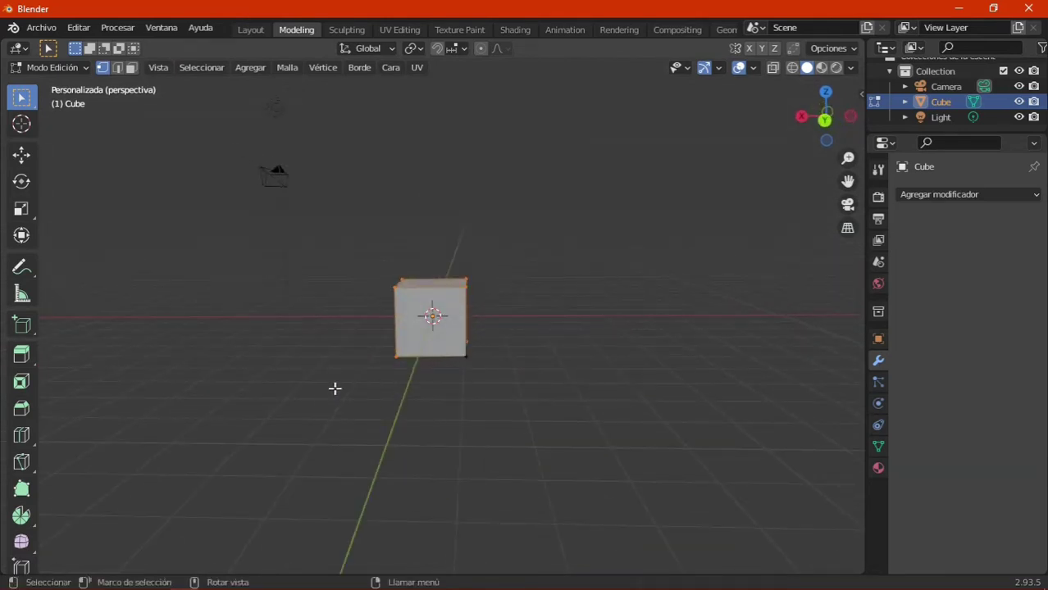
mouse_move(335, 388)
middle_mouse_down()
mouse_move(395, 414)
mouse_move(527, 405)
mouse_move(535, 391)
middle_mouse_up()
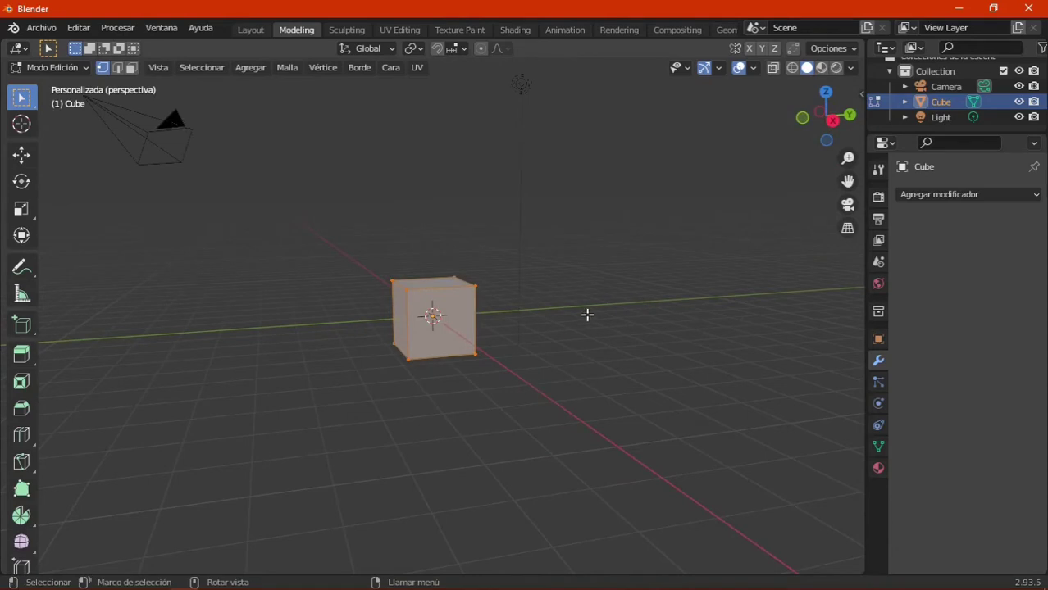
left_click(772, 70)
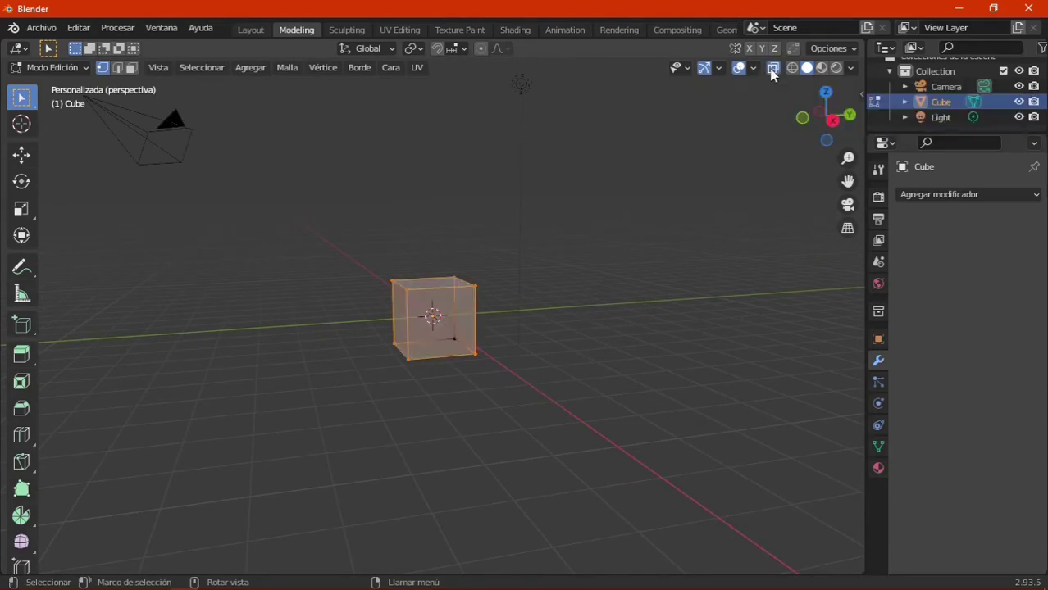
left_click(427, 456)
left_click_drag(367, 243, 513, 440)
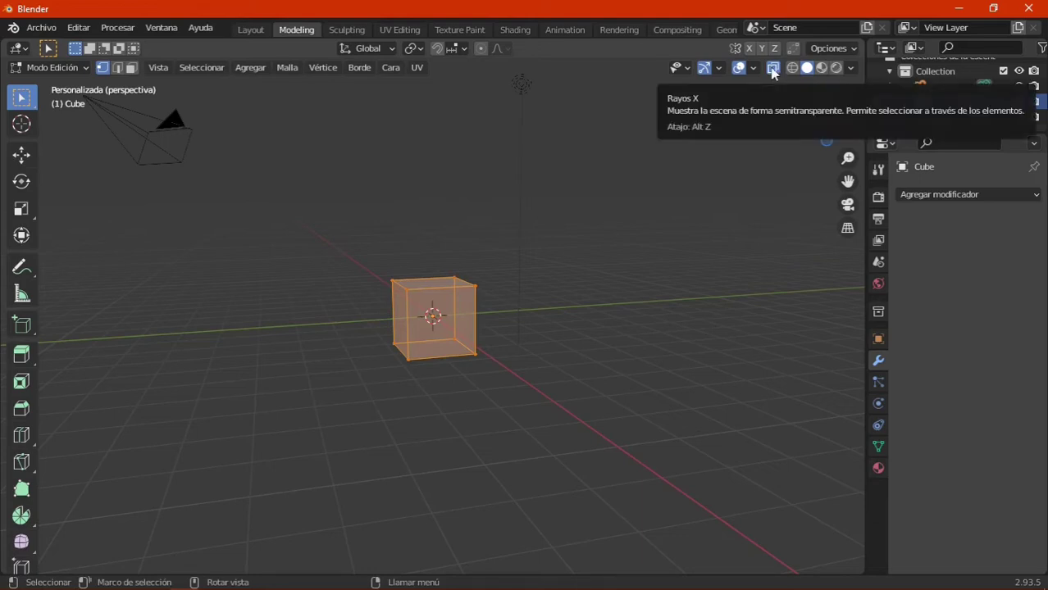
left_click(773, 71)
left_click(504, 403)
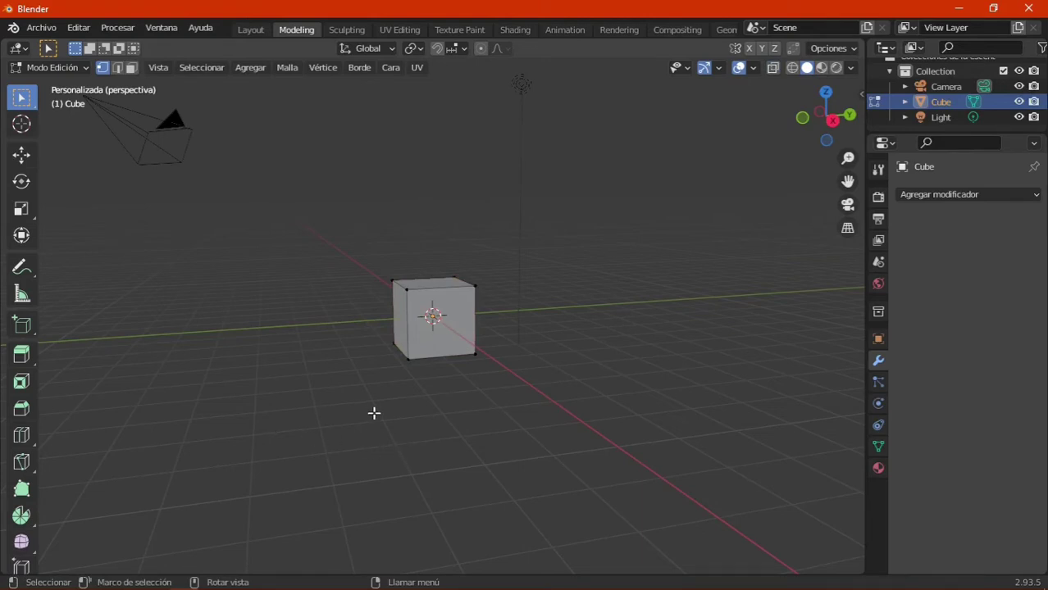
mouse_move(374, 413)
middle_mouse_down()
mouse_move(395, 424)
mouse_move(380, 423)
middle_mouse_up()
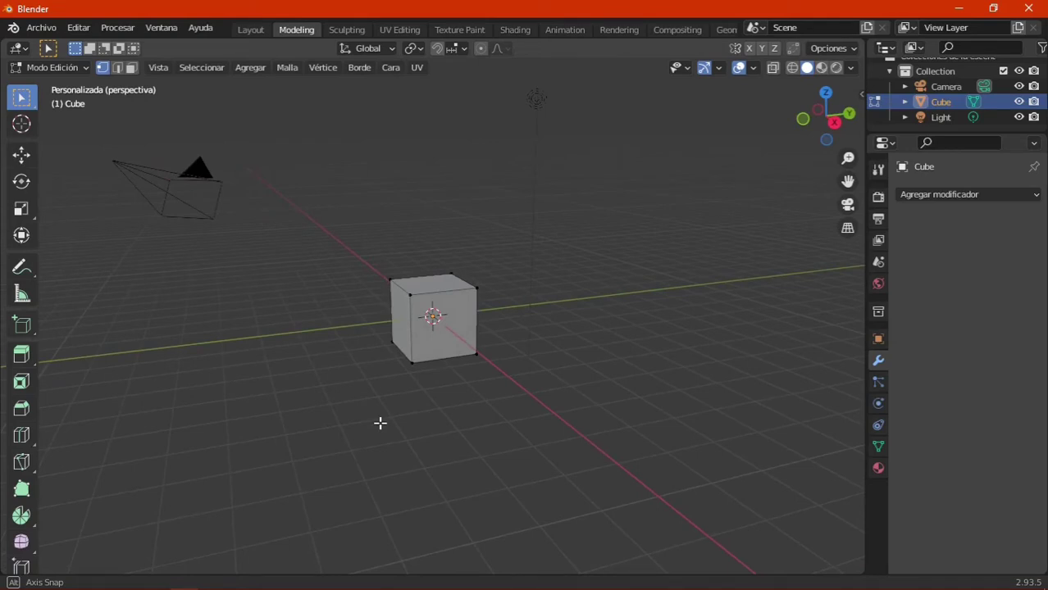
Move the cube's top-left corner vertex, constraining it in turn to X, Y and Z.
left_click(410, 293)
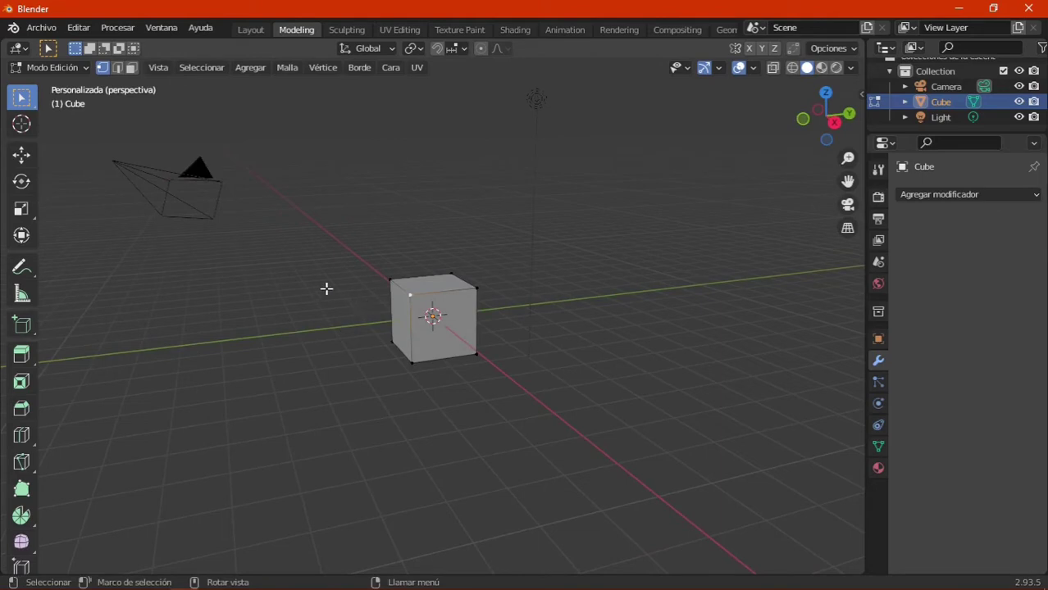
key("g")
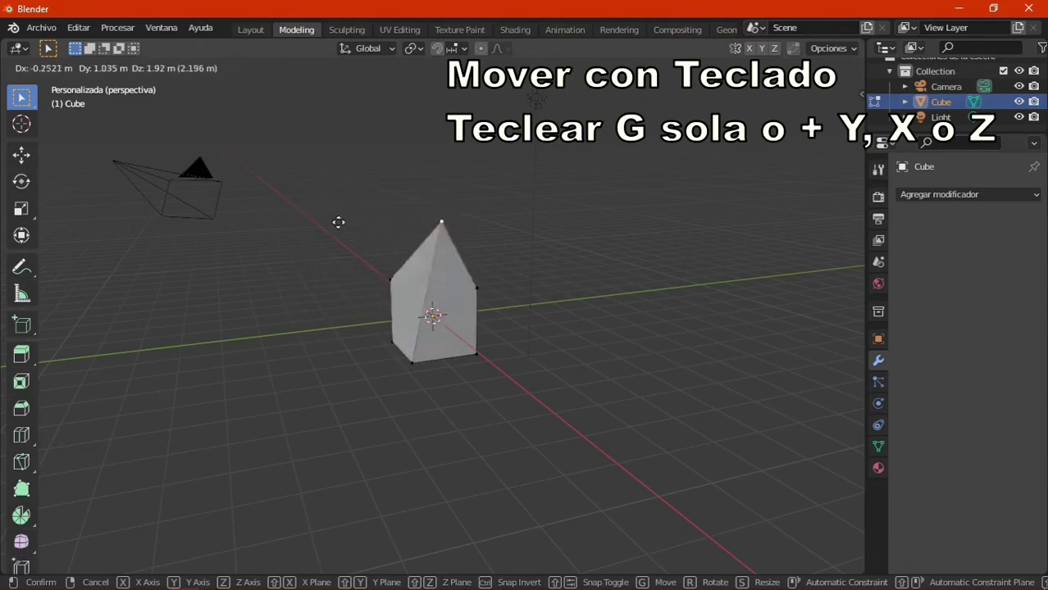
key("x")
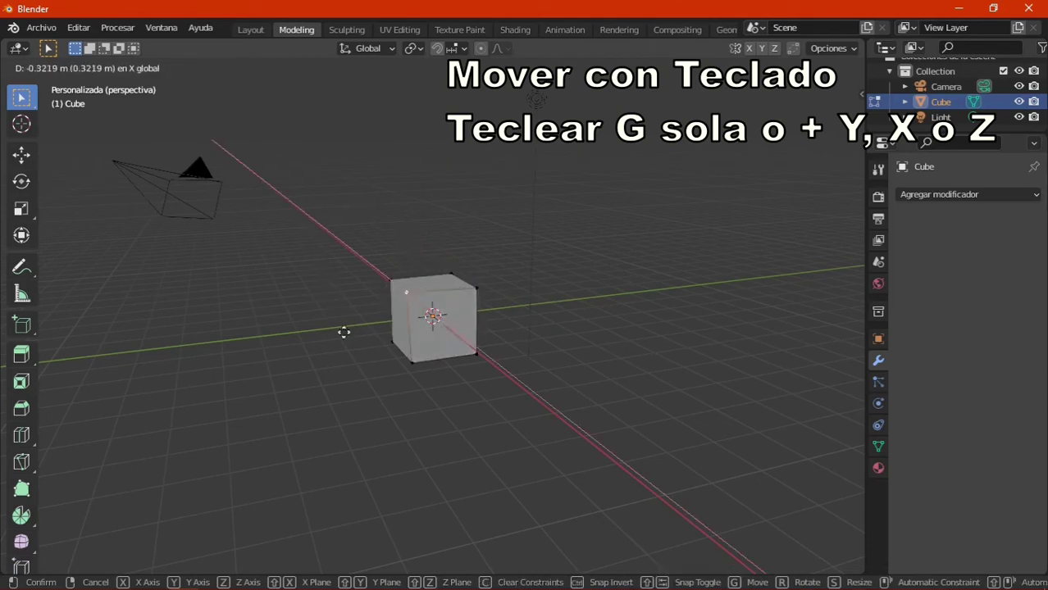
key("y")
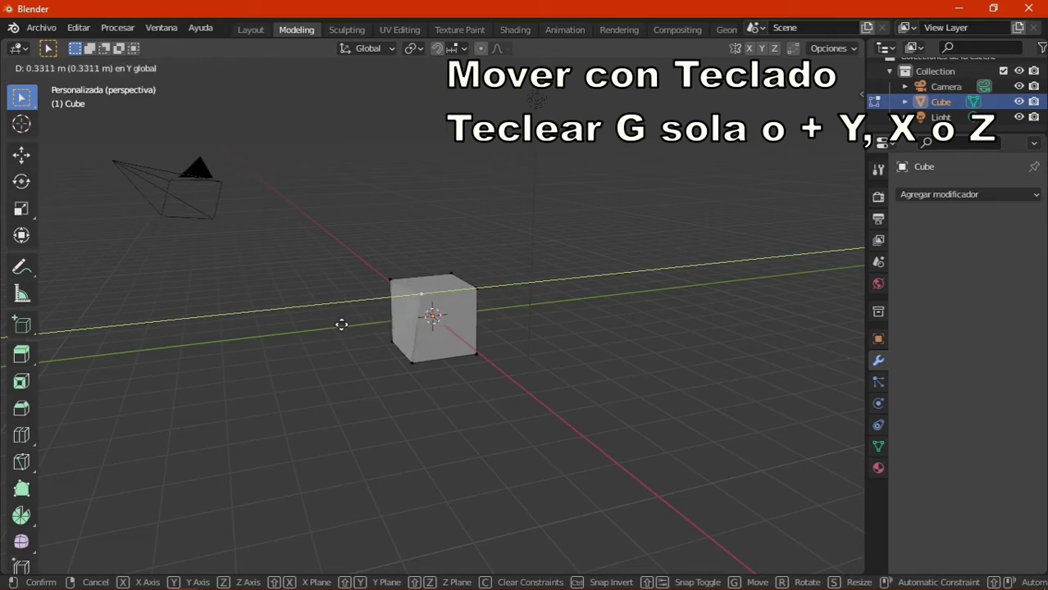
key("z")
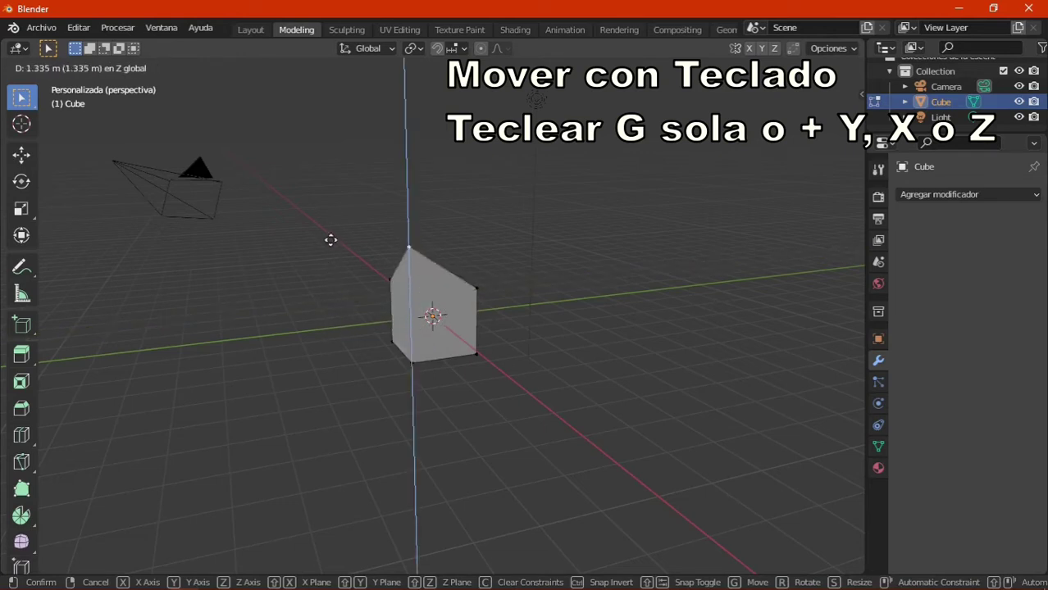
left_click(333, 296)
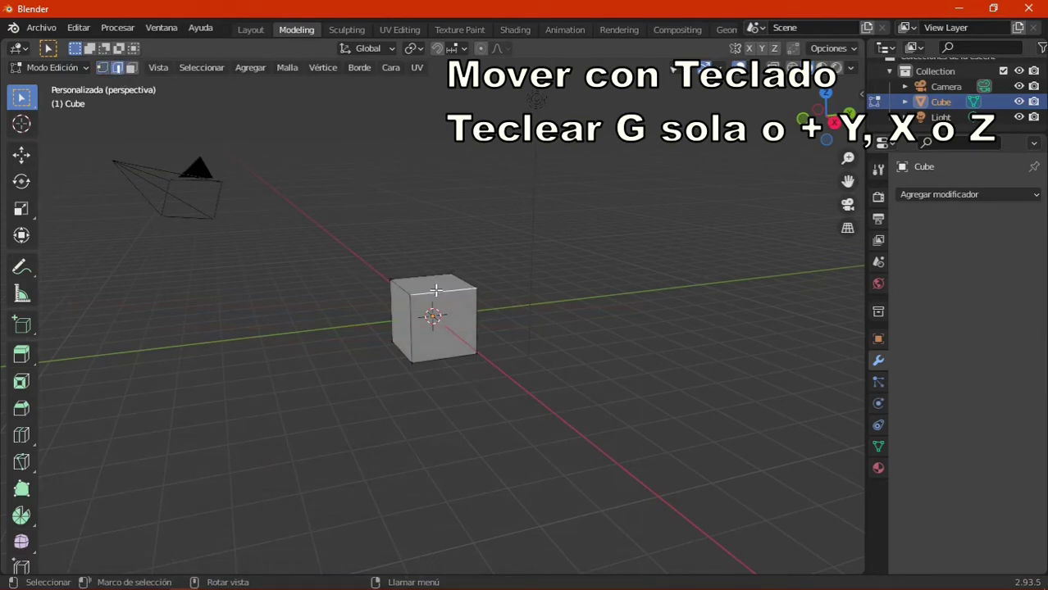
Move the top edge along X, Y and Z, then edge-slide it along the cube's surface.
key("g")
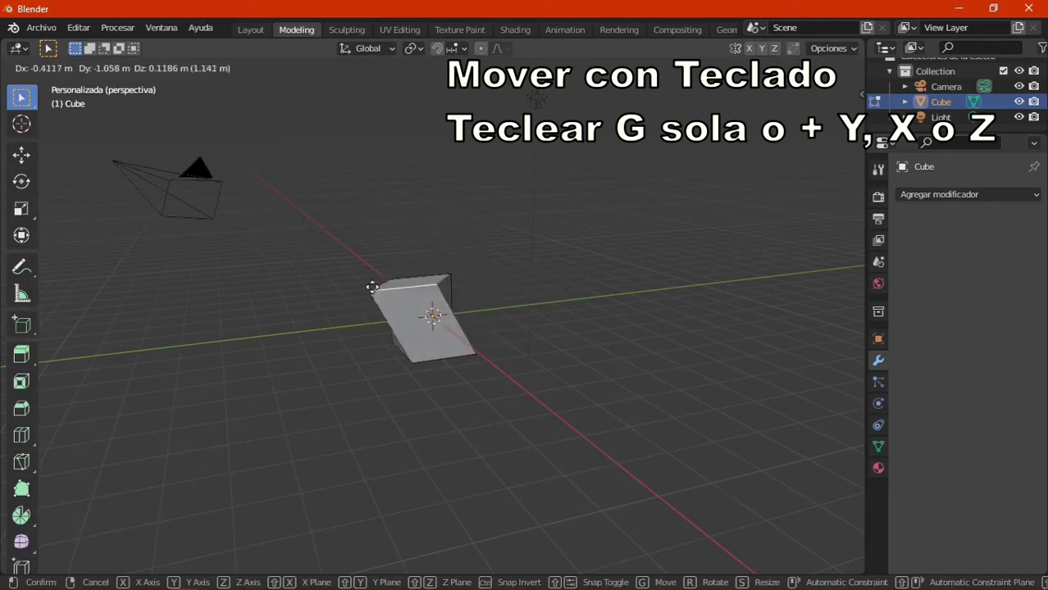
key("x")
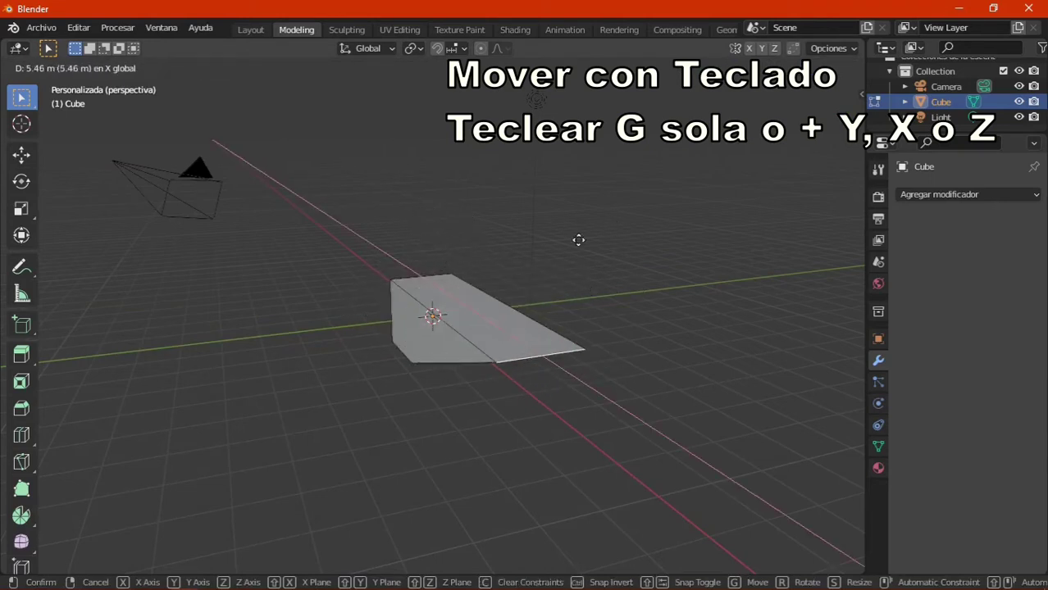
key("y")
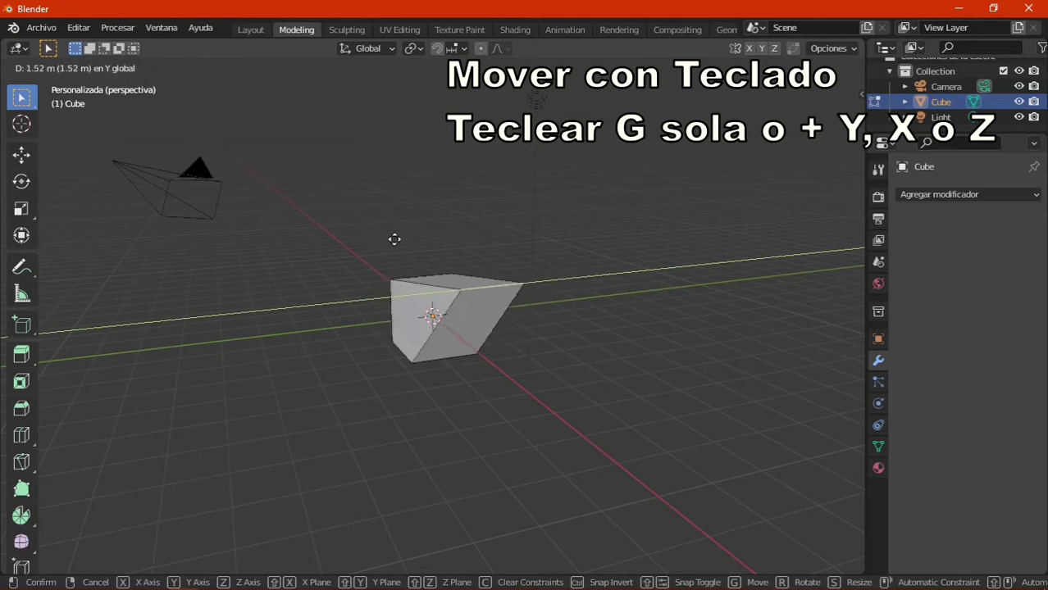
key("z")
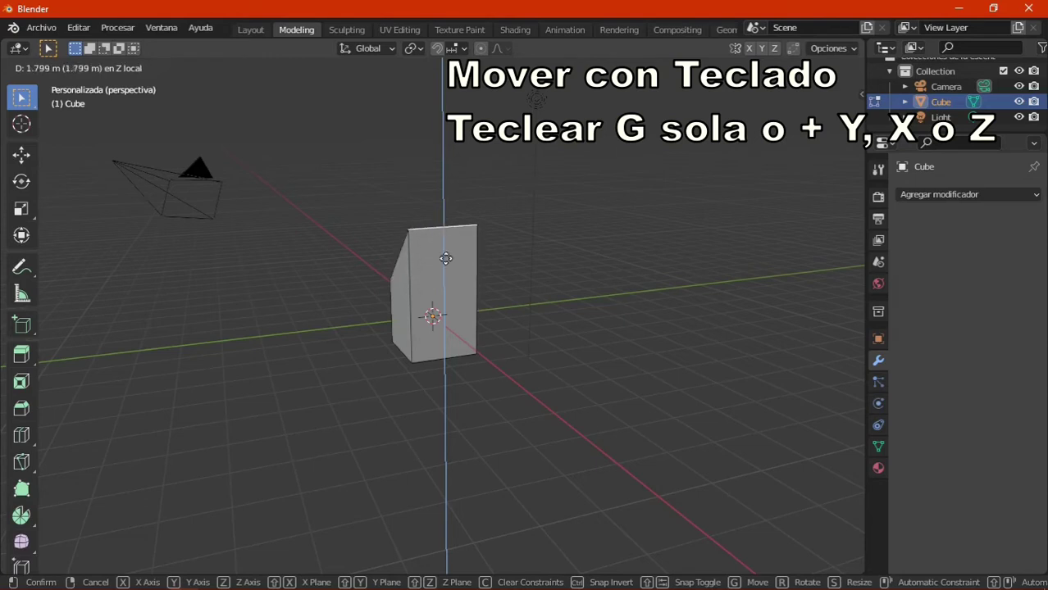
key("g")
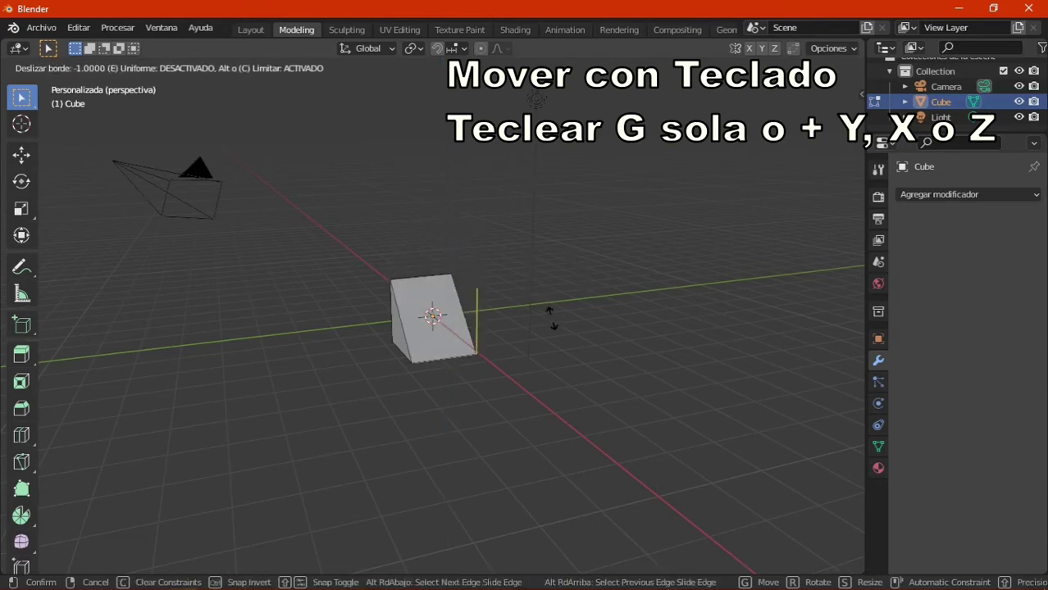
left_click(526, 273)
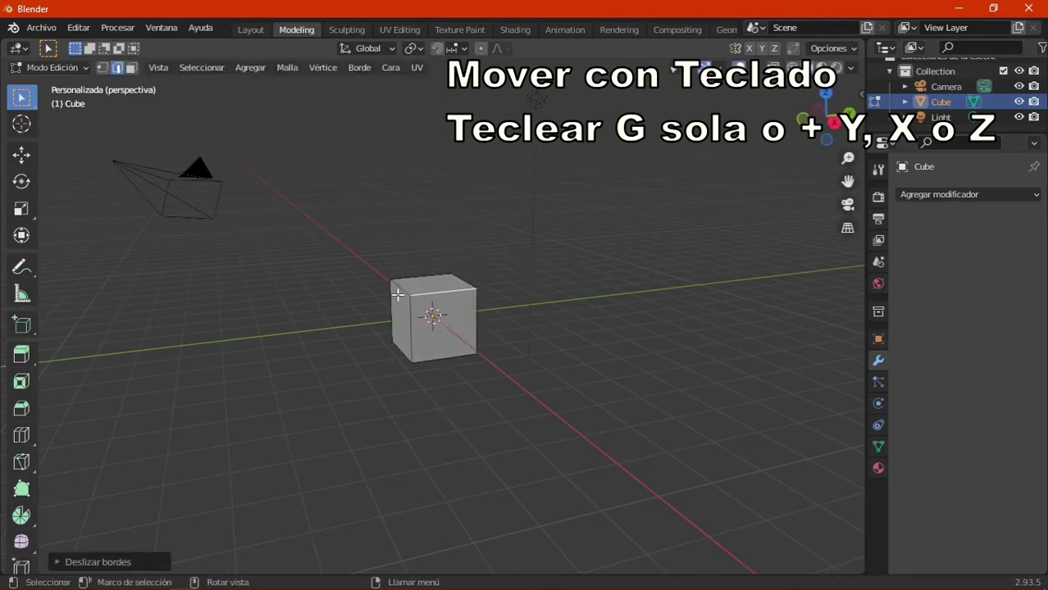
Shift the cube's top face slightly along the X axis in face select mode.
left_click(134, 67)
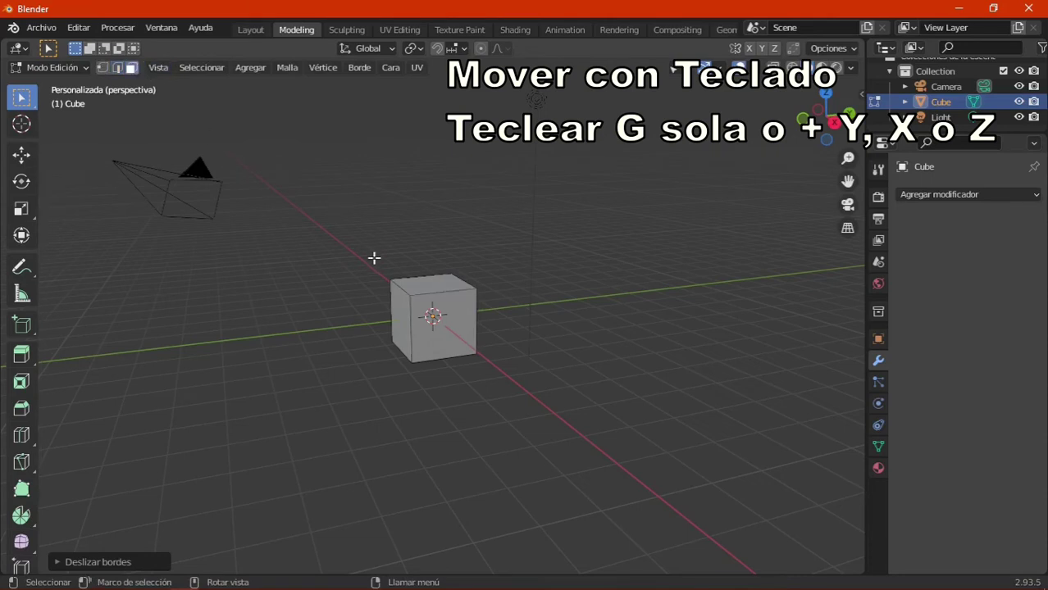
left_click(424, 288)
key("g")
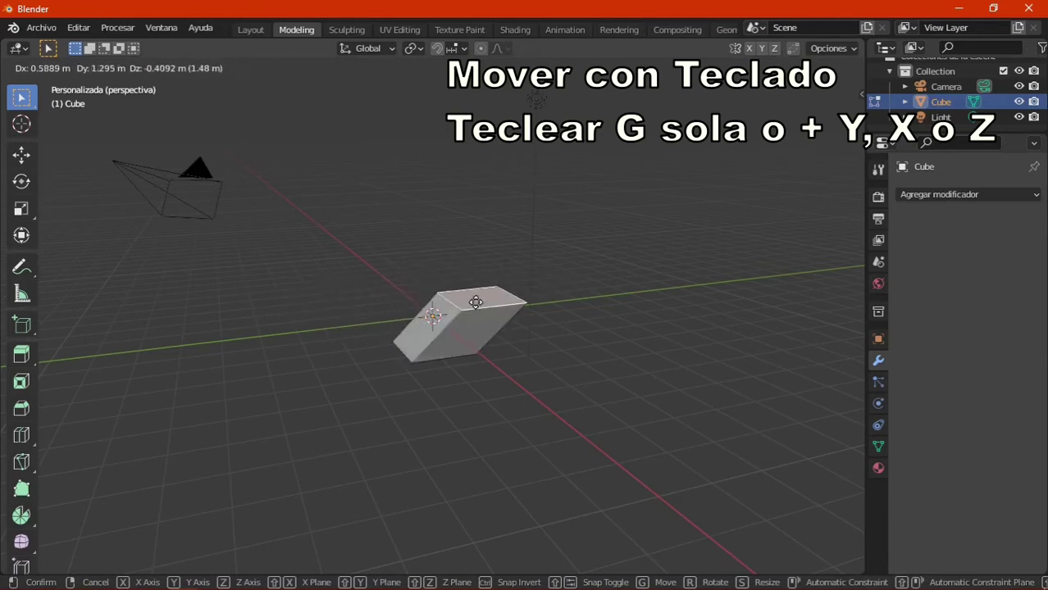
key("x")
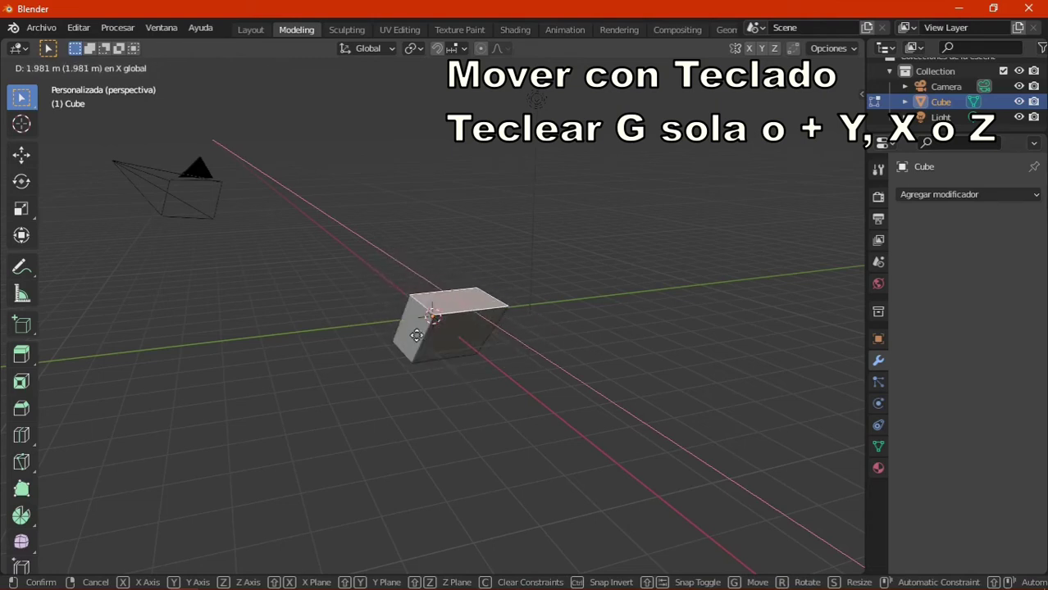
left_click(399, 310)
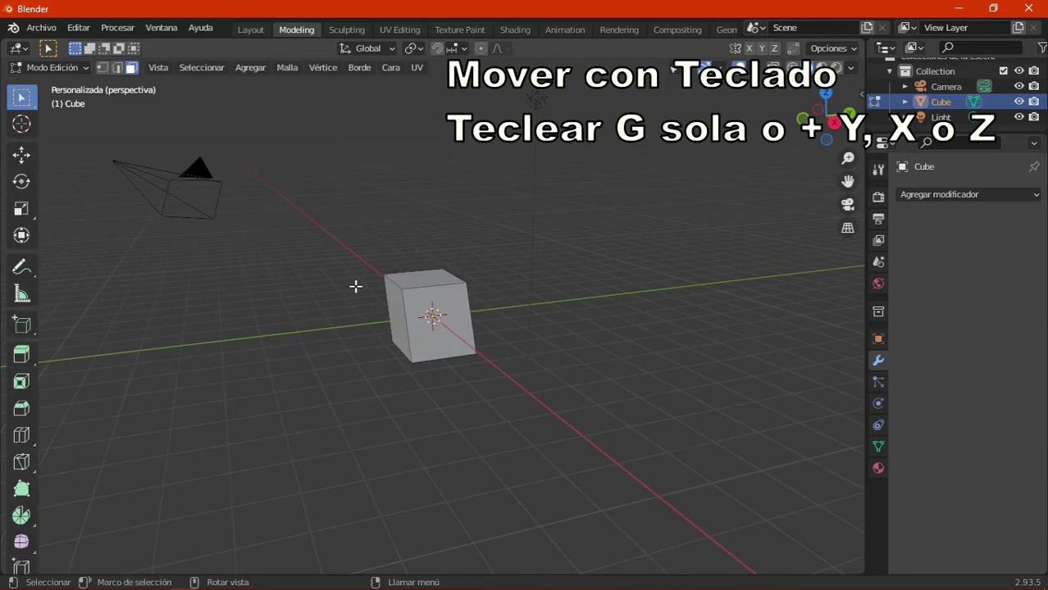
Rotate the cube's top face, trying the X axis and then the Y axis.
left_click(420, 281)
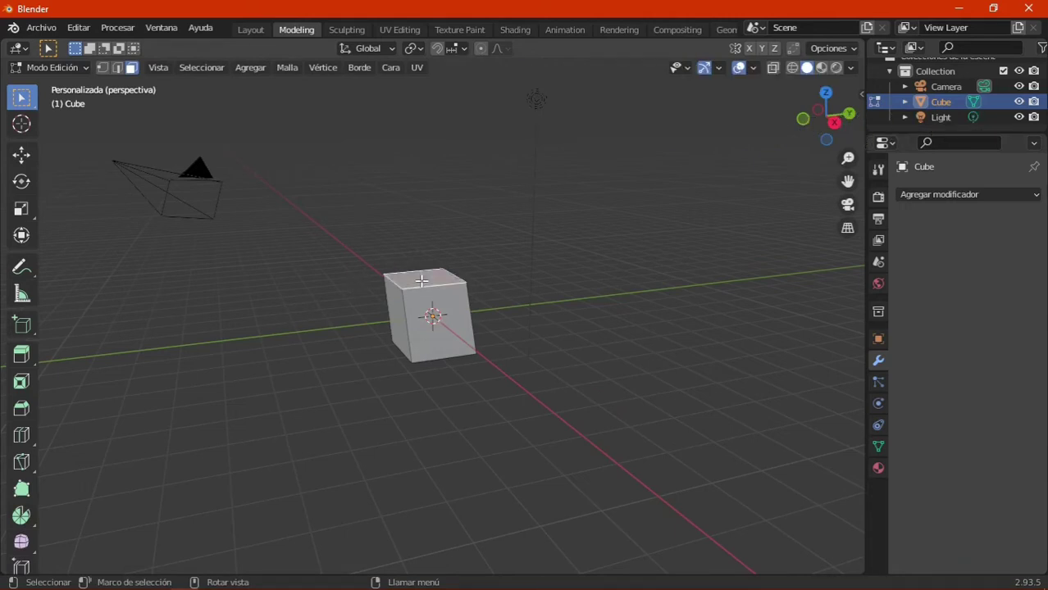
key("r")
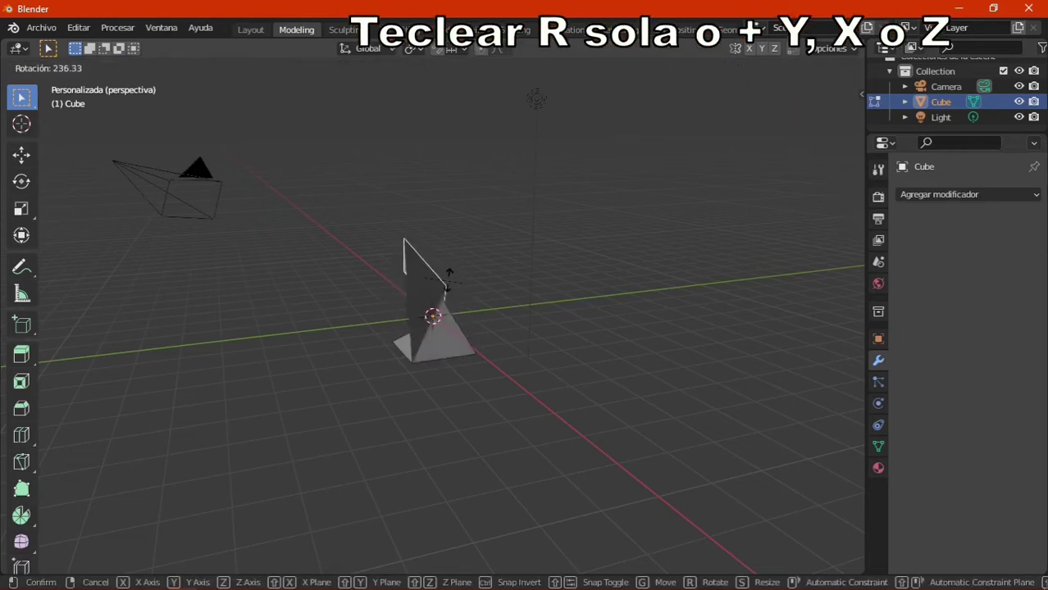
key("x")
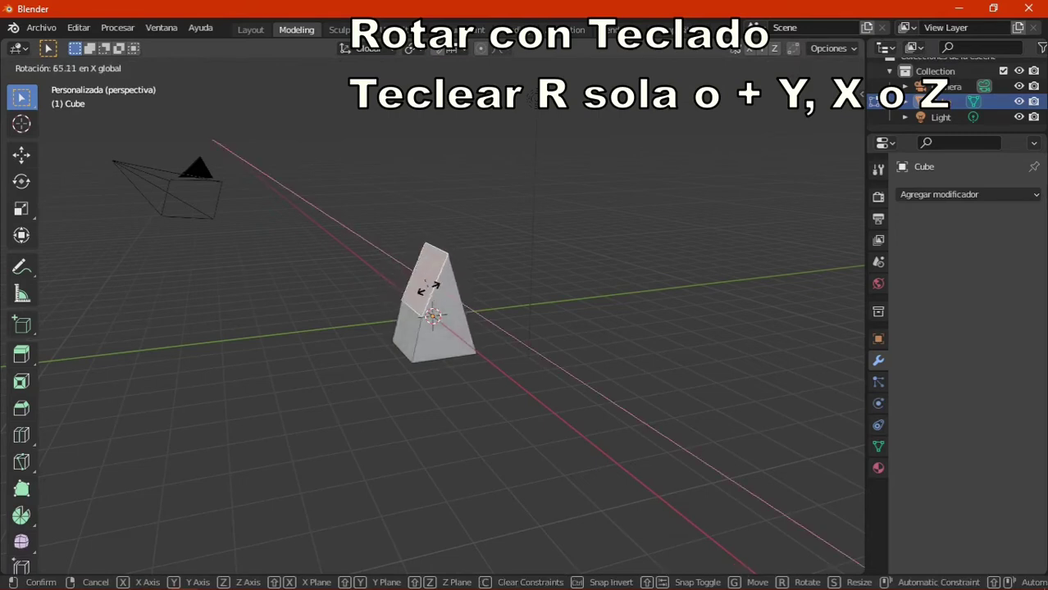
key("y")
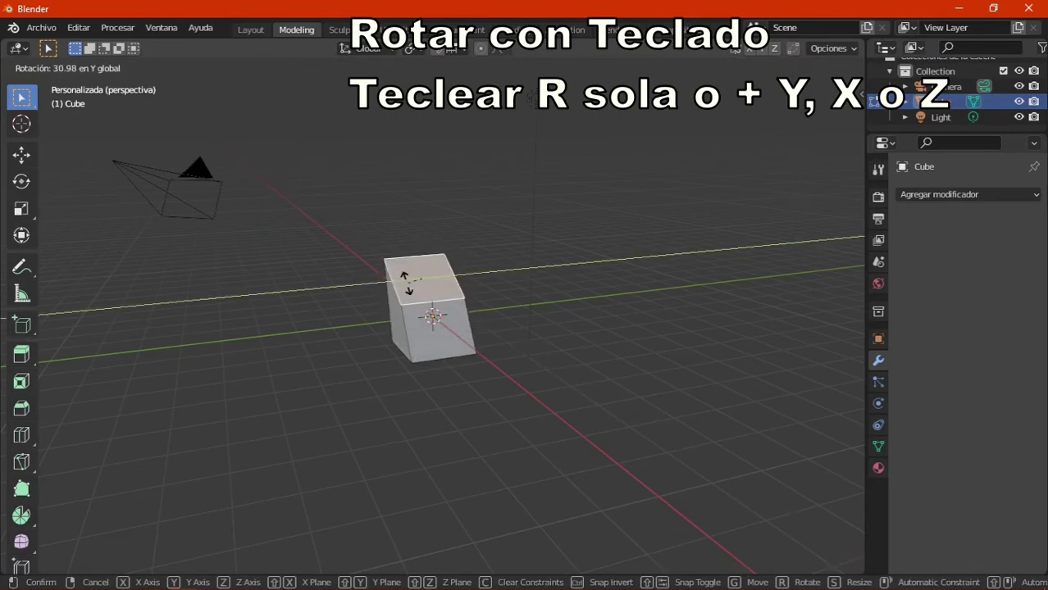
left_click(415, 273)
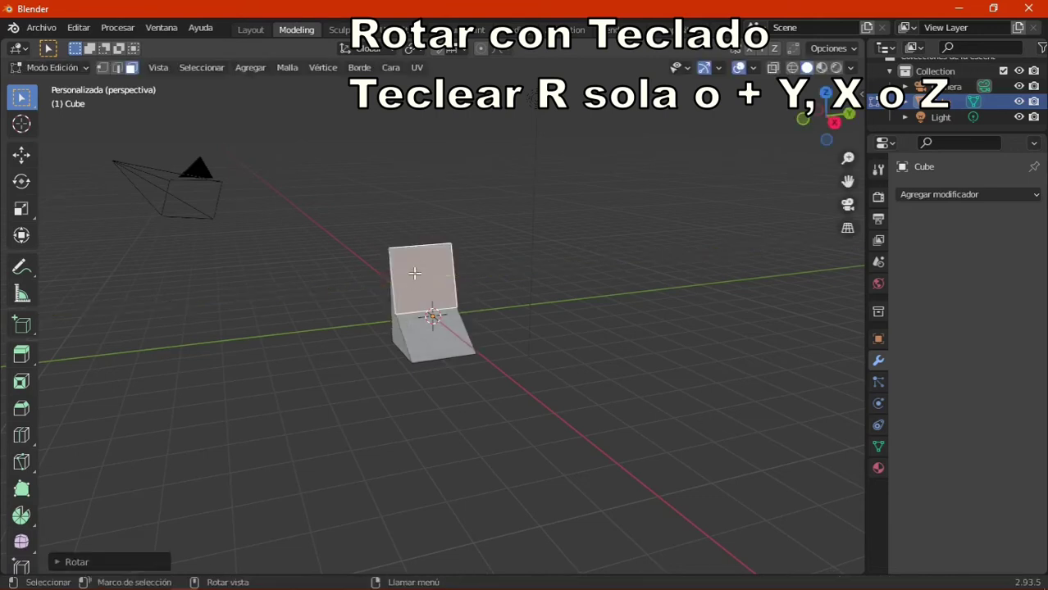
Rotate the tilted face's top edge around the X axis in edge select mode.
left_click(114, 67)
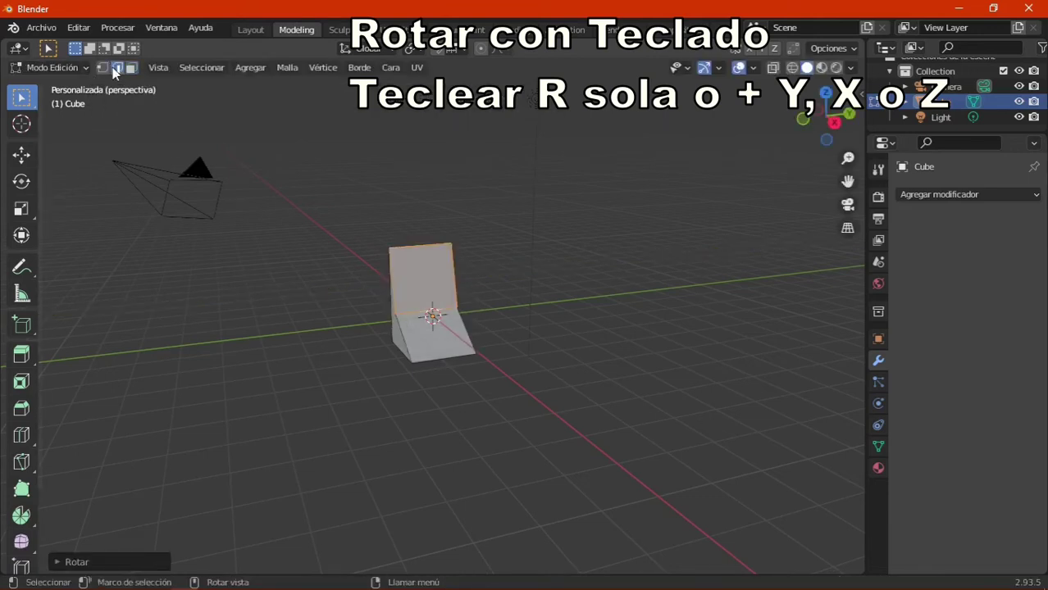
left_click(423, 246)
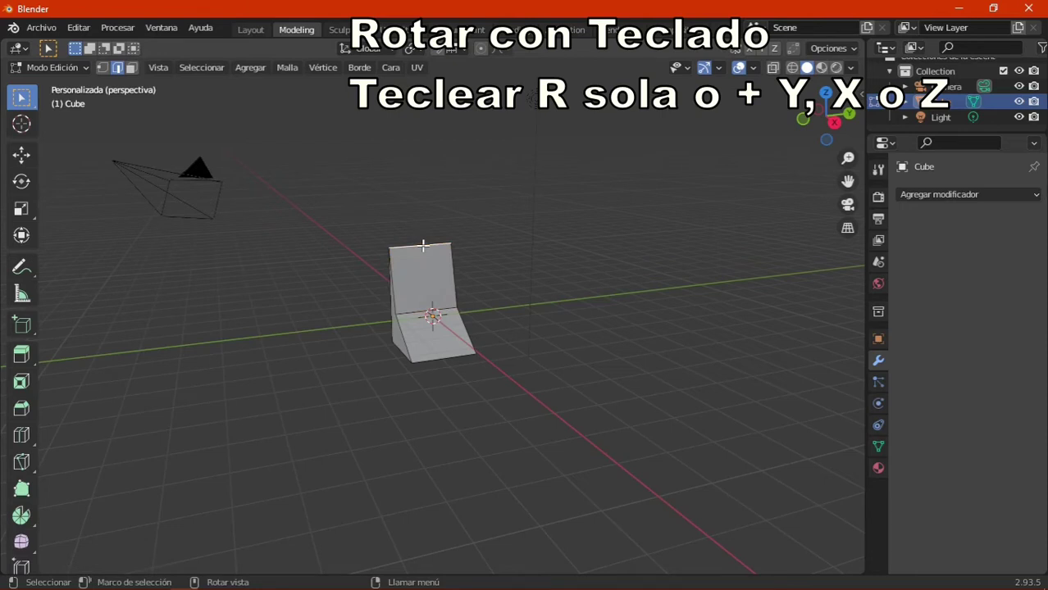
key("r")
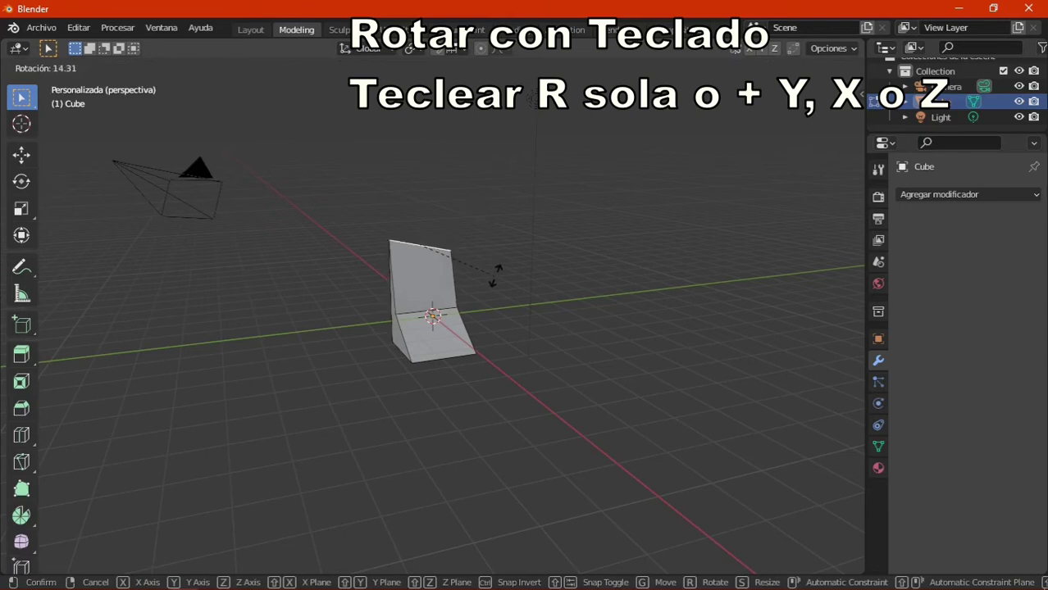
key("x")
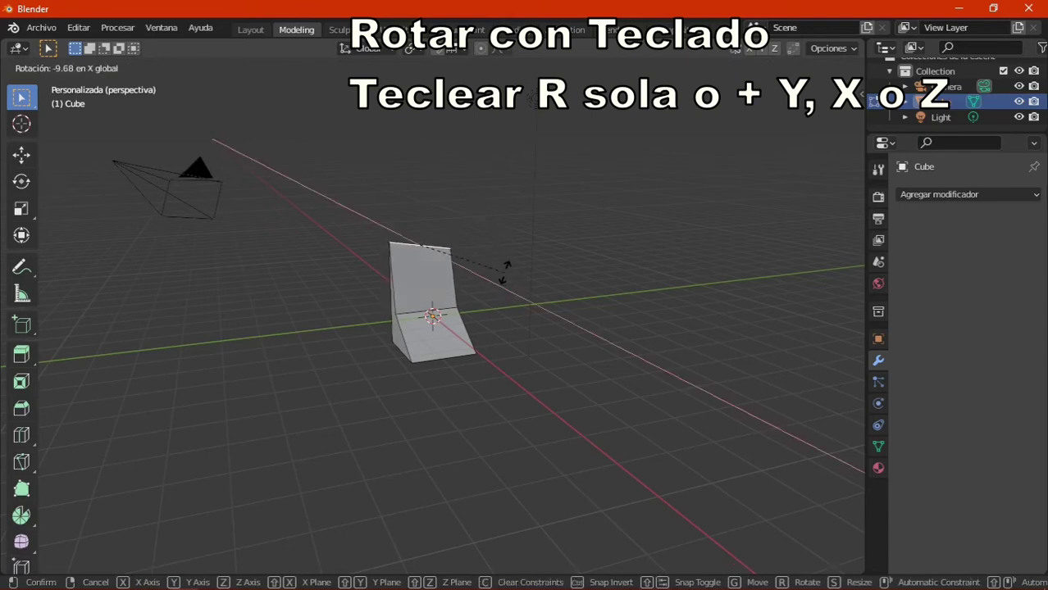
key("Return")
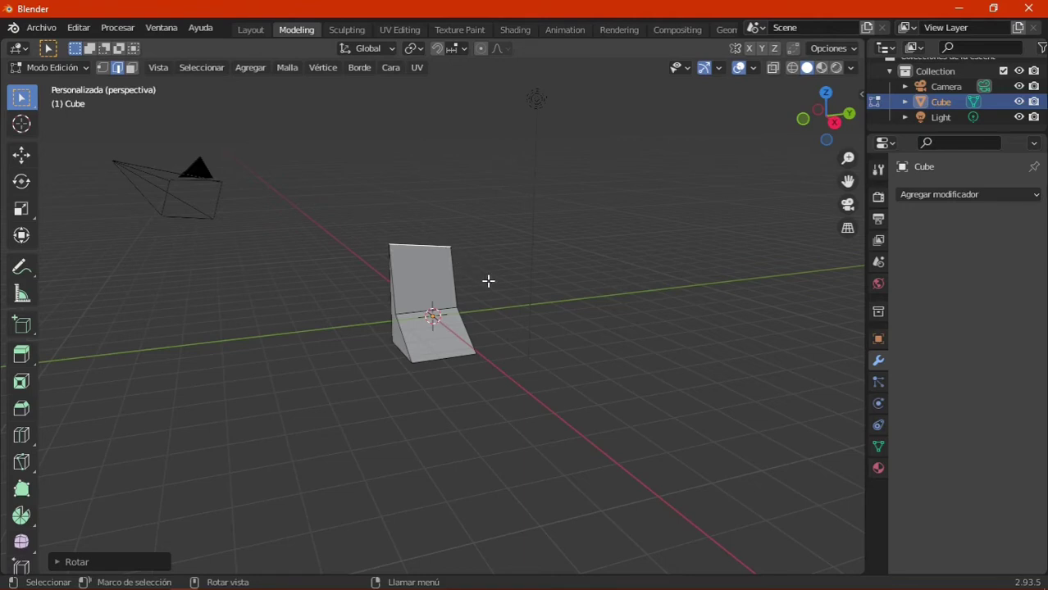
Scale the top of the mesh along X, then scale it uniformly.
key("s")
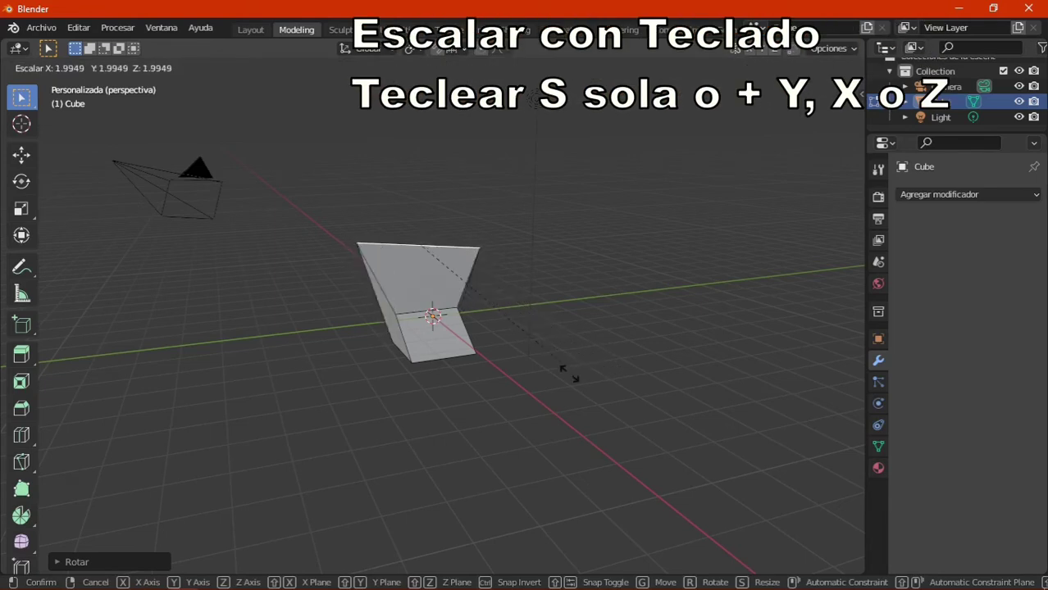
key("x")
left_click(538, 356)
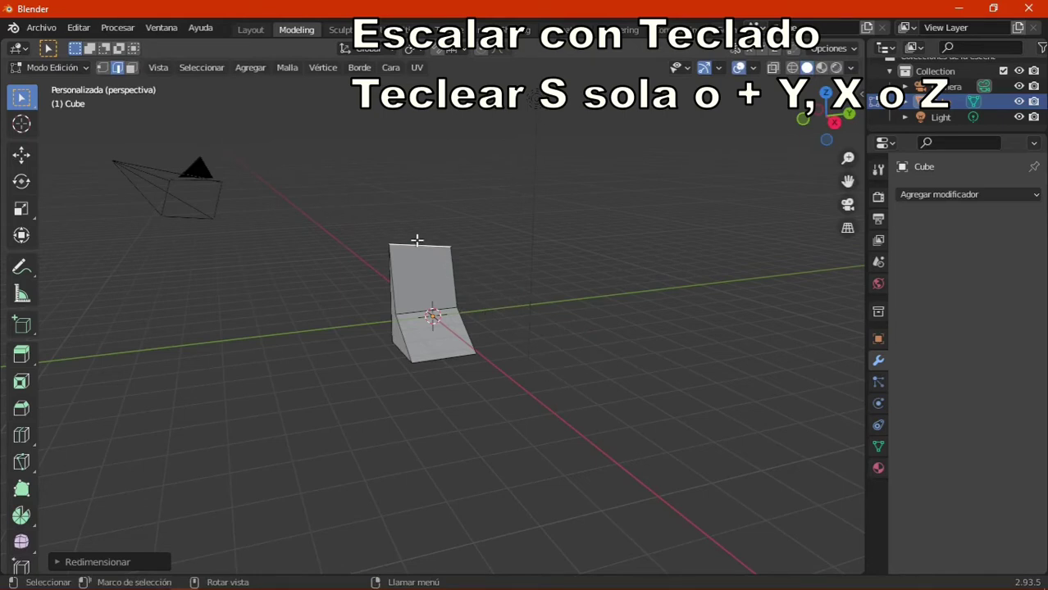
key("s")
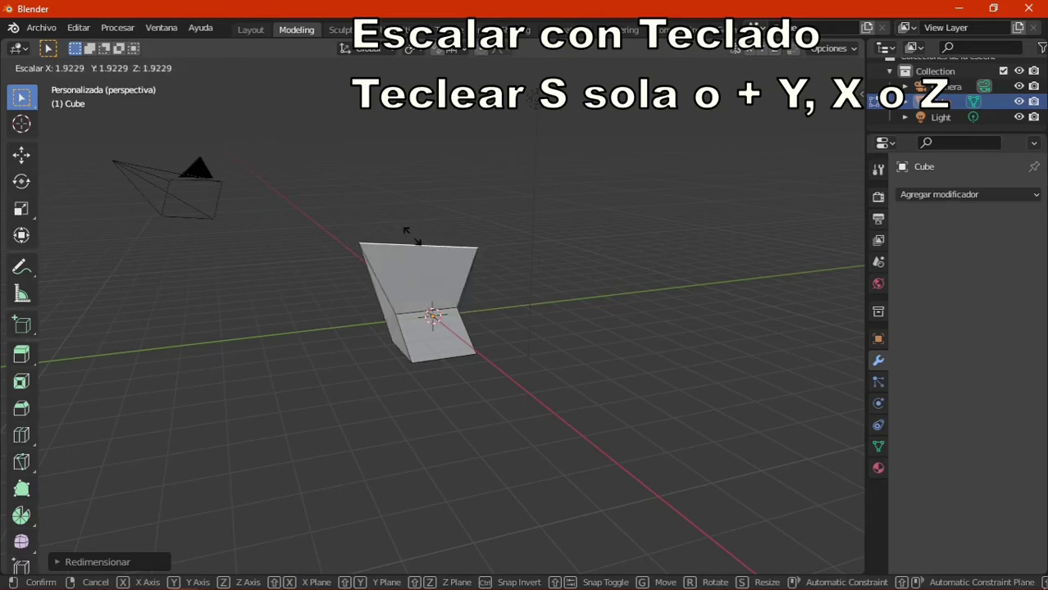
left_click(412, 236)
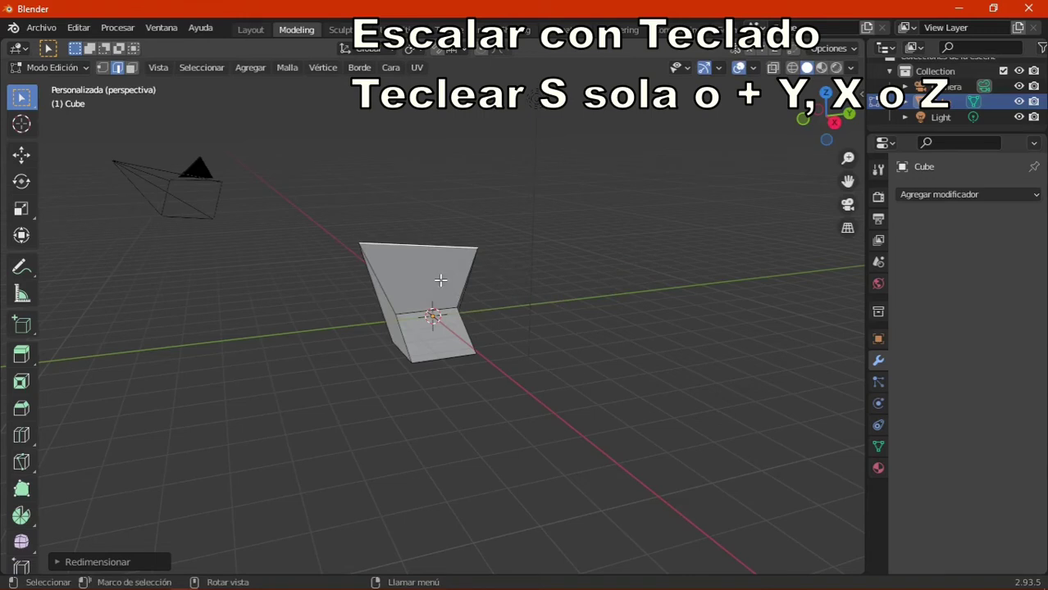
Stretch the top face by scaling it along the Z axis in face select mode.
left_click(132, 68)
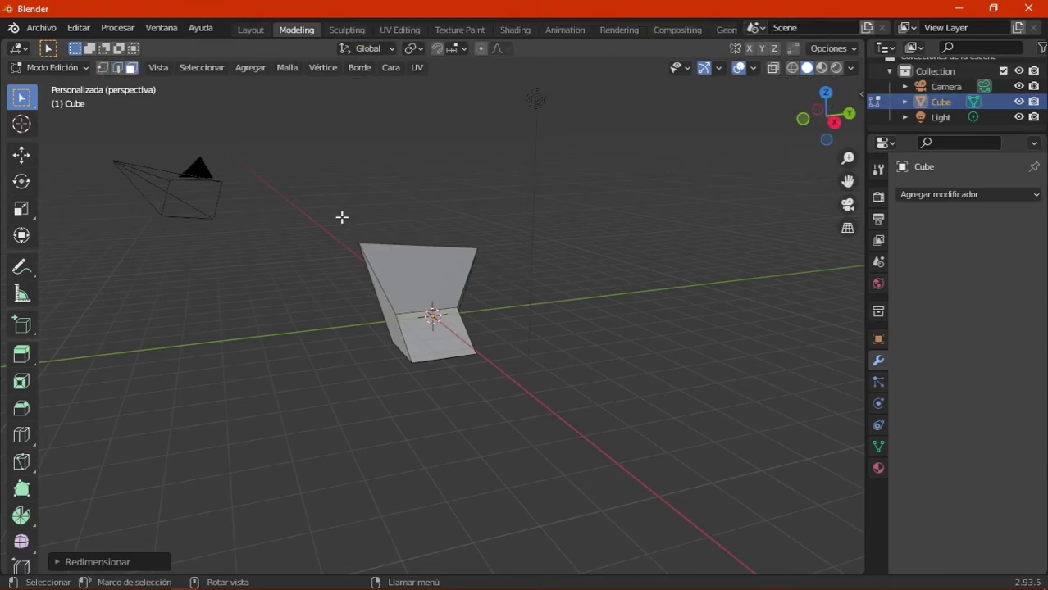
left_click(421, 287)
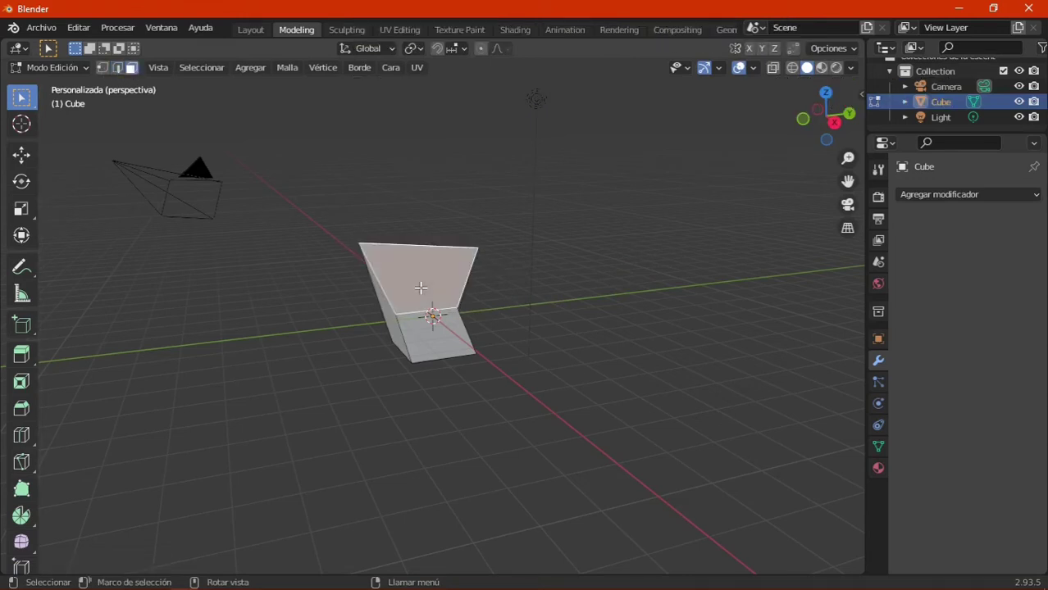
key("s")
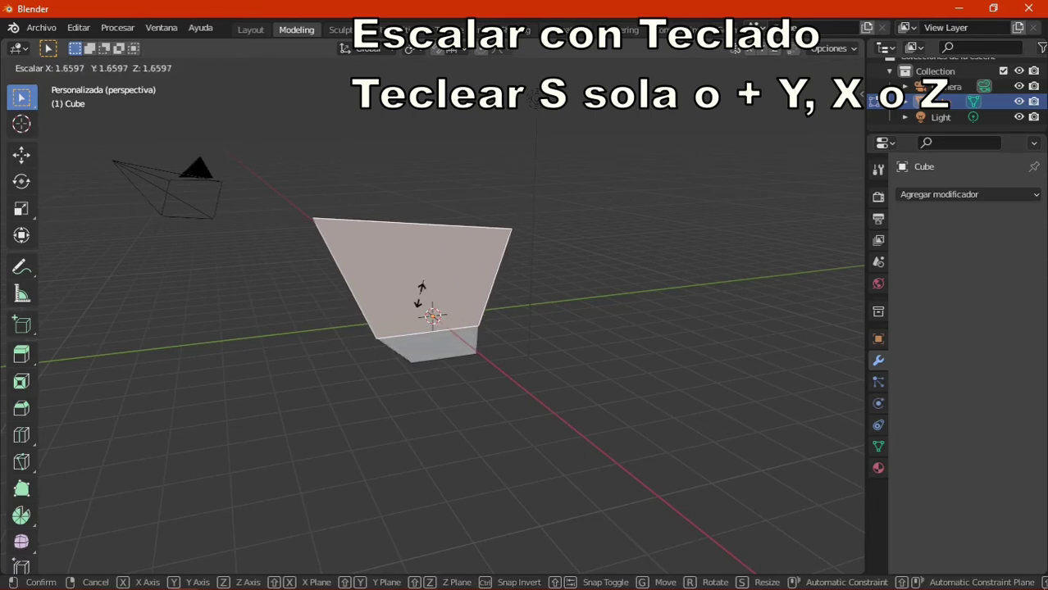
key("x")
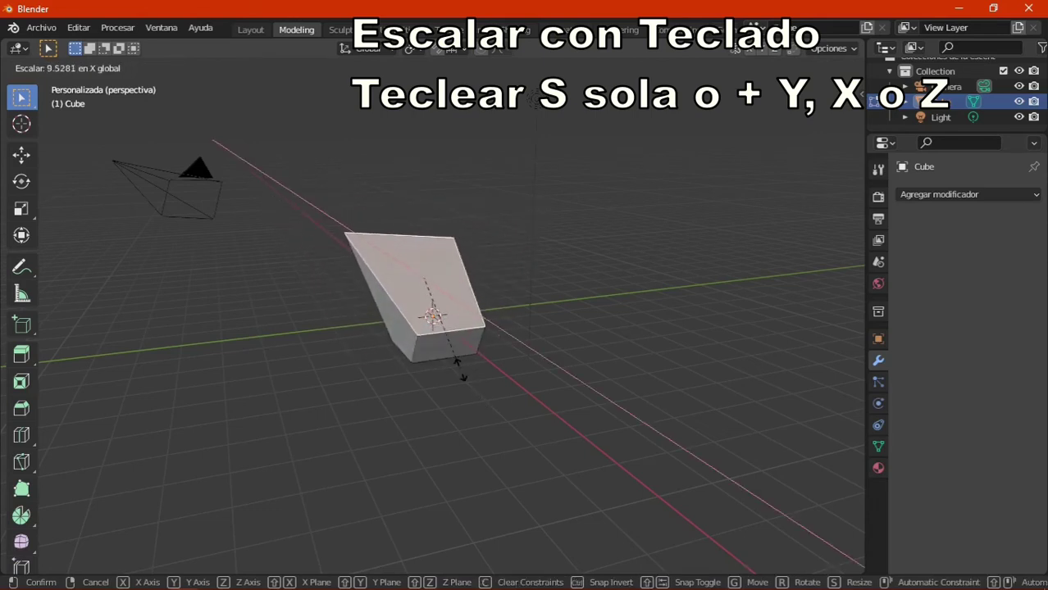
key("z")
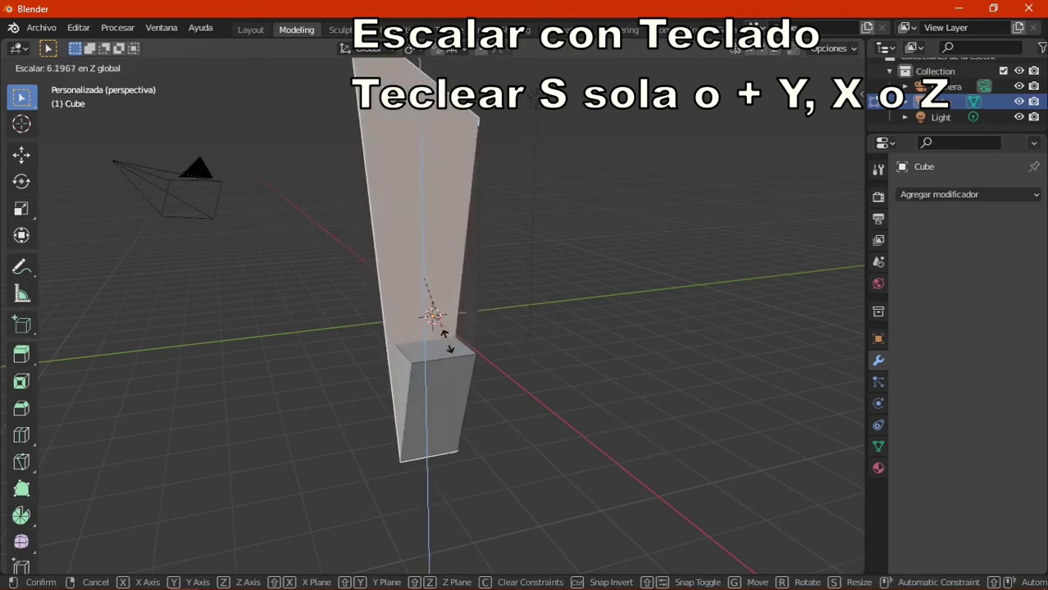
left_click(474, 440)
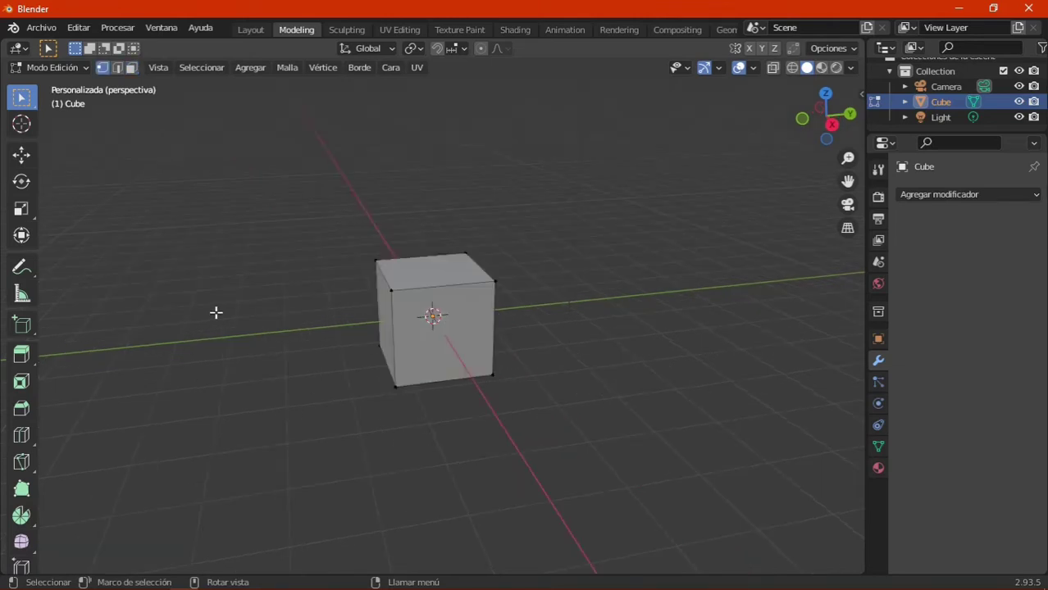
Add a new cube and extrude its top face upward once.
key("shift+a")
left_click(448, 441)
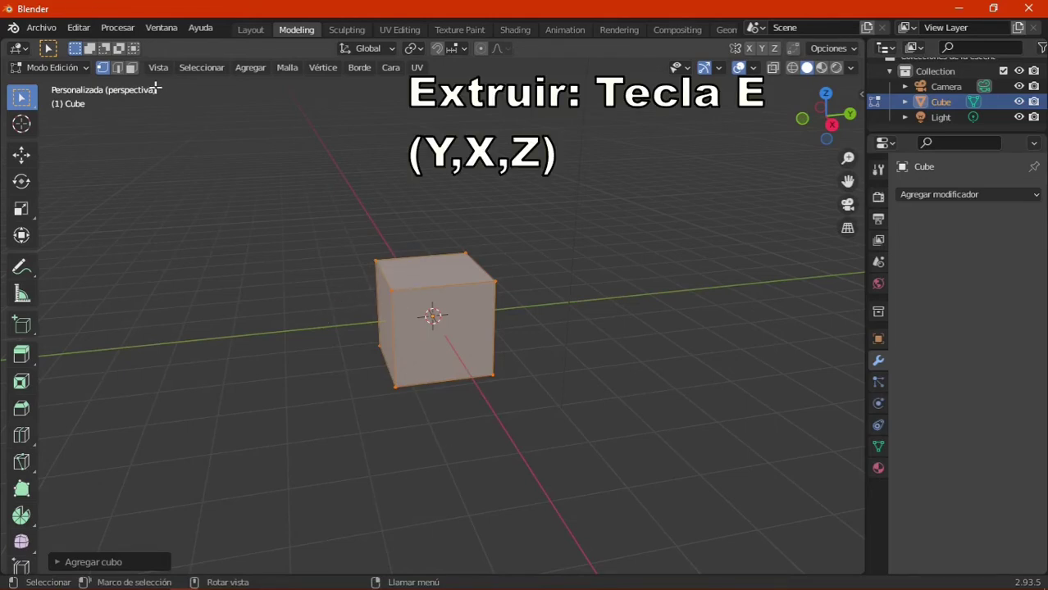
left_click(131, 69)
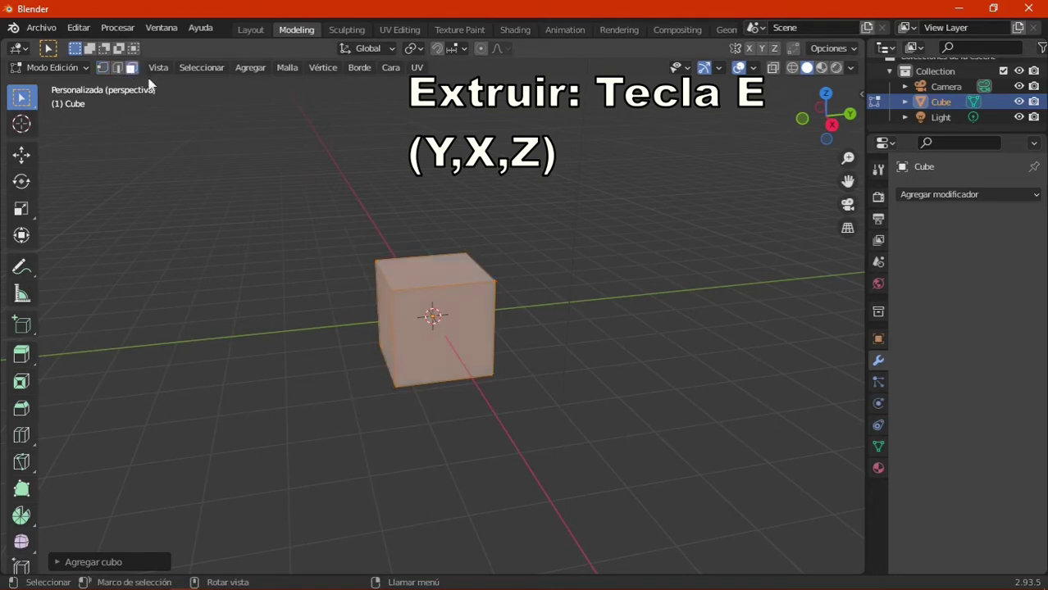
left_click(432, 268)
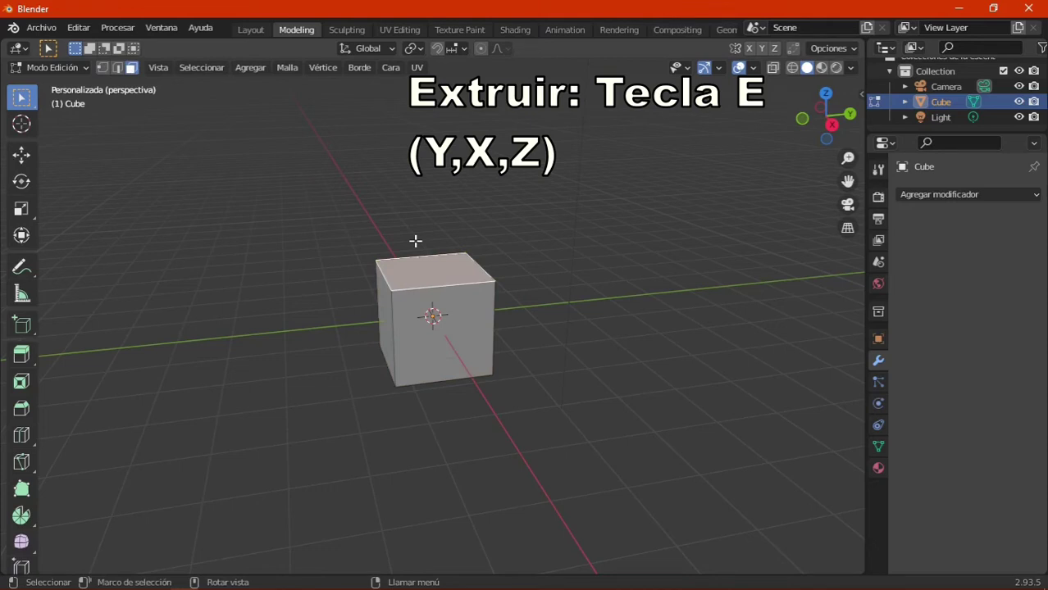
key("e")
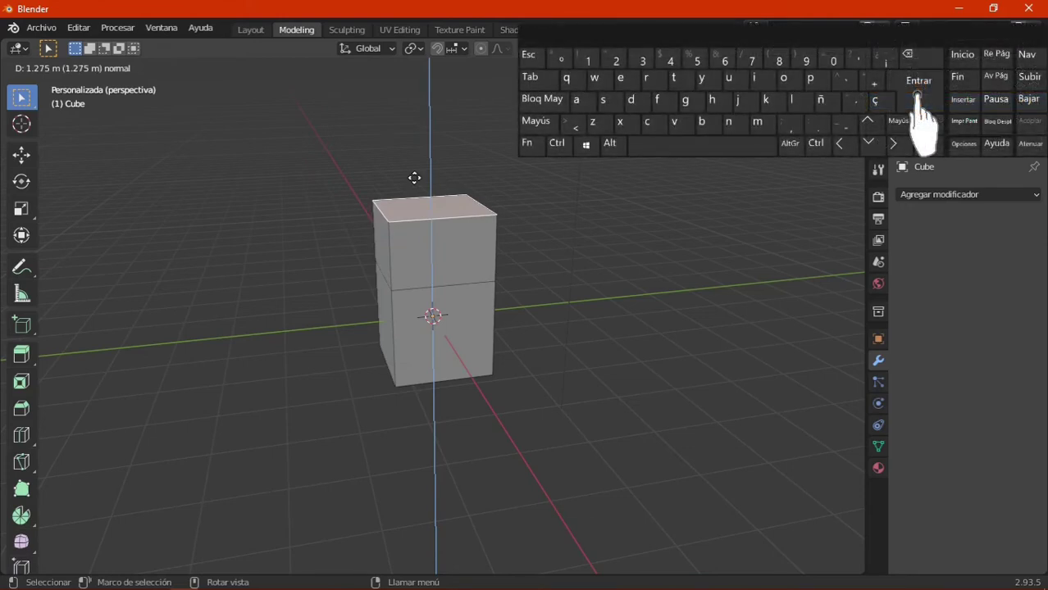
key("Return")
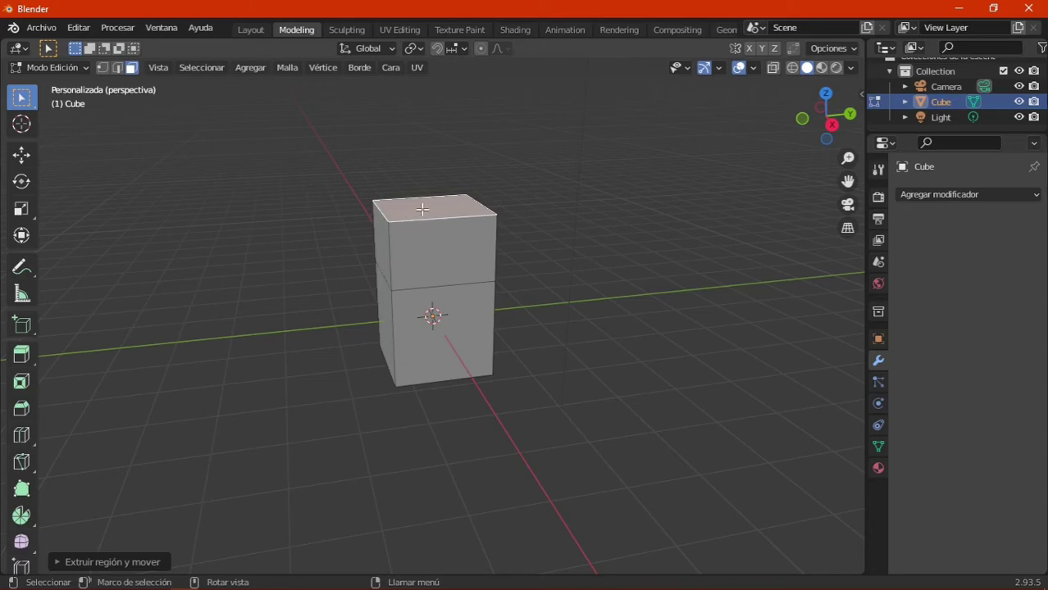
Extrude the top face again along Z, just above the previous top.
key("e")
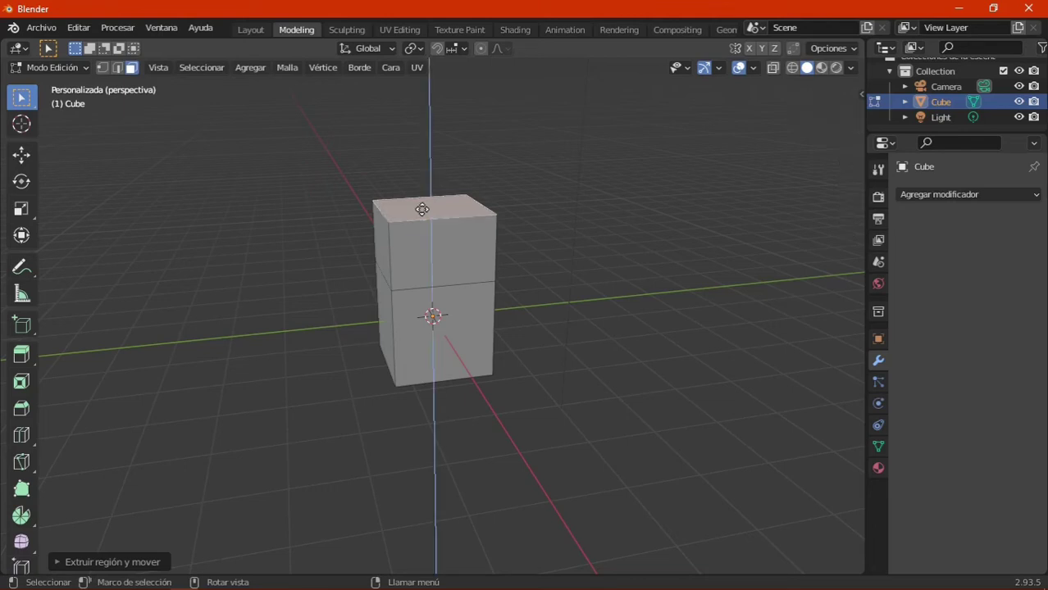
key("y")
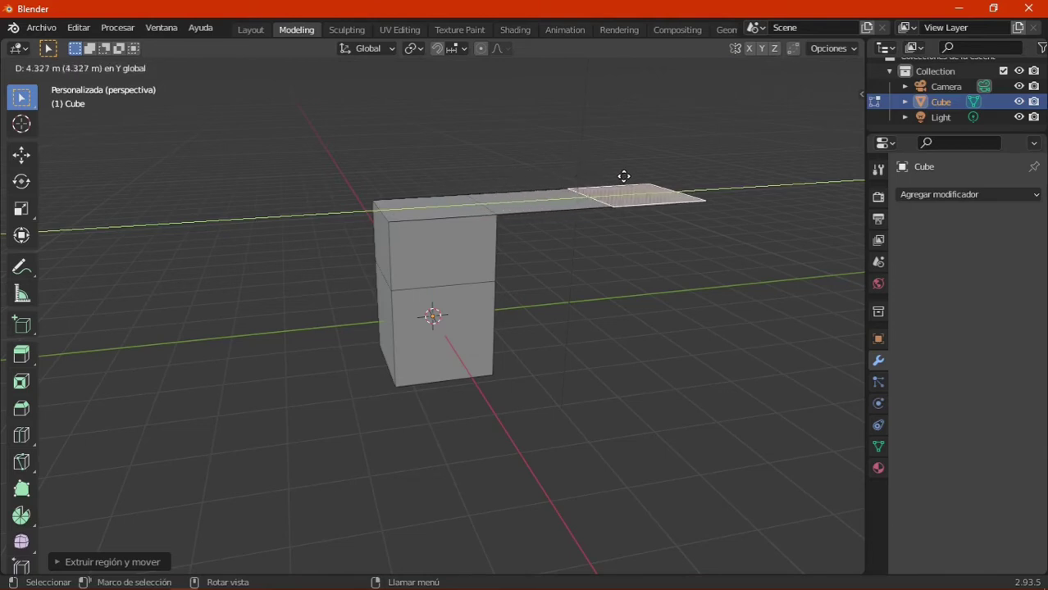
key("z")
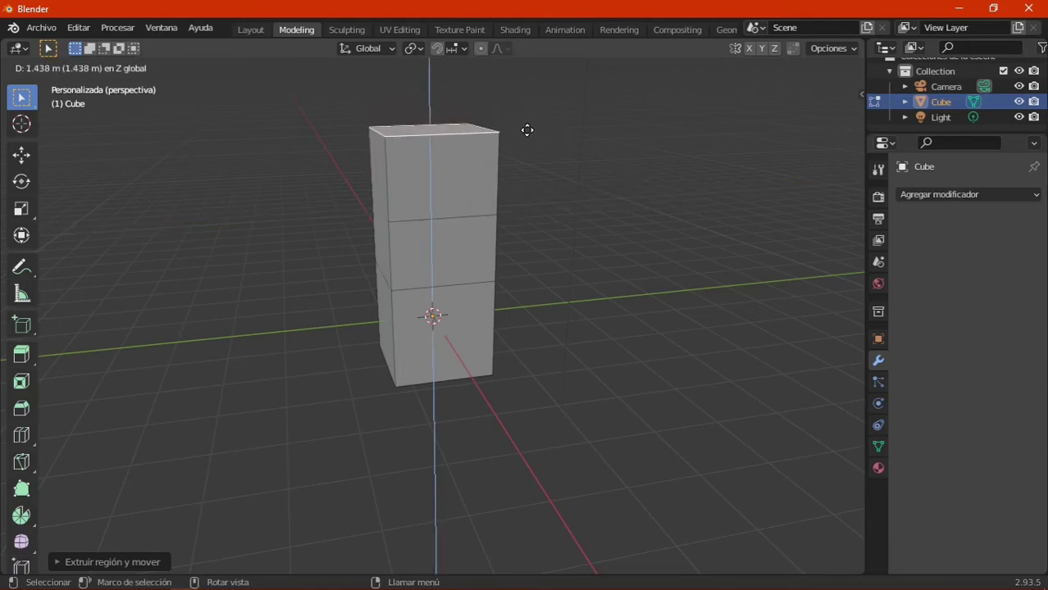
left_click(528, 147)
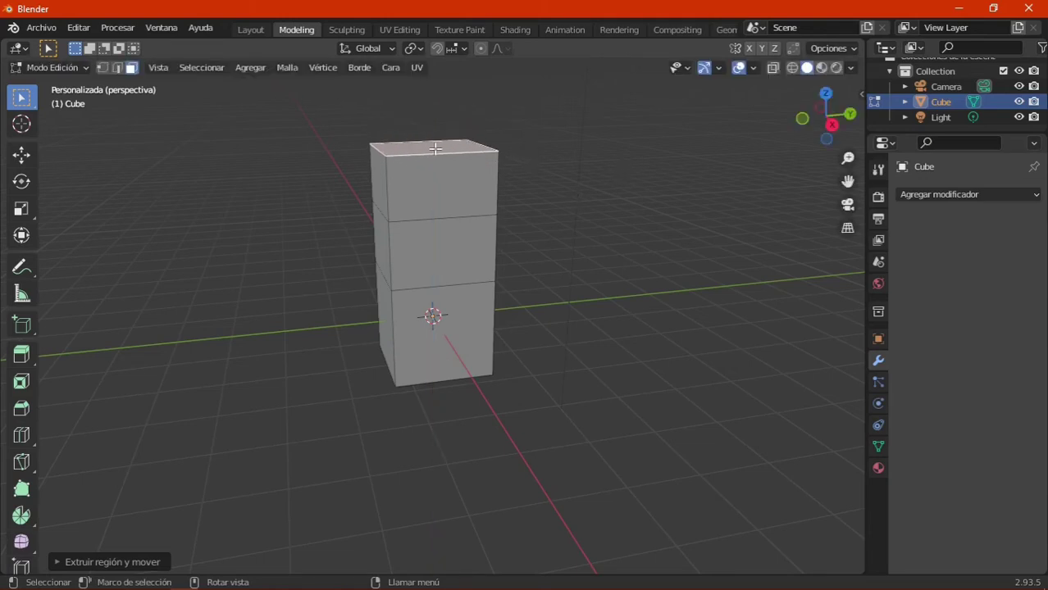
Extrude the column's top twice with the Extrude Region gizmo, about 0.44 m and 1.015 m.
left_click(23, 359)
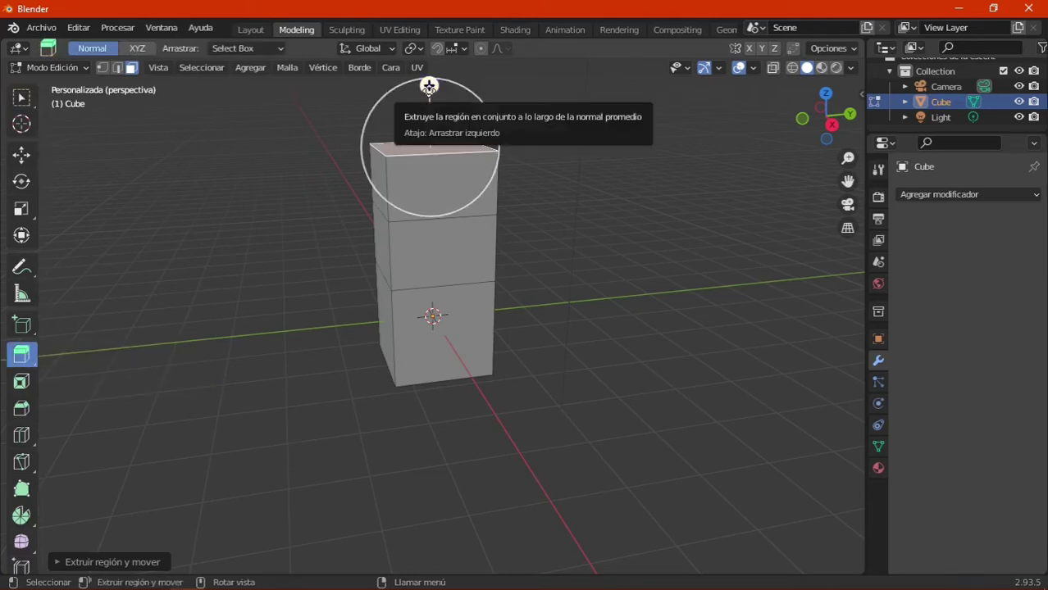
left_click_drag(429, 87, 430, 62)
scroll(570, 226, "down", 4)
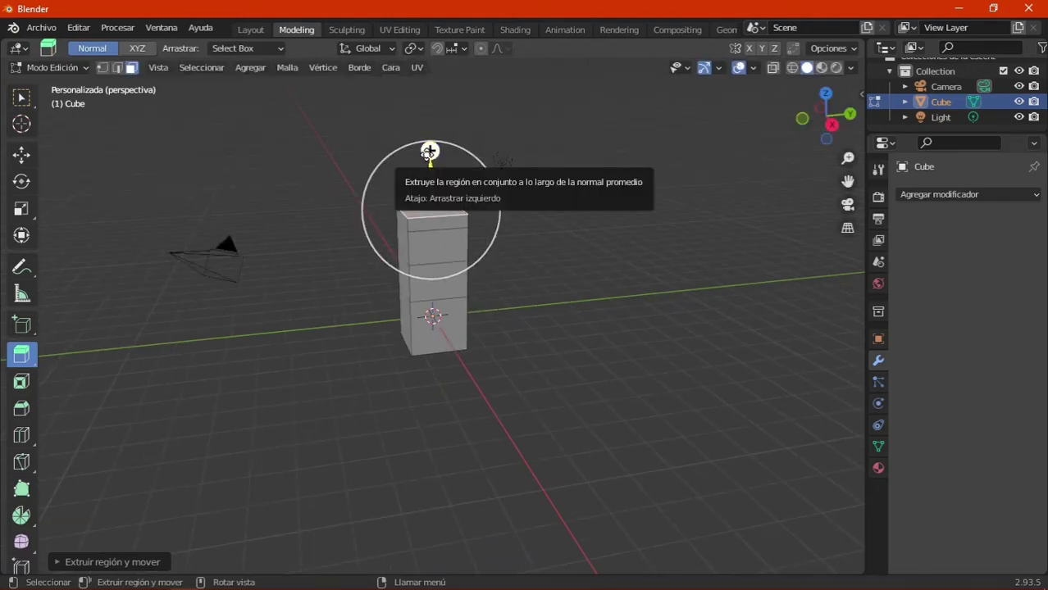
left_click_drag(430, 151, 429, 120)
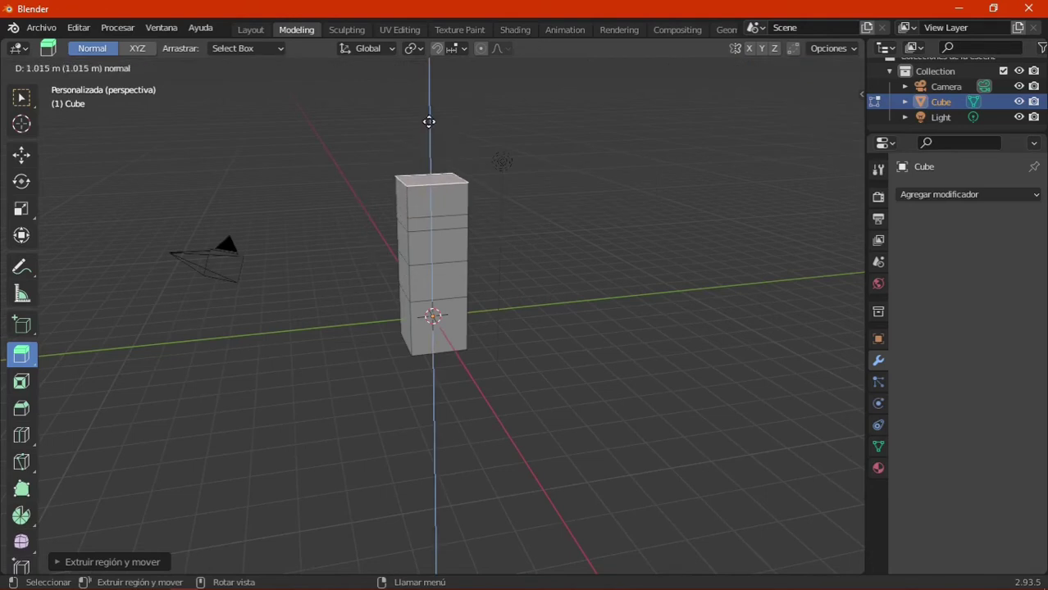
key("w")
middle_click_drag(563, 248, 406, 357)
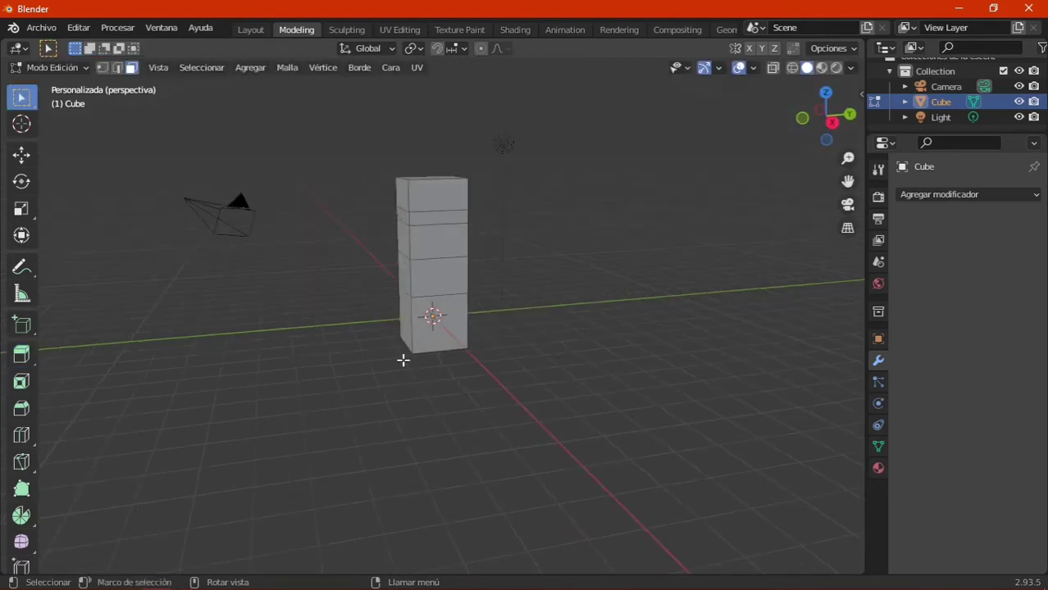
Extrude an edge loop of the column out along X into a flat strip.
left_click(114, 67)
left_click(434, 257, "alt")
key("g")
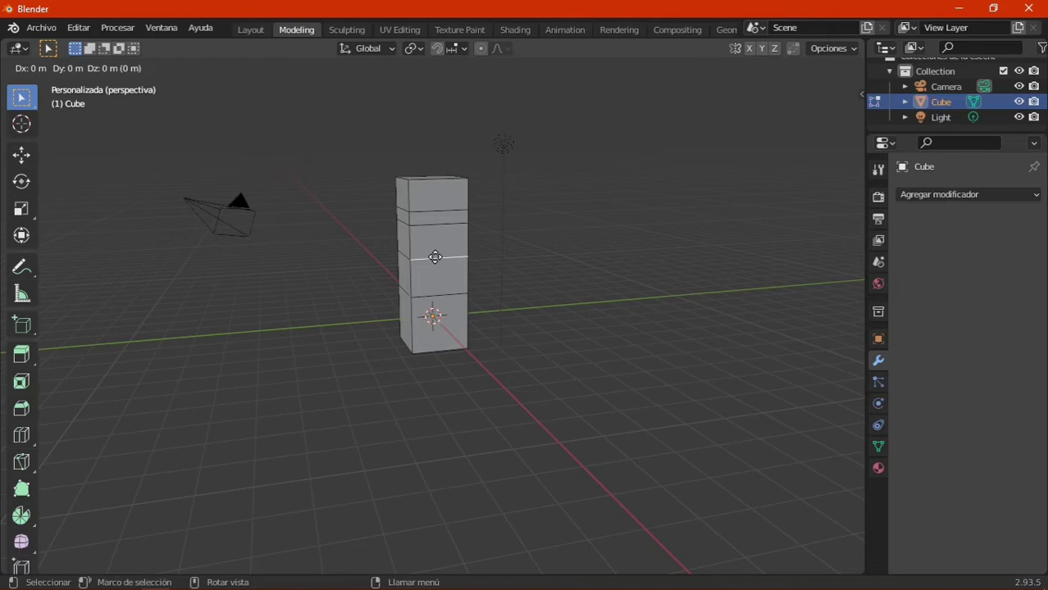
key("x")
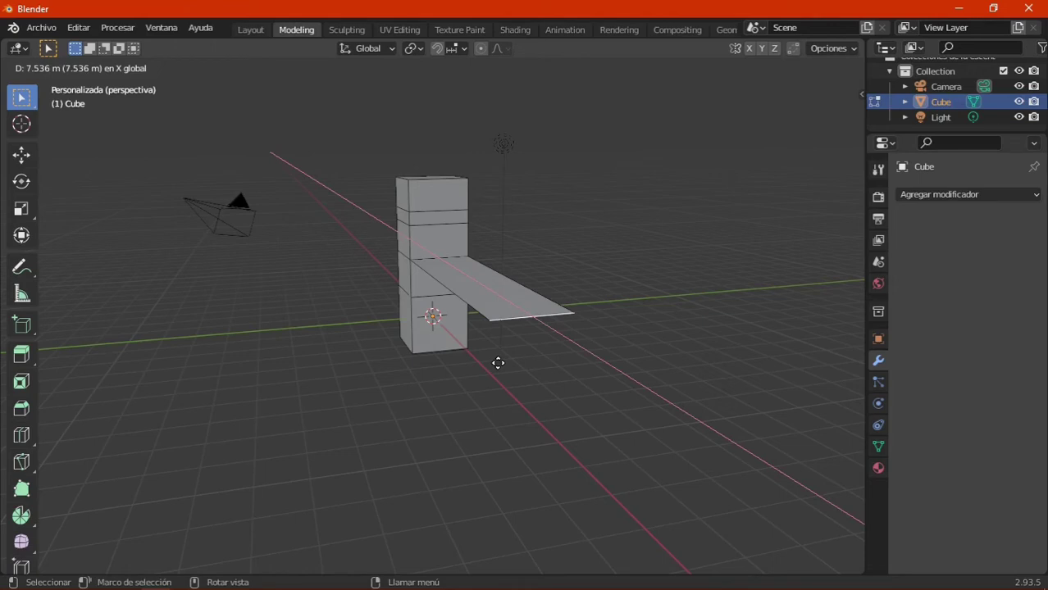
left_click(497, 364)
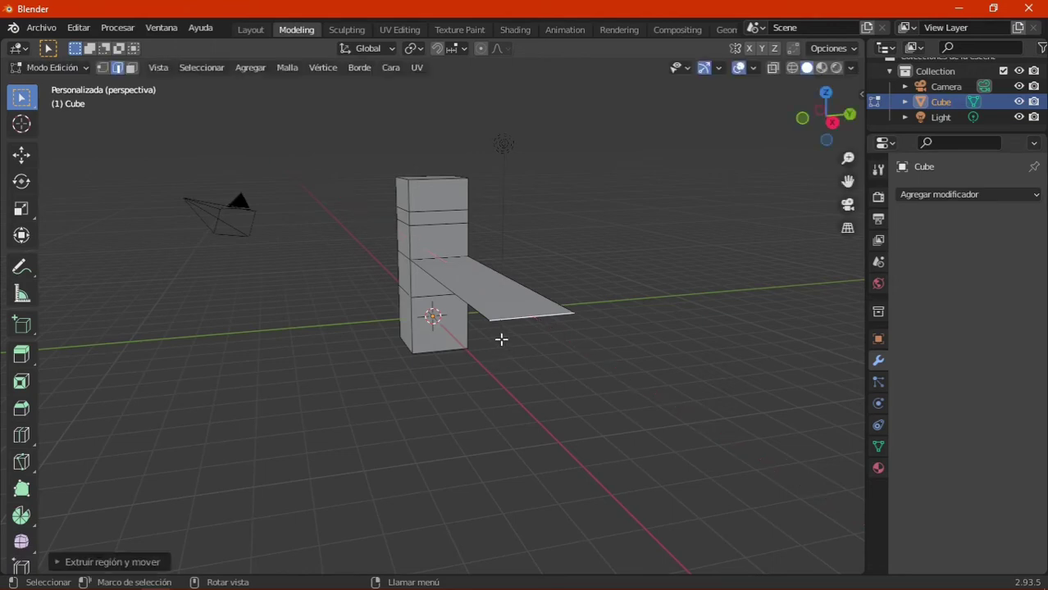
In Rendered shading, raise a wall along Z from the strip's end and add a flap on top.
key("z")
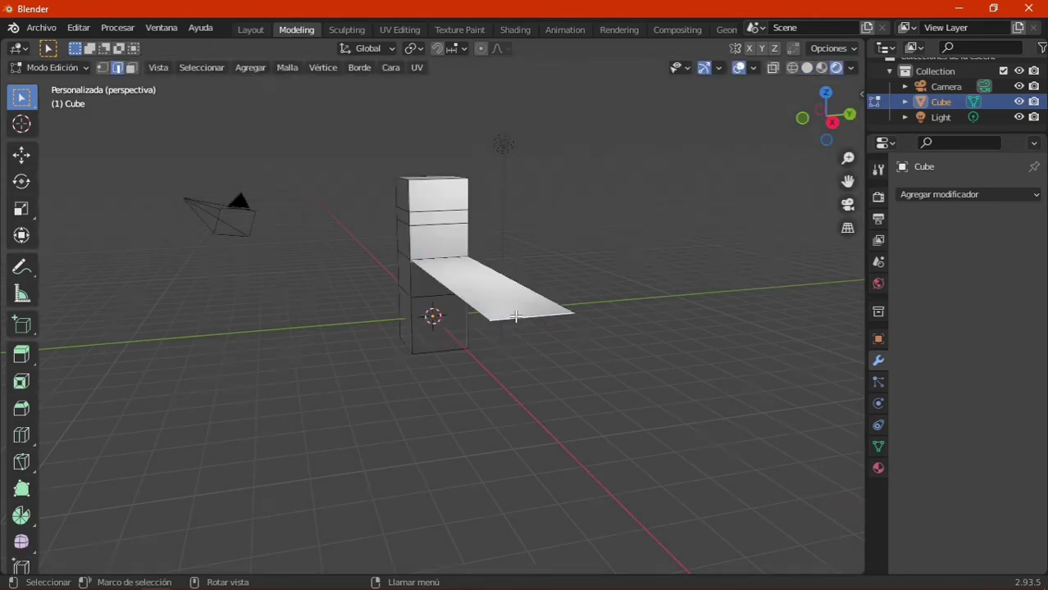
key("g")
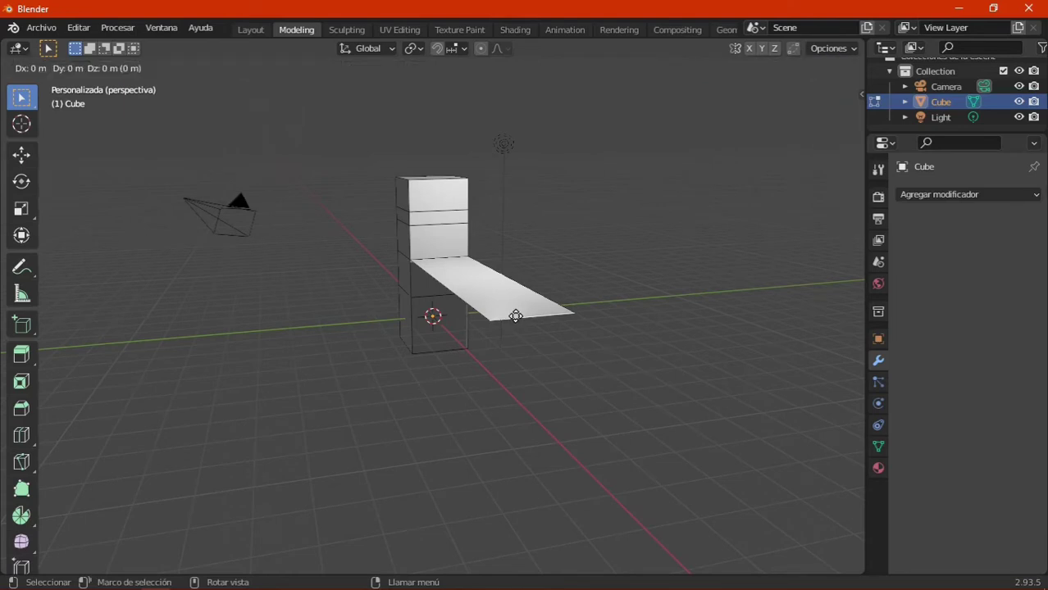
key("z")
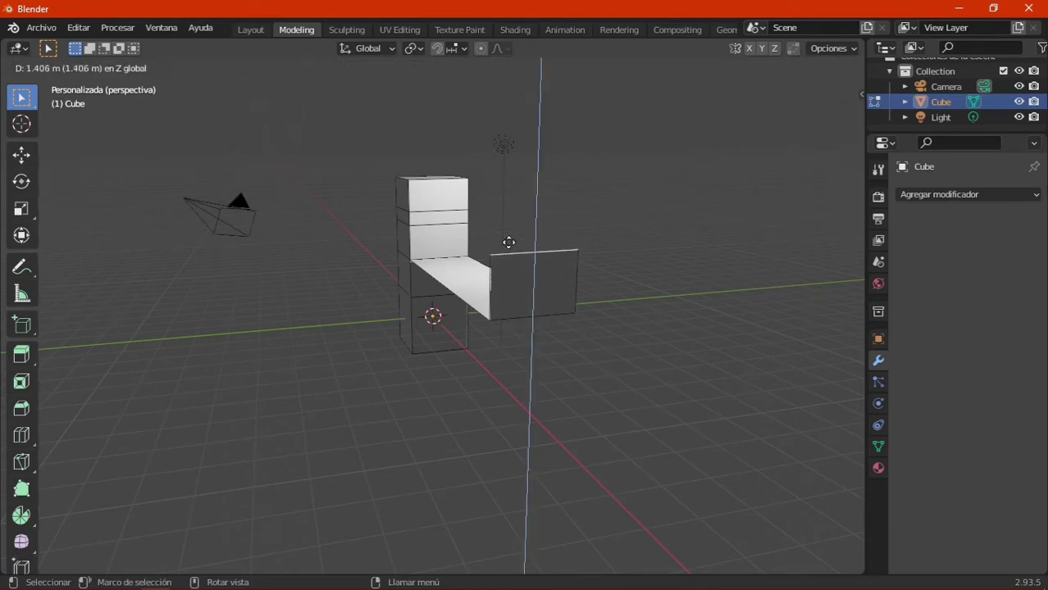
left_click(507, 184)
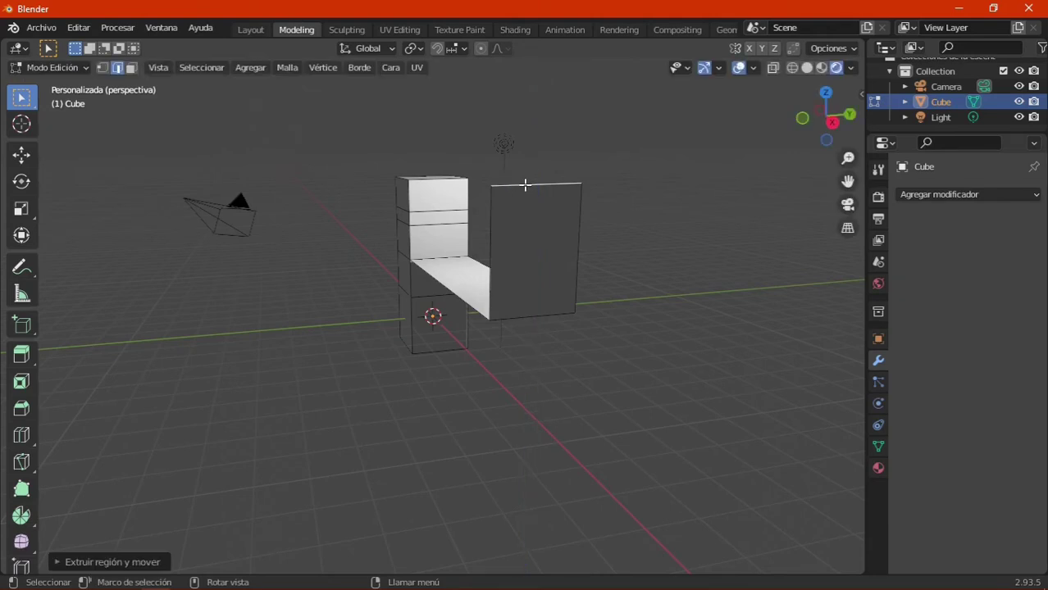
key("g")
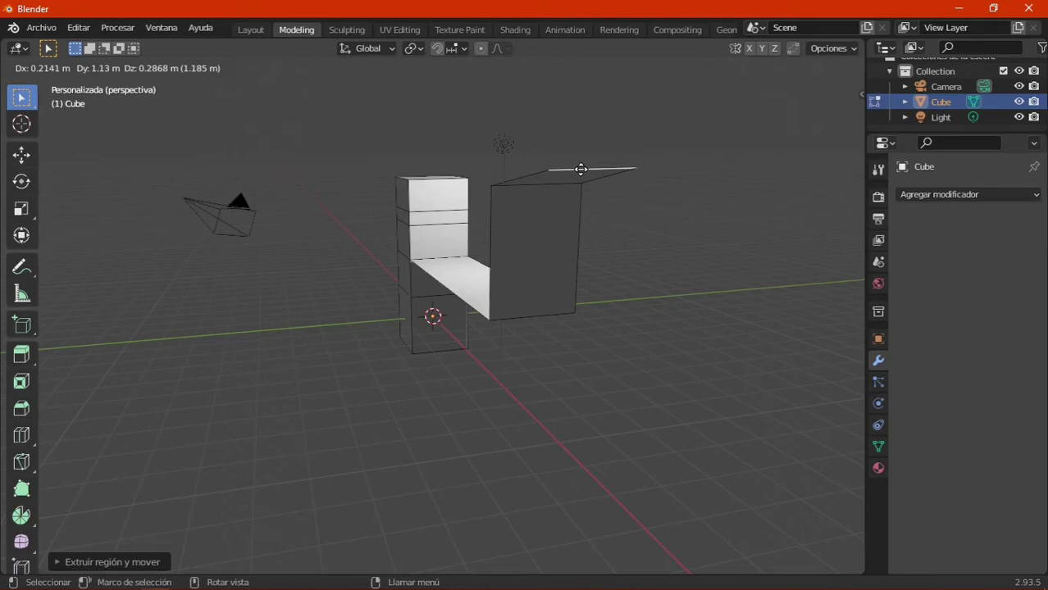
left_click(580, 169)
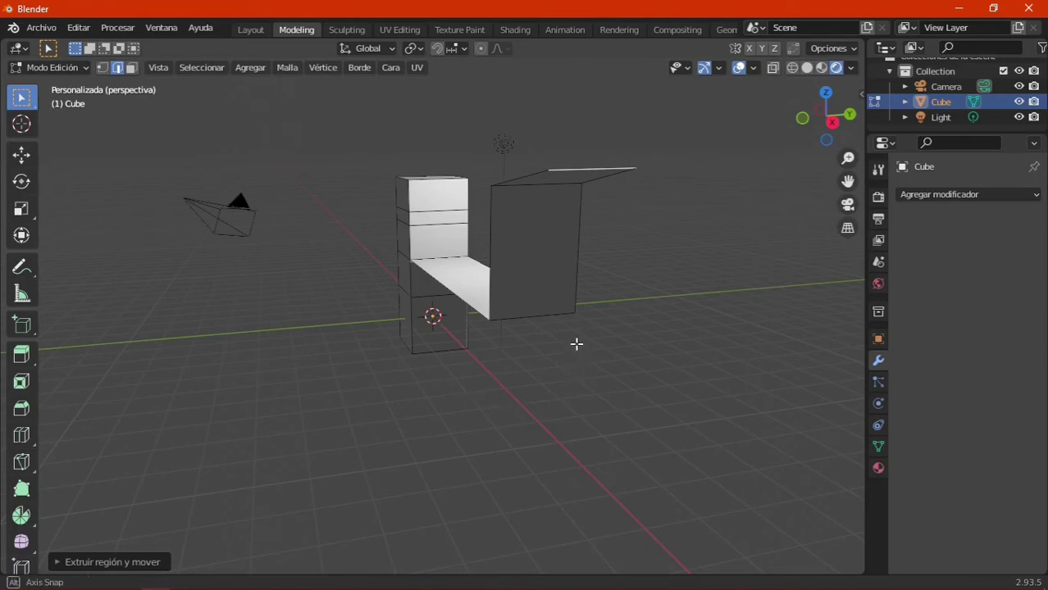
mouse_move(577, 345)
middle_mouse_down()
mouse_move(579, 415)
mouse_move(568, 403)
middle_mouse_up()
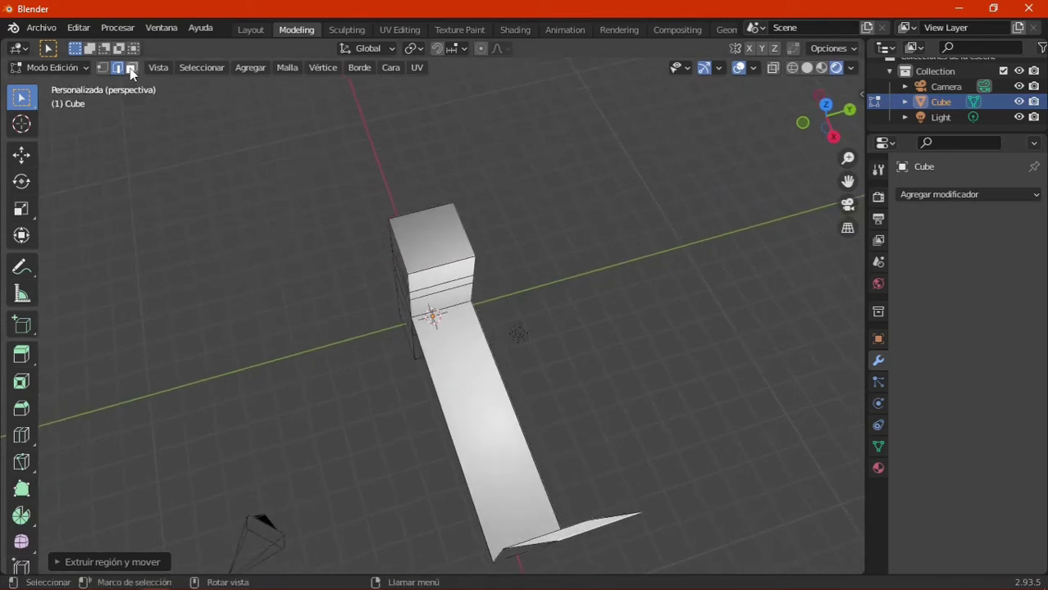
Extrude the column's top face down to about -1.51 m, then orbit to inspect the recess.
left_click(131, 69)
left_click(437, 240)
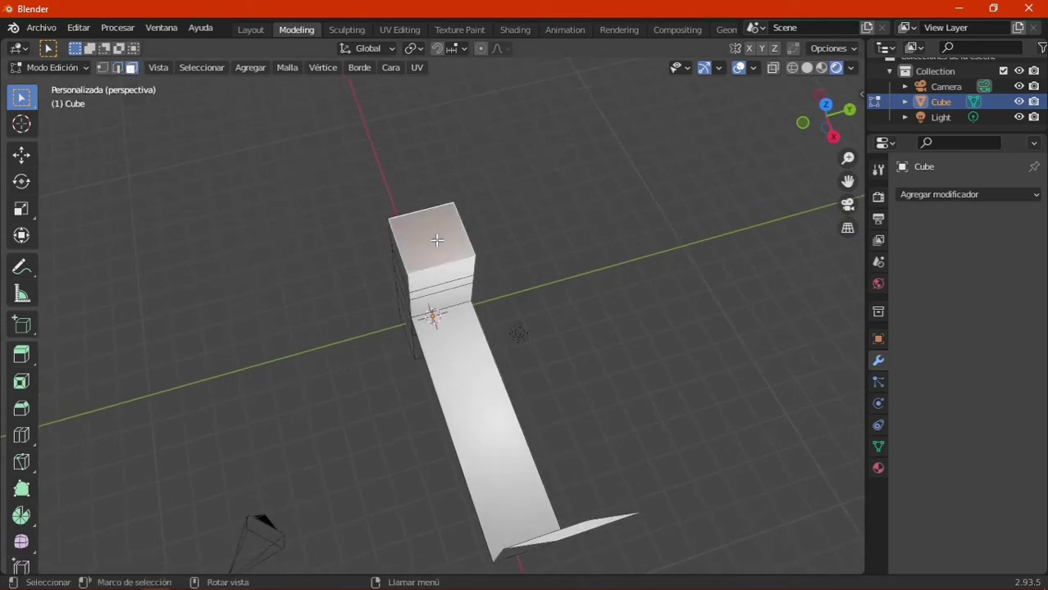
middle_click_drag(554, 269, 534, 220)
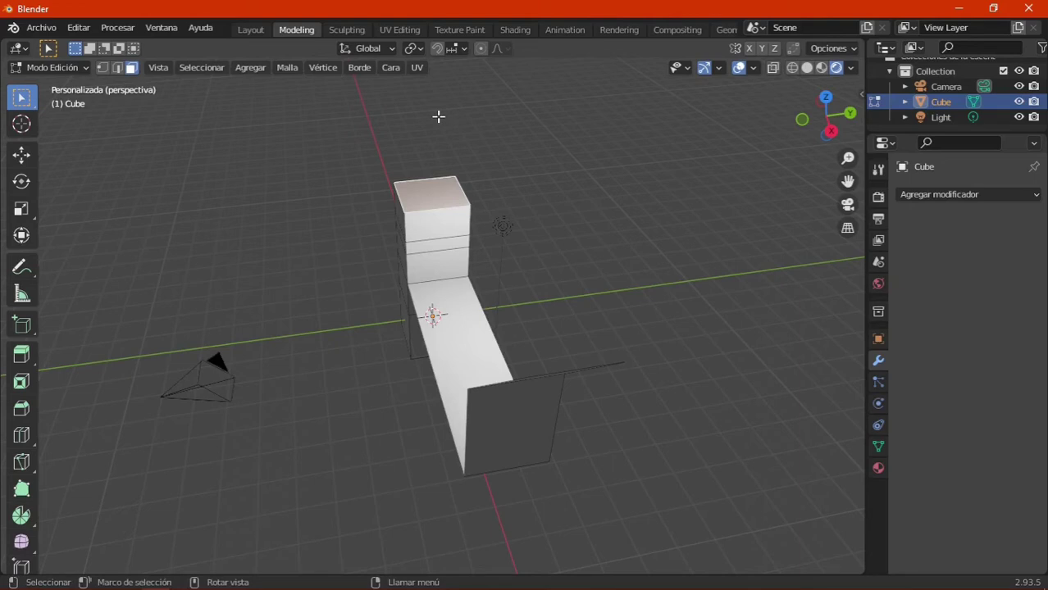
key("e")
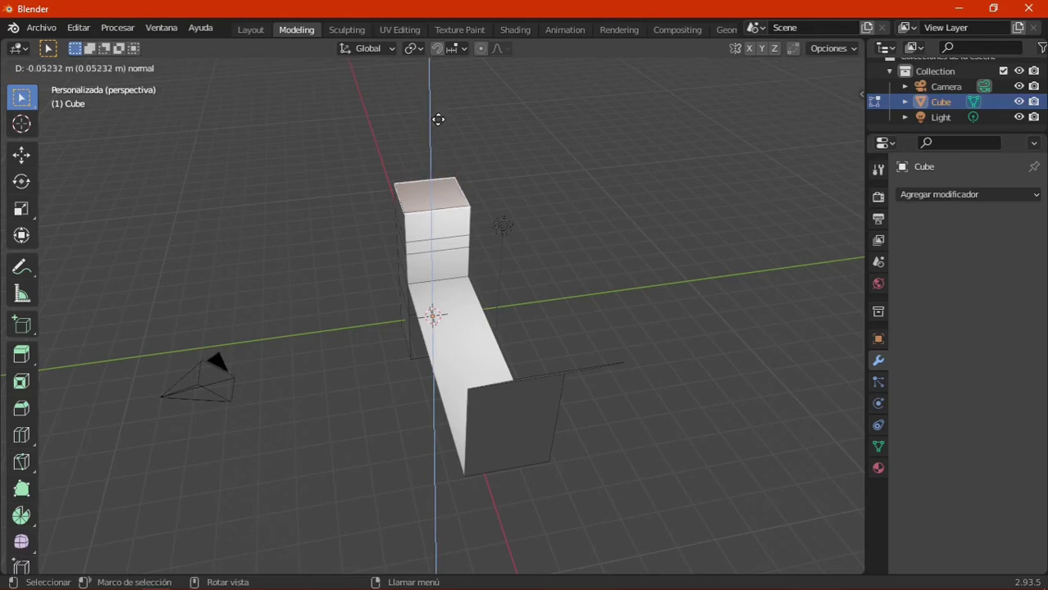
left_click(438, 174)
middle_click_drag(438, 174, 520, 267)
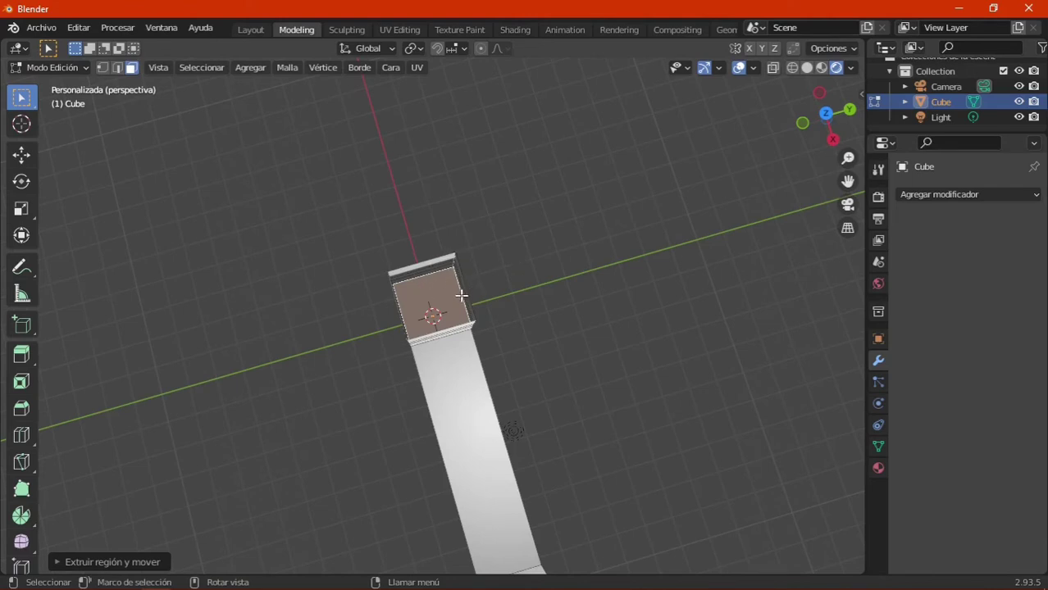
mouse_move(501, 299)
middle_mouse_down()
mouse_move(511, 210)
mouse_move(463, 267)
middle_mouse_up()
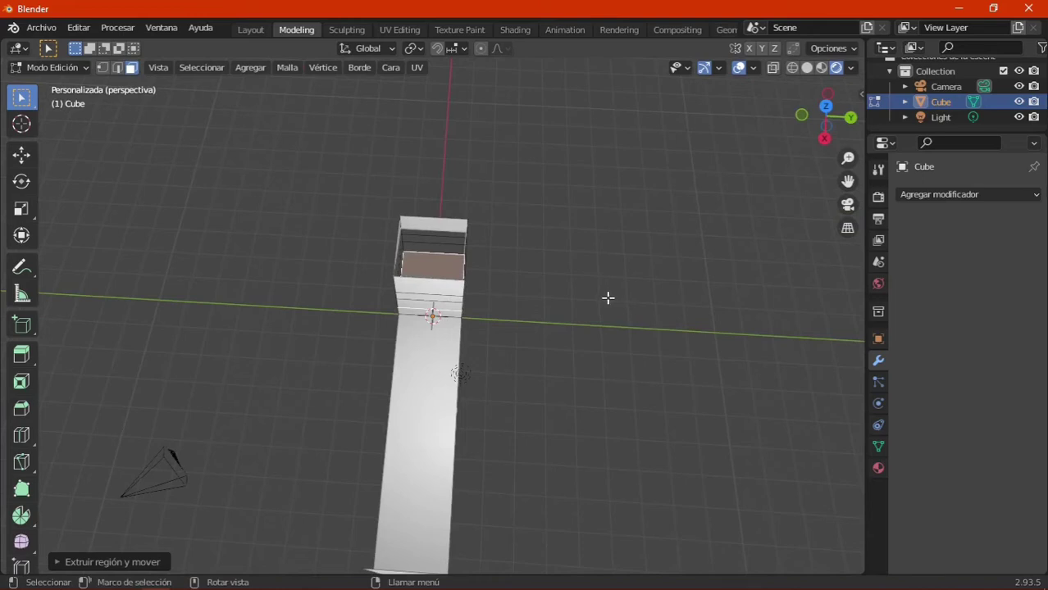
middle_click_drag(608, 298, 712, 234)
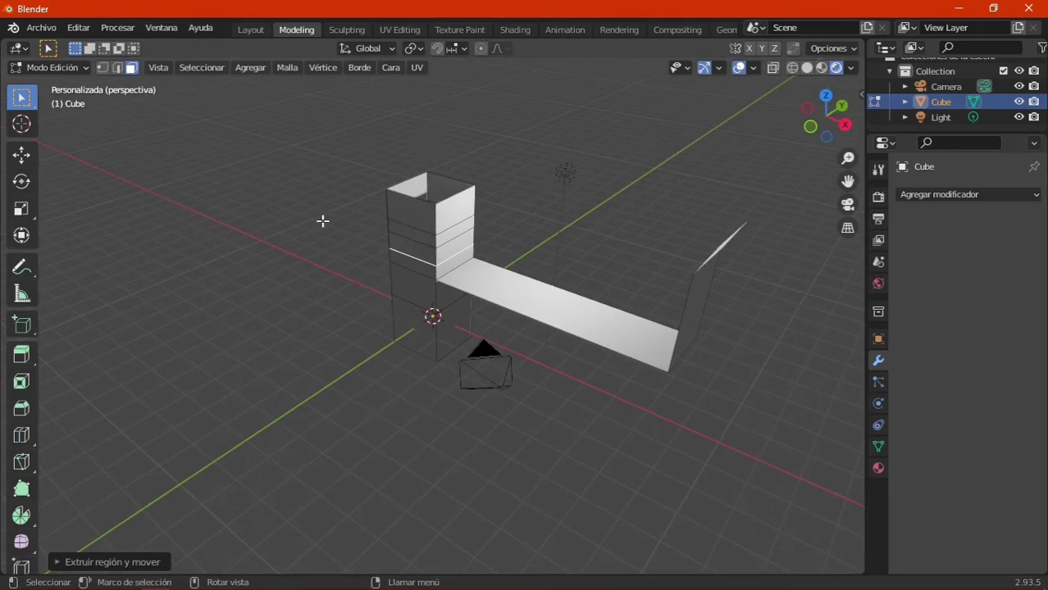
Select all geometry, delete its vertices, and add a new cube in its place.
left_click(19, 359)
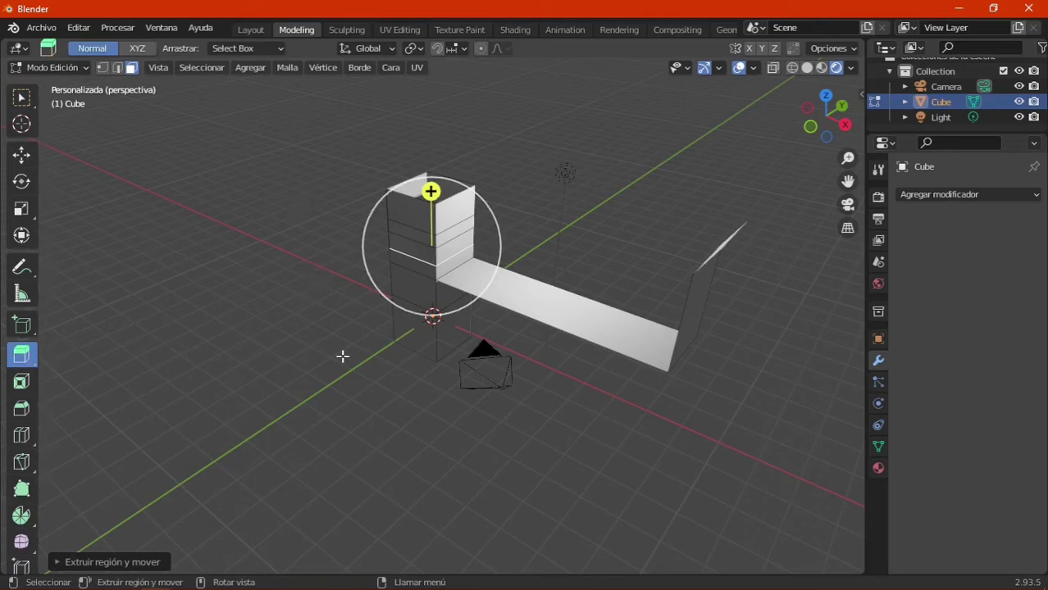
middle_click_drag(343, 356, 342, 173)
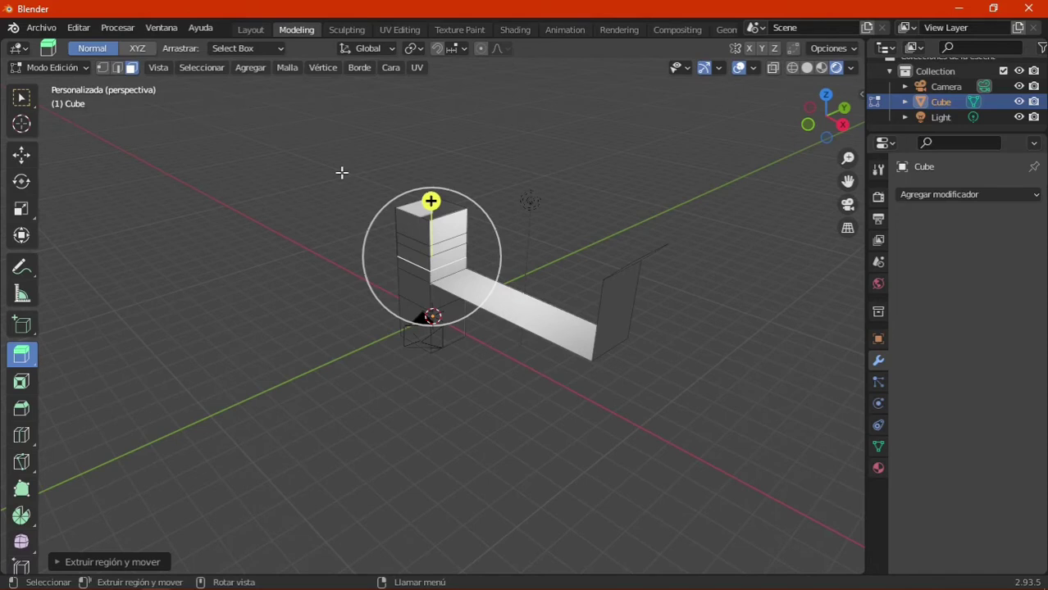
key("a")
key("x")
left_click(342, 174)
key("shift+a")
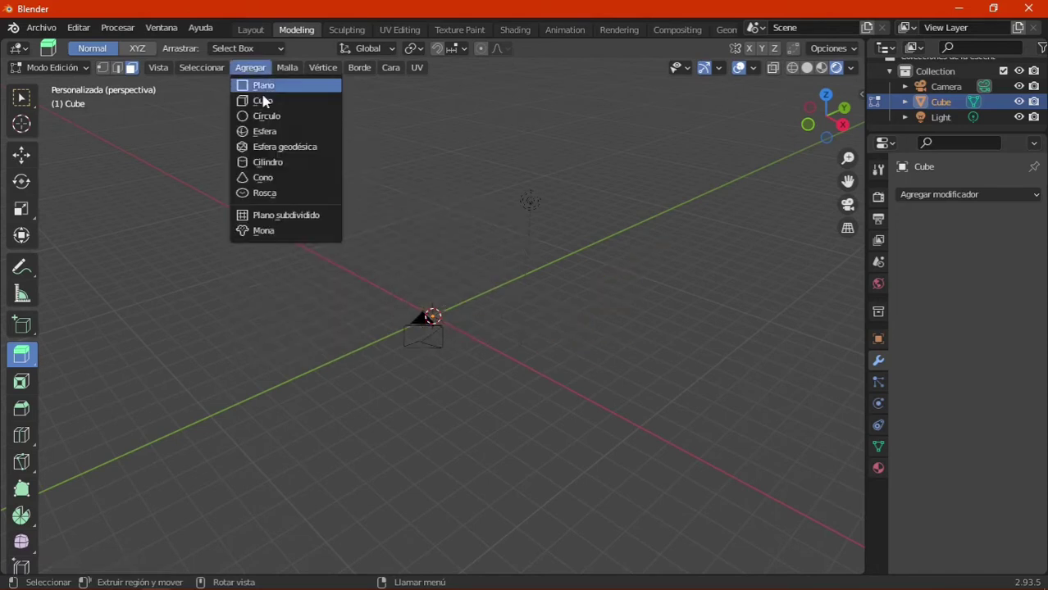
left_click(263, 101)
middle_click_drag(262, 377, 283, 400)
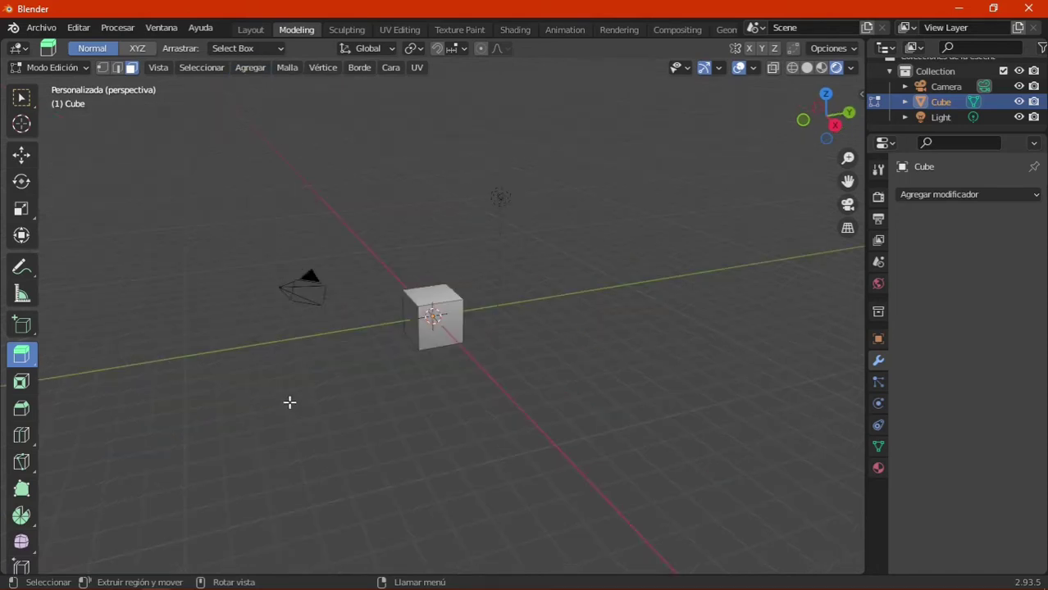
Inset the fresh cube's top face with the Inset Faces tool, then orbit and reselect the inner square.
left_click(22, 386)
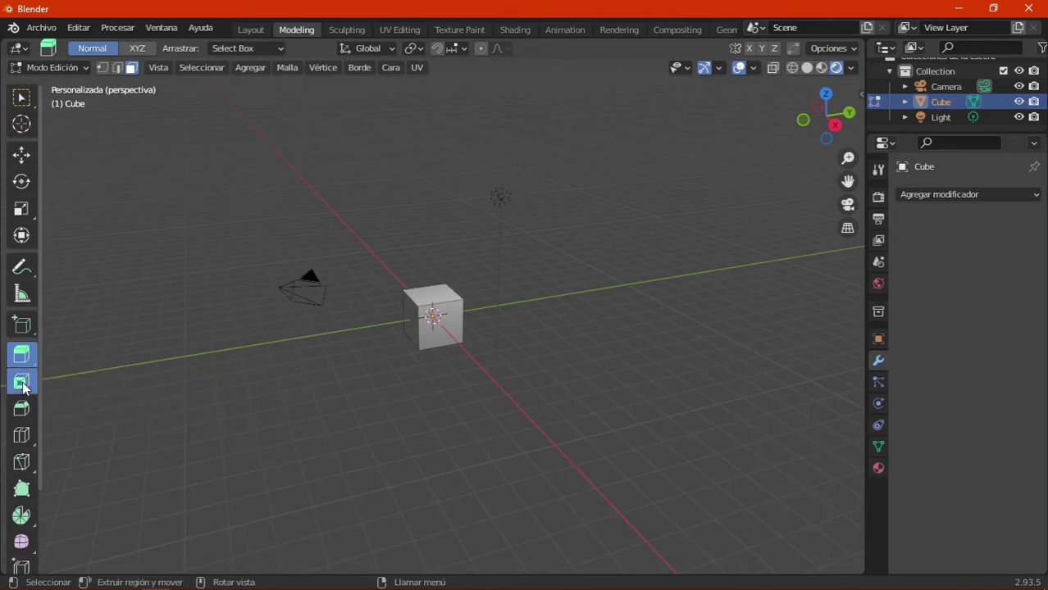
left_click(427, 294)
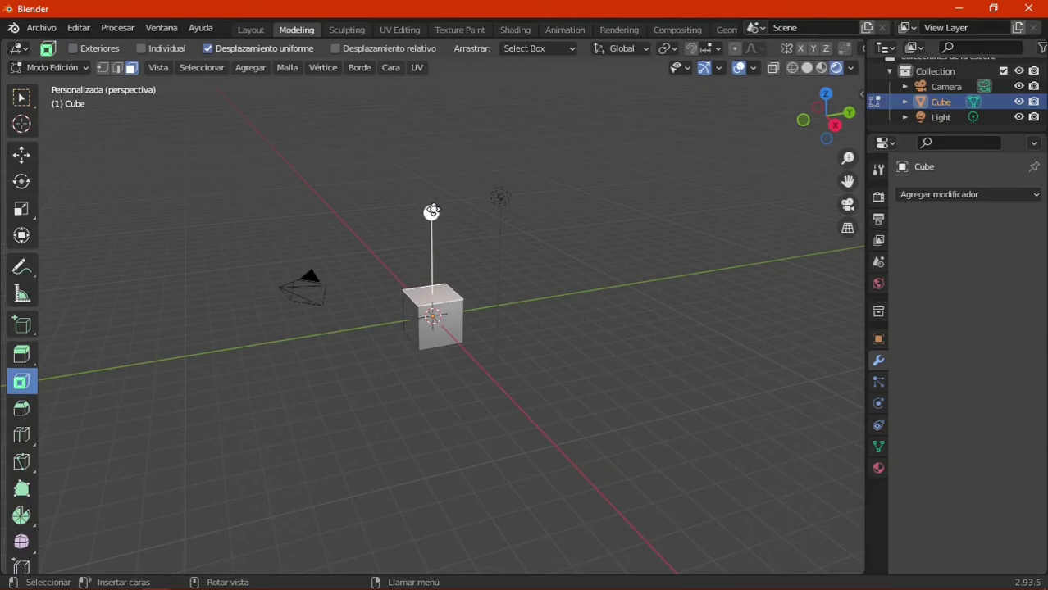
left_click_drag(432, 211, 433, 218)
mouse_move(499, 335)
middle_mouse_down()
mouse_move(472, 376)
mouse_move(470, 423)
middle_mouse_up()
scroll(472, 417, "up", 2)
scroll(473, 418, "up", 3)
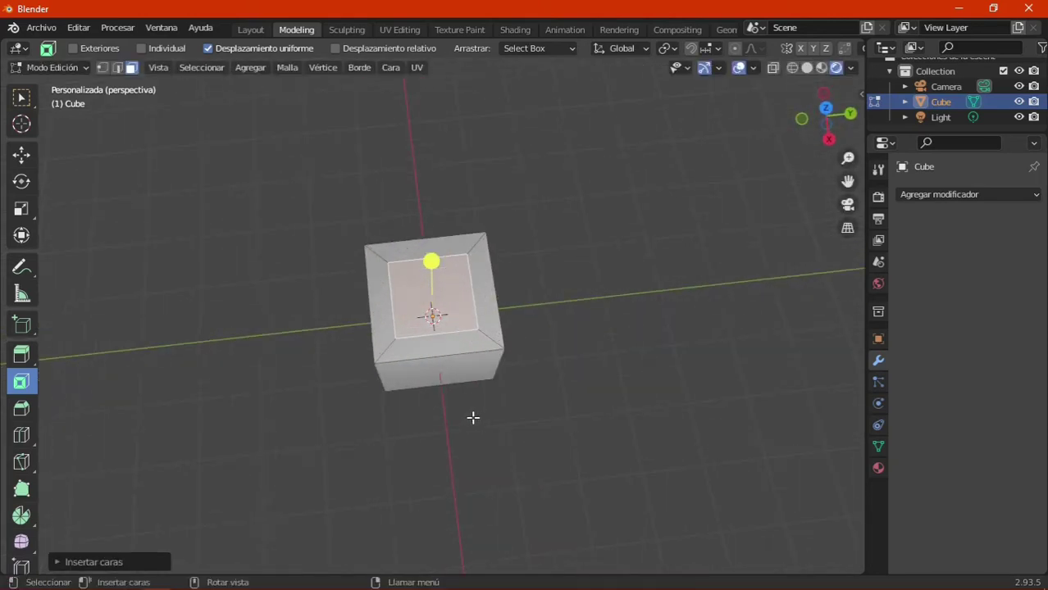
scroll(473, 418, "up", 1)
middle_click_drag(559, 396, 656, 328)
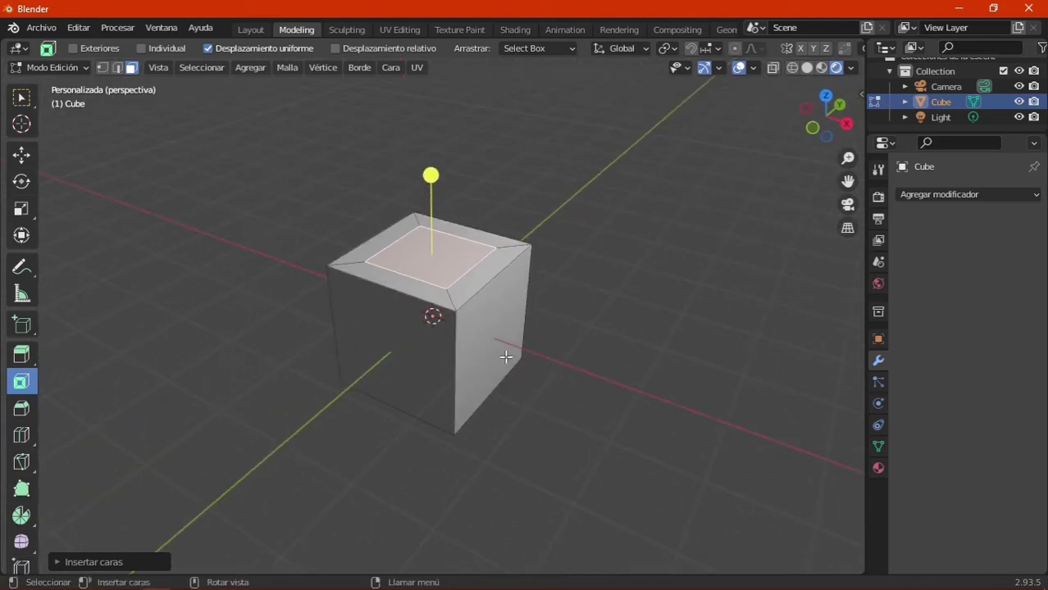
left_click(378, 303)
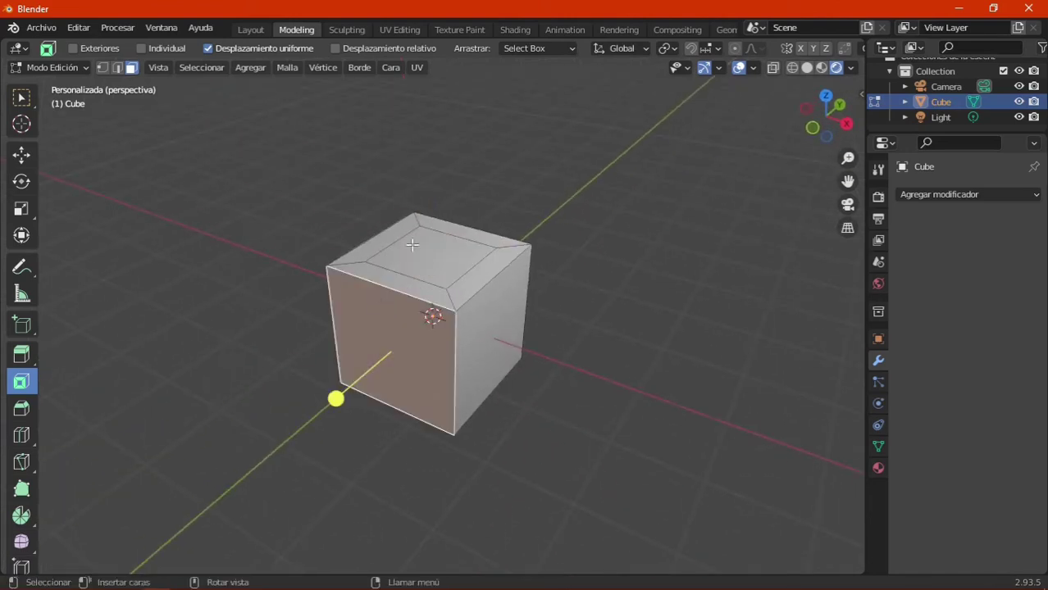
left_click(425, 245)
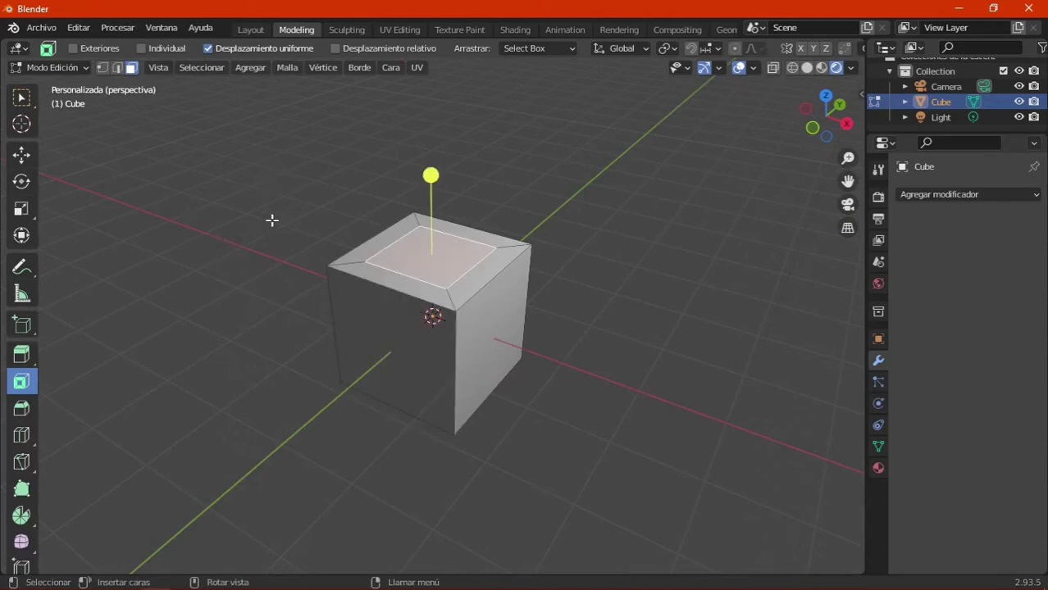
Drag the inner top square's Extrude Region handle down deep into the cube.
left_click(29, 355)
left_click_drag(432, 200, 438, 94)
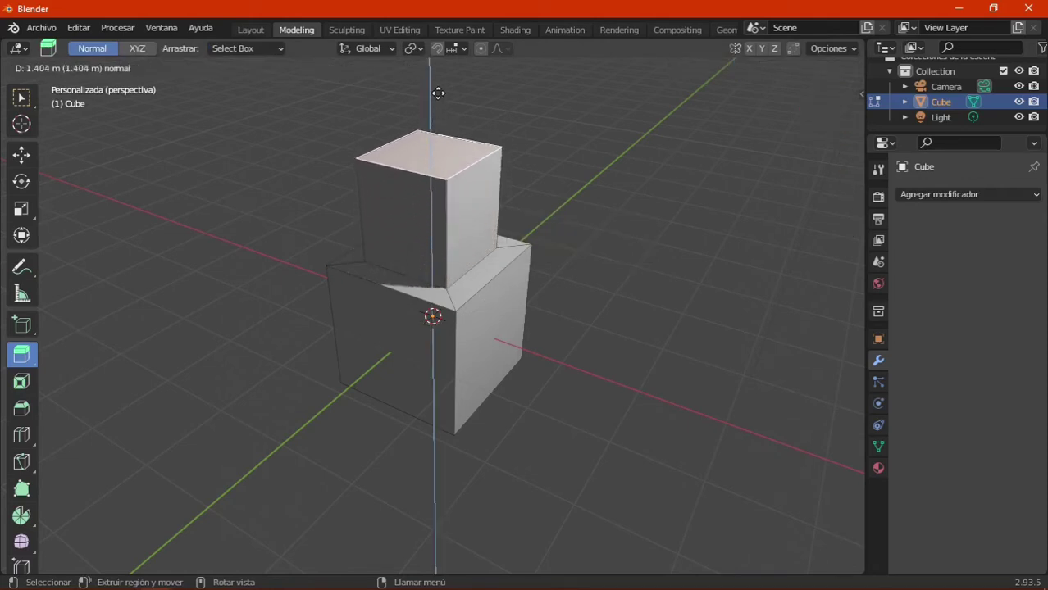
left_click_drag(438, 94, 436, 267)
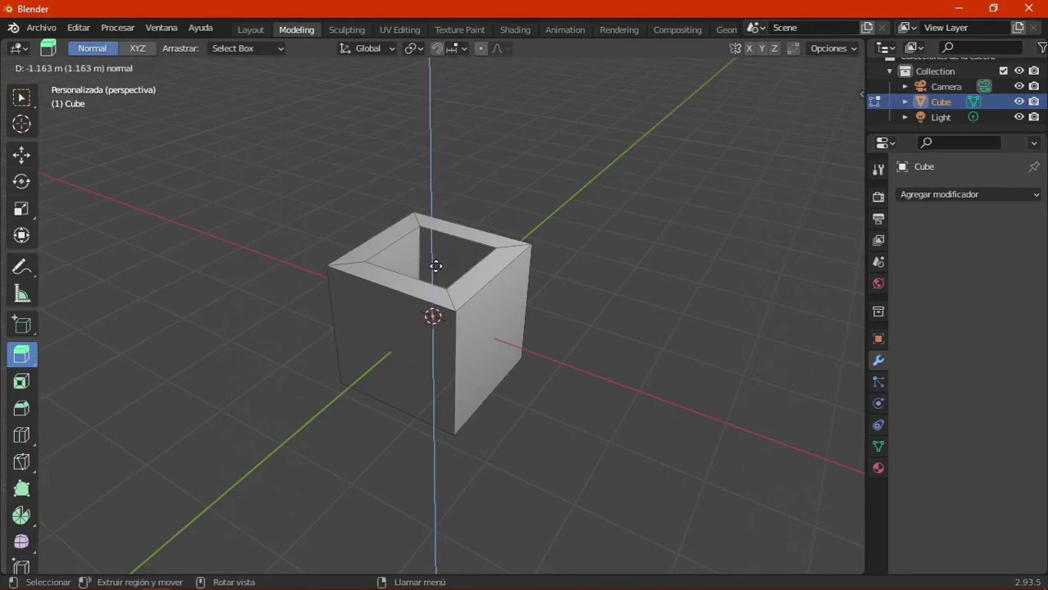
mouse_move(606, 217)
middle_mouse_down()
mouse_move(572, 281)
mouse_move(528, 161)
mouse_move(462, 395)
mouse_move(564, 330)
mouse_move(571, 238)
mouse_move(601, 225)
mouse_move(678, 257)
mouse_move(636, 266)
mouse_move(571, 306)
mouse_move(529, 311)
mouse_move(582, 307)
mouse_move(598, 244)
middle_mouse_up()
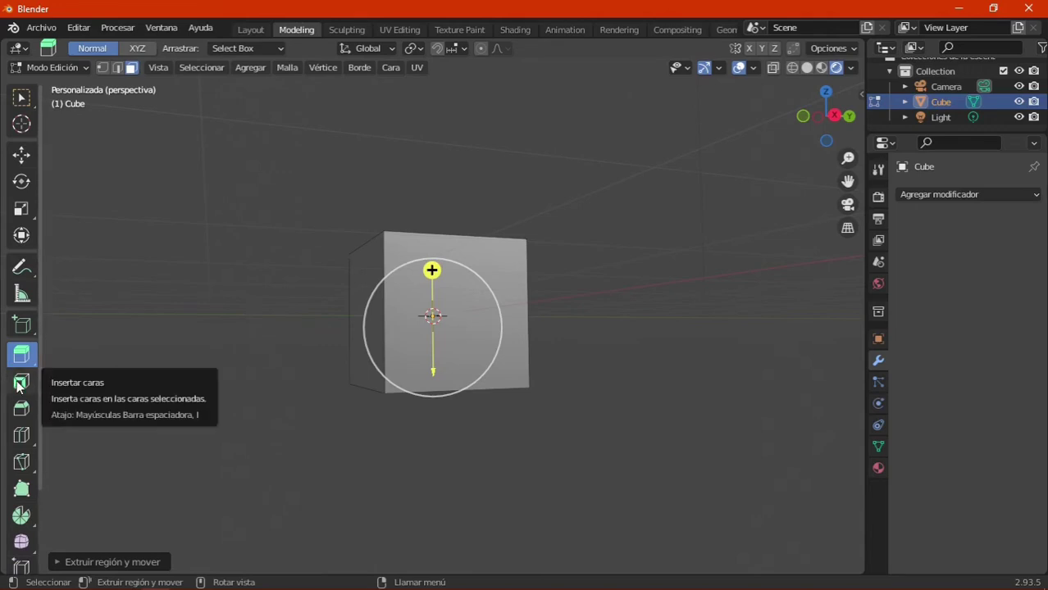
Inset the cube's front face so a smaller square is framed inside it.
left_click(463, 316)
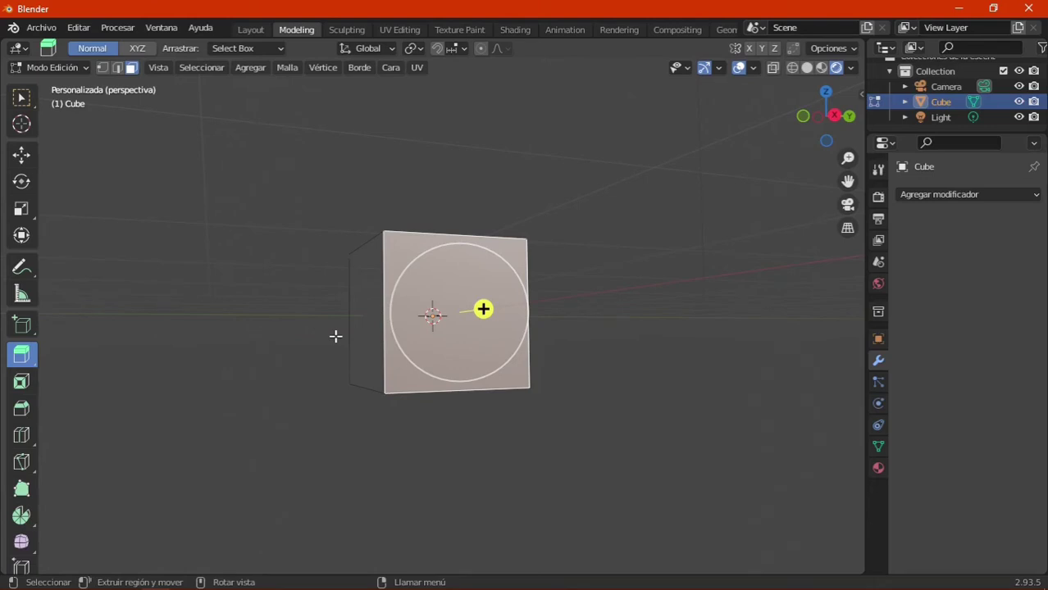
key("i")
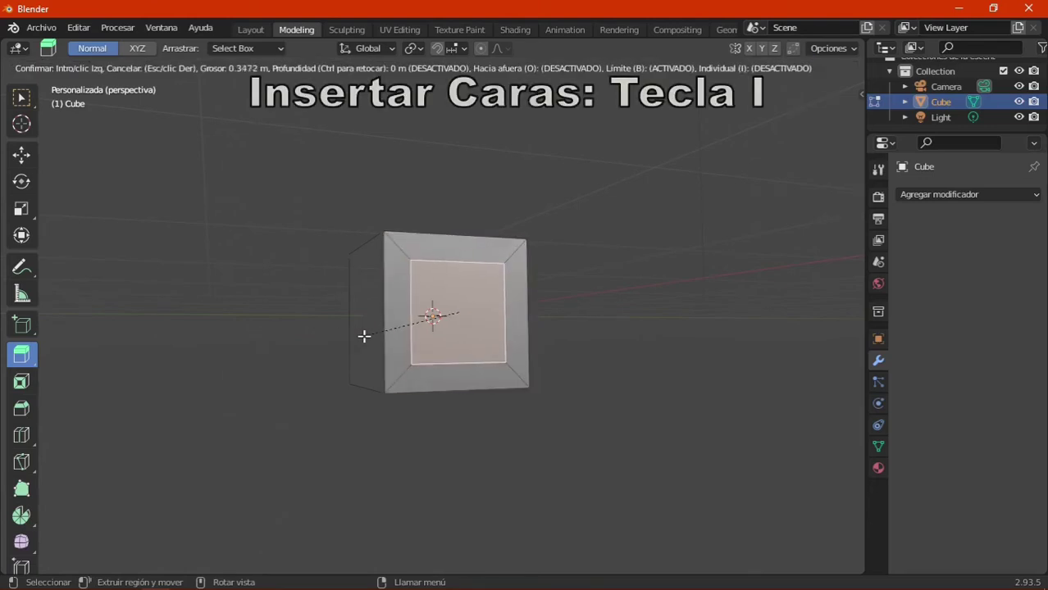
left_click(363, 336)
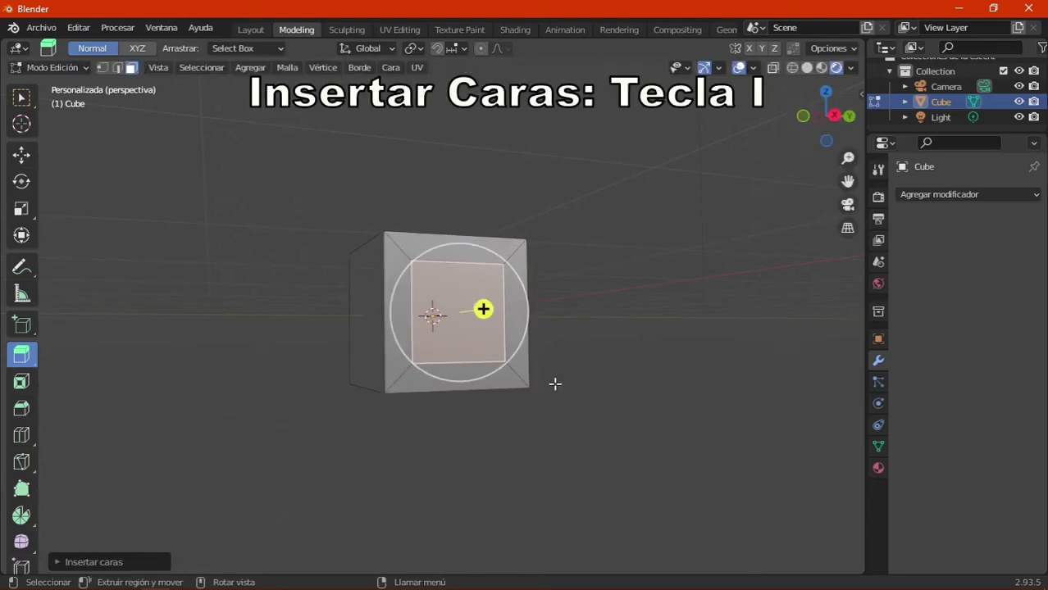
mouse_move(555, 384)
middle_mouse_down()
mouse_move(595, 323)
mouse_move(641, 311)
mouse_move(664, 339)
mouse_move(664, 393)
mouse_move(466, 408)
mouse_move(763, 446)
middle_mouse_up()
Clear the selection and select a top corner vertex in Vertex select mode.
left_click(652, 454)
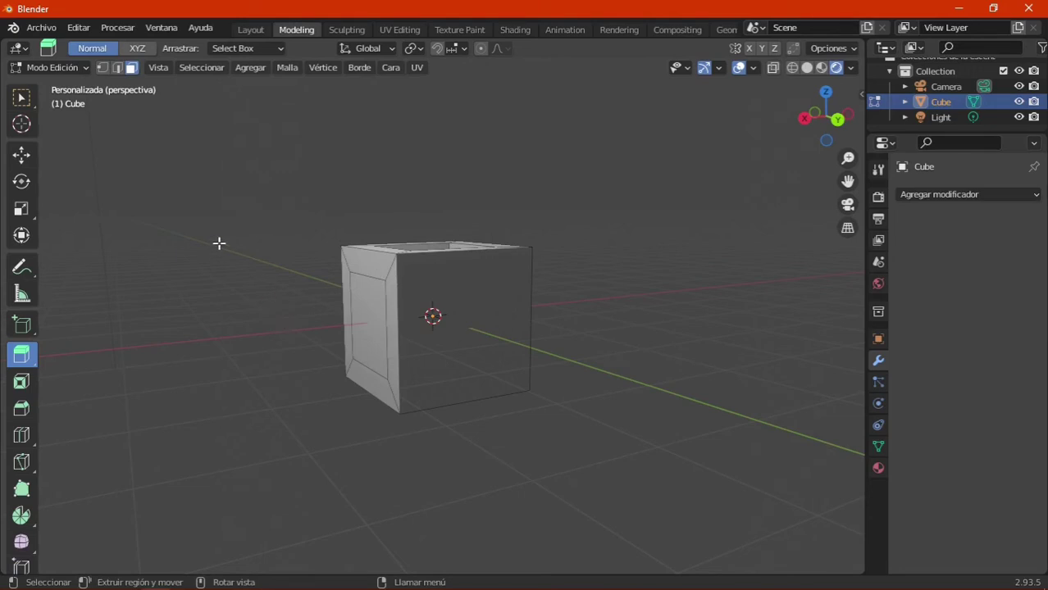
left_click(101, 66)
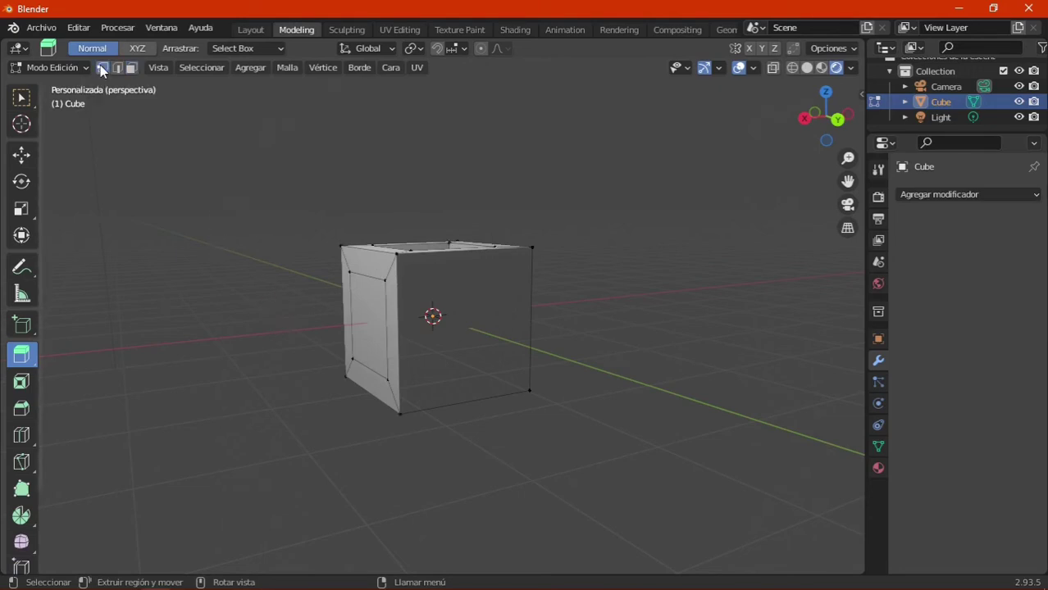
left_click(396, 254)
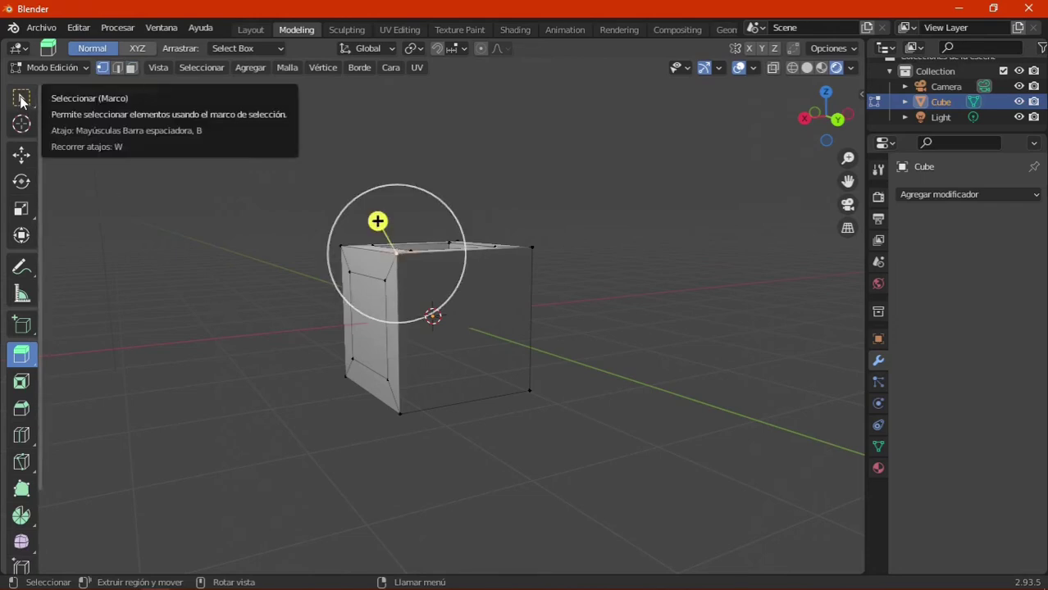
With the Select Box tool active, rip the top corner vertex and place it away from the cube.
left_click(23, 101)
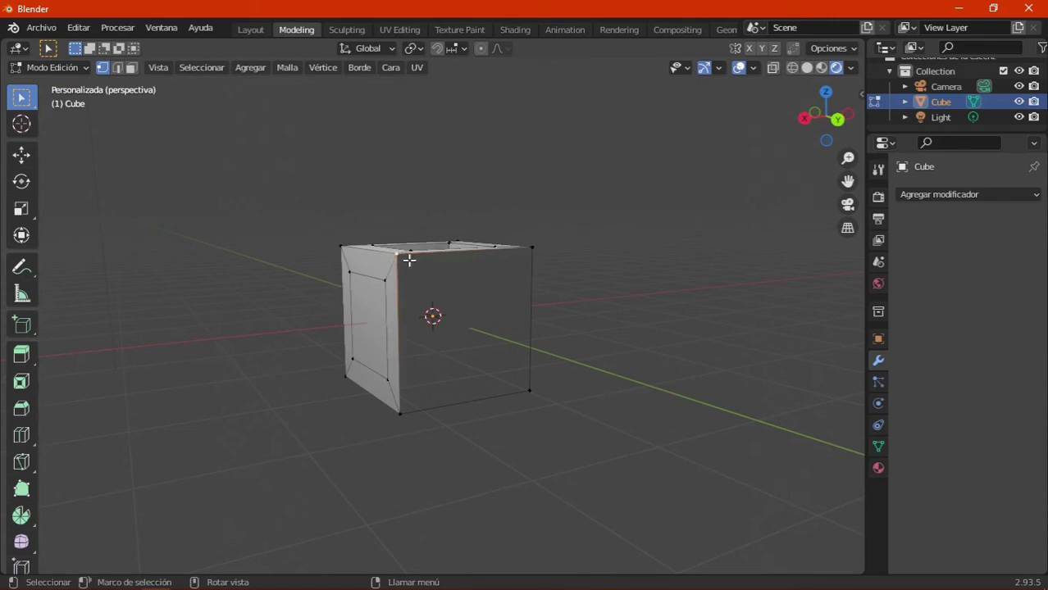
key("g")
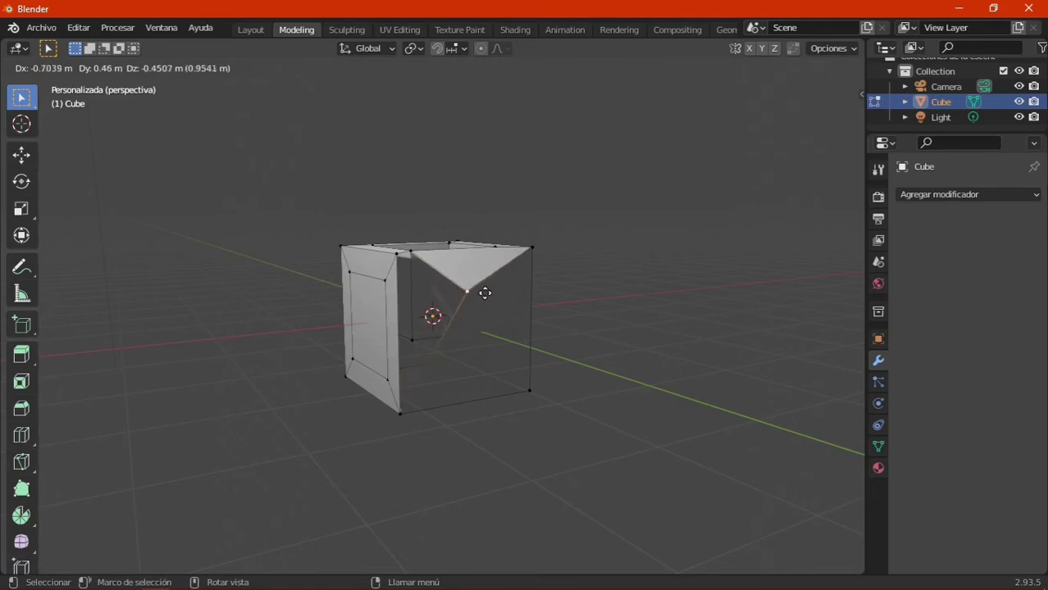
left_click(513, 278)
mouse_move(595, 347)
middle_mouse_down()
mouse_move(699, 342)
mouse_move(702, 314)
mouse_move(645, 327)
middle_mouse_up()
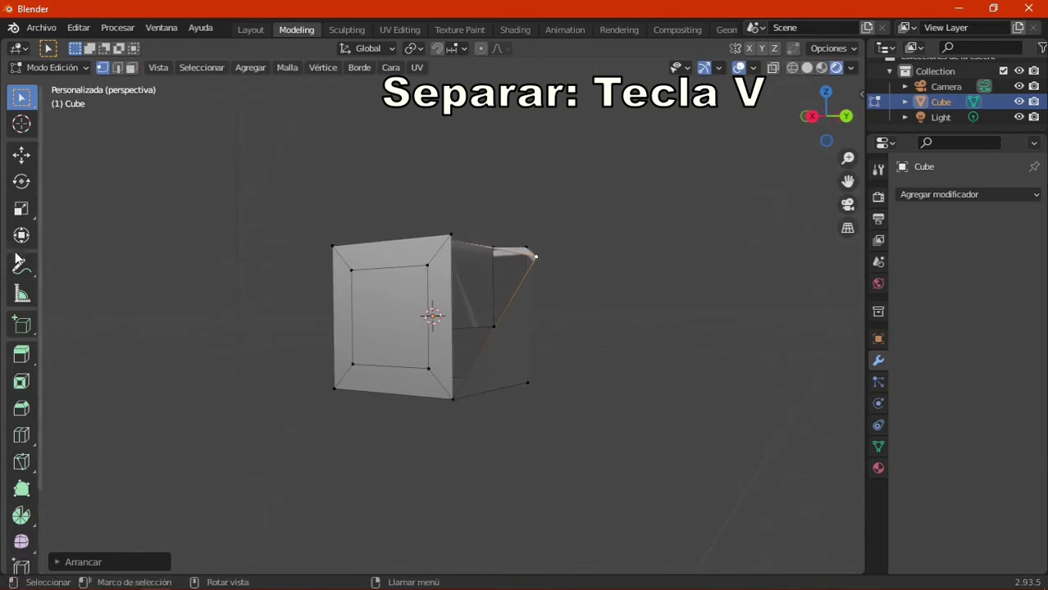
scroll(22, 305, "down", 3)
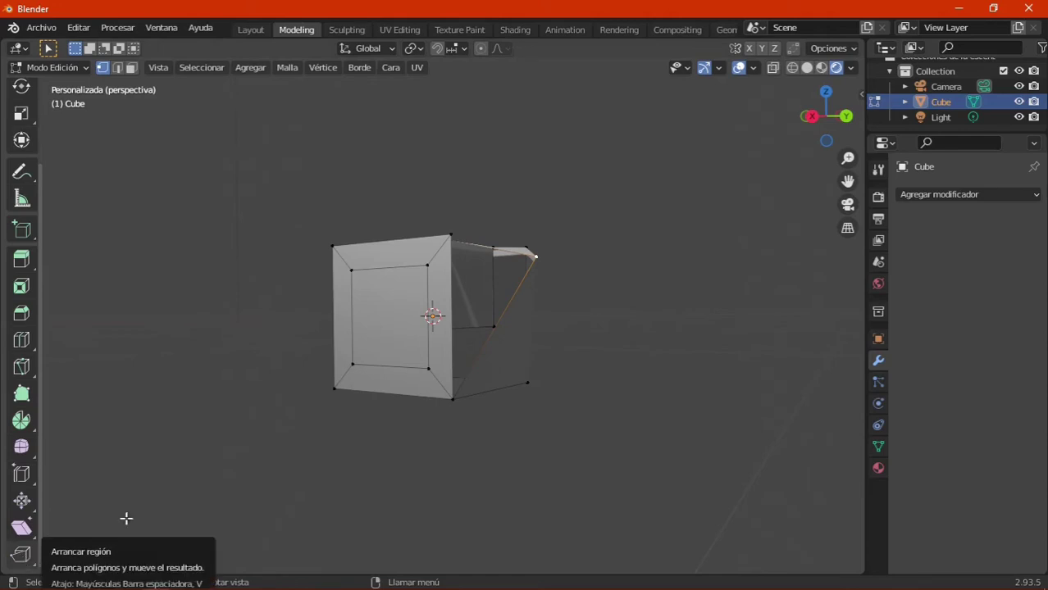
Rip the cube's lower-left corner vertex with the Rip Region tool and pull it away.
left_click(331, 400)
key("ctrl+z")
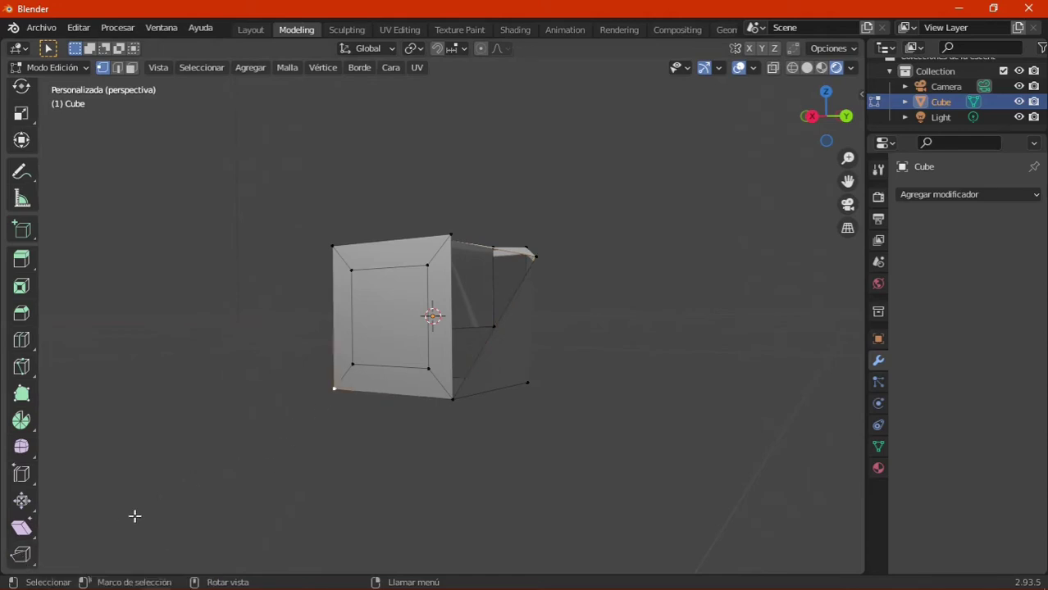
left_click(21, 556)
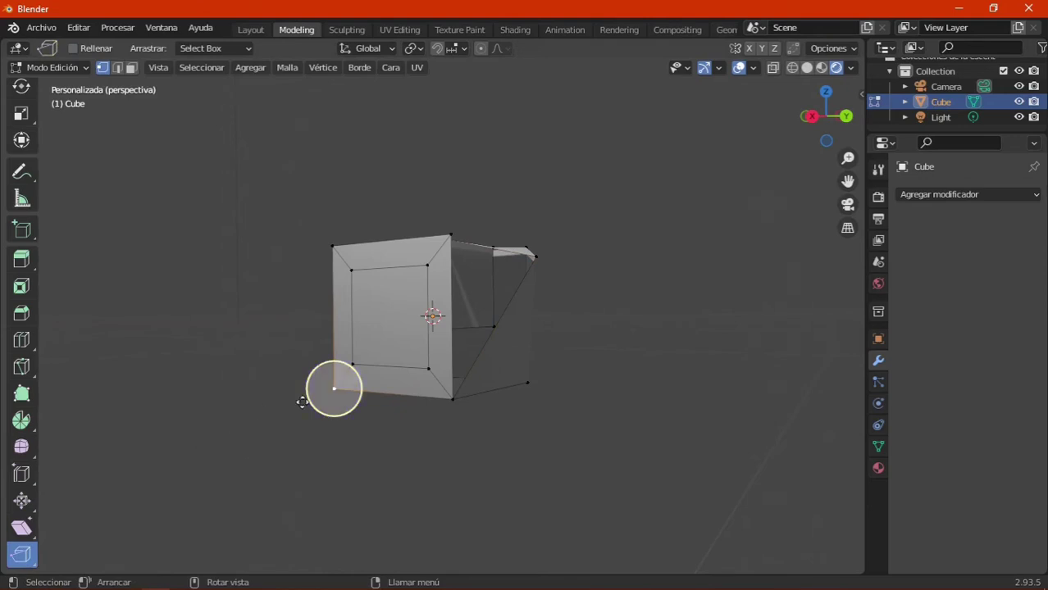
left_click_drag(342, 389, 384, 410)
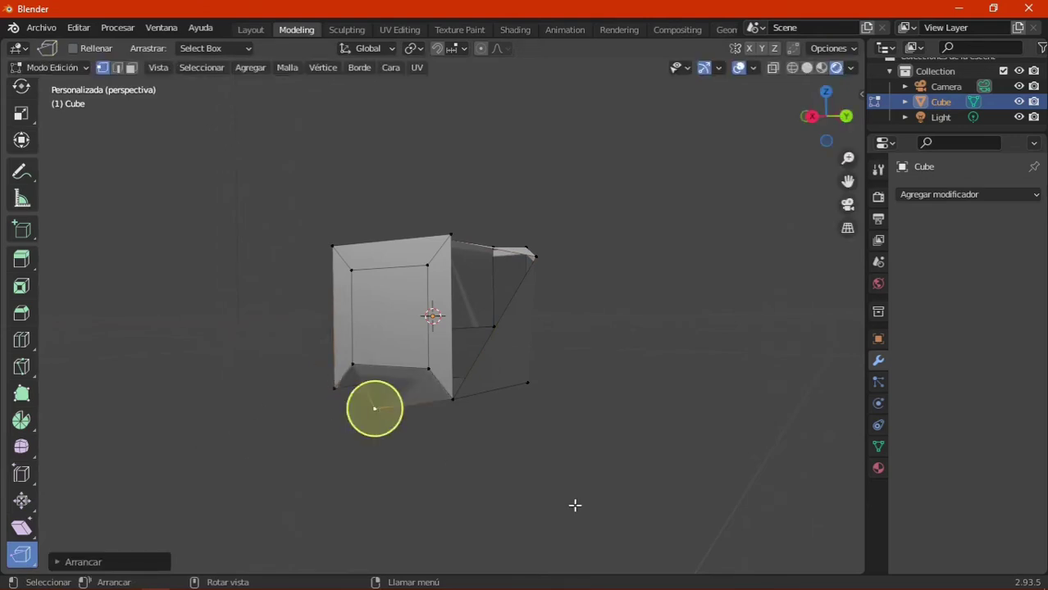
mouse_move(559, 461)
middle_mouse_down()
mouse_move(638, 316)
mouse_move(543, 496)
mouse_move(597, 437)
middle_mouse_up()
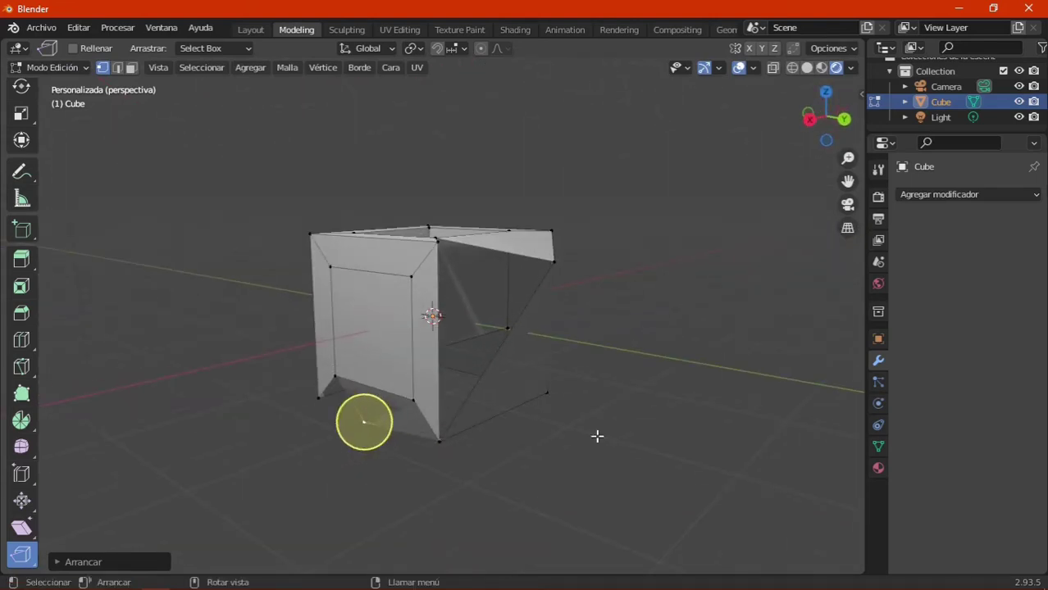
In Edge select mode, rip an edge on the cube's front face and move it.
left_click(118, 67)
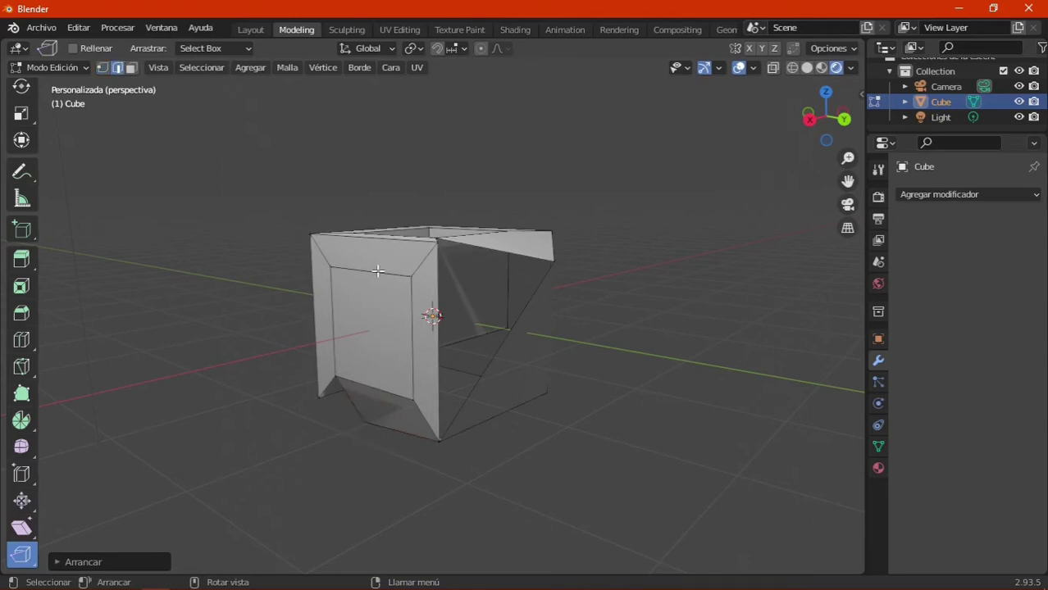
left_click(377, 270)
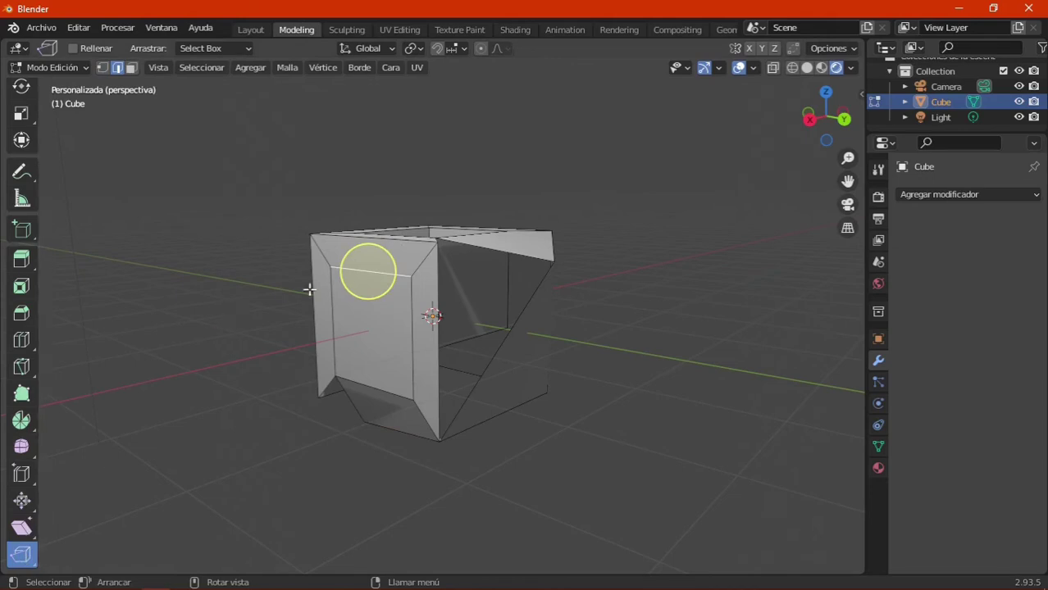
mouse_move(376, 276)
left_mouse_down()
mouse_move(400, 257)
mouse_move(394, 250)
left_mouse_up()
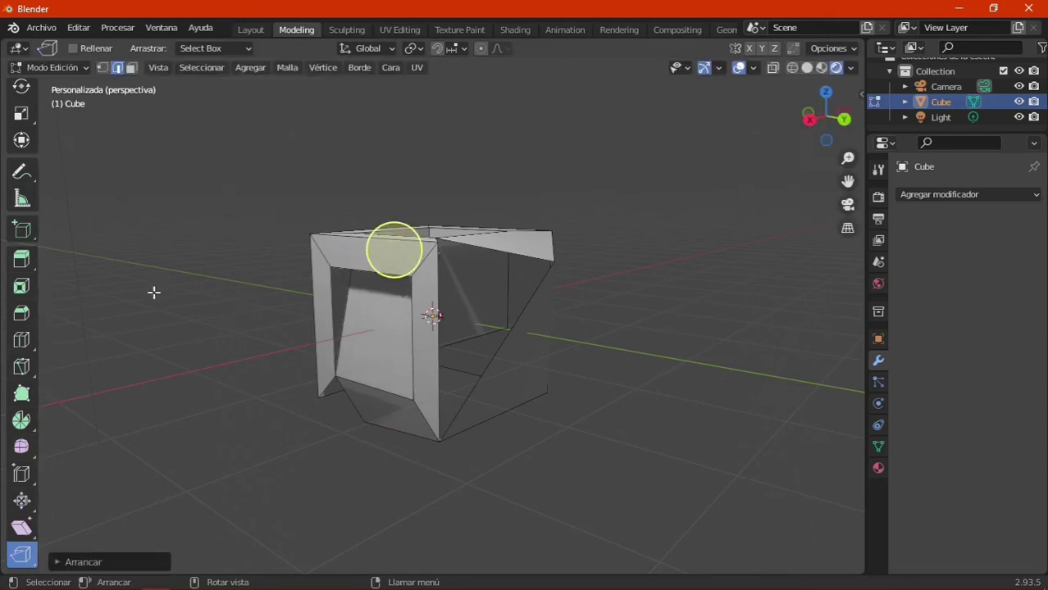
mouse_move(258, 328)
middle_mouse_down()
mouse_move(347, 203)
mouse_move(235, 354)
mouse_move(176, 359)
mouse_move(335, 355)
middle_mouse_up()
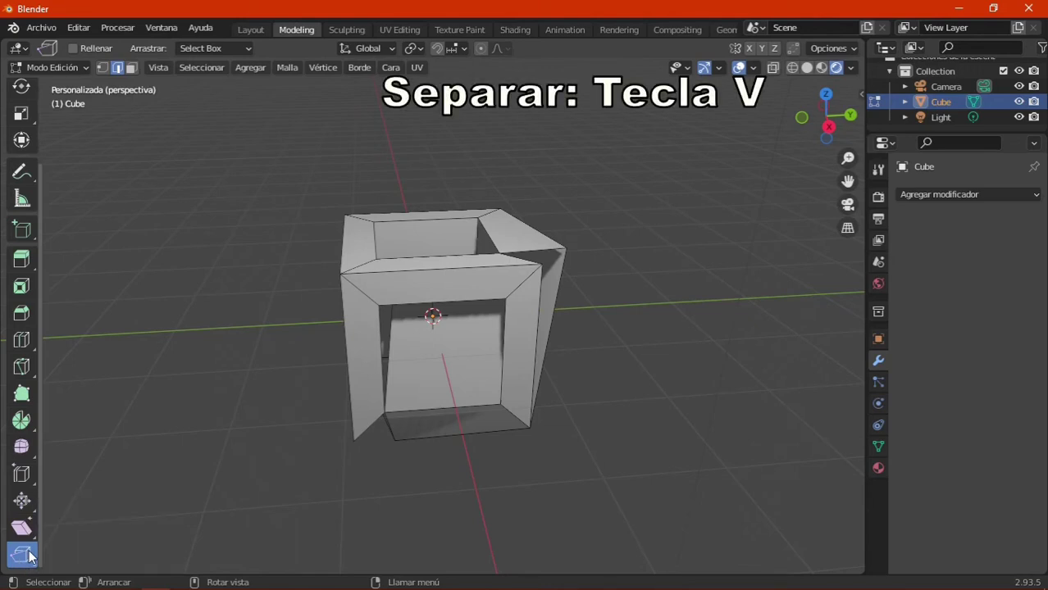
left_click(78, 29)
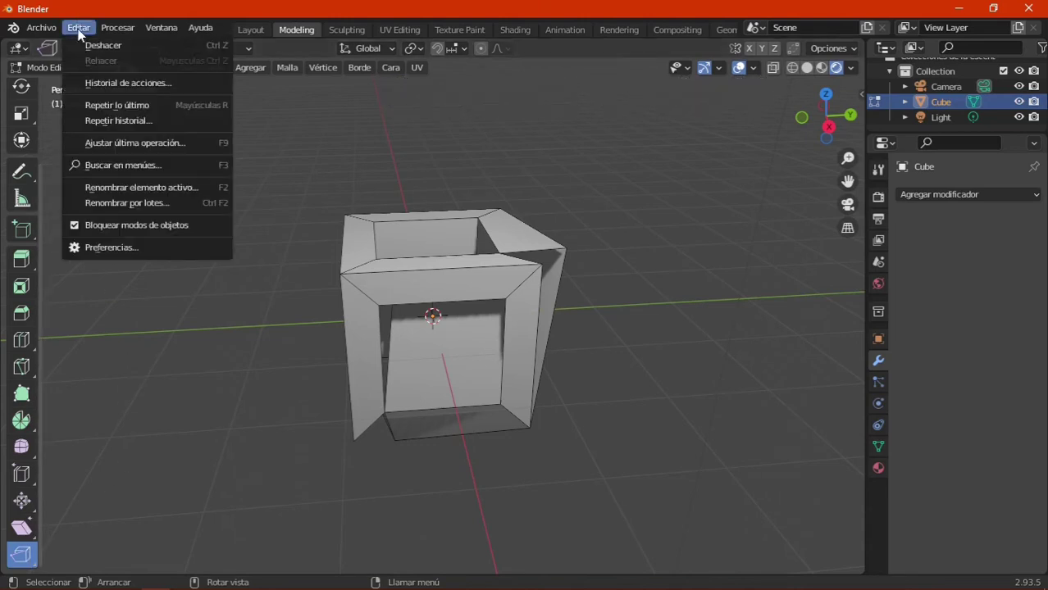
left_click(123, 248)
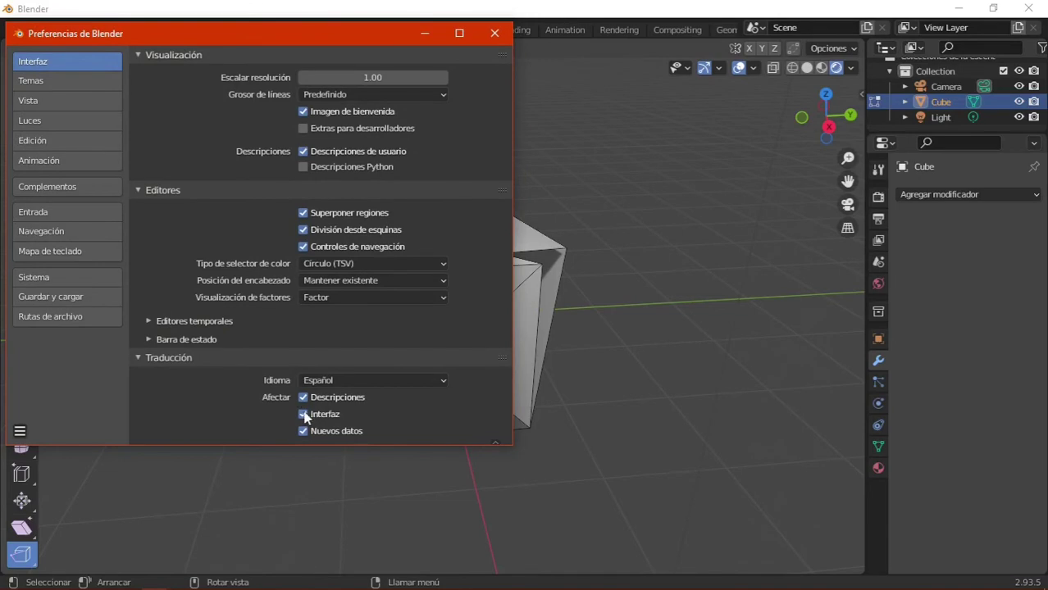
mouse_move(304, 419)
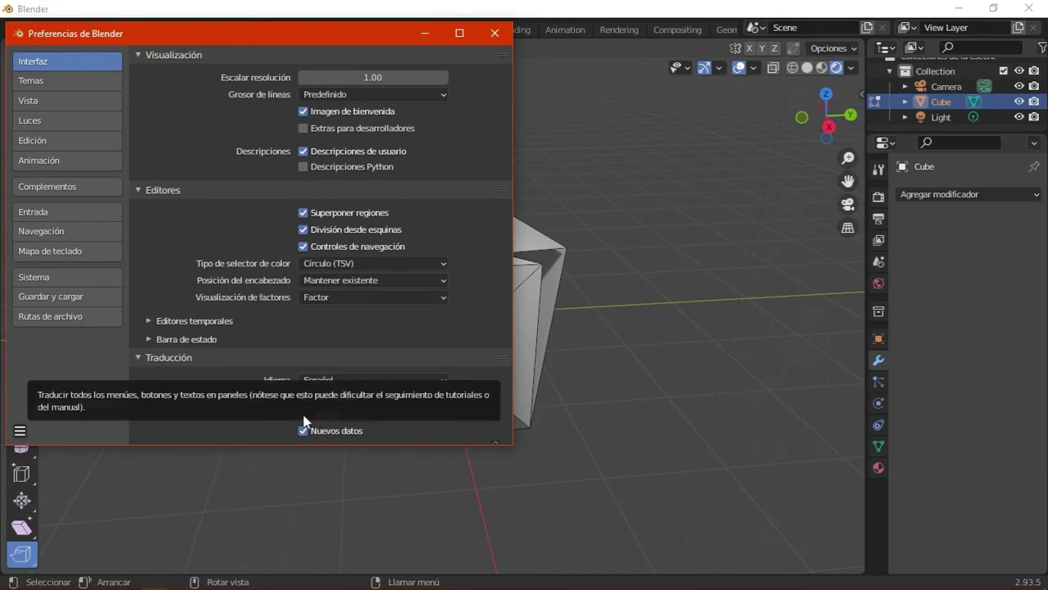
left_click(303, 414)
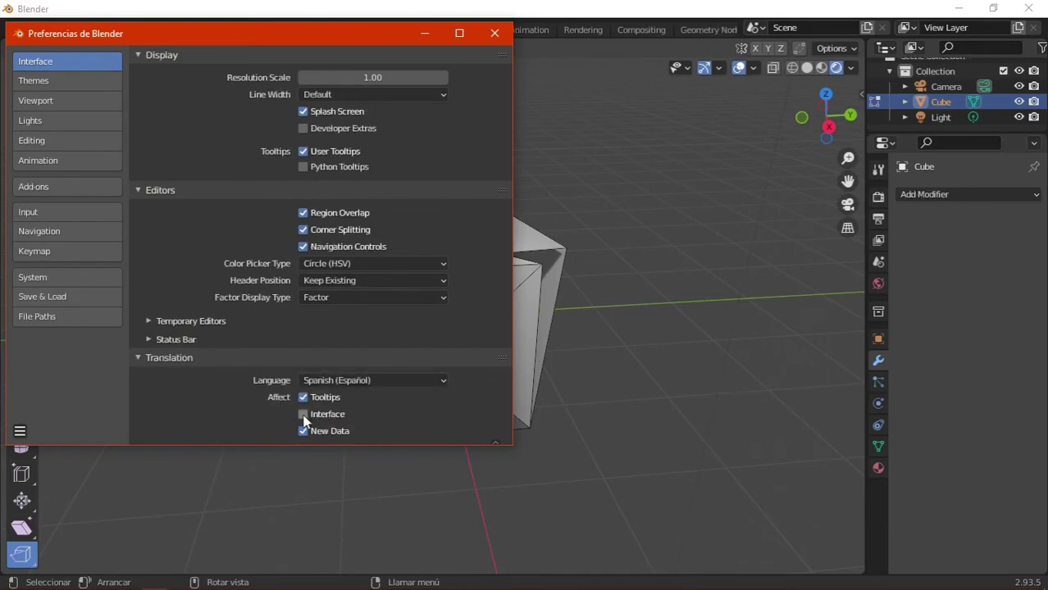
left_click(493, 34)
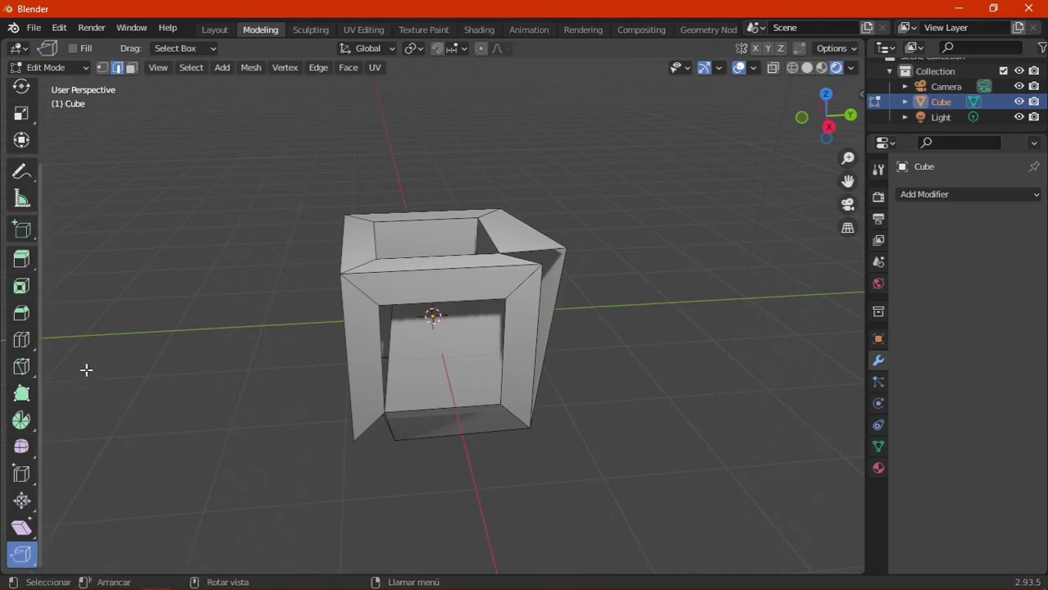
left_click(60, 28)
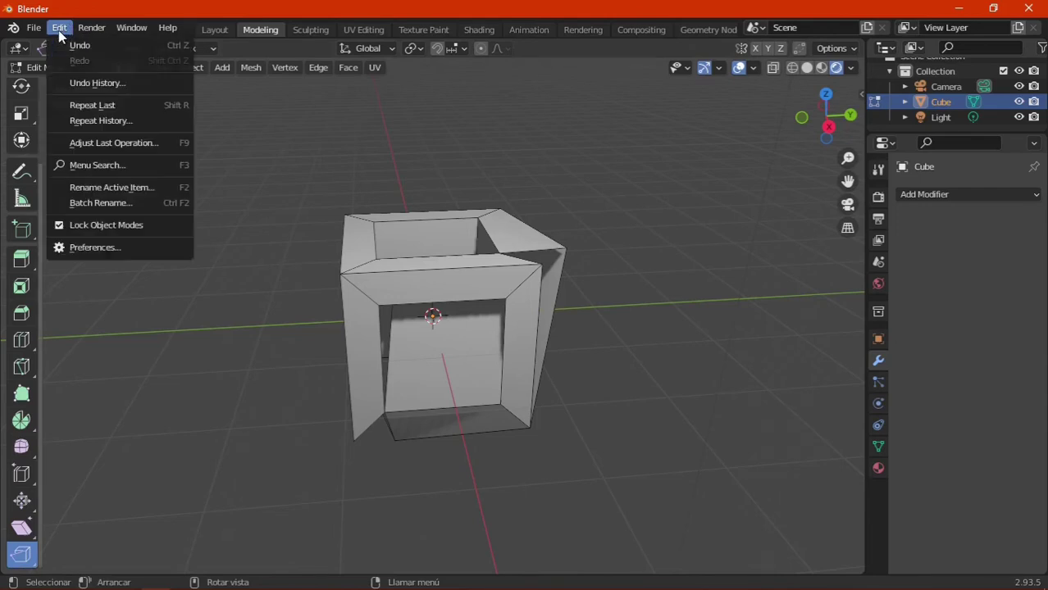
left_click(107, 248)
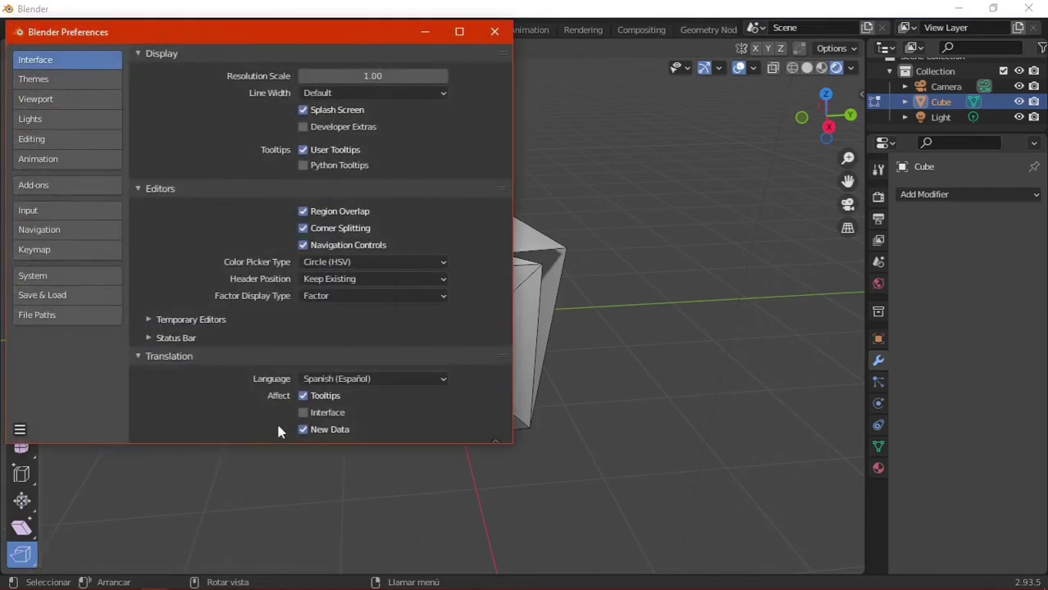
left_click(304, 412)
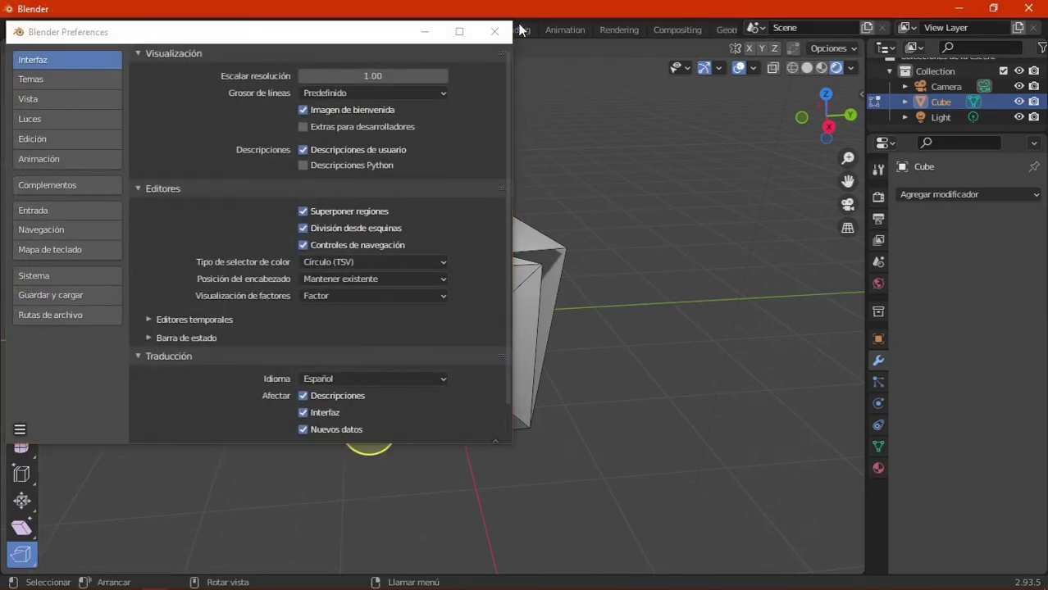
left_click(494, 31)
mouse_move(653, 362)
middle_mouse_down()
mouse_move(550, 311)
mouse_move(578, 304)
mouse_move(595, 309)
mouse_move(592, 368)
mouse_move(541, 379)
mouse_move(507, 360)
middle_mouse_up()
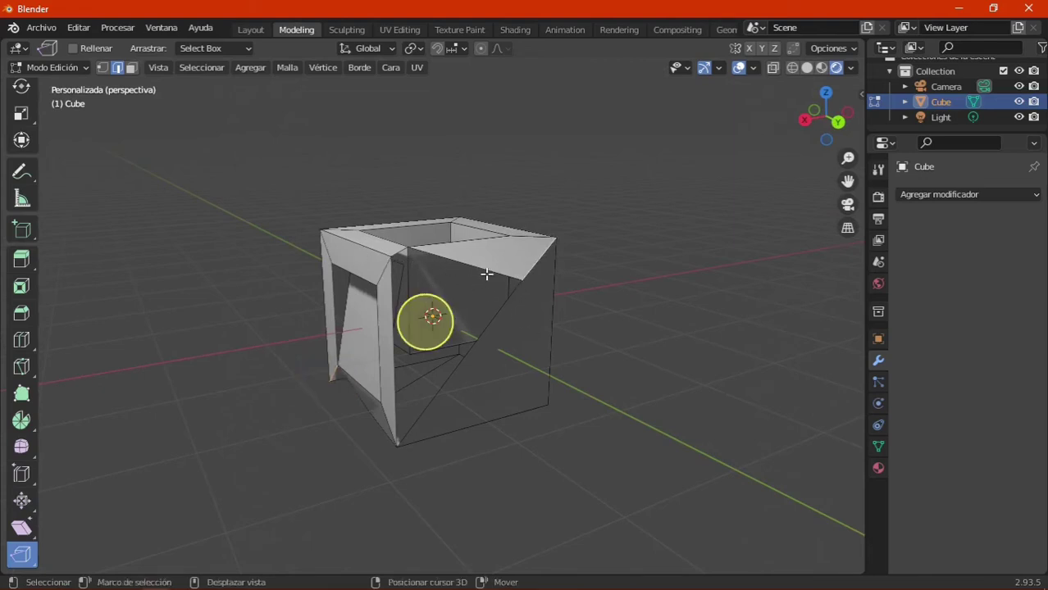
Select the two torn vertices on the cube's front in Vertex mode, then return to Select Box.
left_click(102, 68)
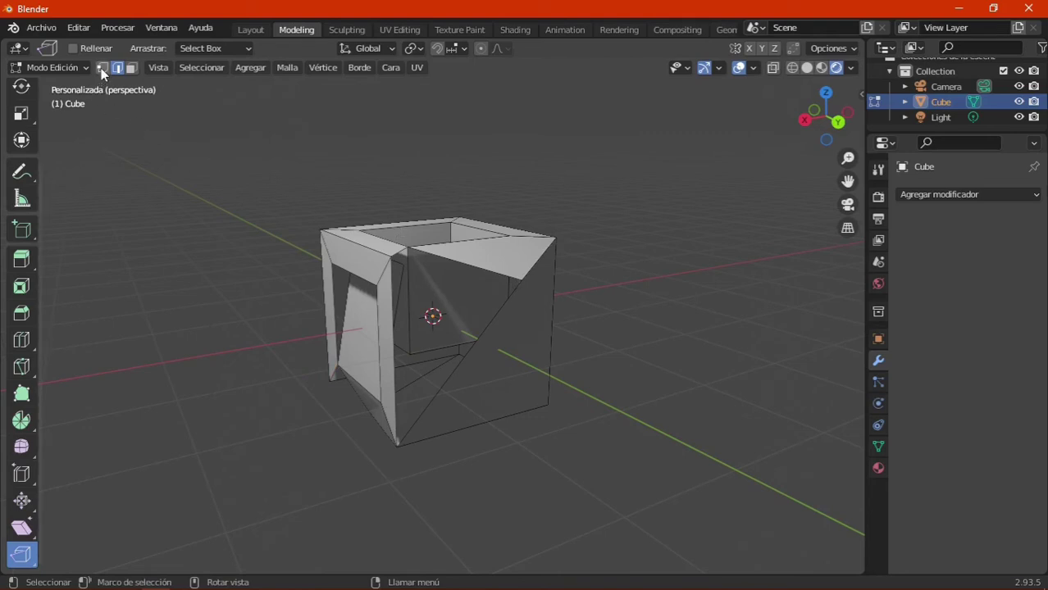
left_click(522, 279)
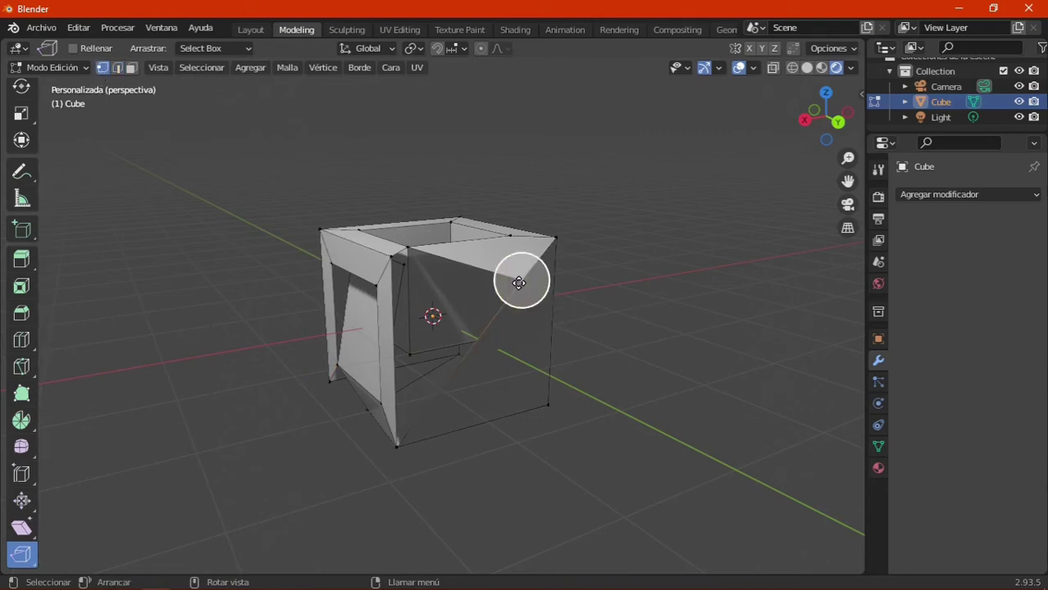
left_click(521, 279, "shift")
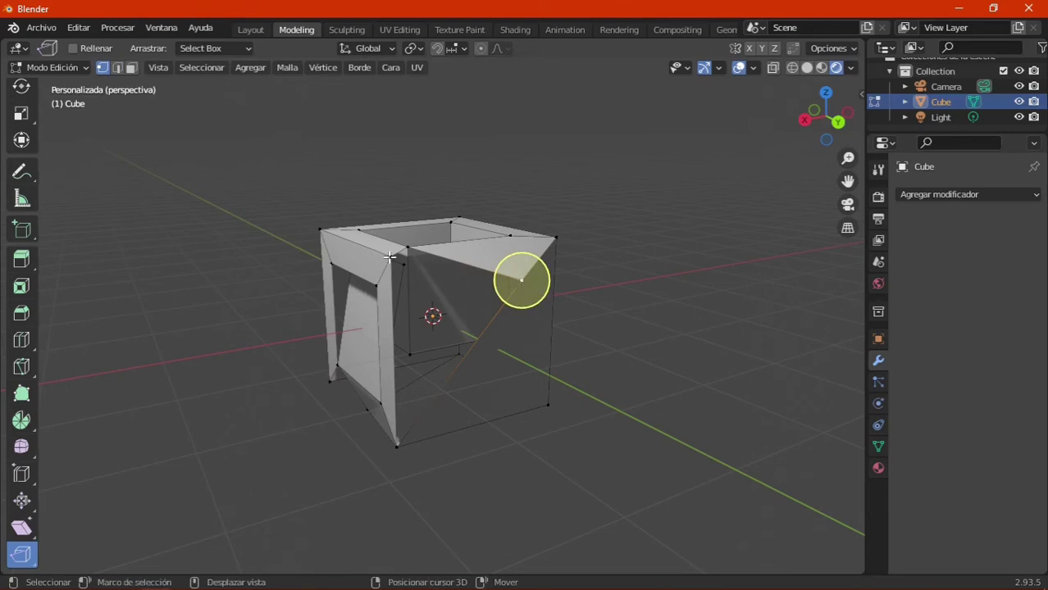
left_click(457, 268, "shift")
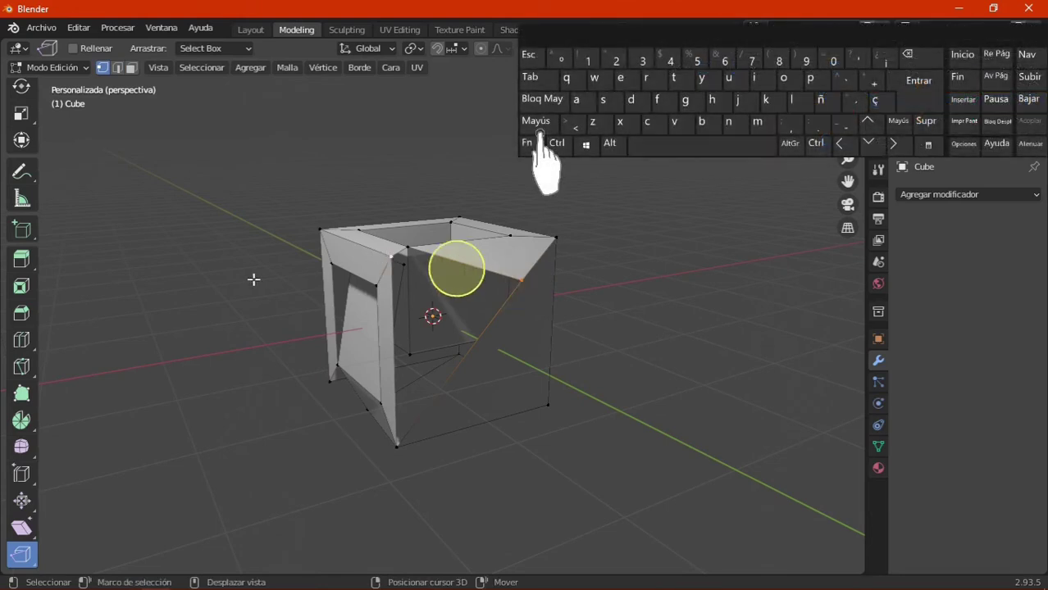
middle_click_drag(16, 442, 39, 216)
scroll(39, 215, "up", 1)
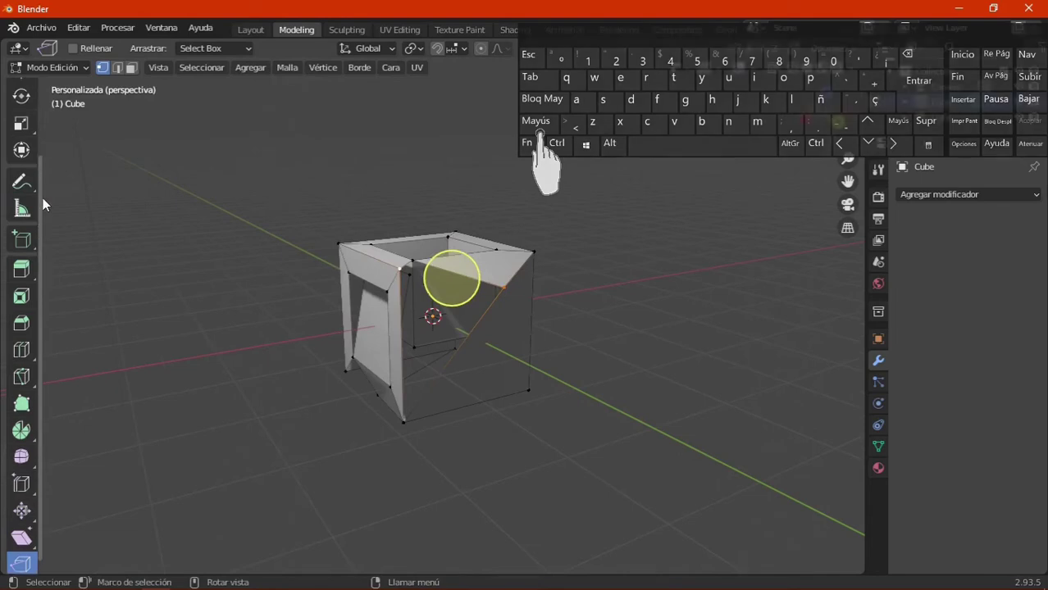
left_click_drag(43, 198, 45, 122)
left_click(22, 98)
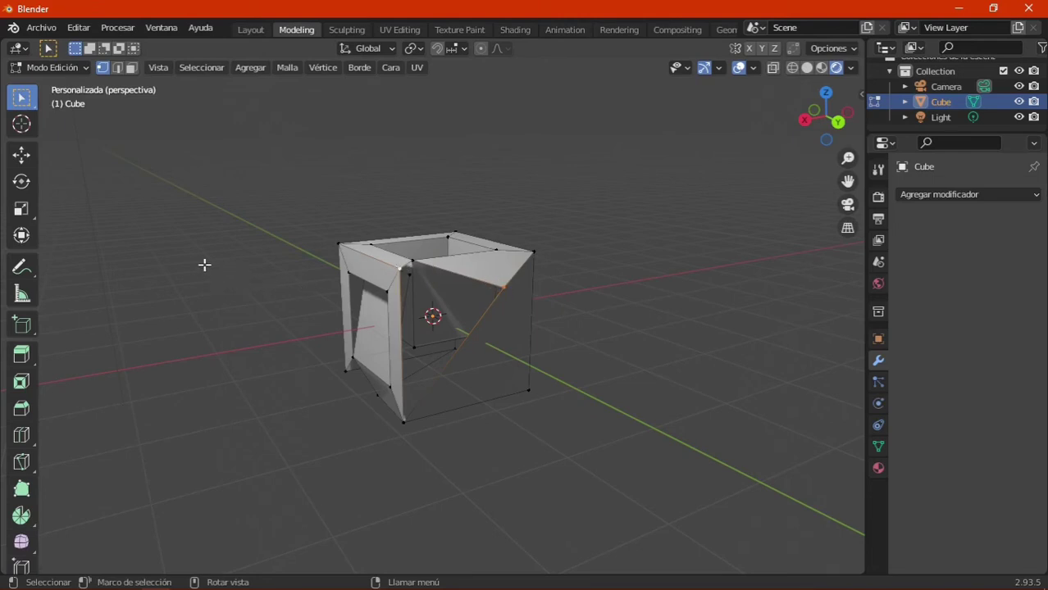
Merge the selected torn vertices with the 'En el final' (At Last) option, redoing it after an undo.
key("m")
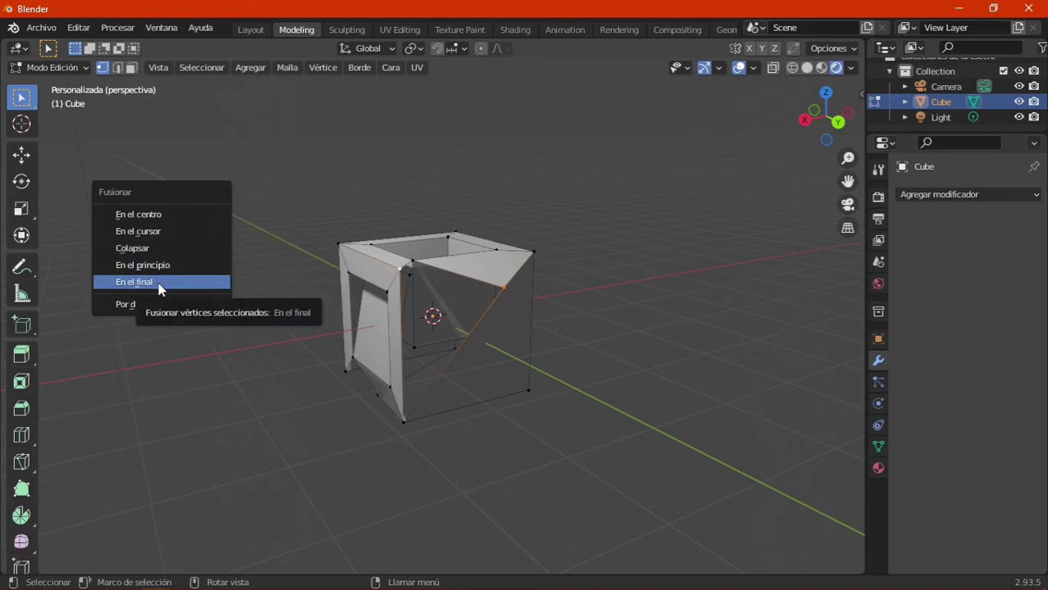
left_click(158, 284)
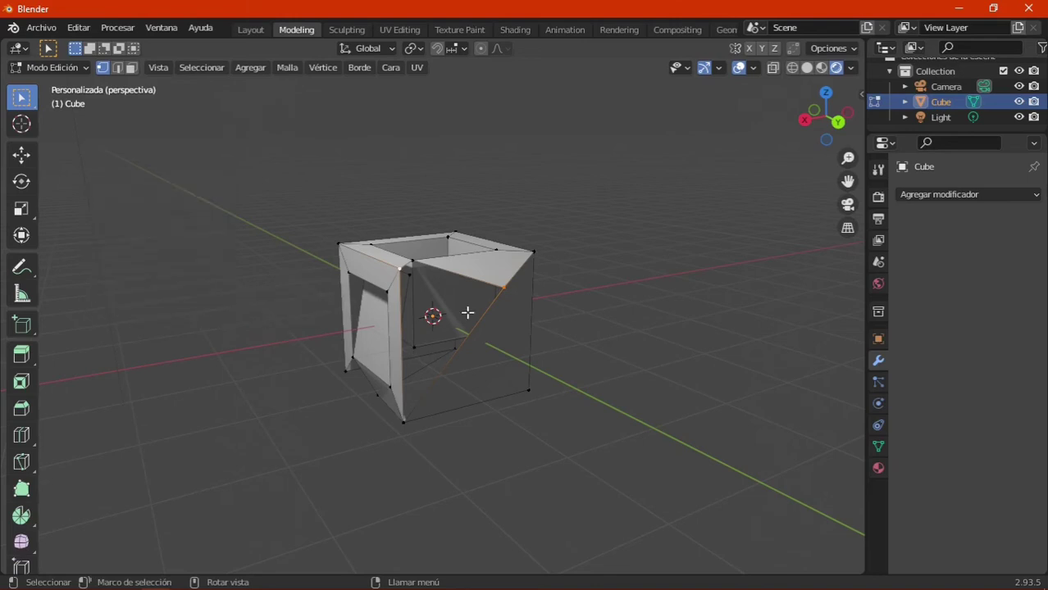
left_click(399, 269, "shift")
key("m")
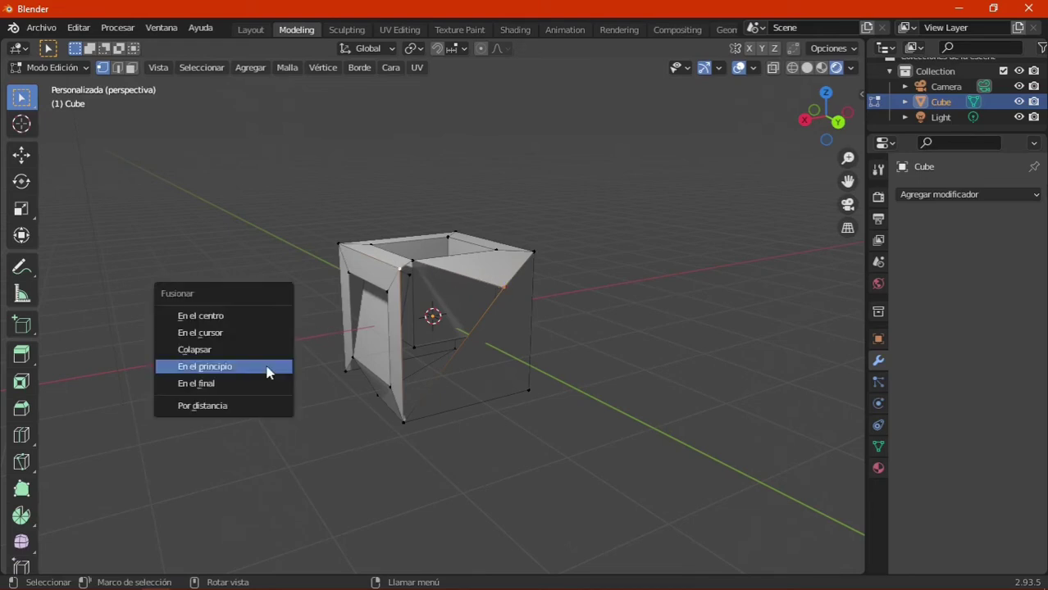
left_click(234, 386)
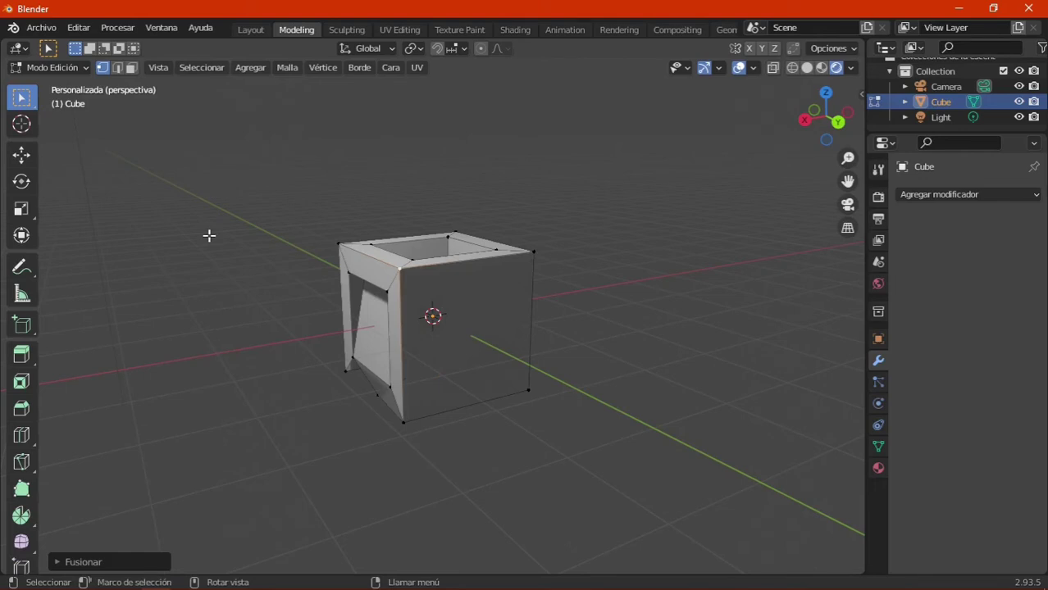
key("ctrl+z")
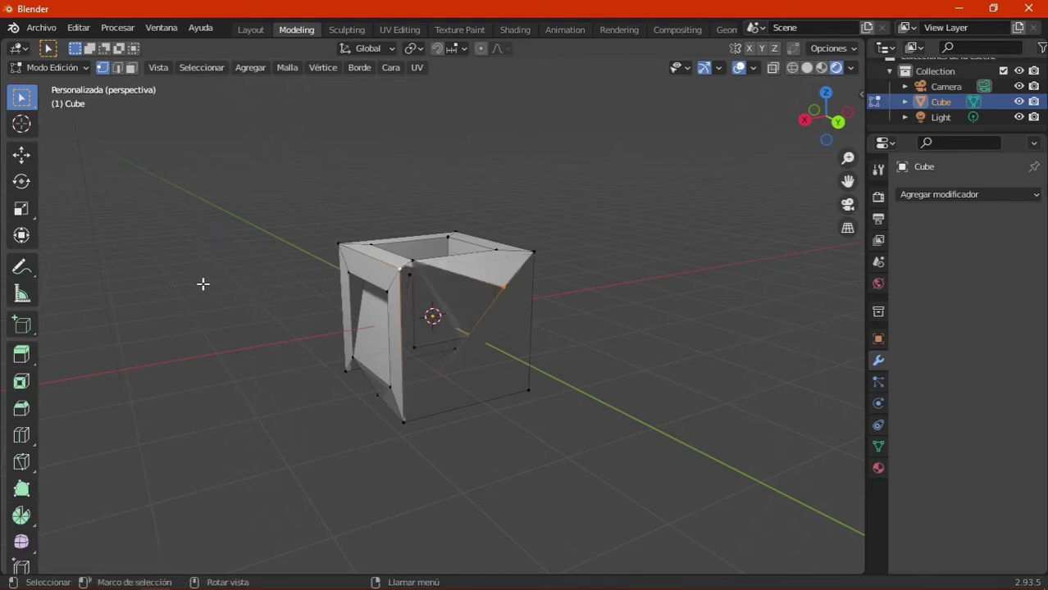
key("m")
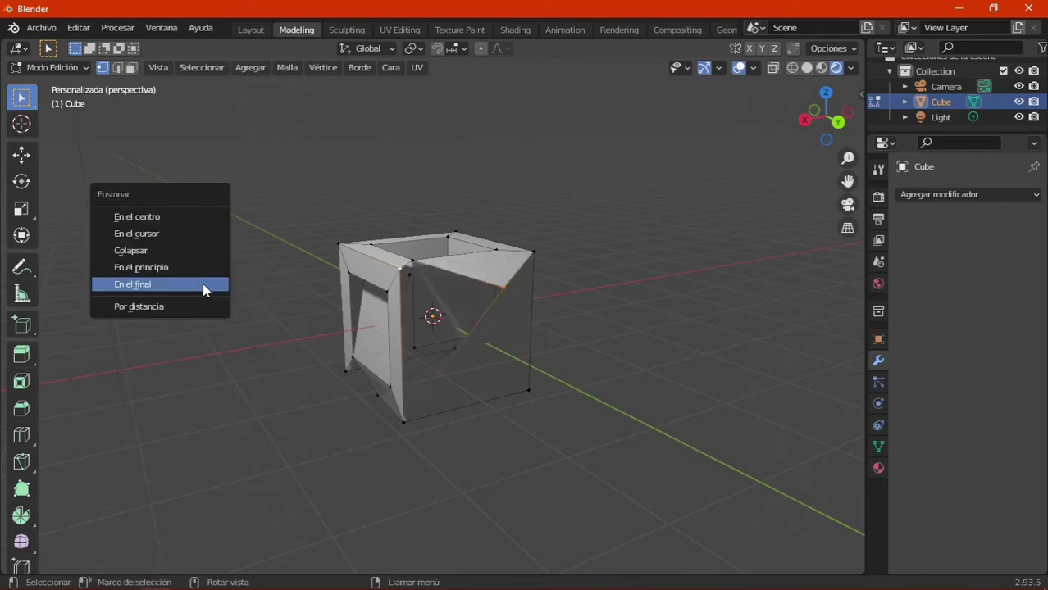
left_click(178, 268)
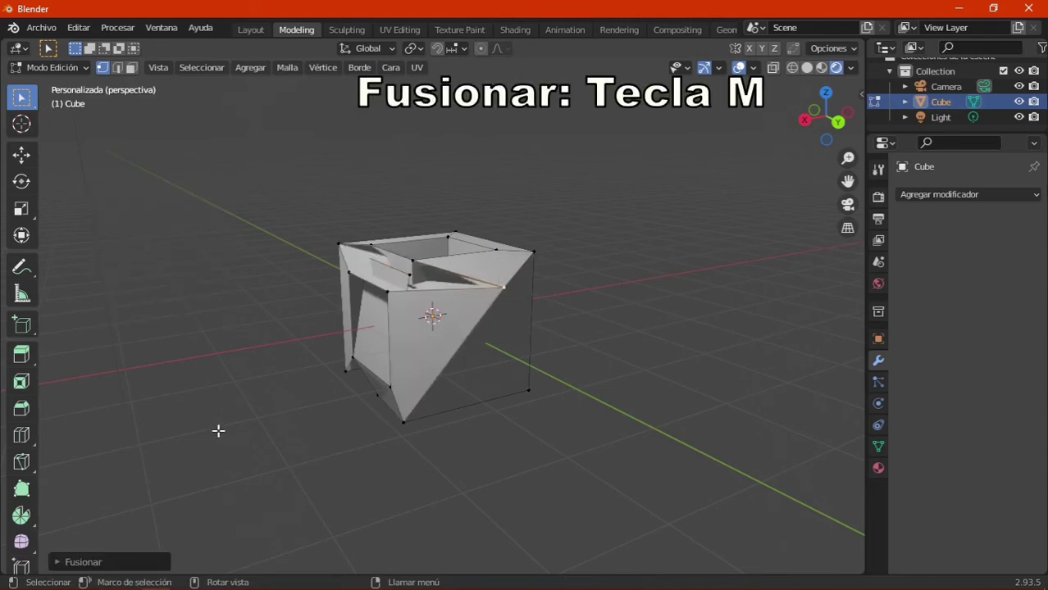
Shift-add another vertex and merge it into the last-selected vertex too.
mouse_move(218, 431)
middle_mouse_down()
mouse_move(327, 345)
mouse_move(428, 346)
middle_mouse_up()
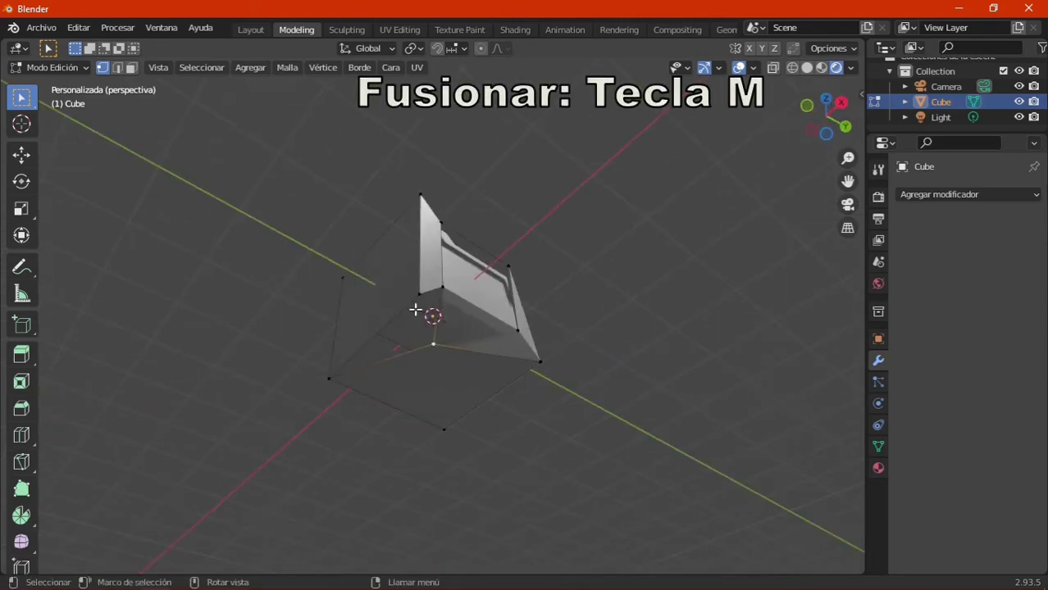
key("shift")
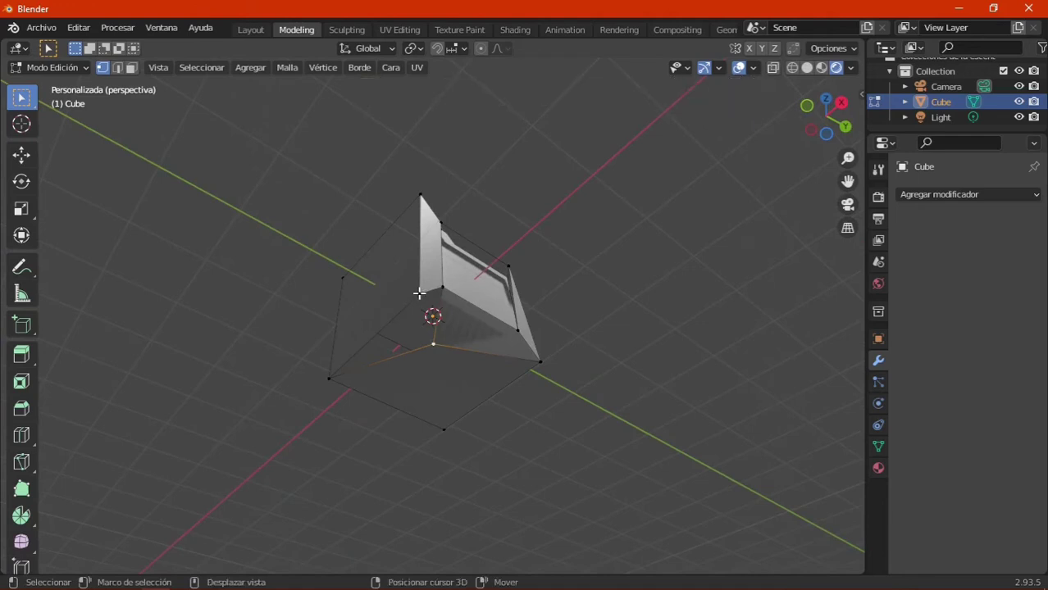
left_click(419, 293, "shift")
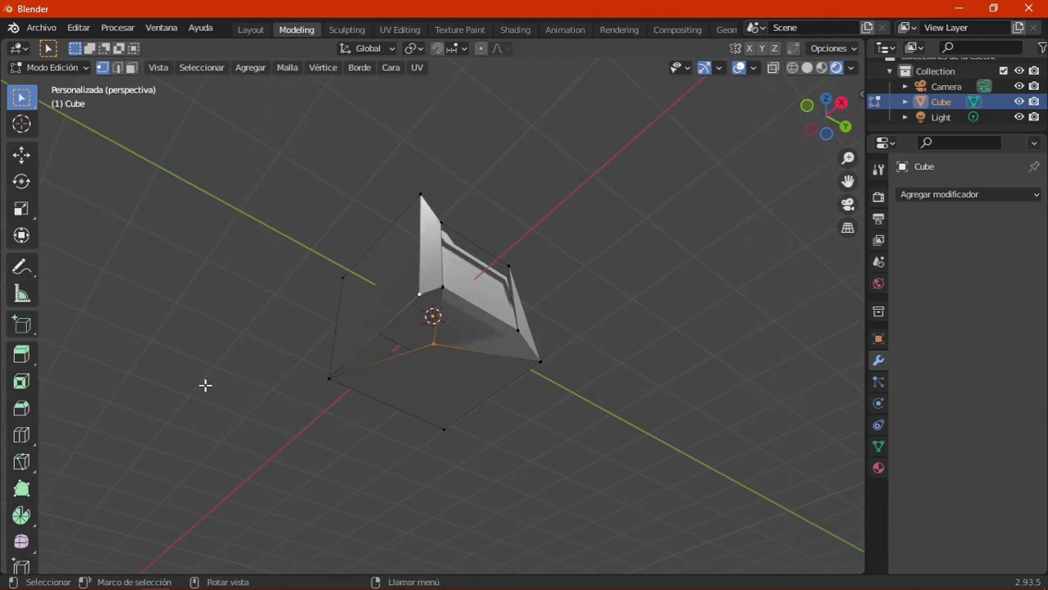
key("m")
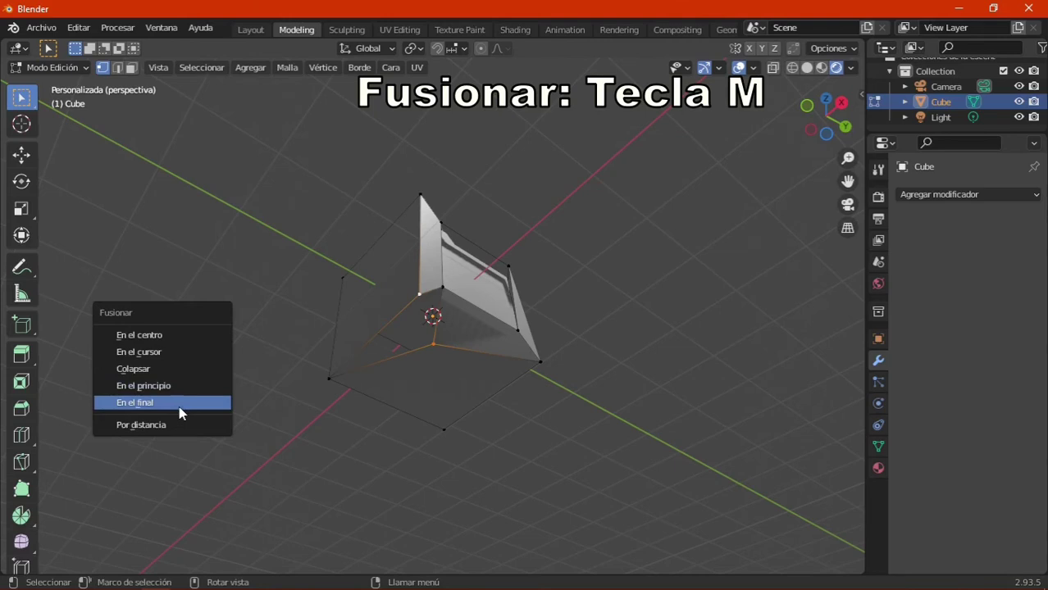
left_click(179, 406)
mouse_move(607, 445)
middle_mouse_down()
mouse_move(554, 409)
mouse_move(611, 370)
mouse_move(411, 478)
middle_mouse_up()
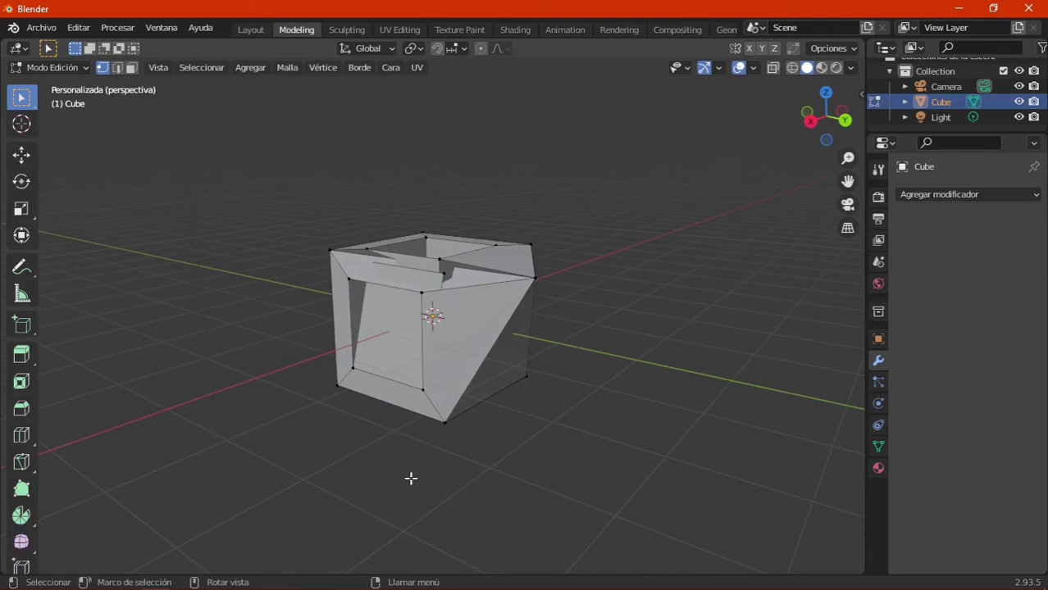
Select all of the cube's geometry and delete its vertices.
key("a")
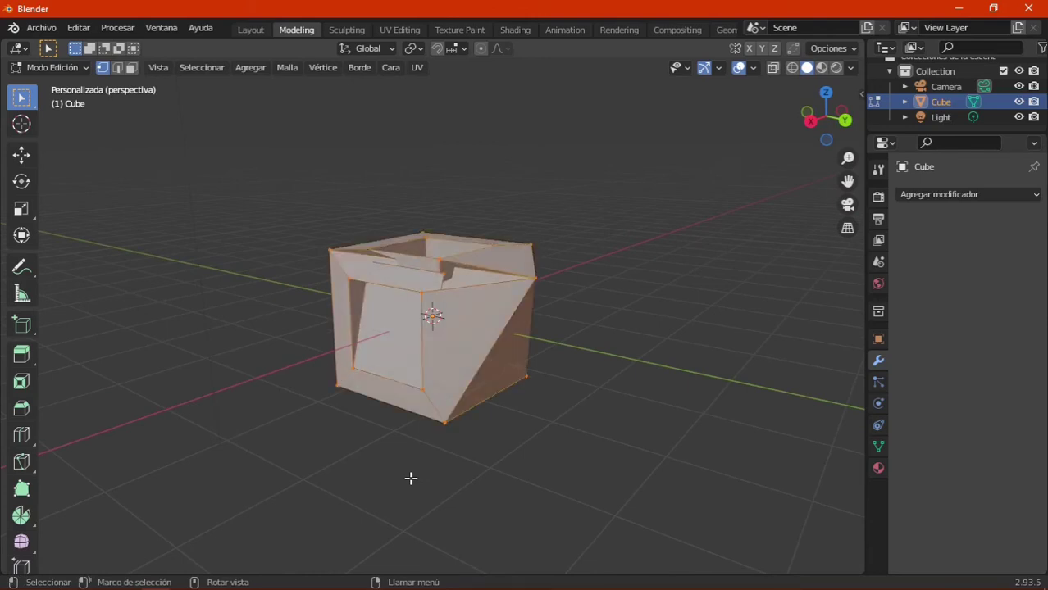
key("x")
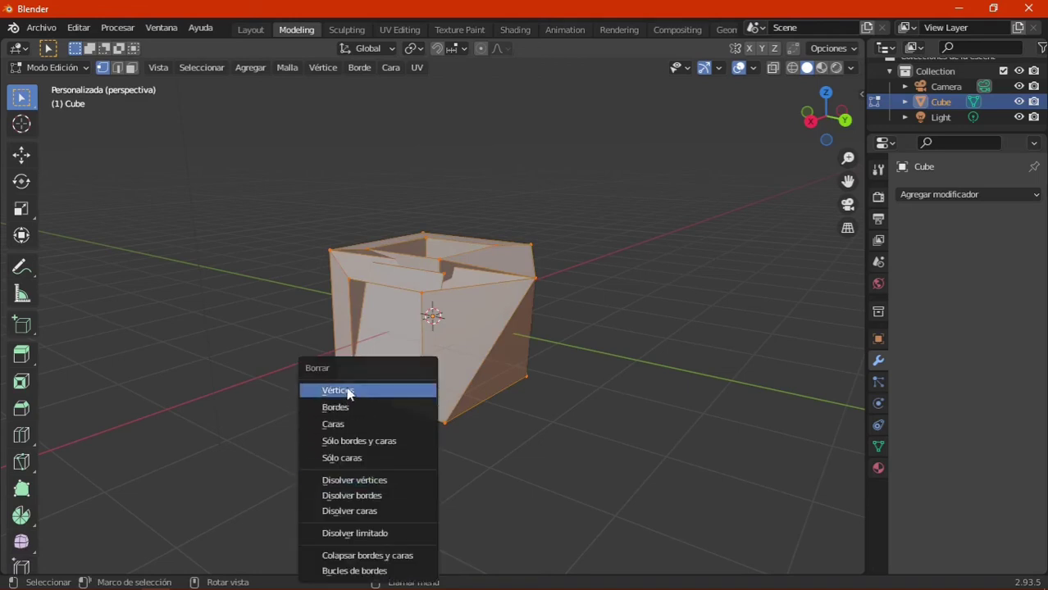
left_click(340, 388)
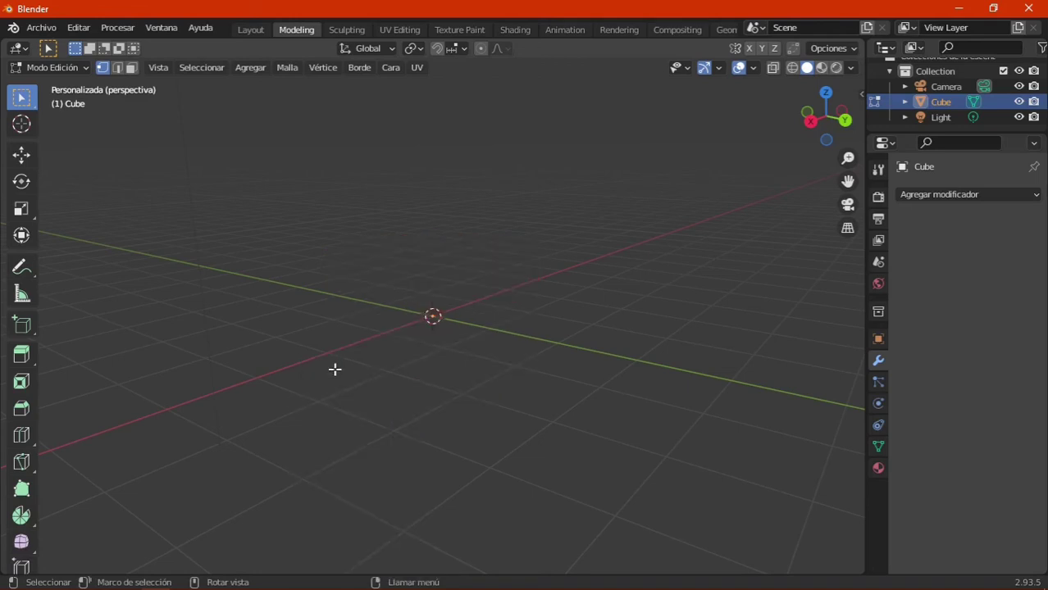
Add a Mona (Suzanne) monkey mesh at the centre and select a vertex on its head.
left_click(249, 68)
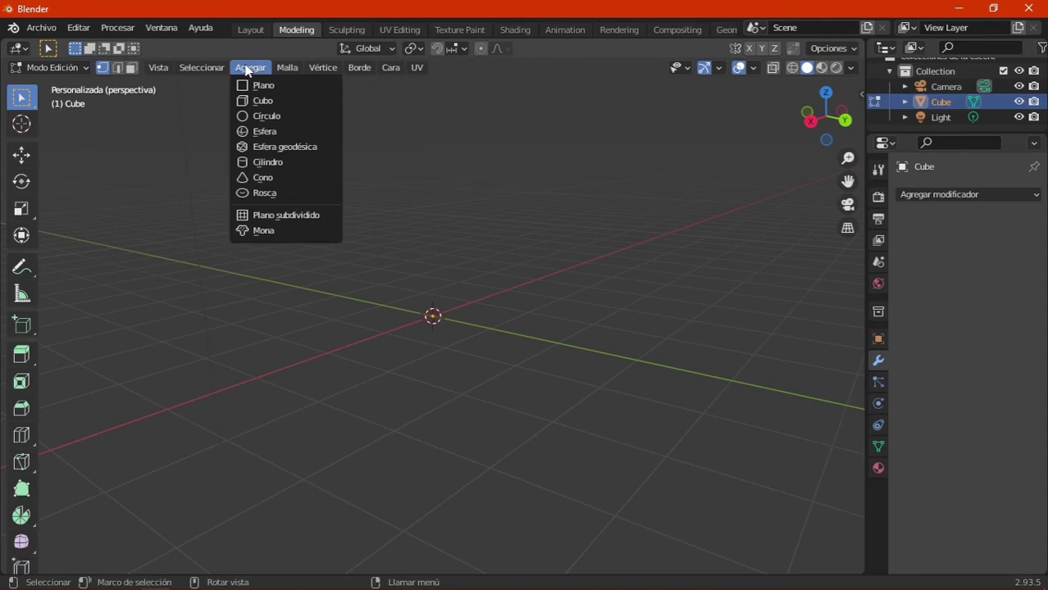
left_click(272, 233)
middle_click_drag(493, 390, 606, 400)
scroll(545, 386, "up", 3)
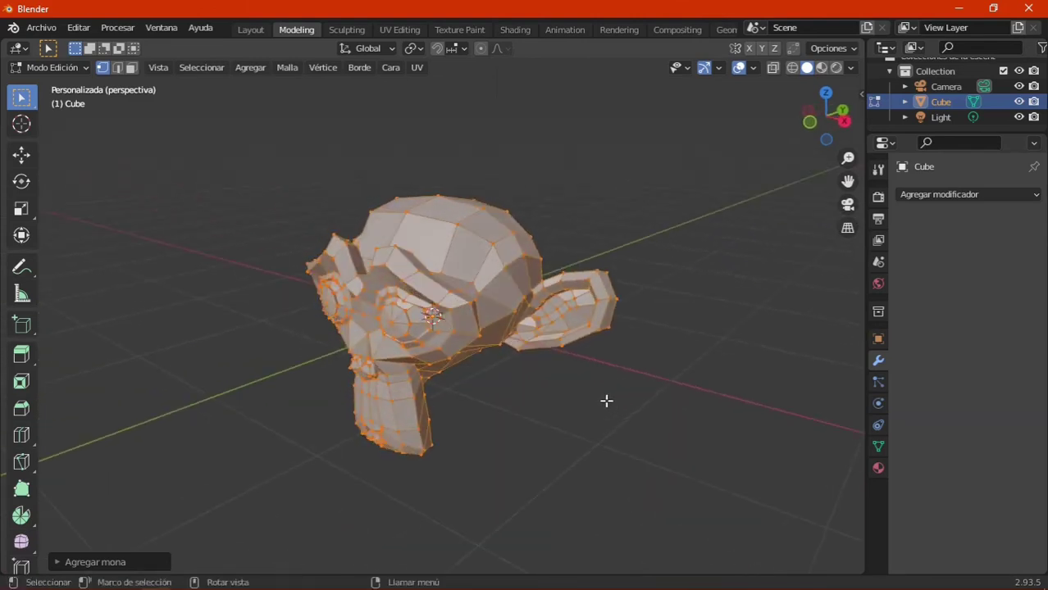
left_click(452, 224)
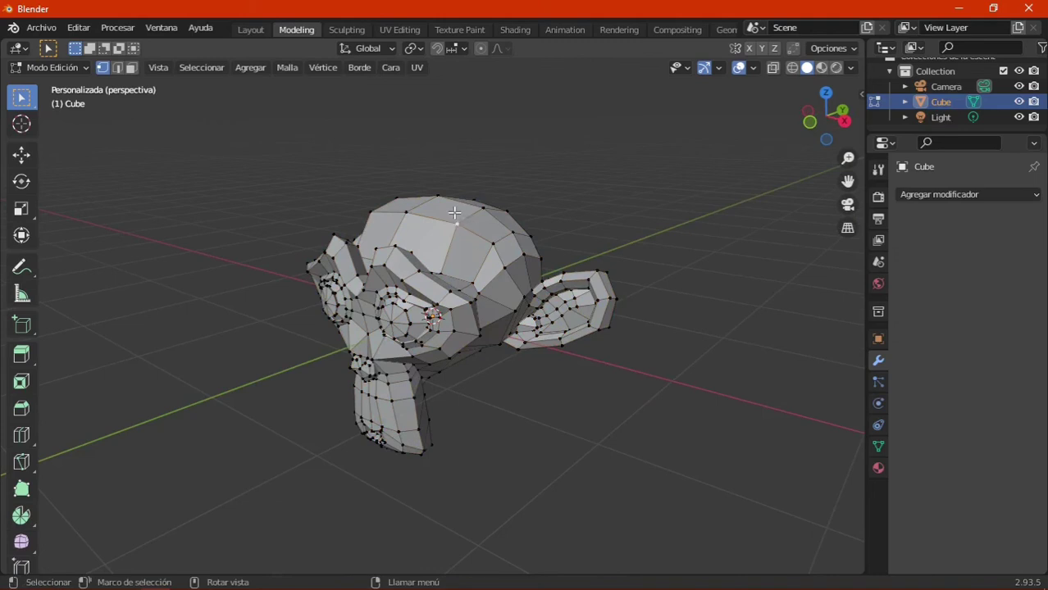
Rip a head vertex up into a spike and enable Auto Merge Vertices.
key("v")
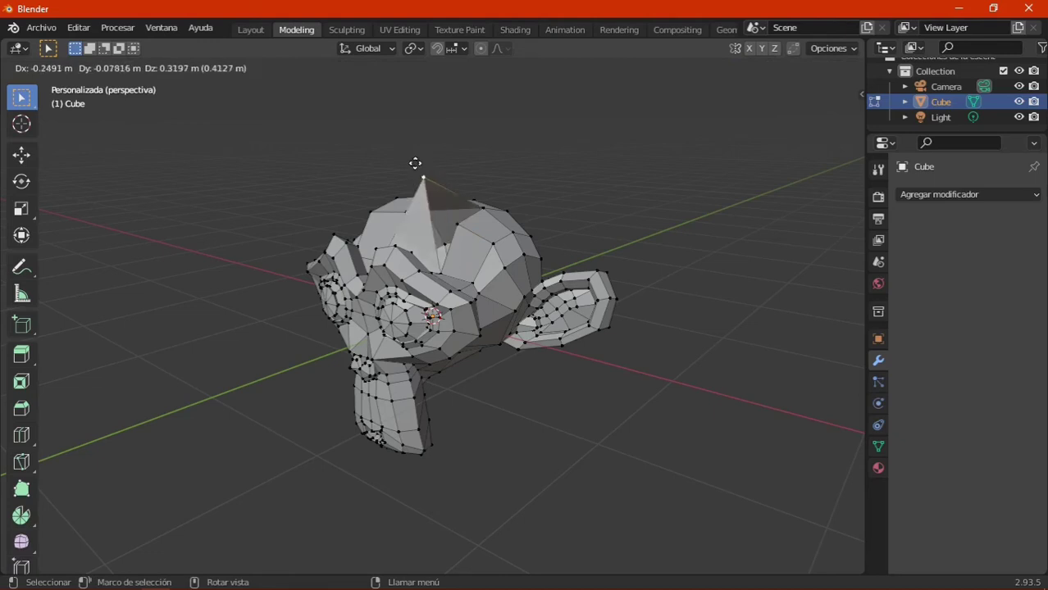
left_click(377, 109)
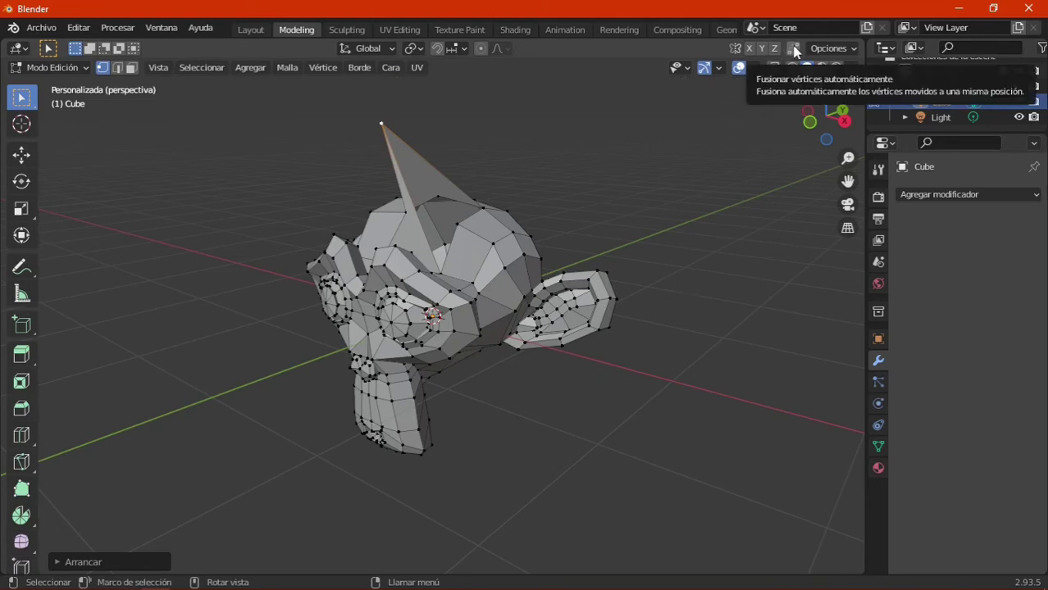
left_click(794, 49)
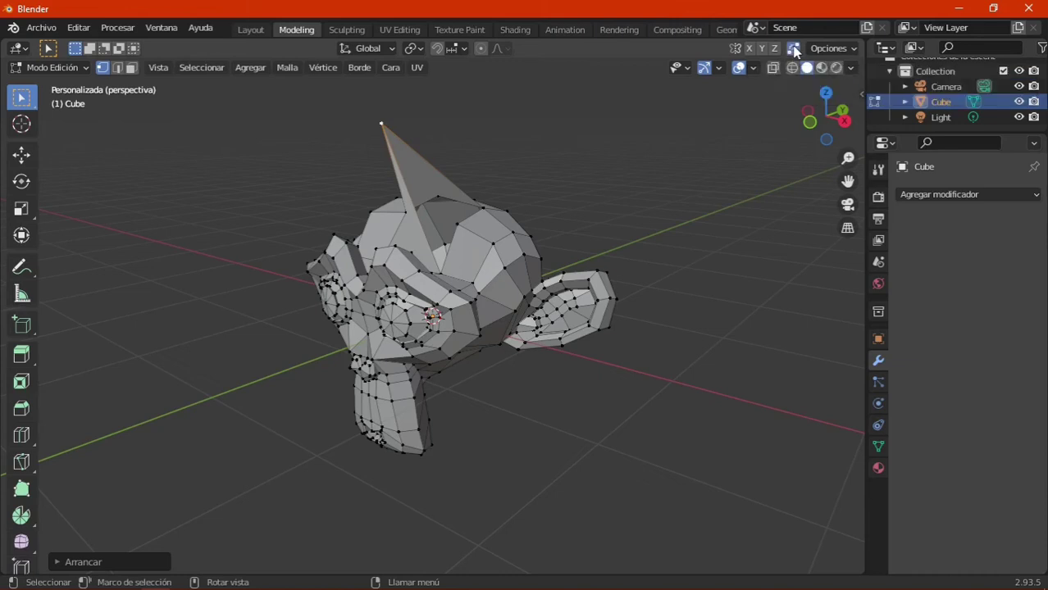
key("s")
key("Return")
Move the spike tip back onto the head to merge it, then nudge another head vertex.
key("g")
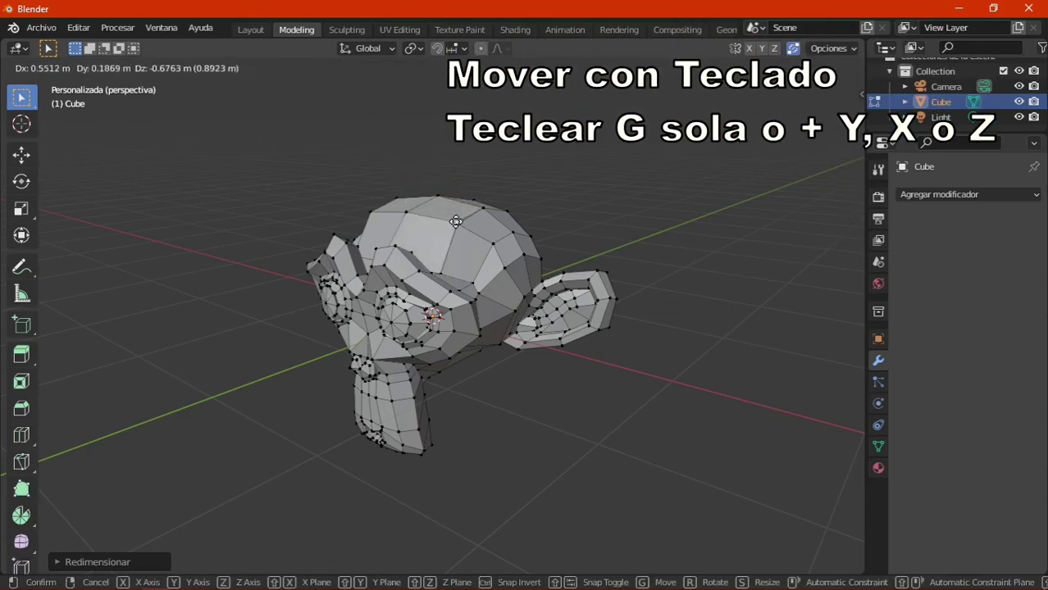
left_click(656, 360)
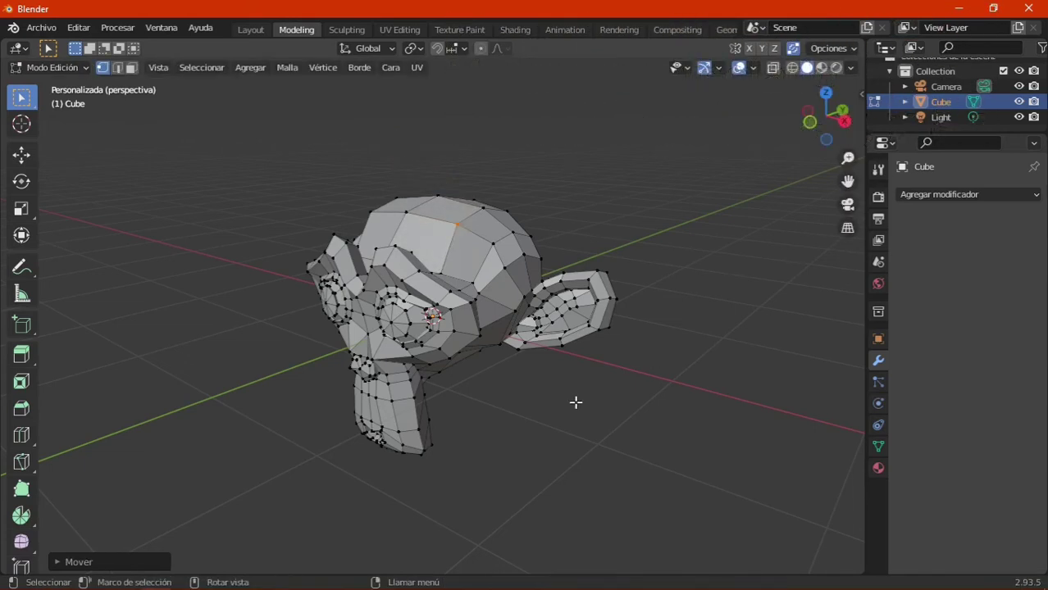
mouse_move(576, 403)
middle_mouse_down()
mouse_move(562, 391)
mouse_move(588, 374)
mouse_move(585, 416)
mouse_move(555, 432)
middle_mouse_up()
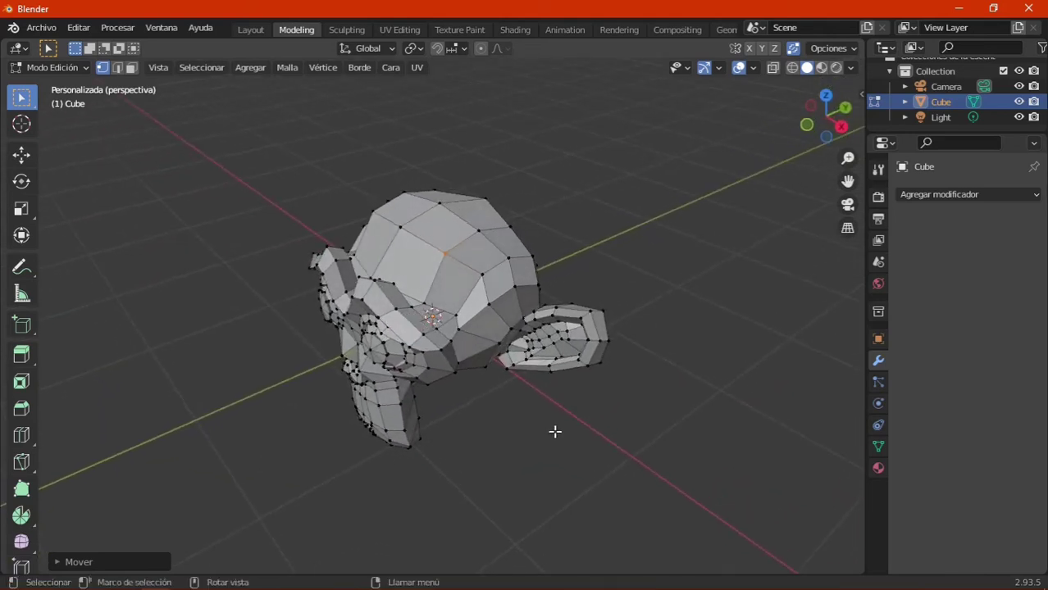
left_click(445, 257)
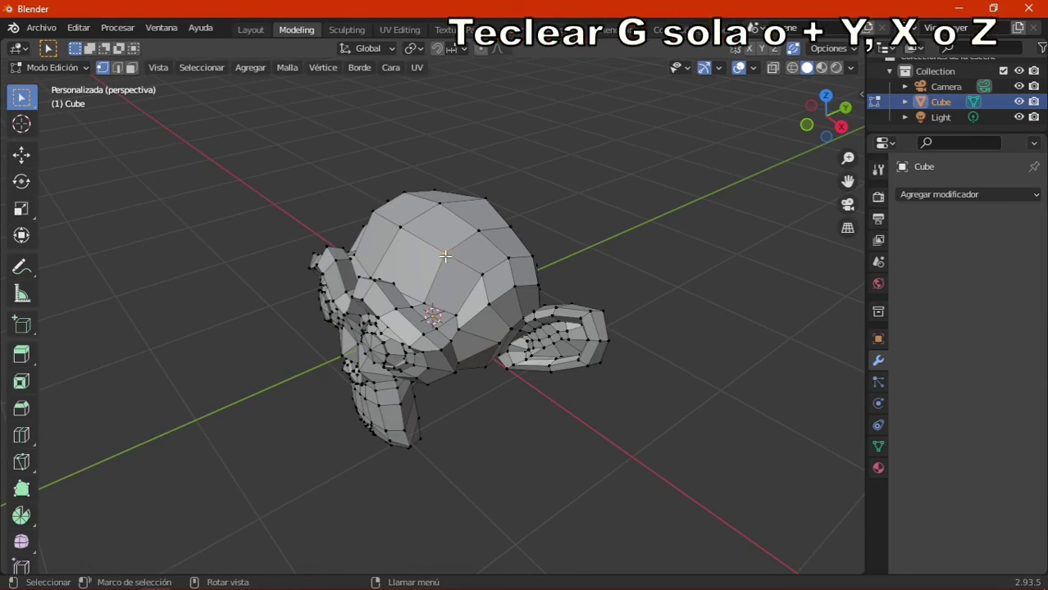
key("g")
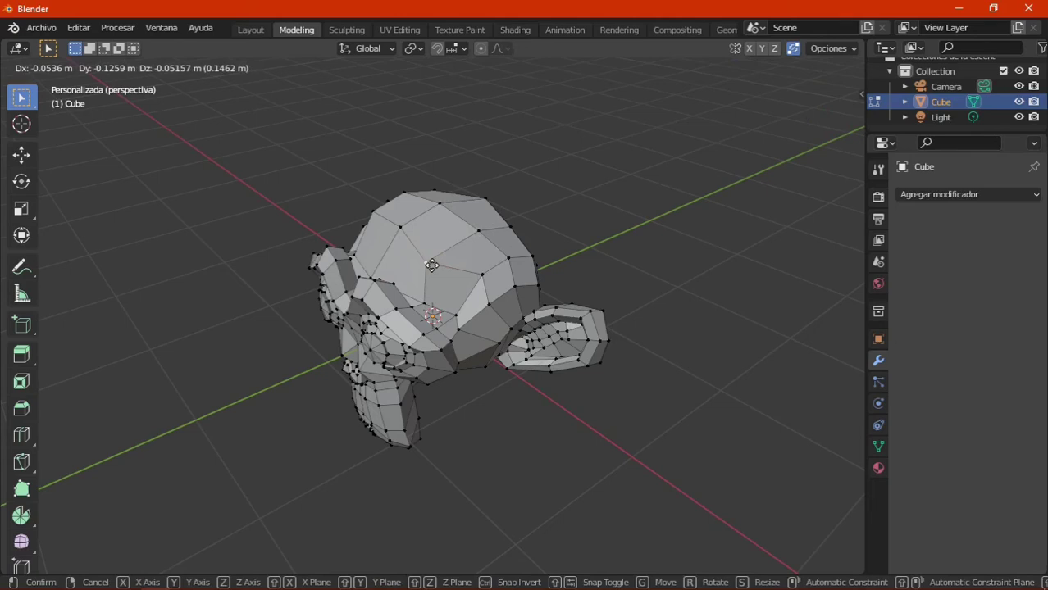
left_click(434, 262)
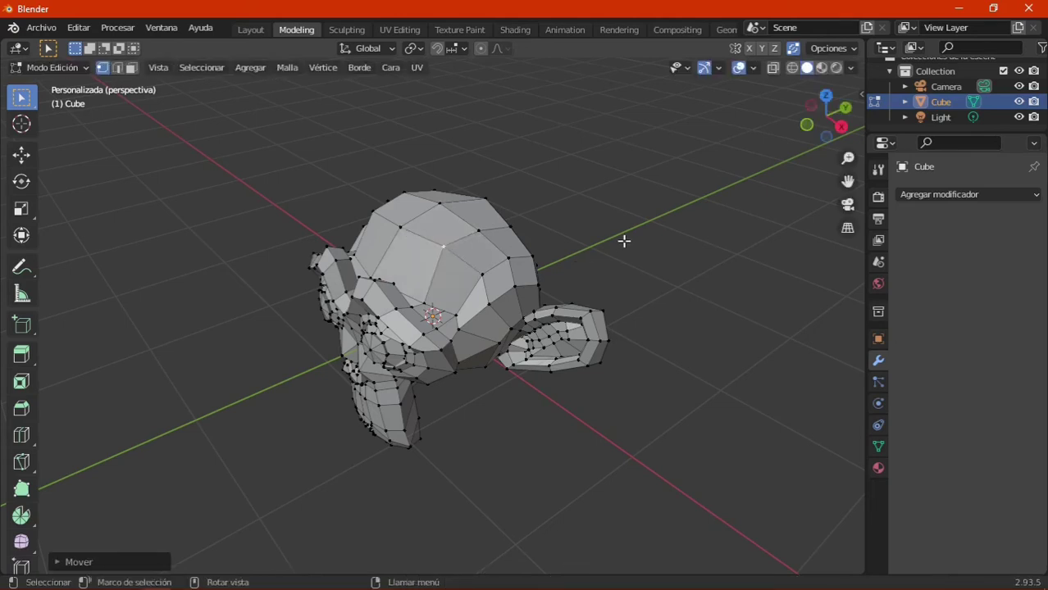
left_click(314, 371)
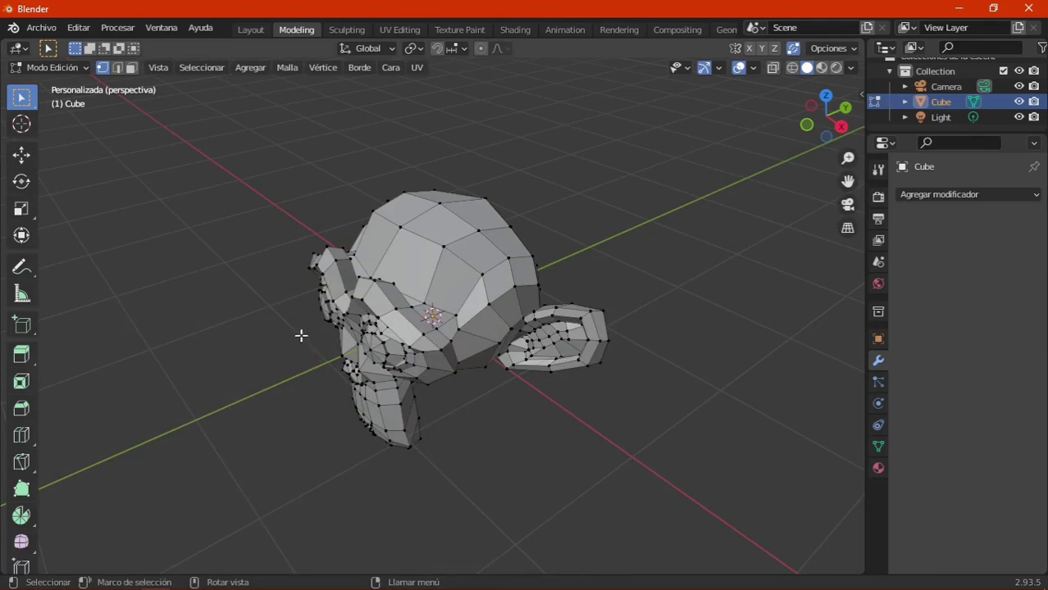
Make a first knife cut on a face of the monkey's head.
key("k")
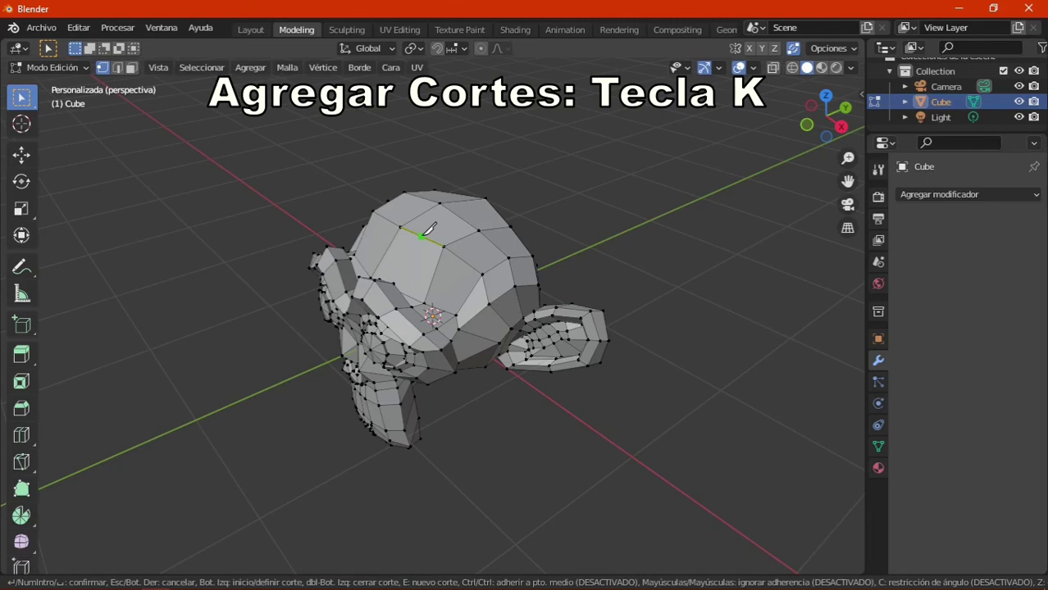
left_click(421, 236)
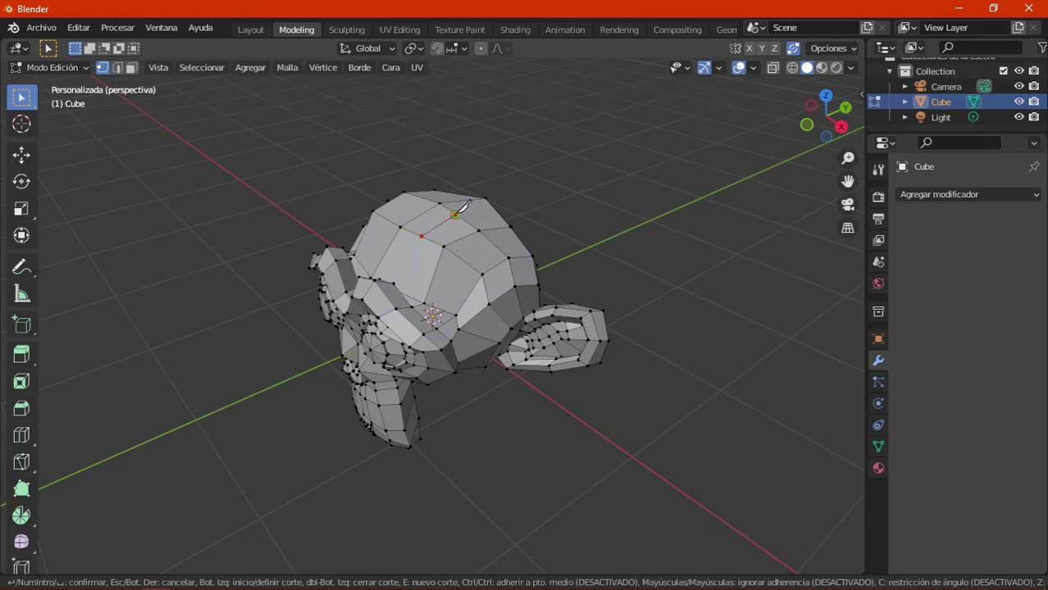
key("Return")
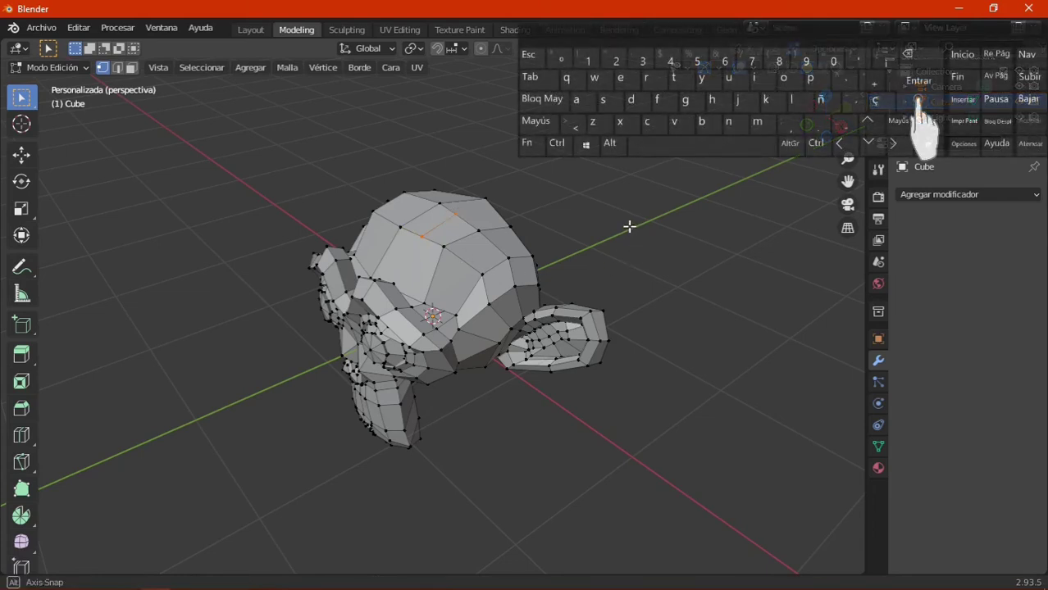
mouse_move(630, 225)
middle_mouse_down()
mouse_move(647, 264)
mouse_move(652, 251)
middle_mouse_up()
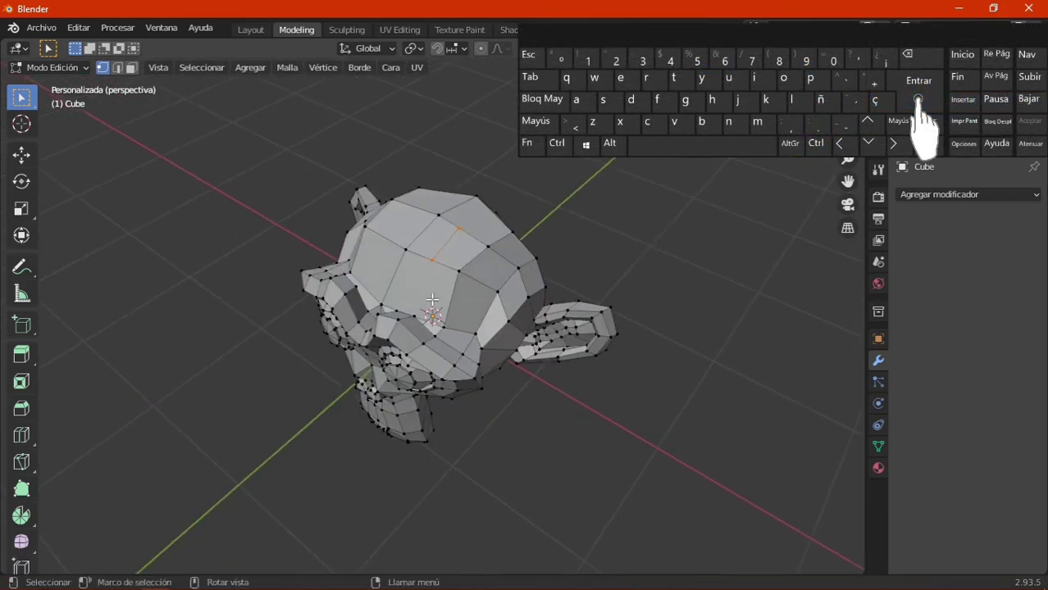
Add a second knife cut running down the head toward the eye.
key("k")
left_click(405, 249)
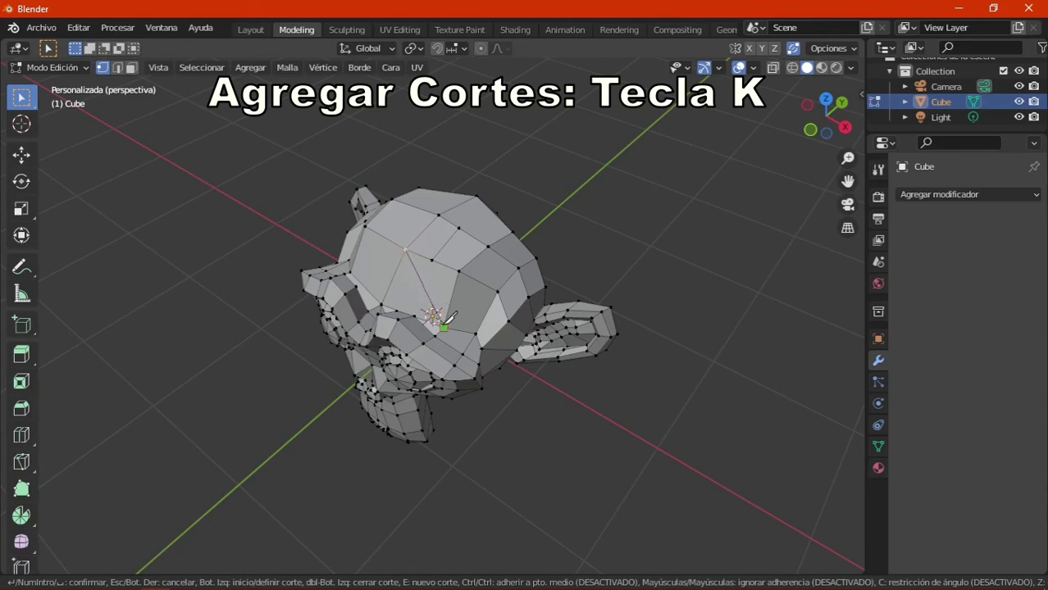
left_click(445, 323)
key("Return")
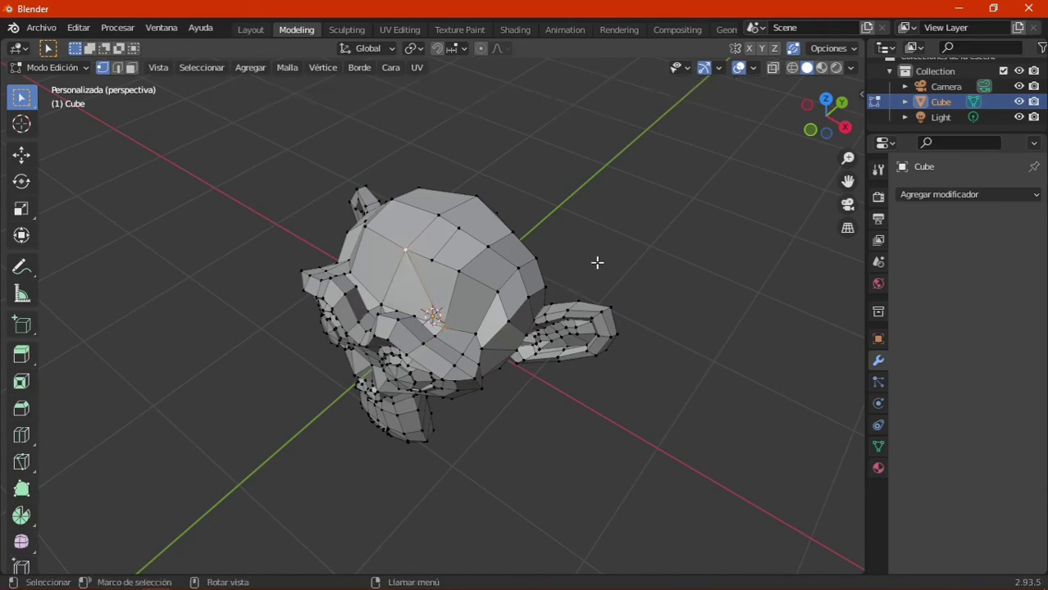
mouse_move(599, 262)
middle_mouse_down()
mouse_move(636, 277)
mouse_move(634, 325)
mouse_move(545, 234)
mouse_move(645, 228)
middle_mouse_up()
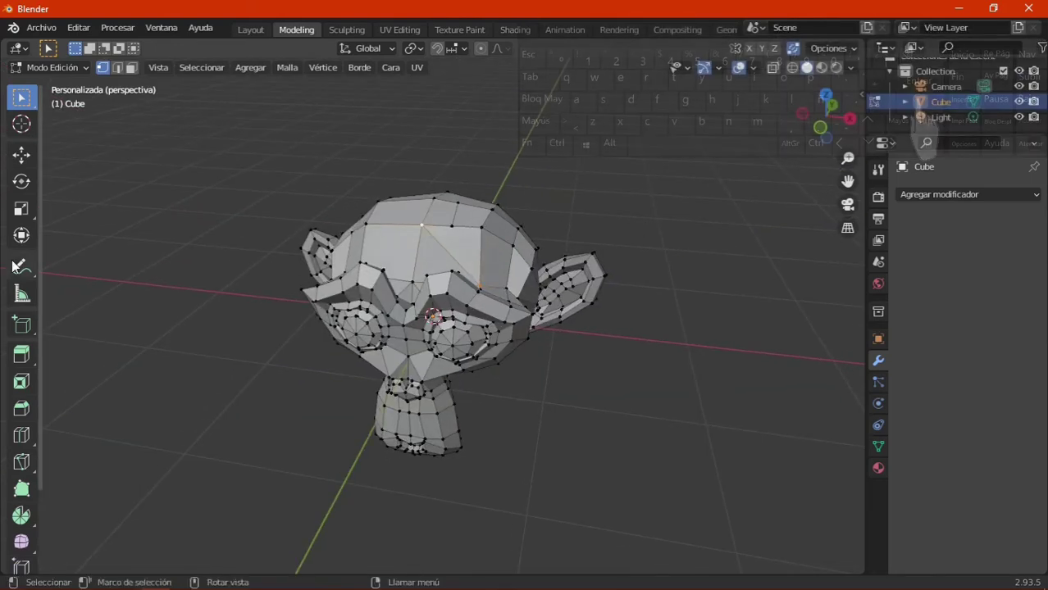
middle_click_drag(171, 326, 222, 210)
scroll(222, 210, "up", 3)
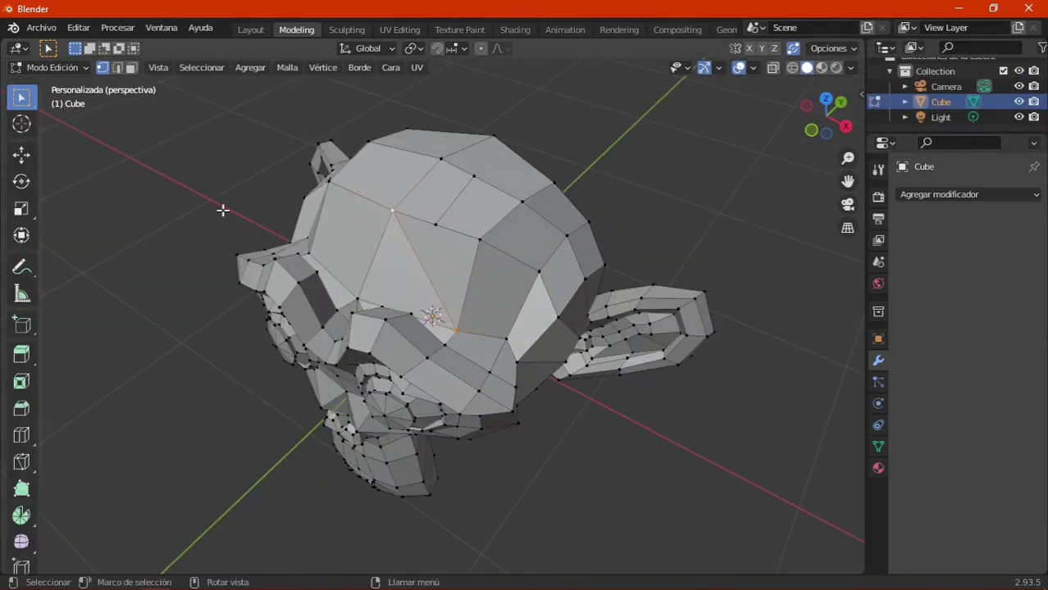
With the Knife tool, cut from a head edge vertex down across the face.
left_click(20, 464)
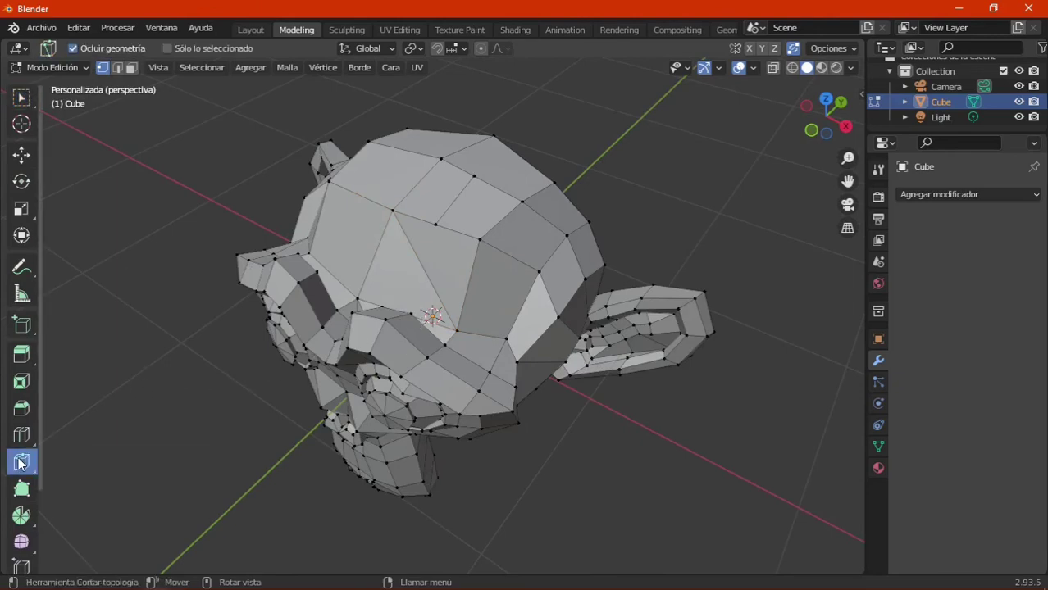
left_click(370, 189)
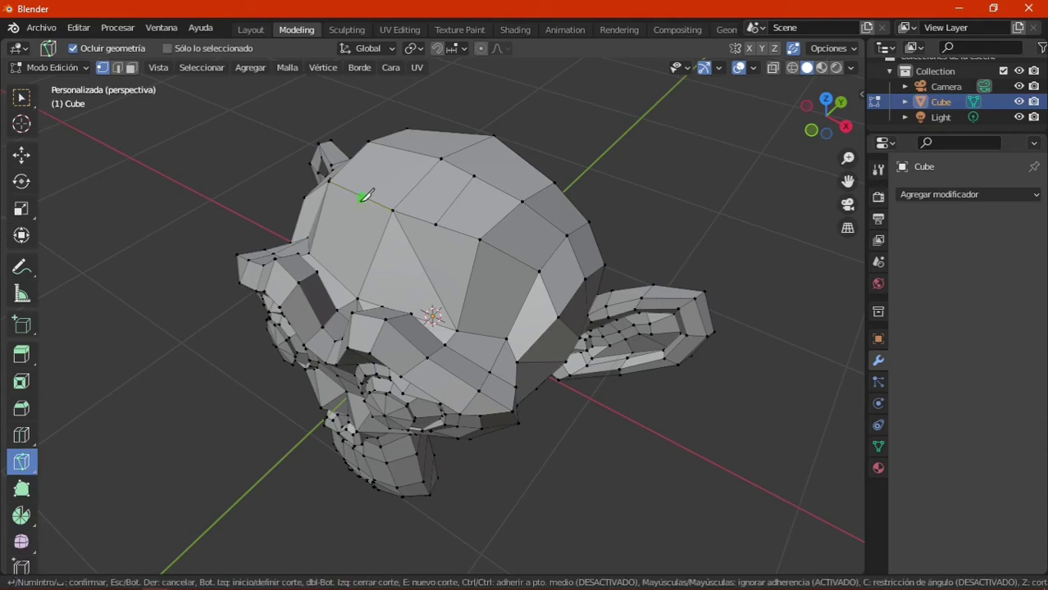
left_click(363, 197)
left_click(331, 269)
key("Return")
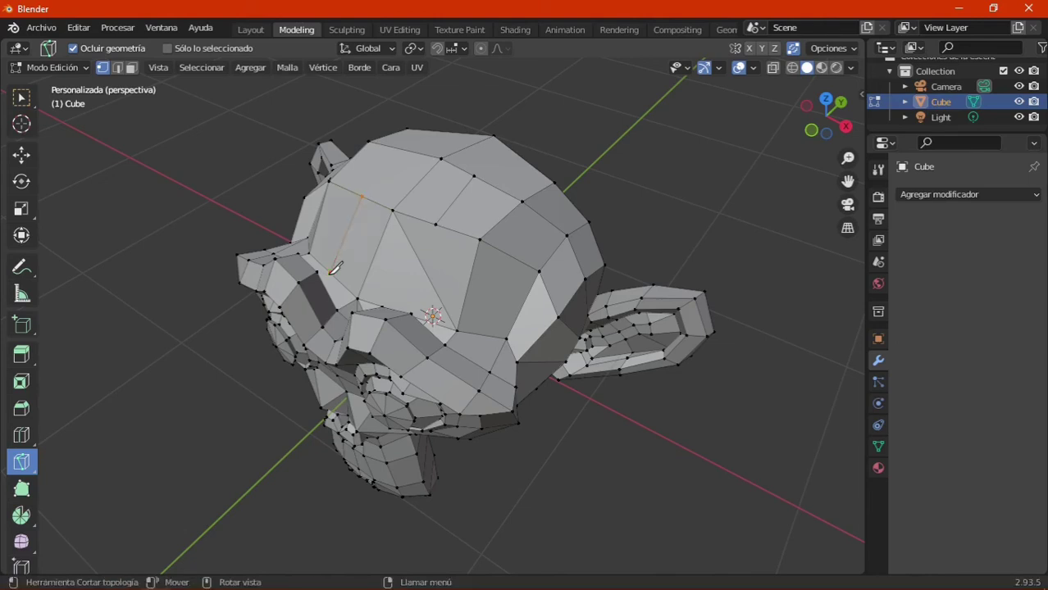
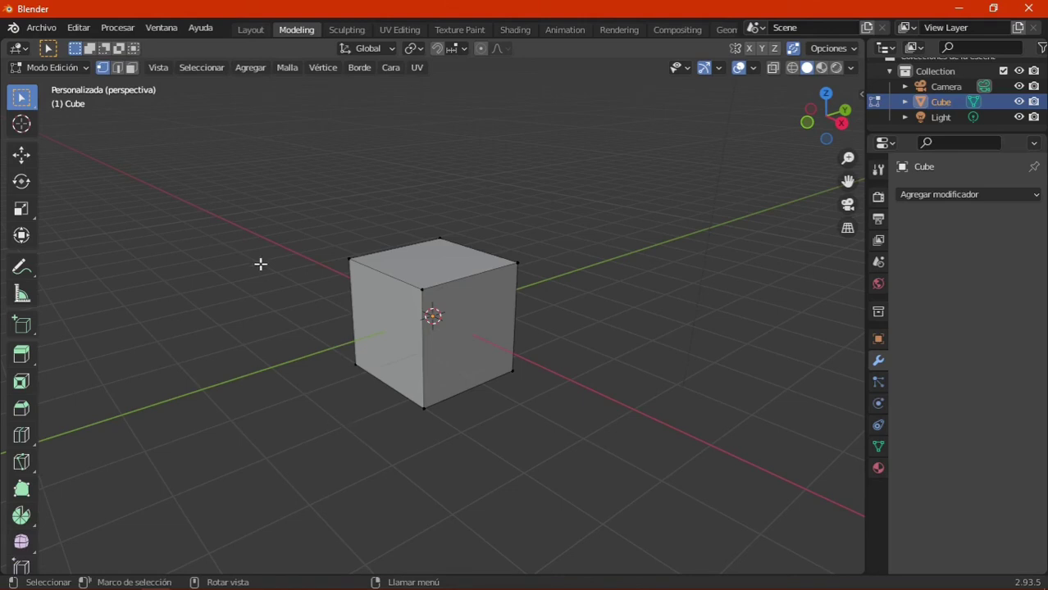
In Edge select mode, bevel the cube's top edge into a 0.319 m, 1-segment flat chamfer.
left_click(118, 69)
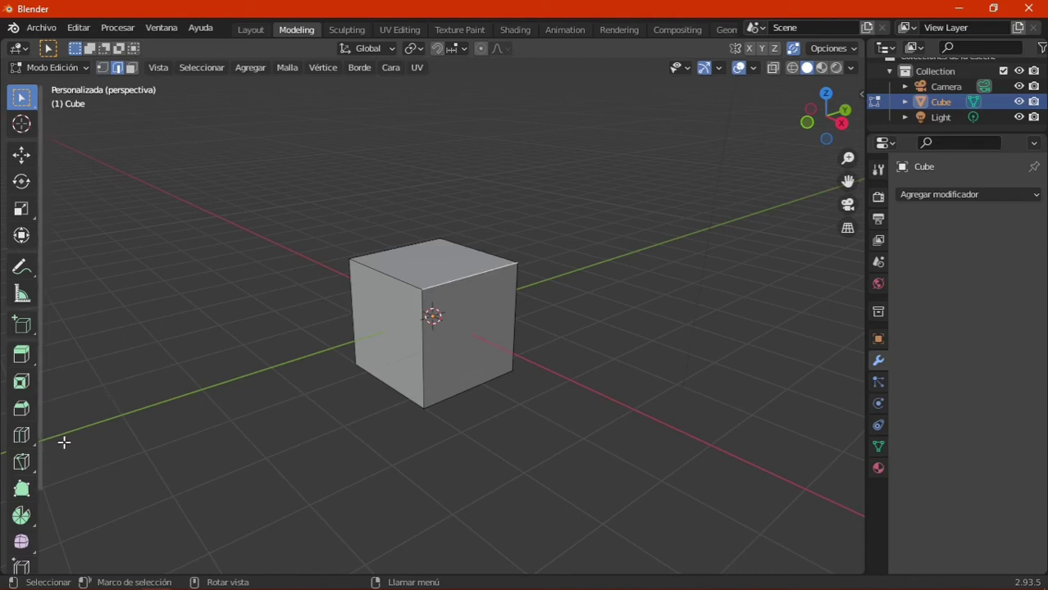
left_click(24, 410)
left_click_drag(519, 227, 520, 229)
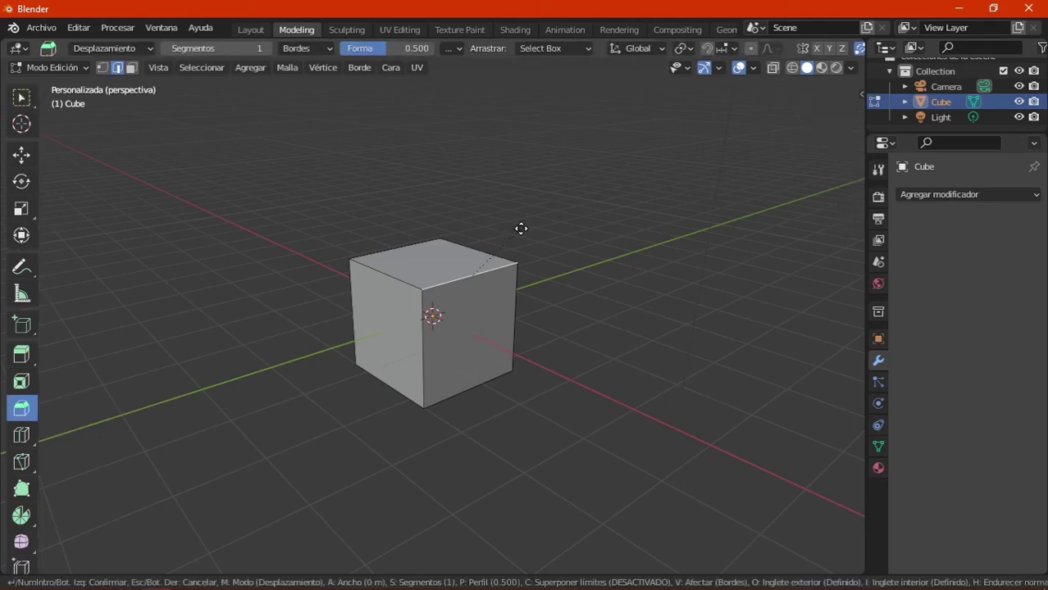
left_click_drag(521, 229, 538, 218)
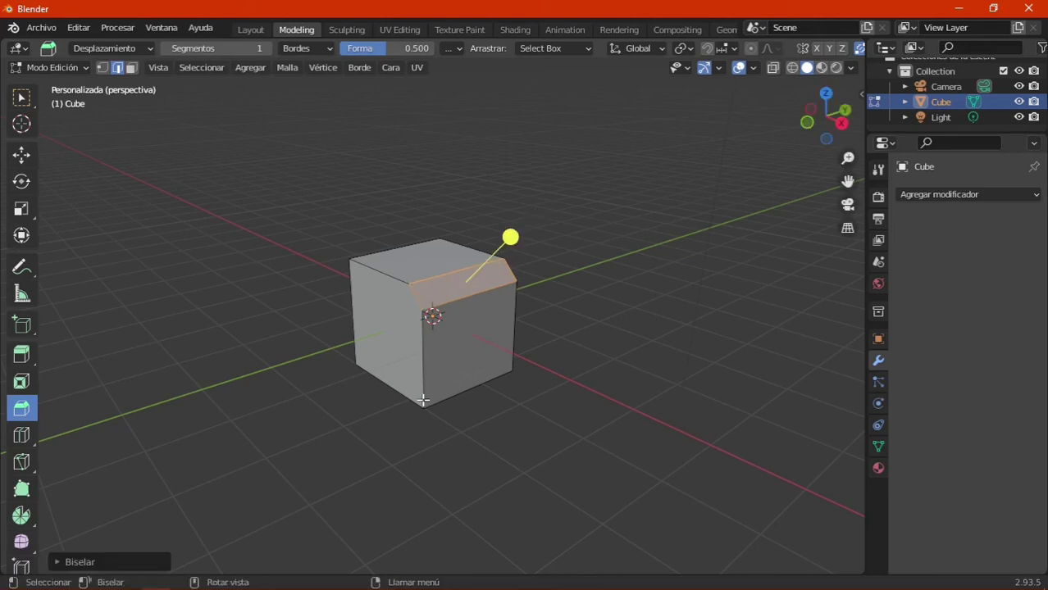
left_click(55, 561)
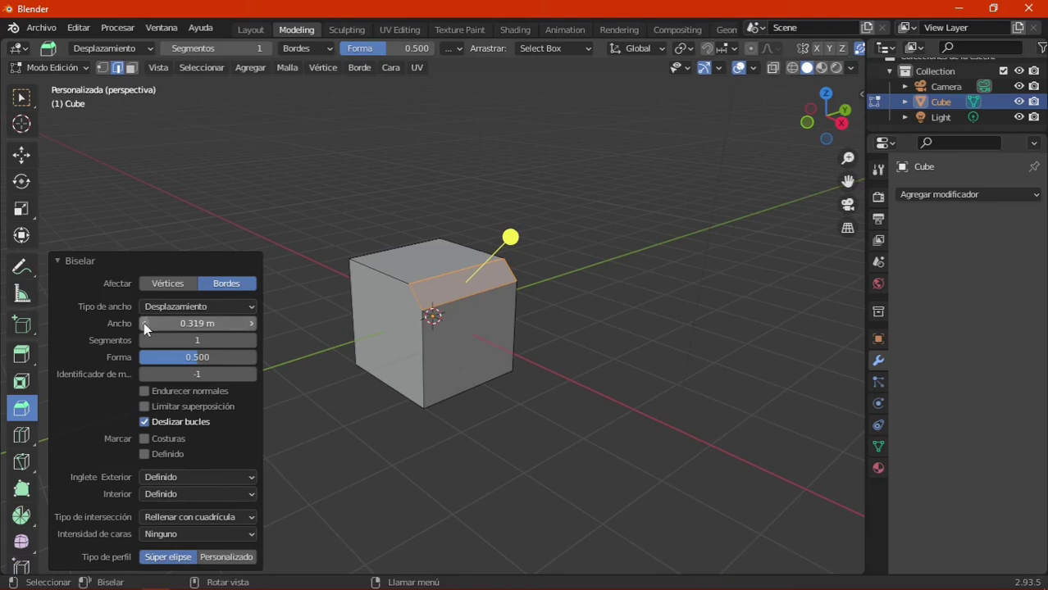
Set the top-edge bevel to width 0.449 m, 14 segments and shape 0.494.
left_click_drag(143, 322, 197, 323)
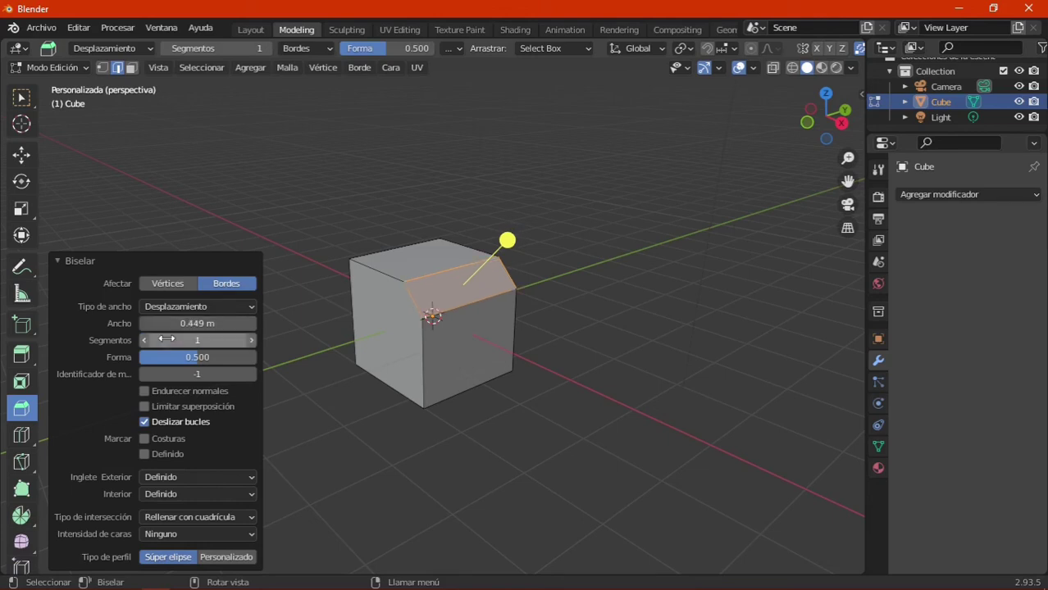
left_click(251, 341)
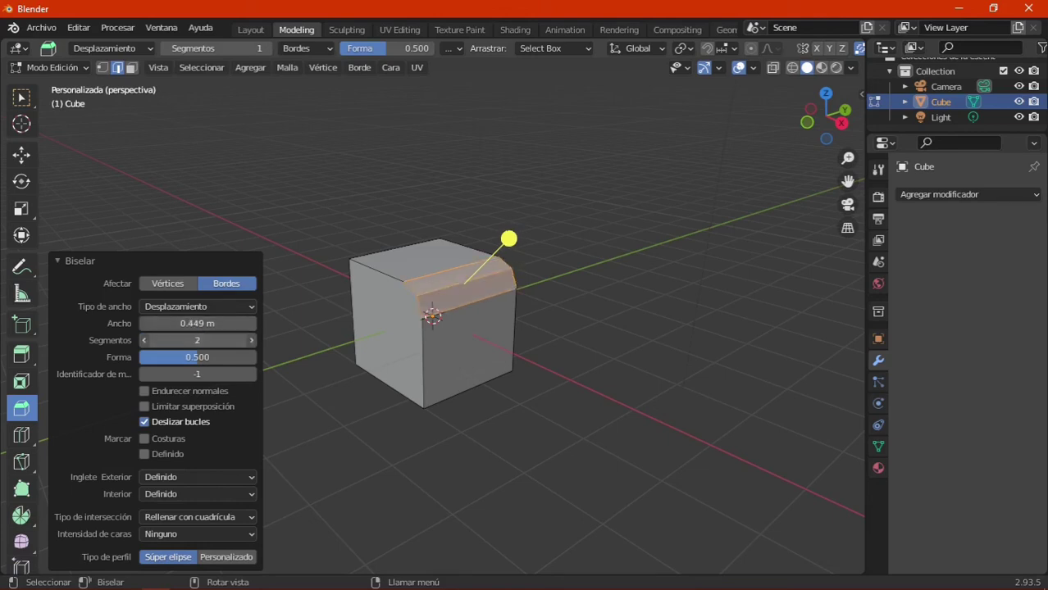
mouse_move(197, 340)
left_mouse_down()
mouse_move(246, 340)
mouse_move(213, 340)
left_mouse_up()
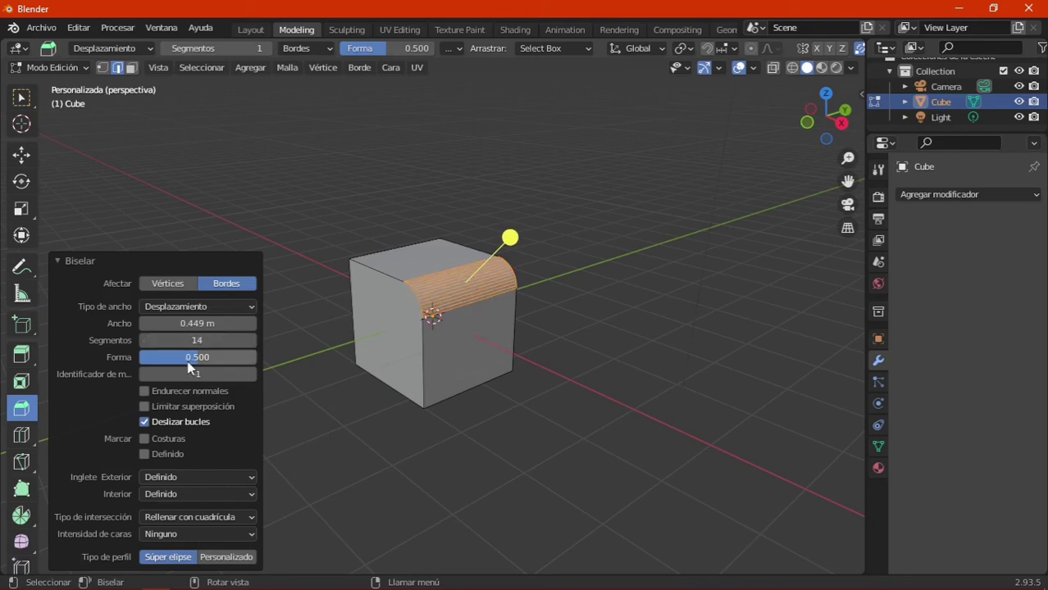
left_click_drag(188, 363, 141, 358)
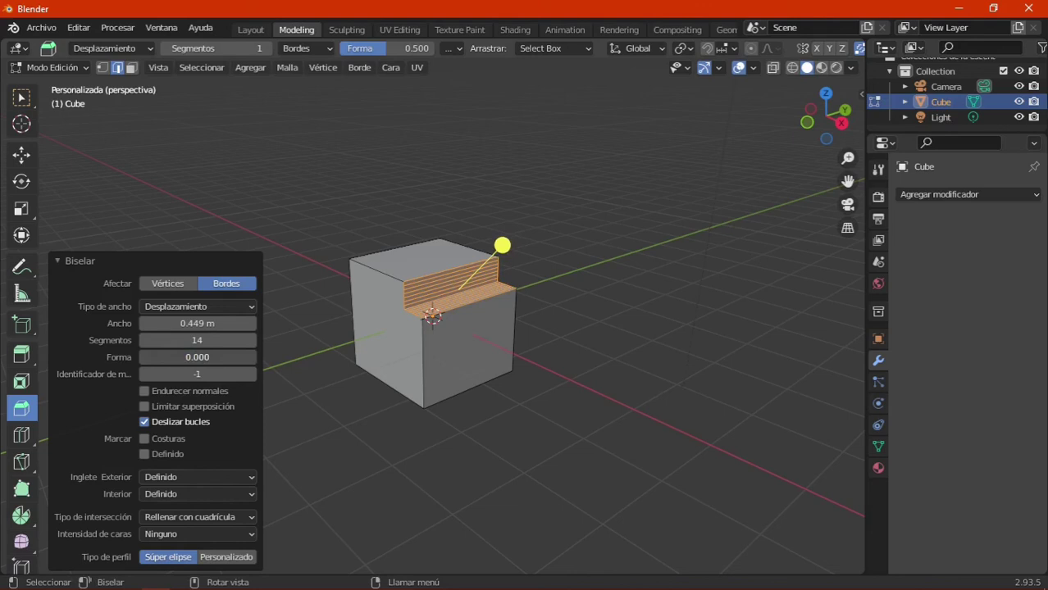
left_click_drag(141, 358, 197, 357)
scroll(289, 408, "down", 2)
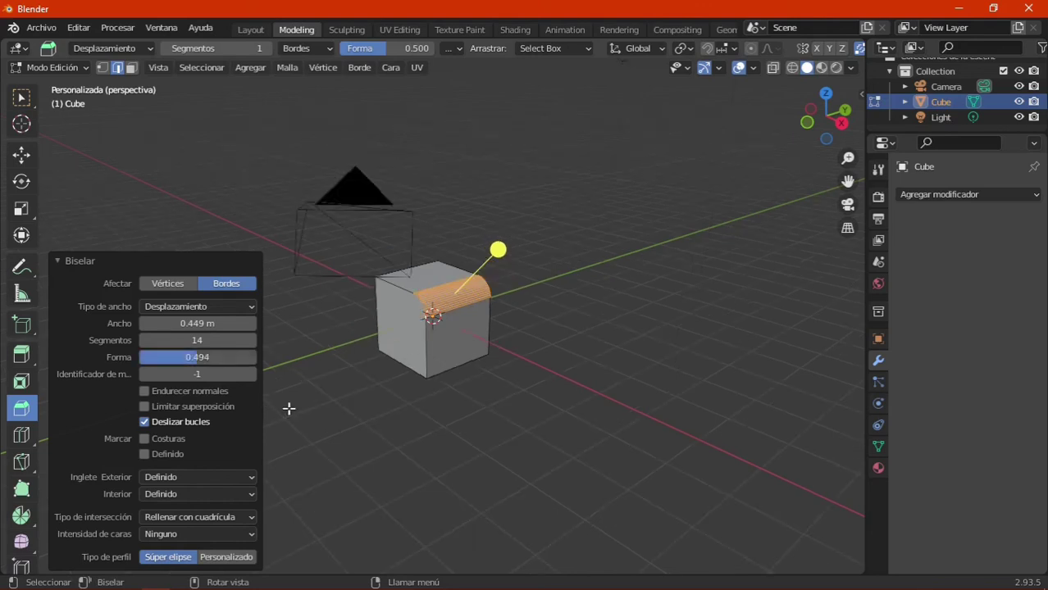
middle_click_drag(289, 409, 354, 379)
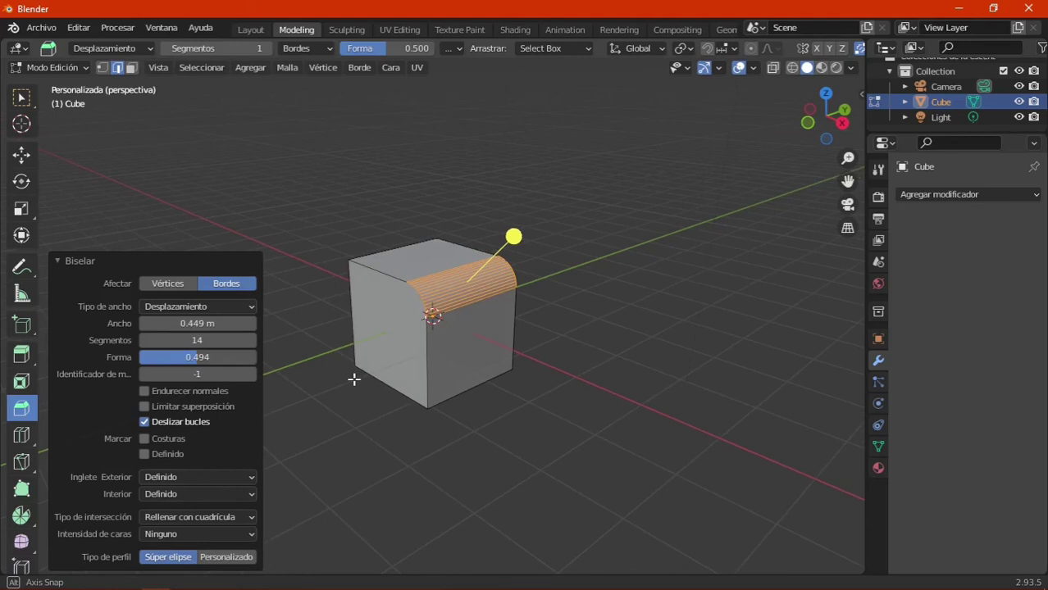
middle_click_drag(353, 379, 310, 344)
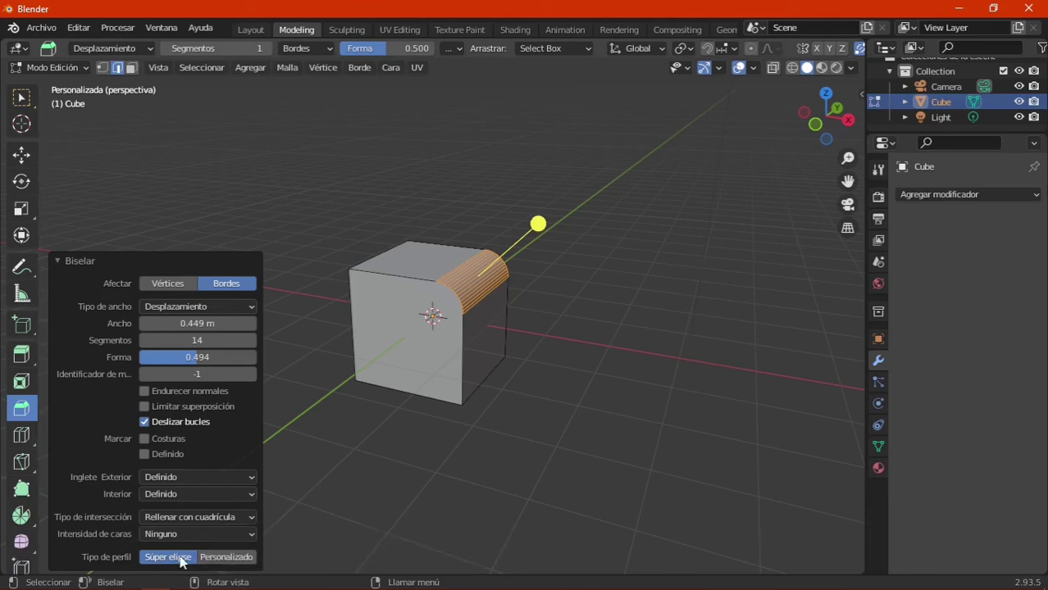
Switch the bevel profile to Personalizado and shape its curve into an S-shaped molding.
left_click(223, 558)
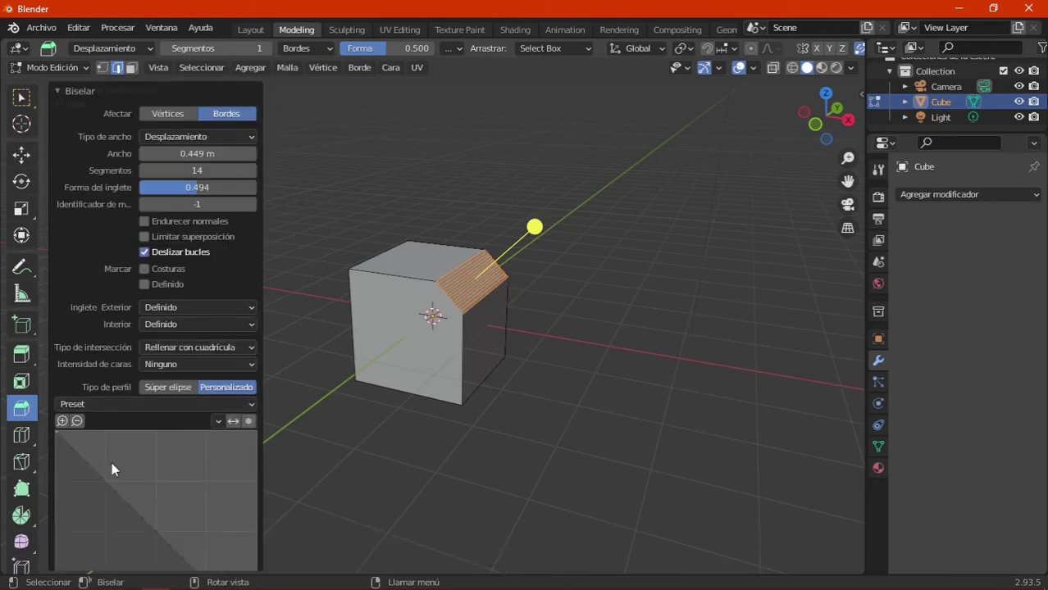
mouse_move(86, 464)
left_mouse_down()
mouse_move(87, 447)
mouse_move(169, 451)
left_mouse_up()
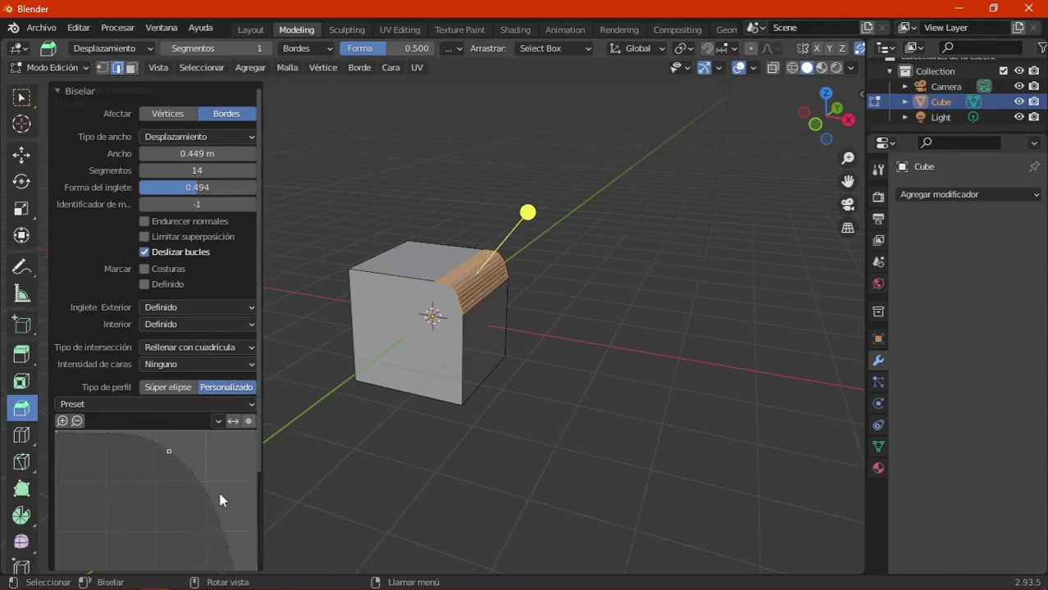
left_click(194, 499)
left_click_drag(195, 498, 141, 502)
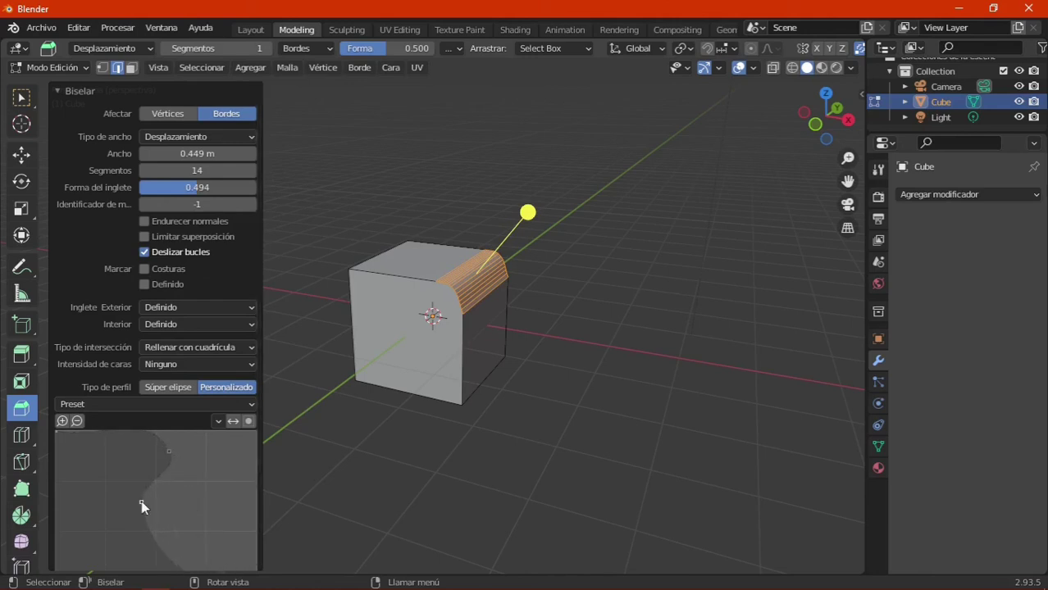
left_click(426, 463)
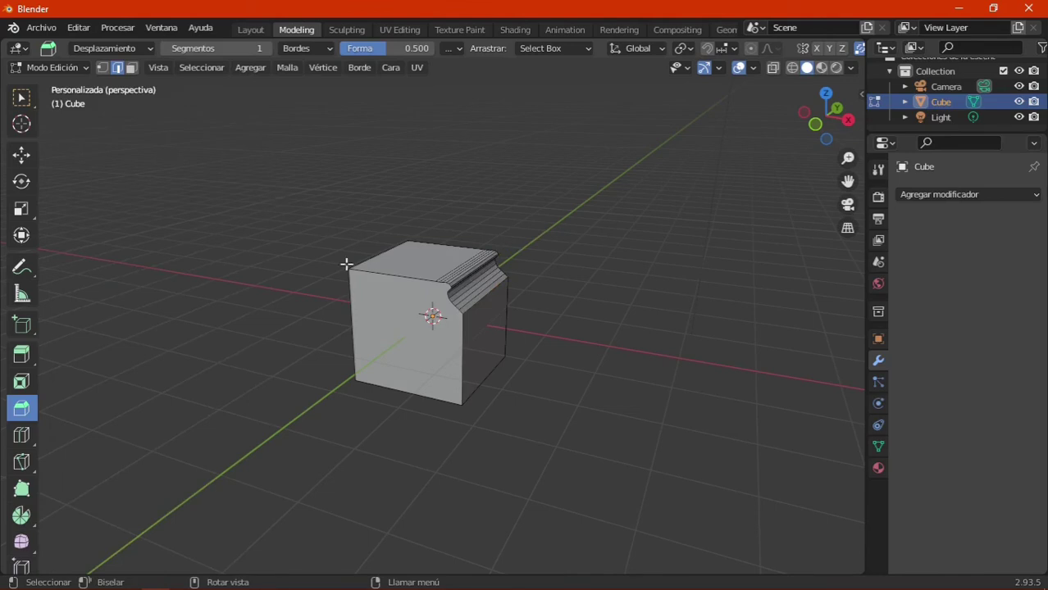
Select all and delete every vertex of the moulded cube.
key("a")
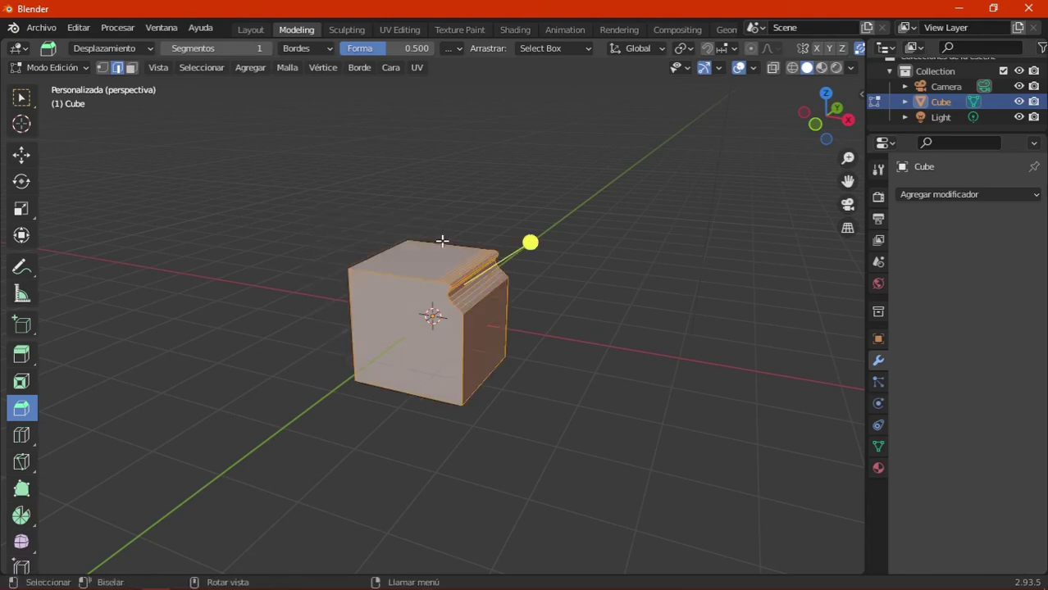
key("x")
left_click(390, 212)
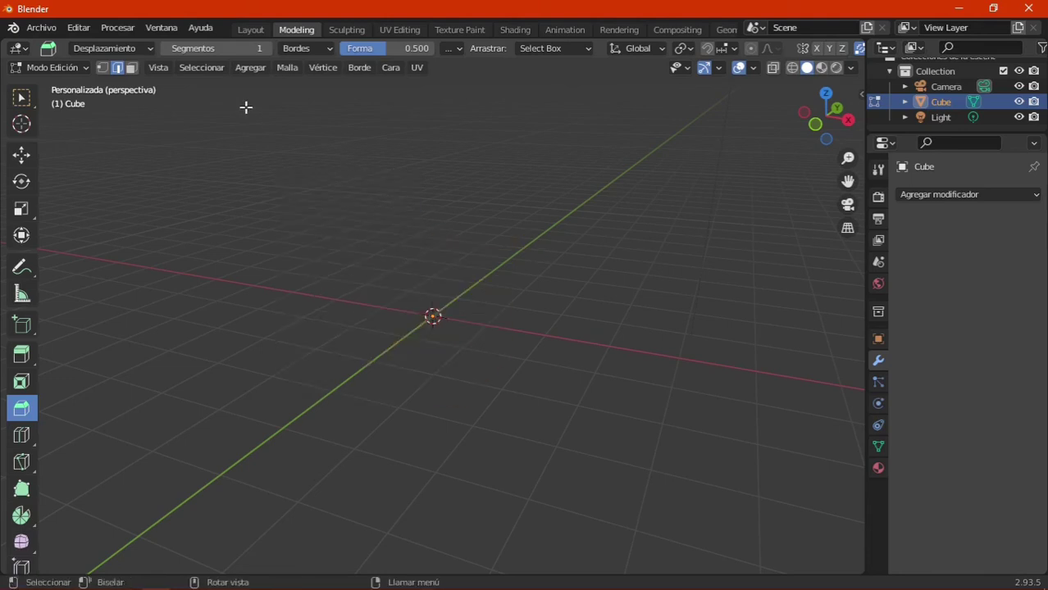
Add a new plain 2 m cube at the origin and deselect it.
left_click(257, 70)
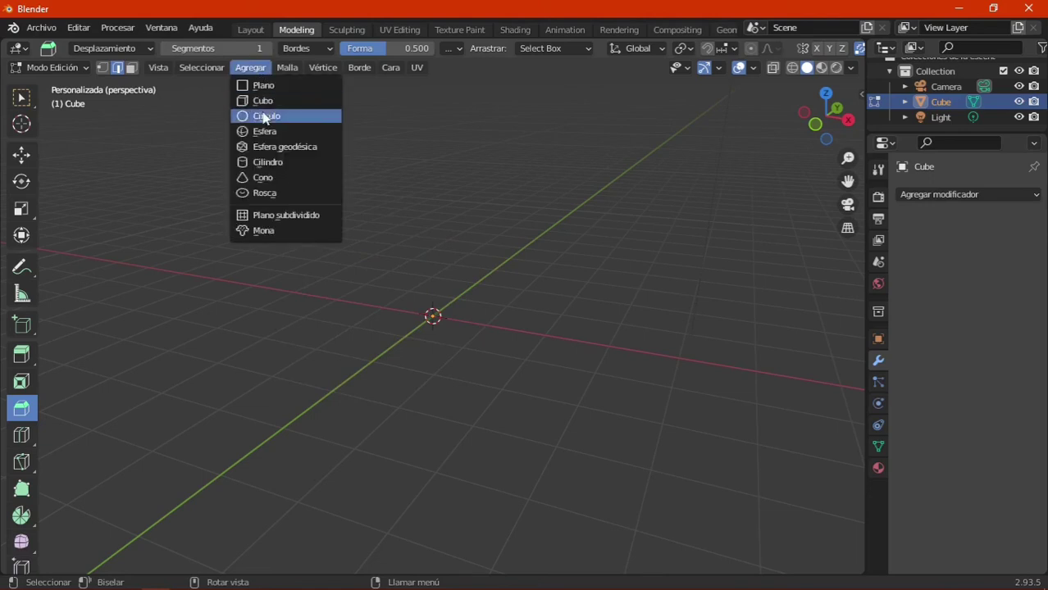
left_click(266, 105)
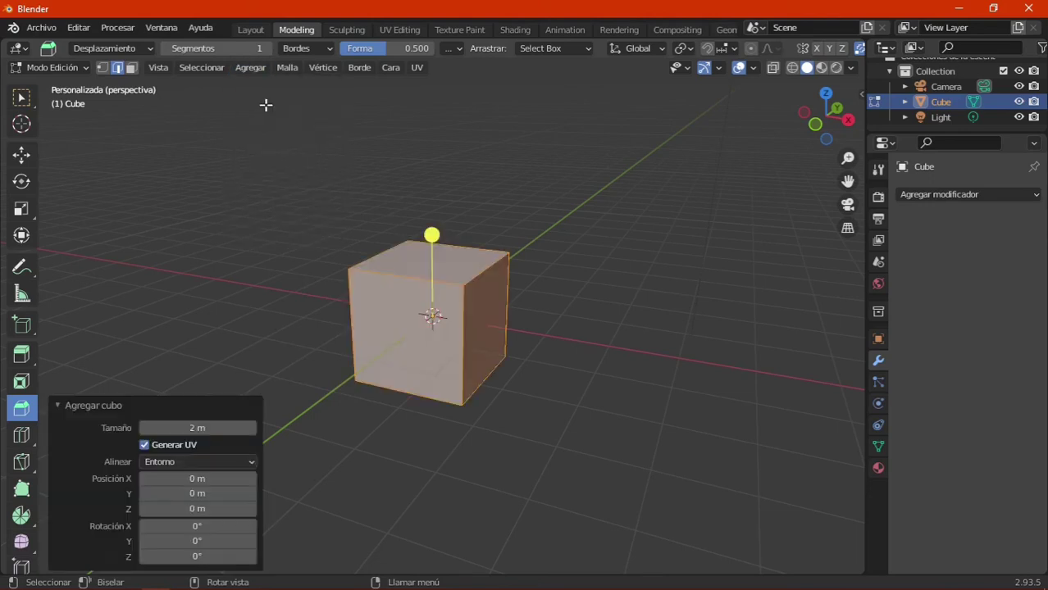
left_click(657, 299)
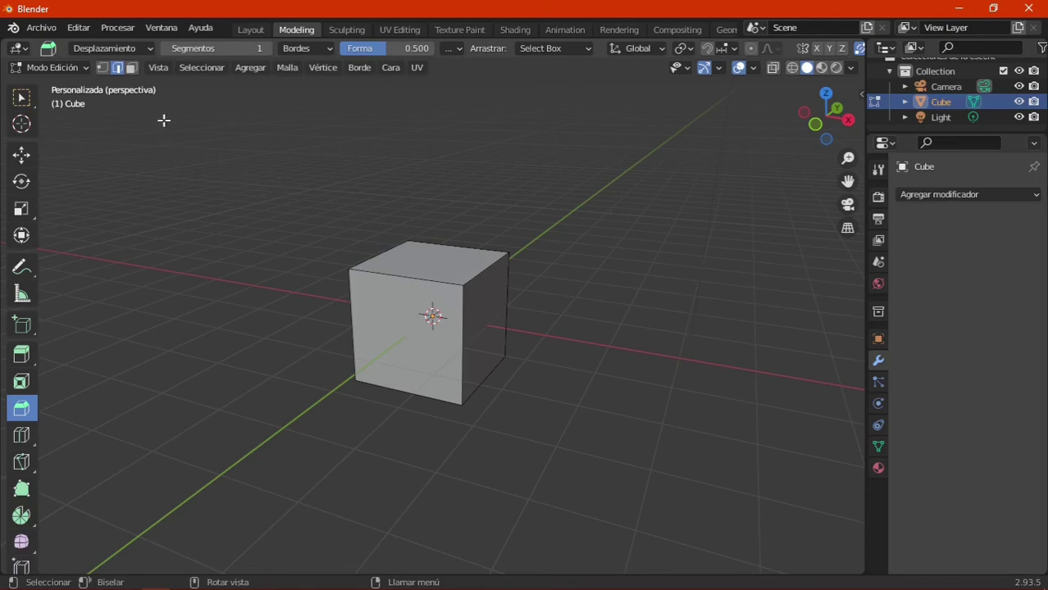
Bevel all the new cube's edges with 10 segments, then undo that rounded bevel.
key("a")
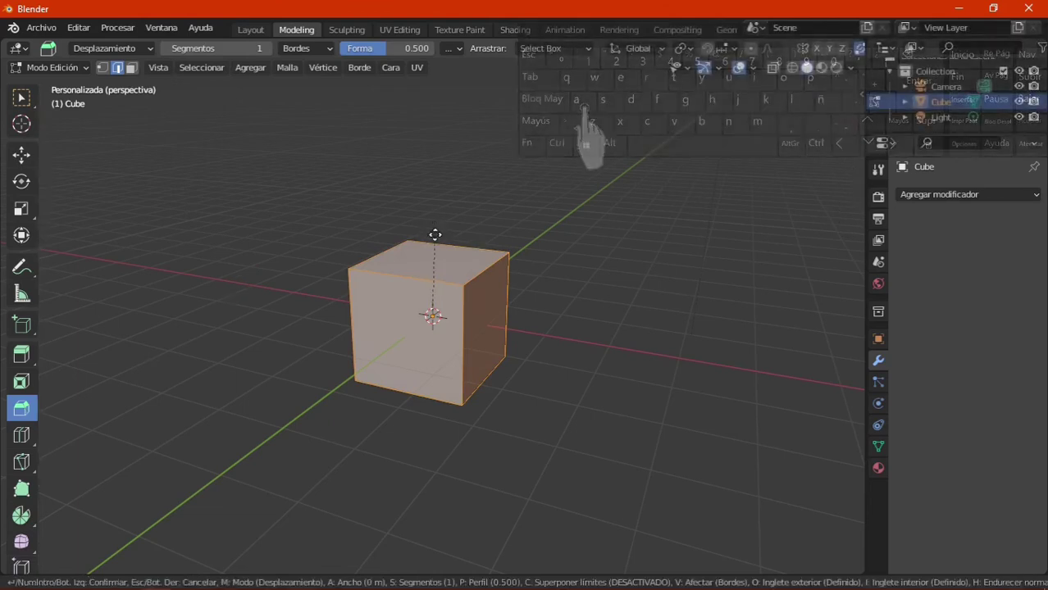
mouse_move(436, 233)
left_mouse_down()
mouse_move(435, 208)
mouse_move(366, 267)
left_mouse_up()
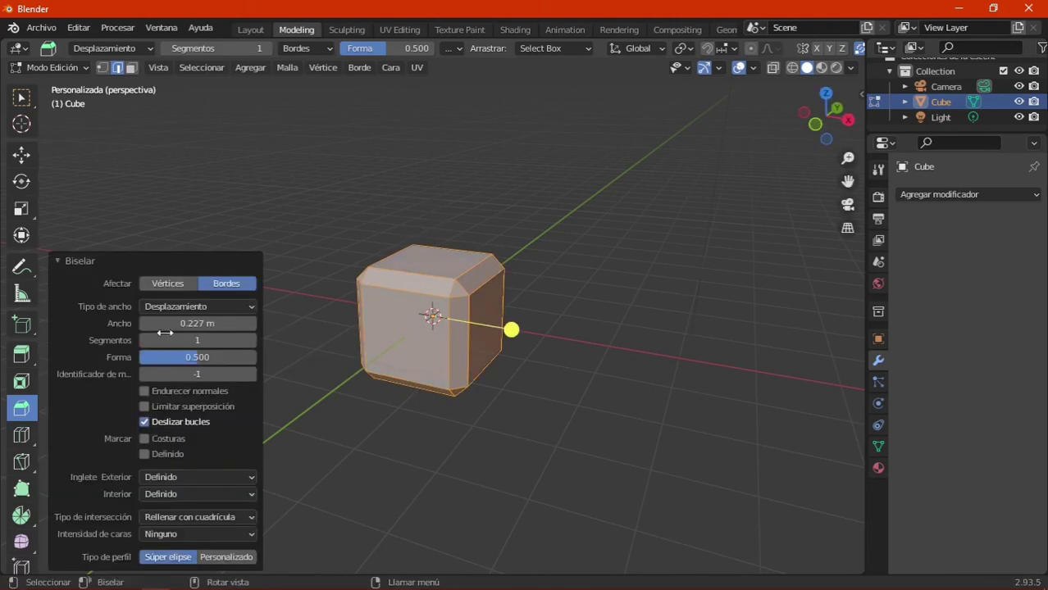
left_click_drag(197, 340, 246, 340)
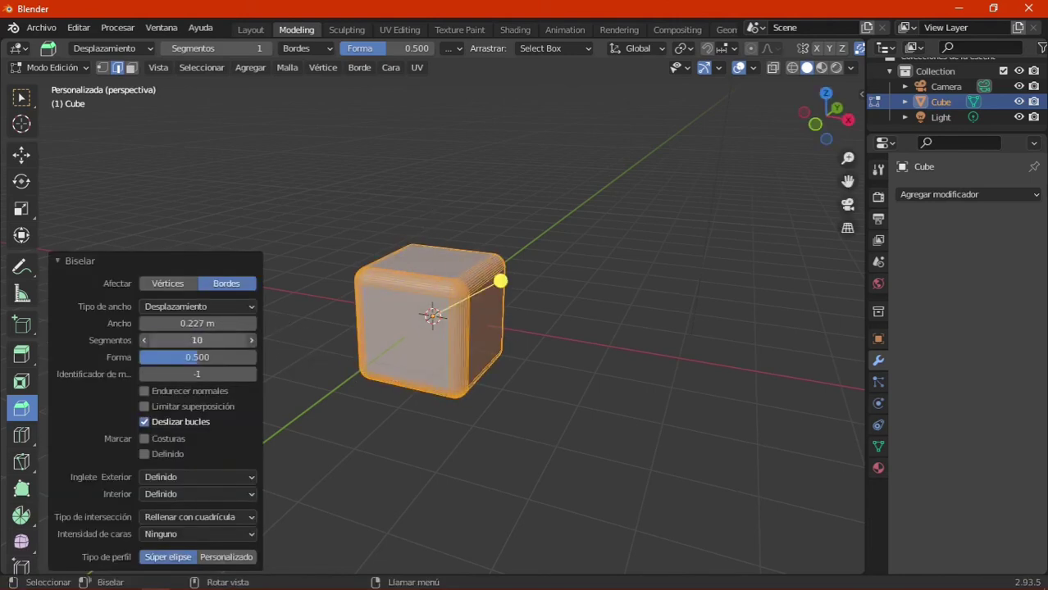
left_click(317, 388)
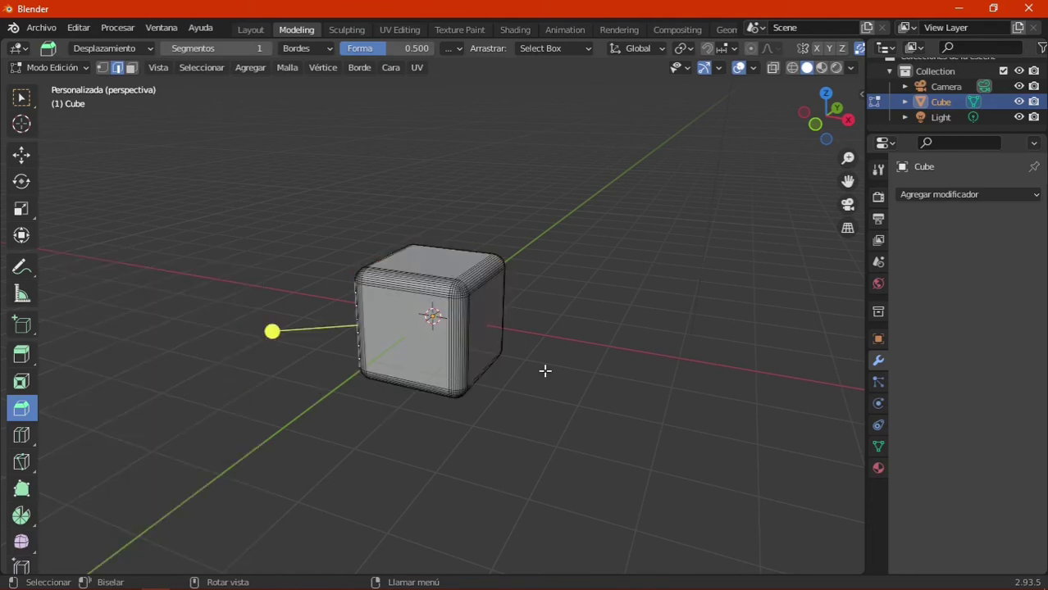
key("ctrl+z")
key("ctrl+z")
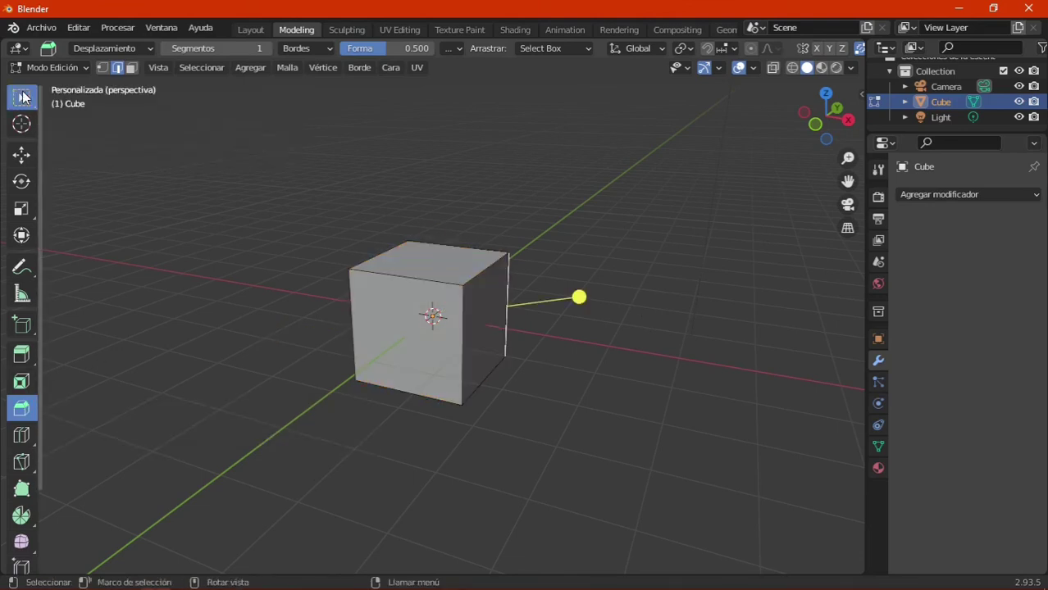
Select all and Ctrl+B bevel every edge with 10 segments, about 0.333 m wide.
left_click(23, 97)
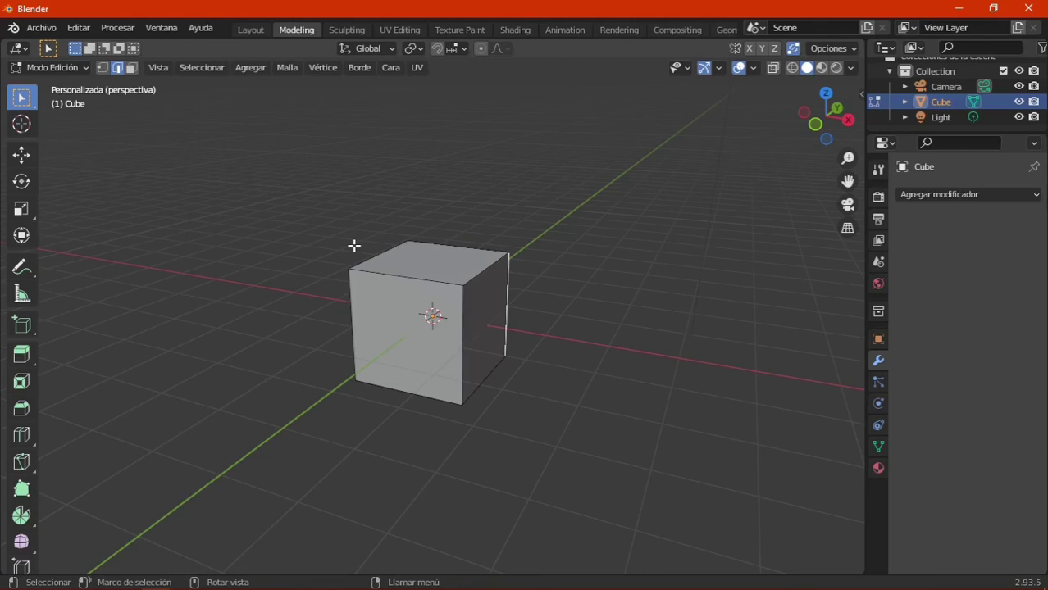
key("a")
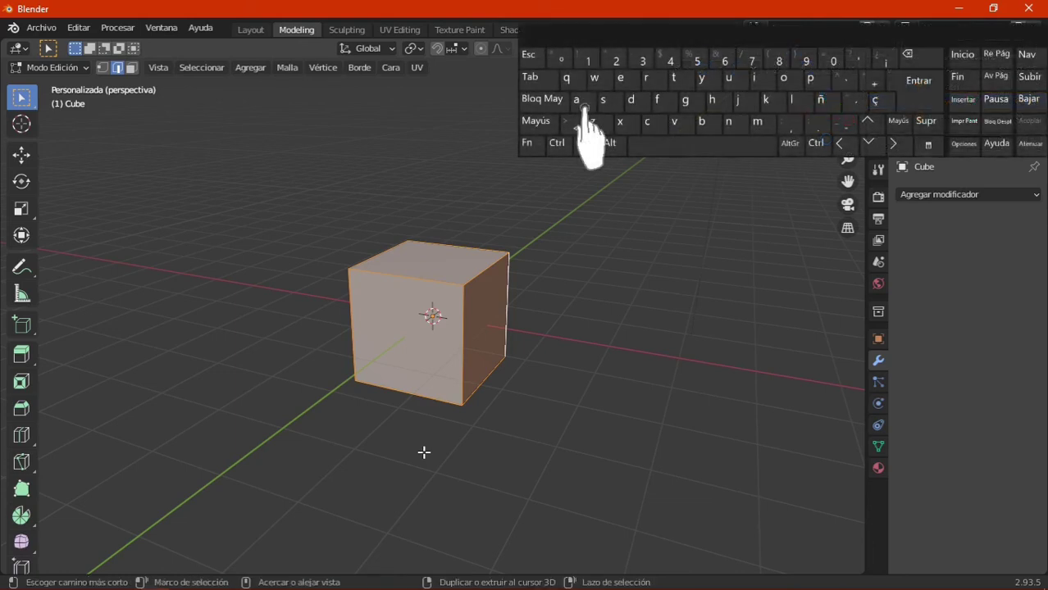
key("ctrl+b")
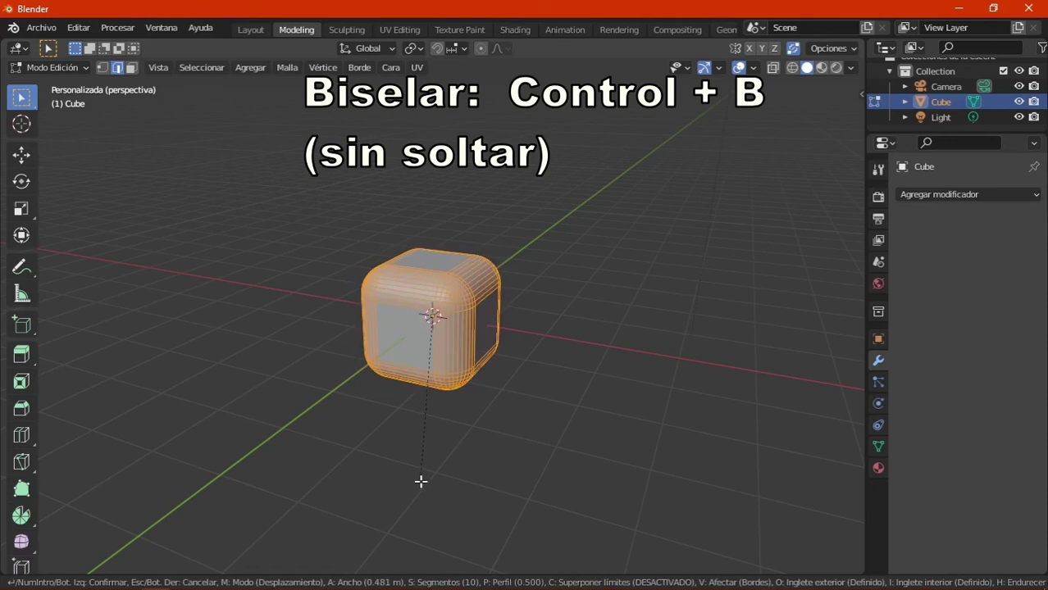
left_click(422, 475)
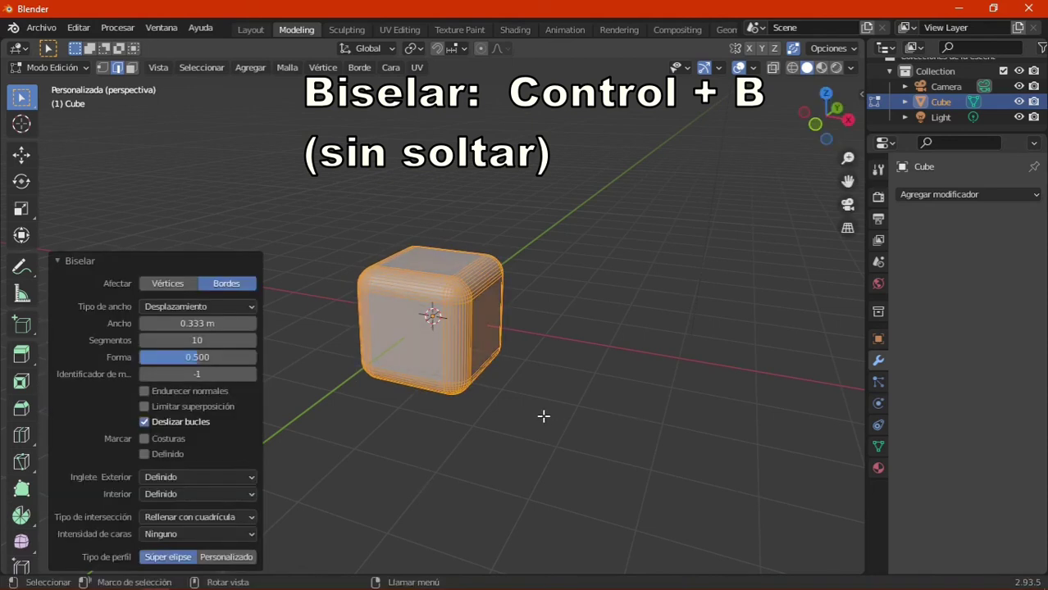
left_click(543, 417)
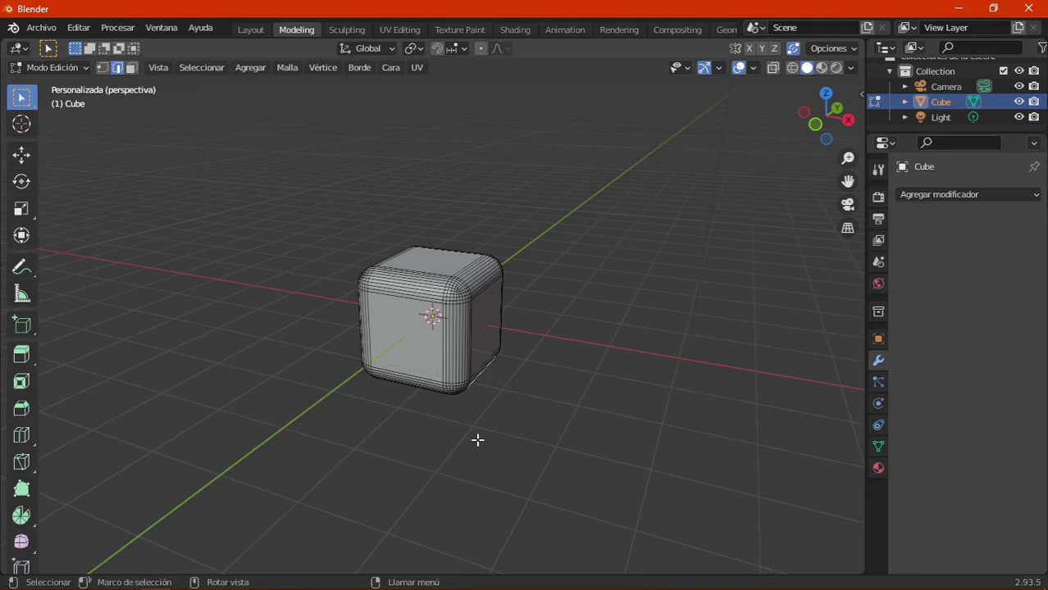
middle_click_drag(477, 440, 384, 467)
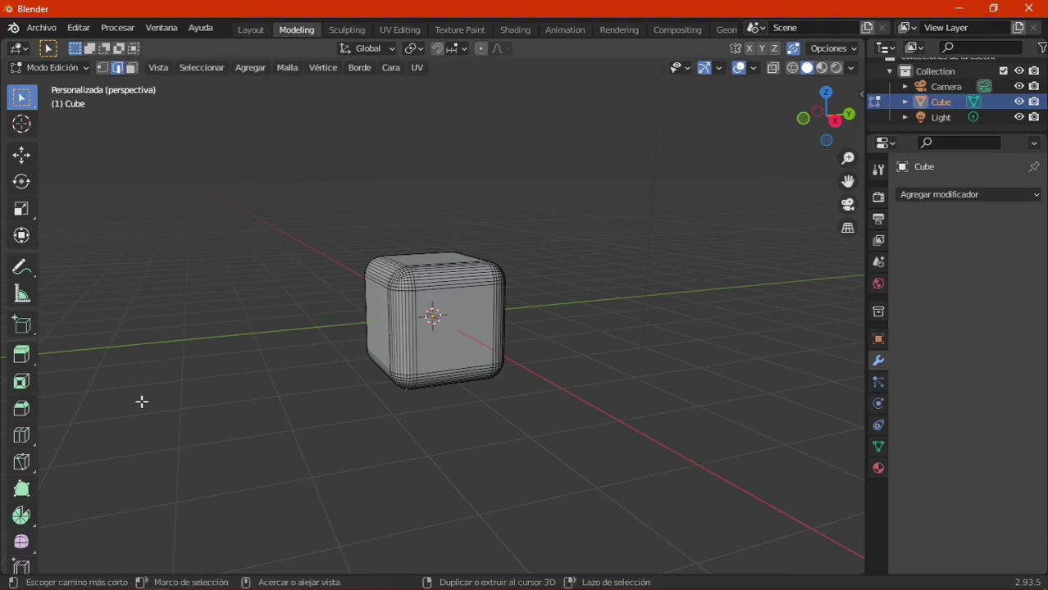
Undo the bevel and add one horizontal loop cut around the cube, slid to factor 0.020.
key("ctrl+z")
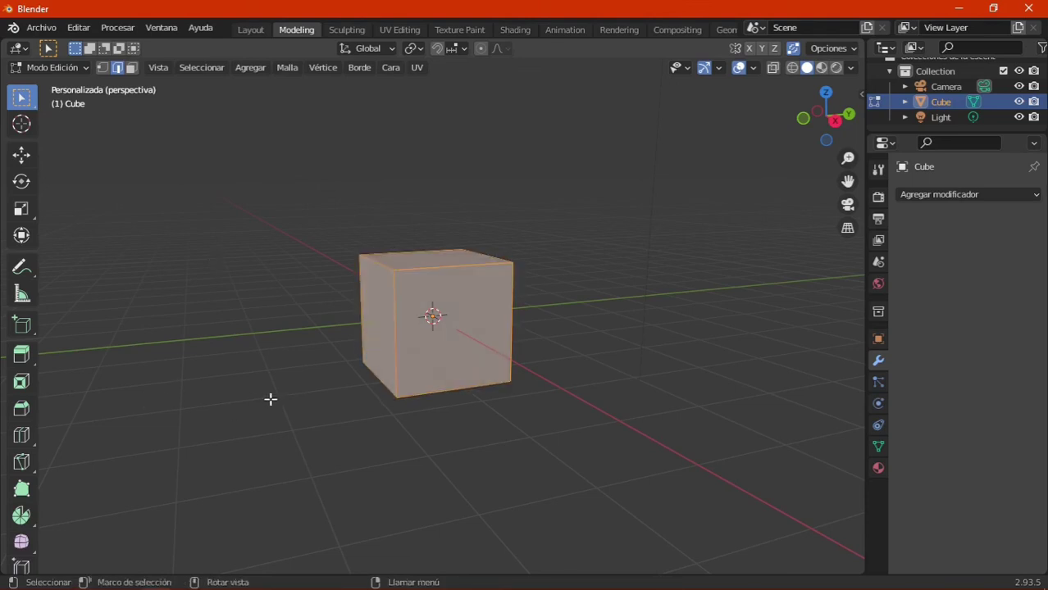
left_click(22, 437)
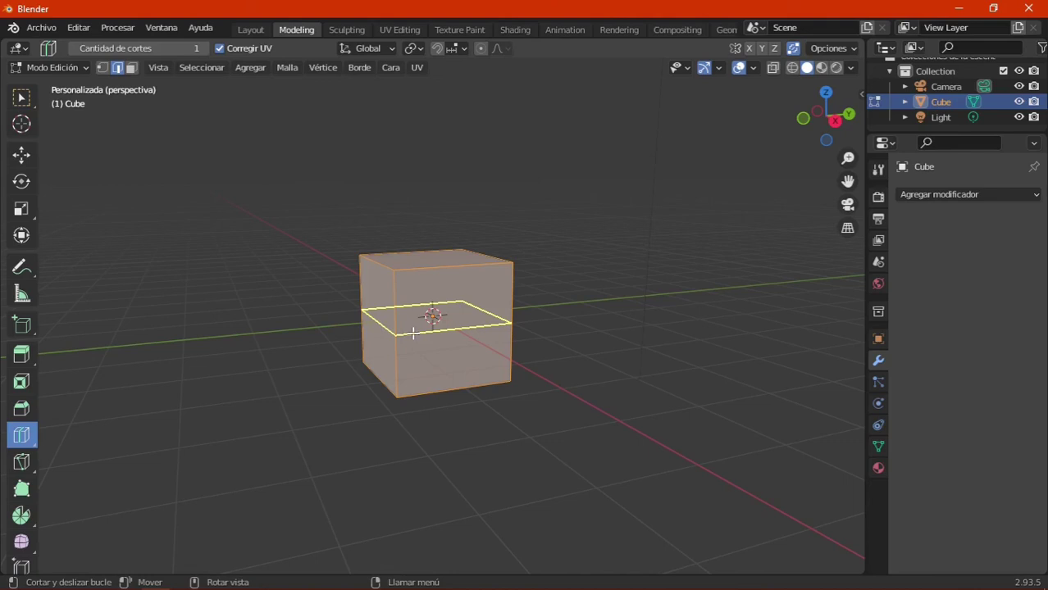
left_click(413, 332)
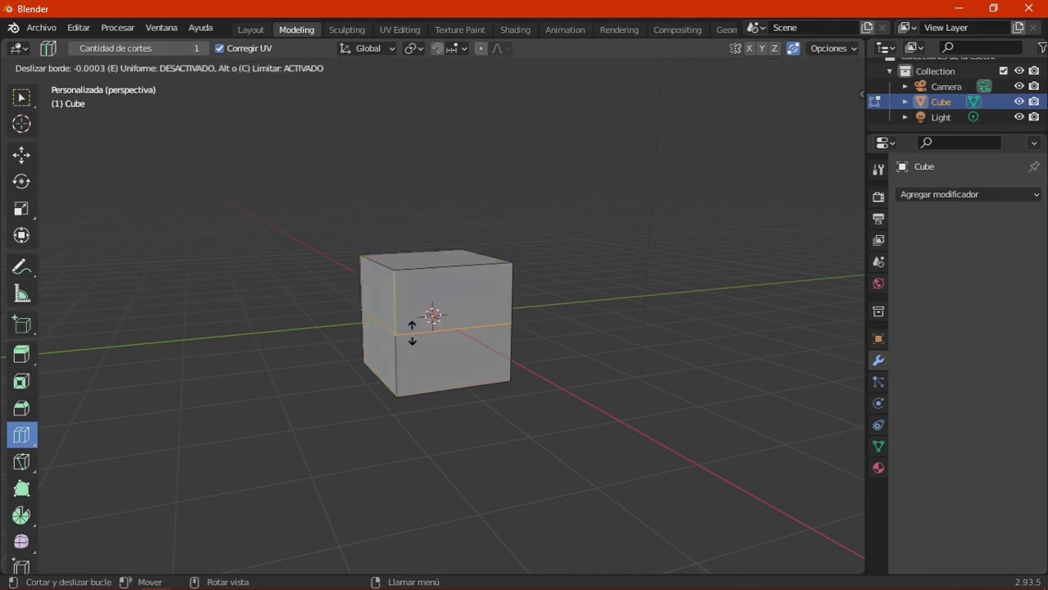
mouse_move(412, 332)
left_mouse_down()
mouse_move(423, 279)
mouse_move(432, 326)
left_mouse_up()
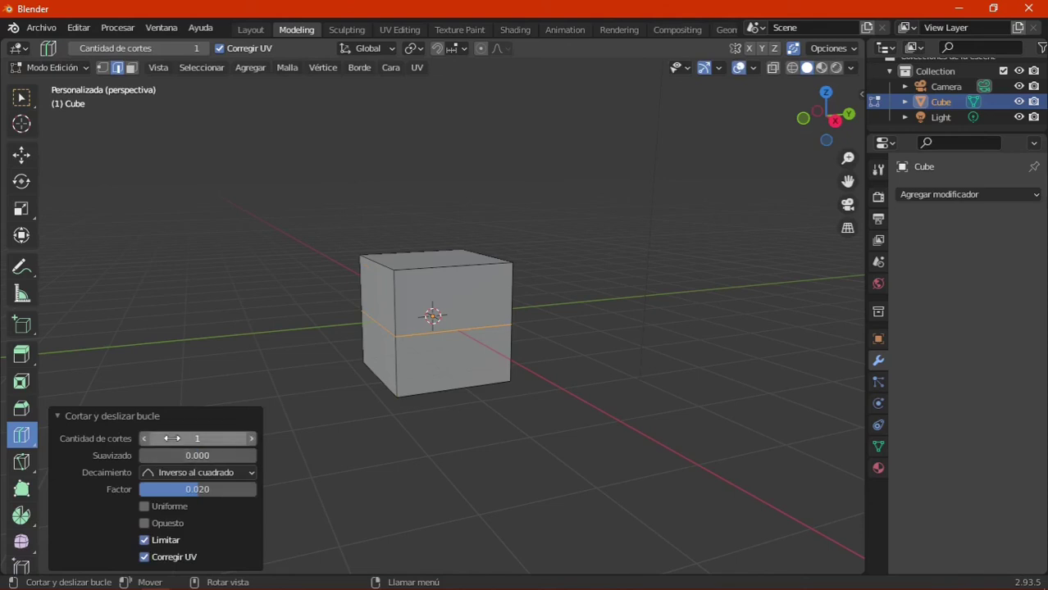
Set the loop cut to 10 cuts with smoothness 0.040.
left_click_drag(197, 439, 215, 439)
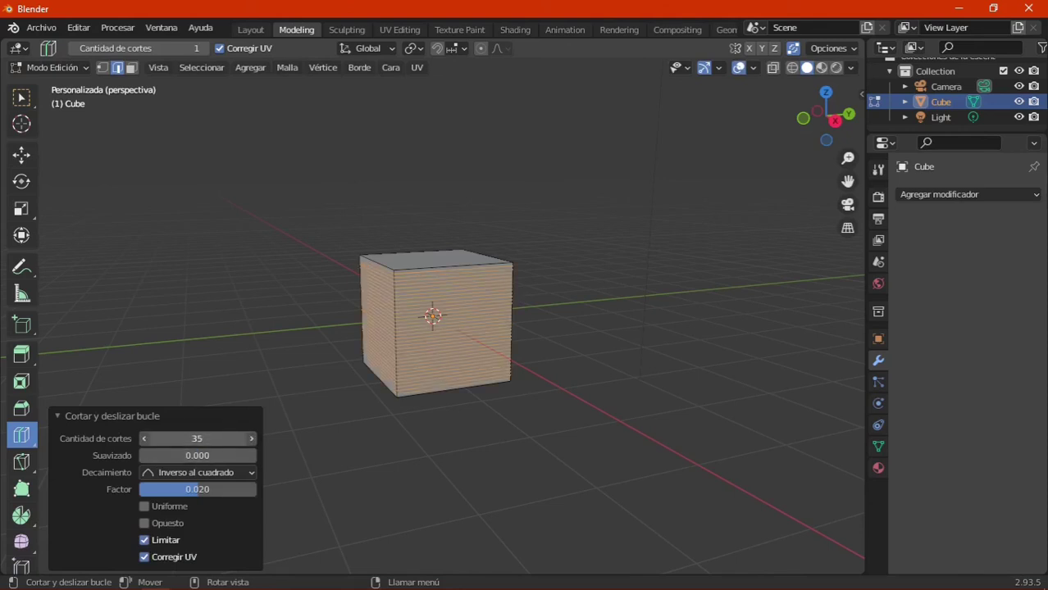
left_click(214, 438)
type("6")
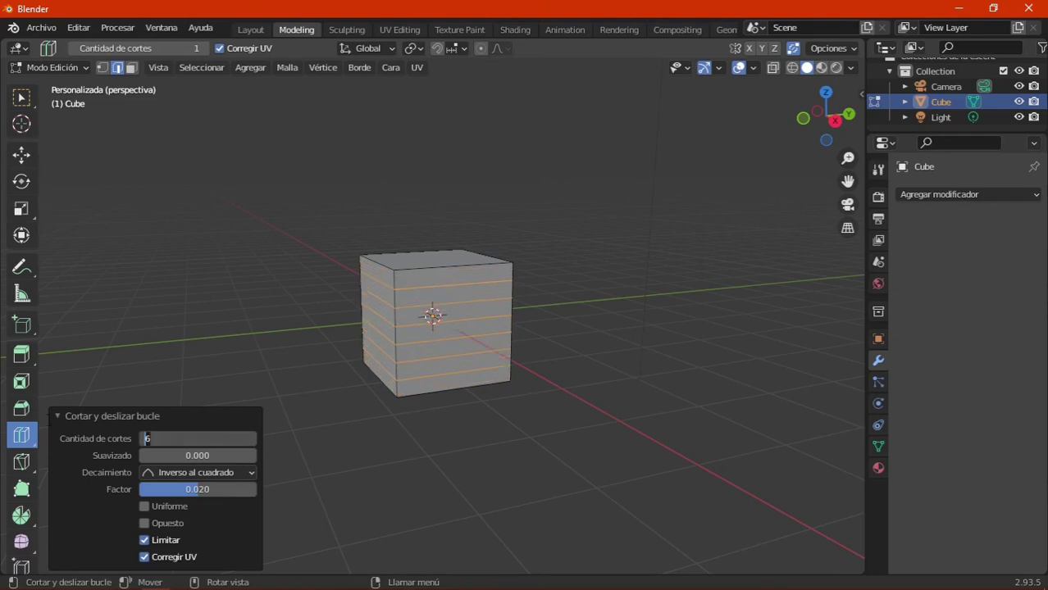
key("BackSpace")
type("10")
key("Return")
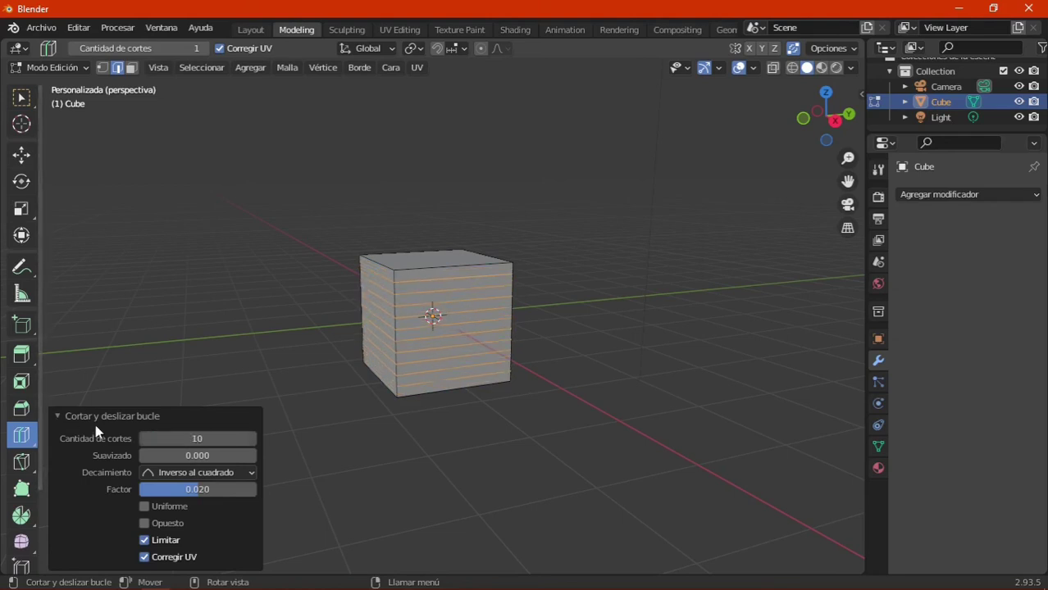
left_click_drag(168, 457, 378, 463)
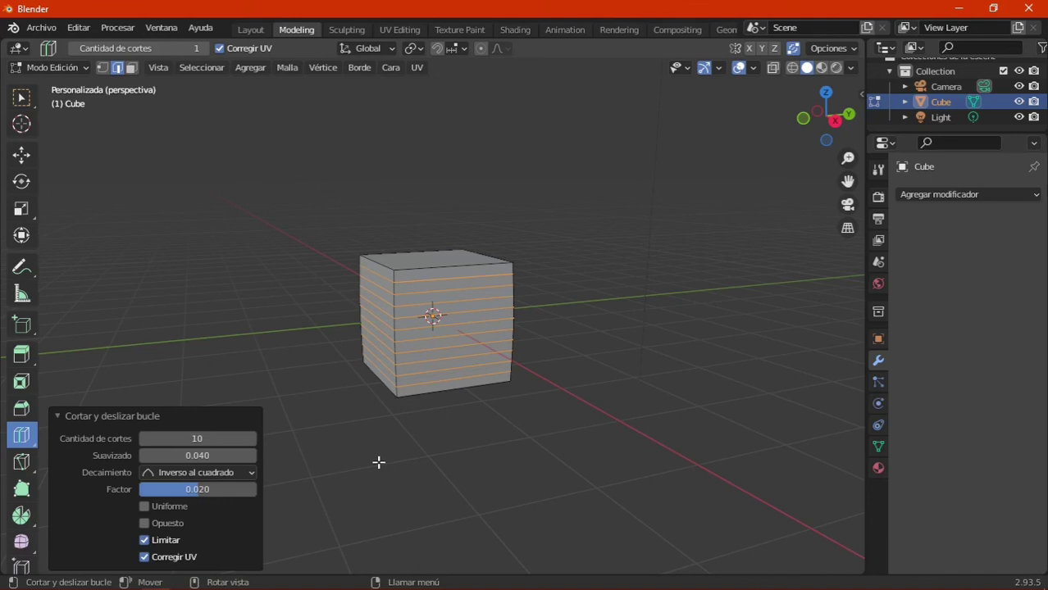
Add several vertical loop cuts across the cube's front, sliding the newest to factor -0.037.
left_click(465, 338)
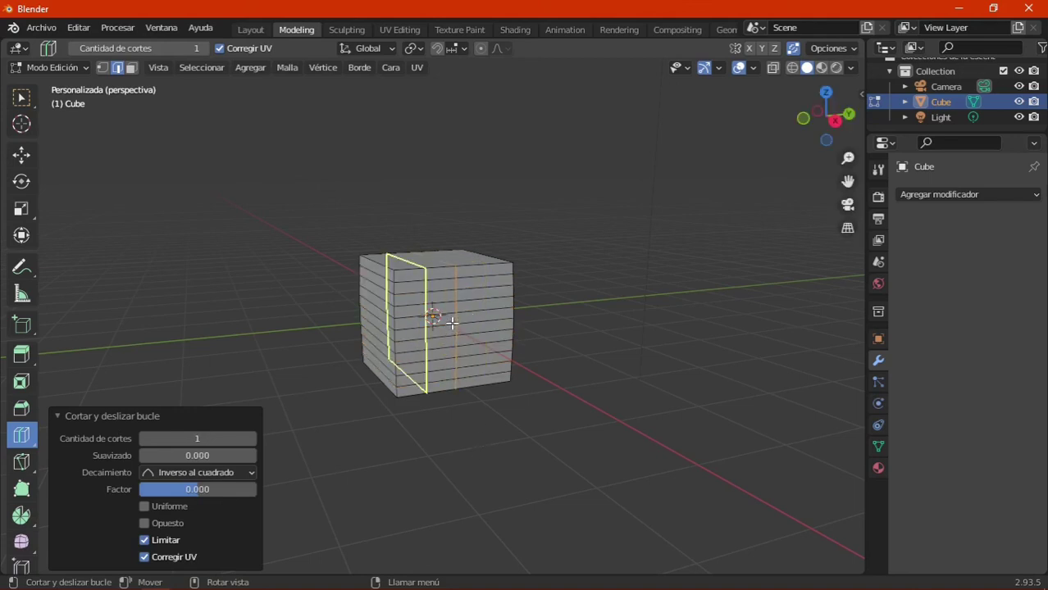
left_click(462, 318)
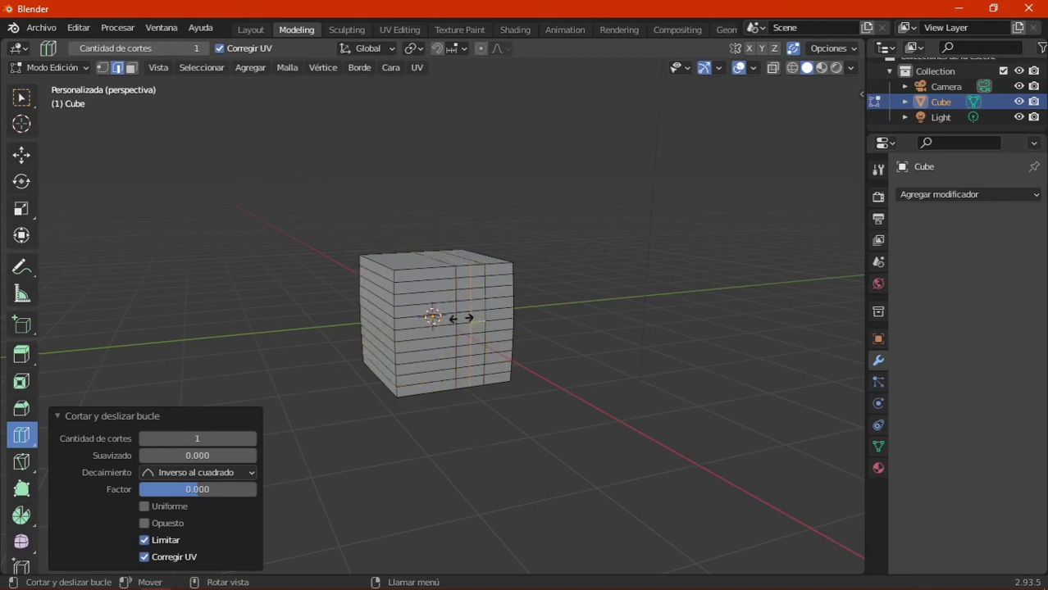
mouse_move(462, 318)
left_mouse_down()
mouse_move(381, 325)
mouse_move(478, 324)
mouse_move(437, 328)
left_mouse_up()
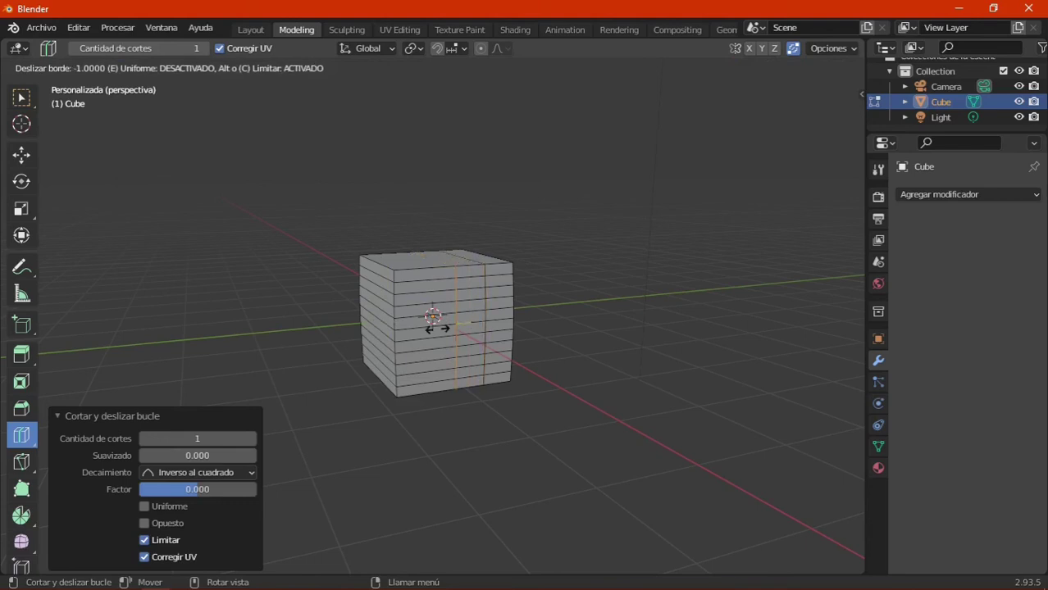
left_click_drag(438, 328, 464, 331)
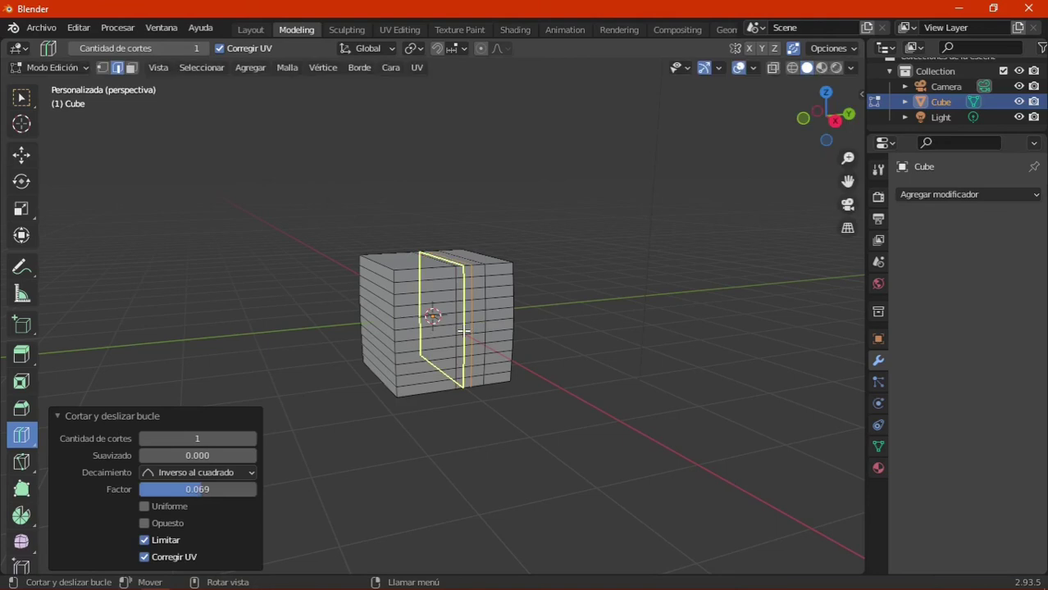
left_click_drag(464, 330, 461, 331)
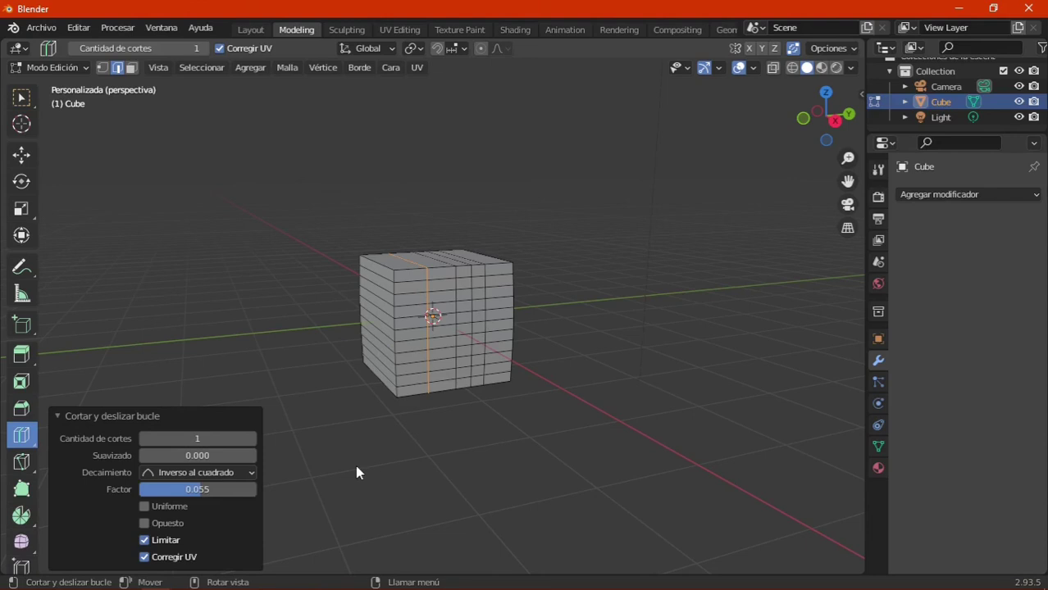
key("ctrl")
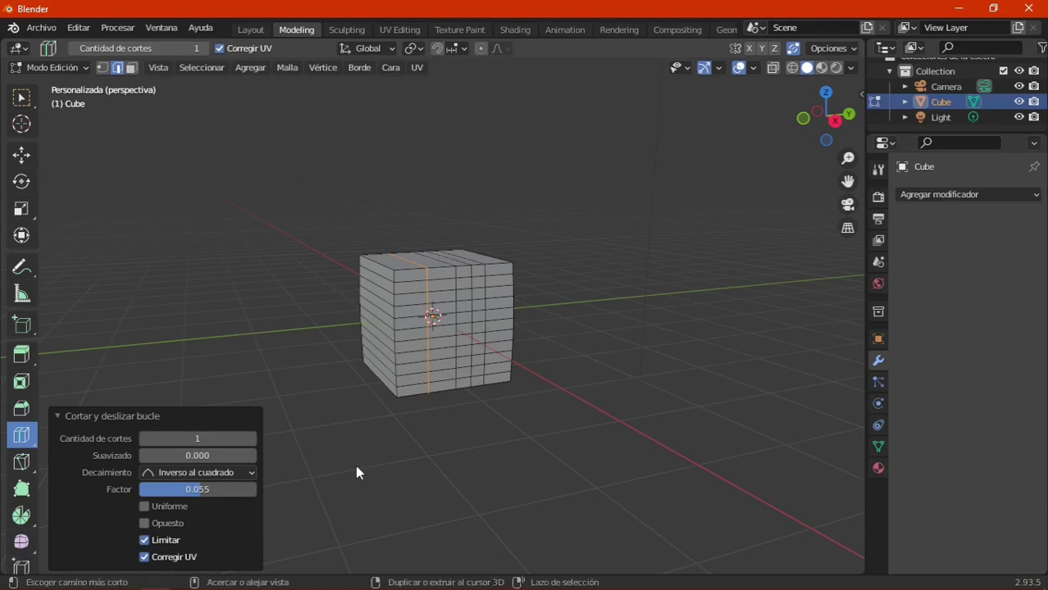
left_click(435, 329)
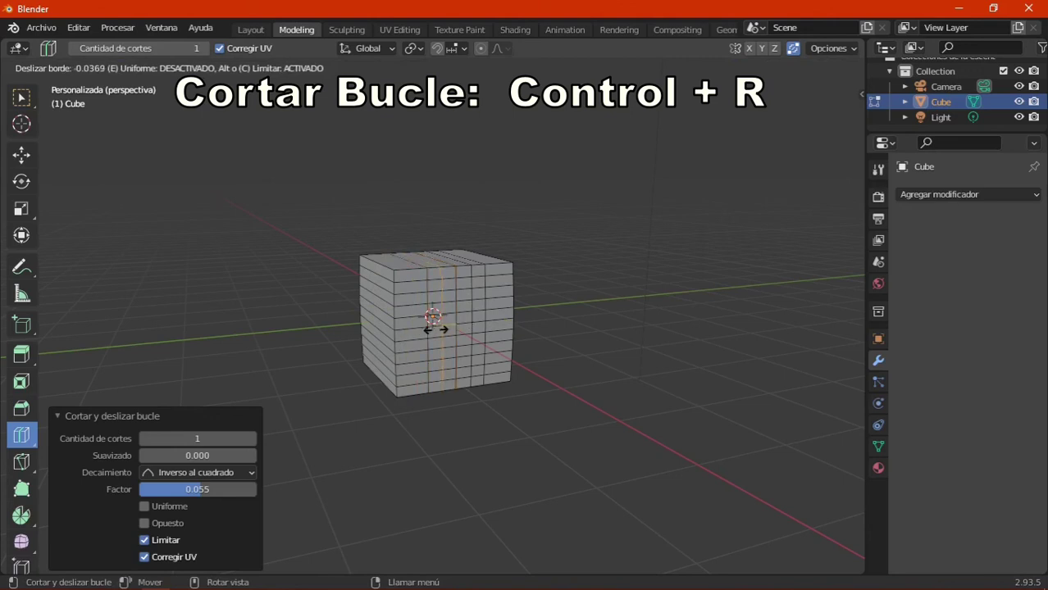
left_click(433, 329)
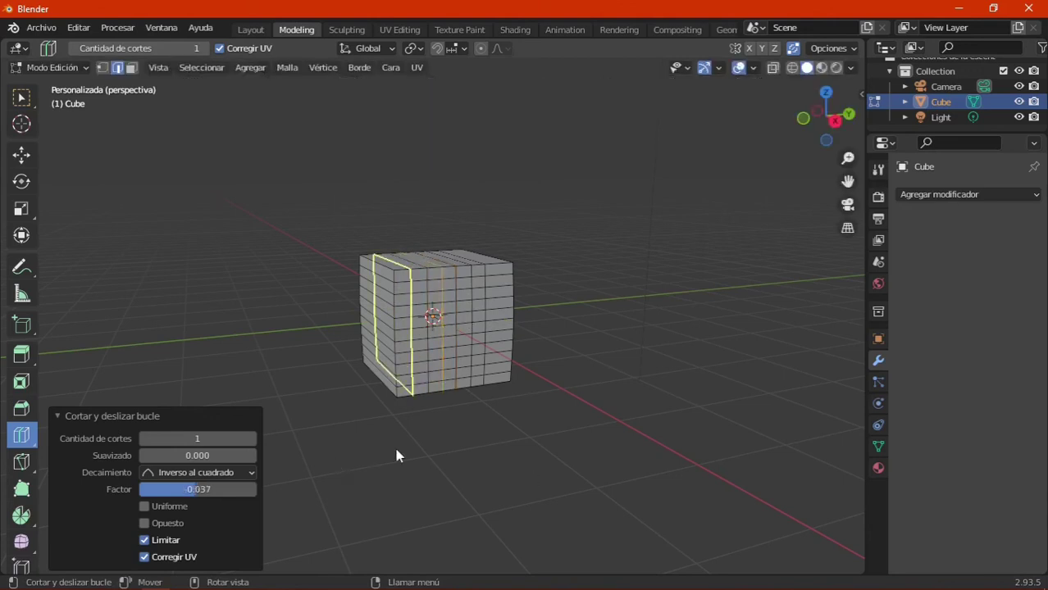